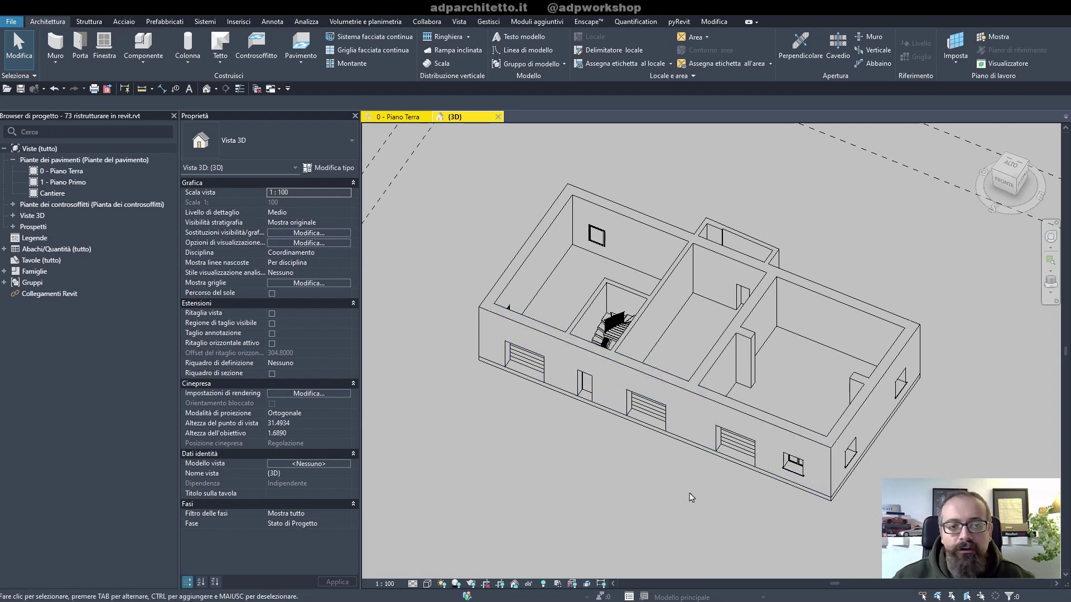
# - Orbit the 3D model through side and top-down angles, ending on a tilted isometric view
pyautogui.keyDown('shift'); pyautogui.moveTo(690, 496); pyautogui.dragTo(602, 463, button='middle'); pyautogui.keyUp('shift')
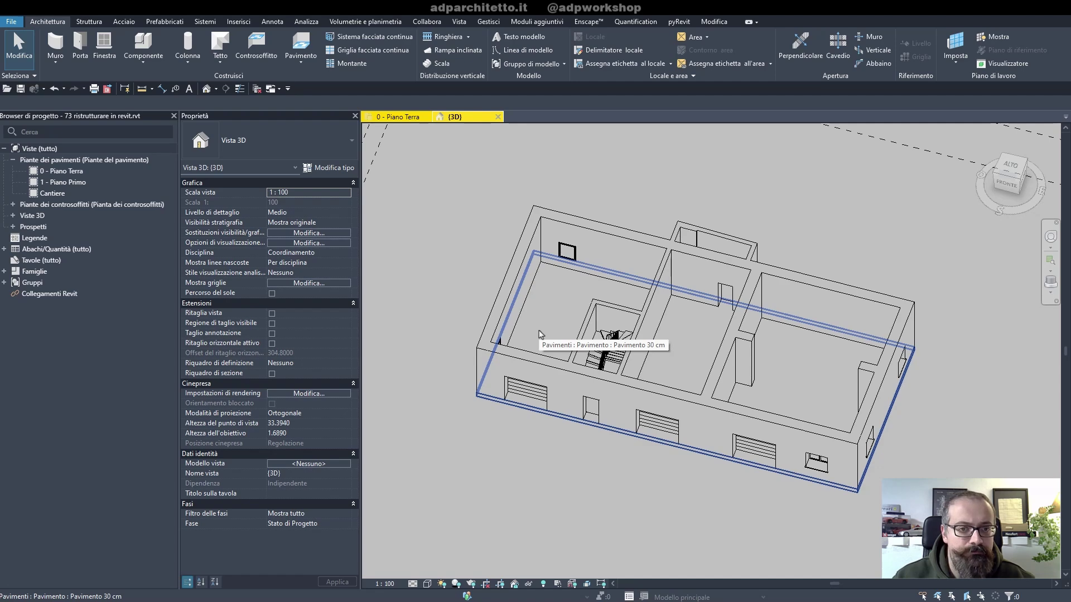
pyautogui.moveTo(669, 184)
pyautogui.keyDown('shift'); pyautogui.mouseDown(button='middle')
pyautogui.moveTo(833, 223)
pyautogui.moveTo(862, 274)
pyautogui.mouseUp(button='middle'); pyautogui.keyUp('shift')
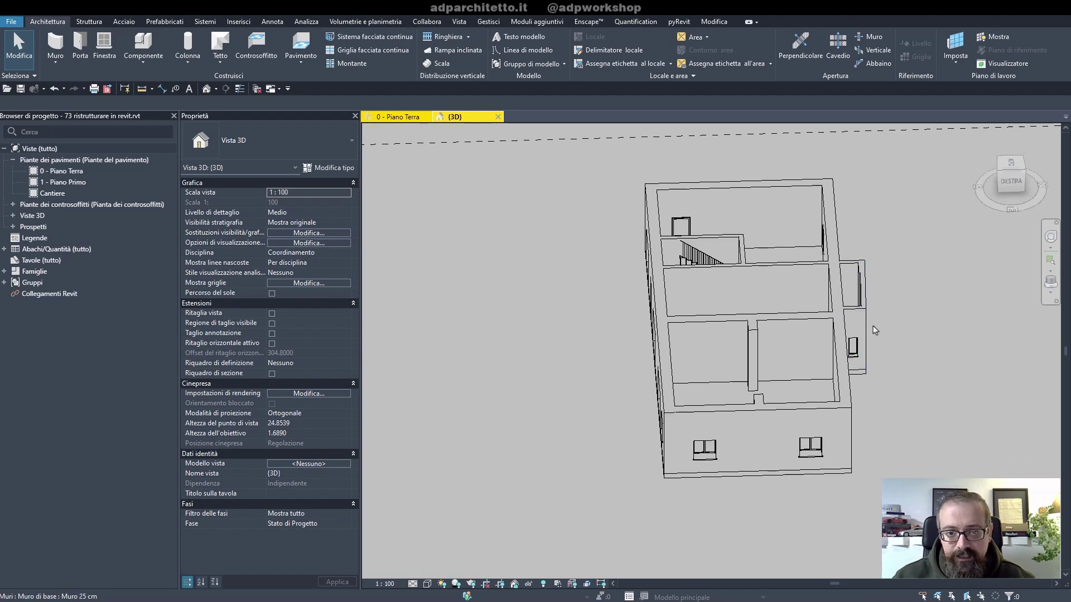
pyautogui.moveTo(880, 339)
pyautogui.keyDown('shift'); pyautogui.mouseDown(button='middle')
pyautogui.moveTo(889, 432)
pyautogui.moveTo(809, 391)
pyautogui.moveTo(613, 335)
pyautogui.mouseUp(button='middle'); pyautogui.keyUp('shift')
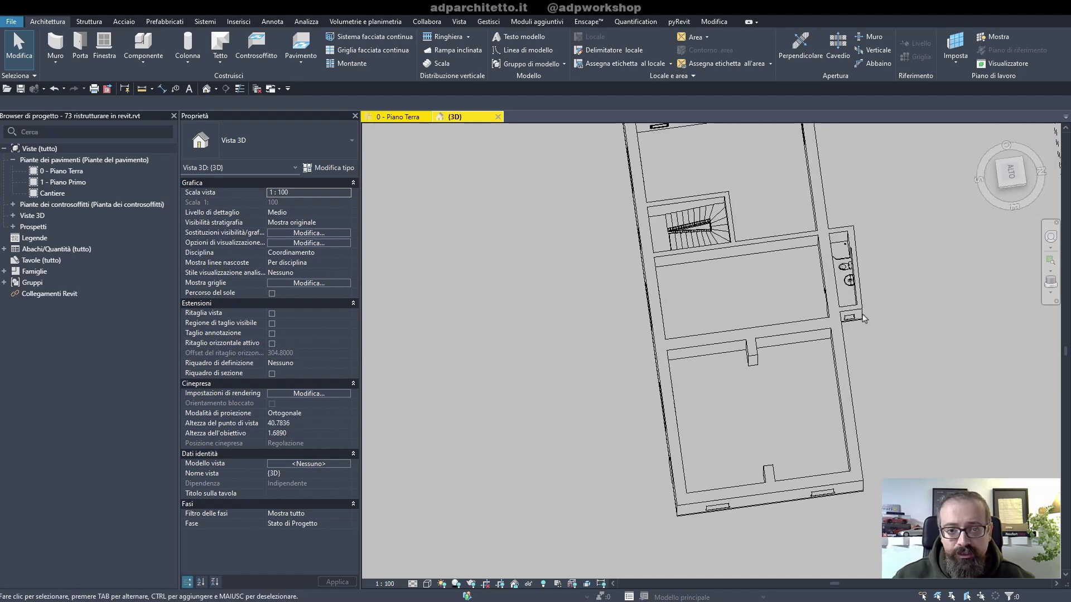
pyautogui.keyDown('shift'); pyautogui.moveTo(545, 304); pyautogui.dragTo(454, 175, button='middle'); pyautogui.keyUp('shift')
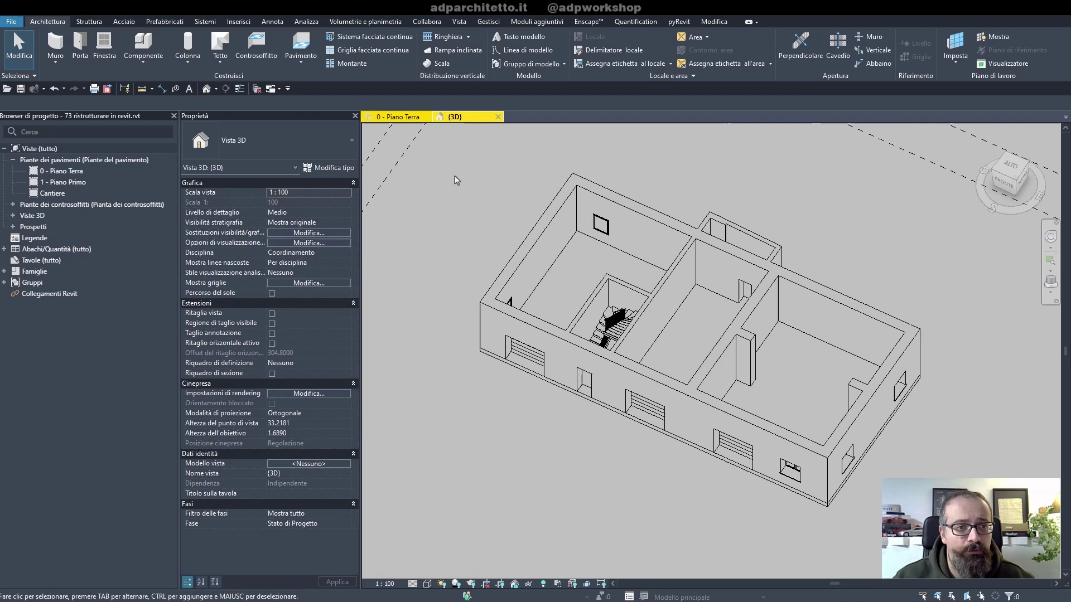
# - Show the 0 - Piano Terra floor plan with the whole dimensioned ground floor in view
pyautogui.click(399, 121)
pyautogui.scroll(-2, 740, 282)
pyautogui.moveTo(740, 282); pyautogui.dragTo(709, 472, button='middle')
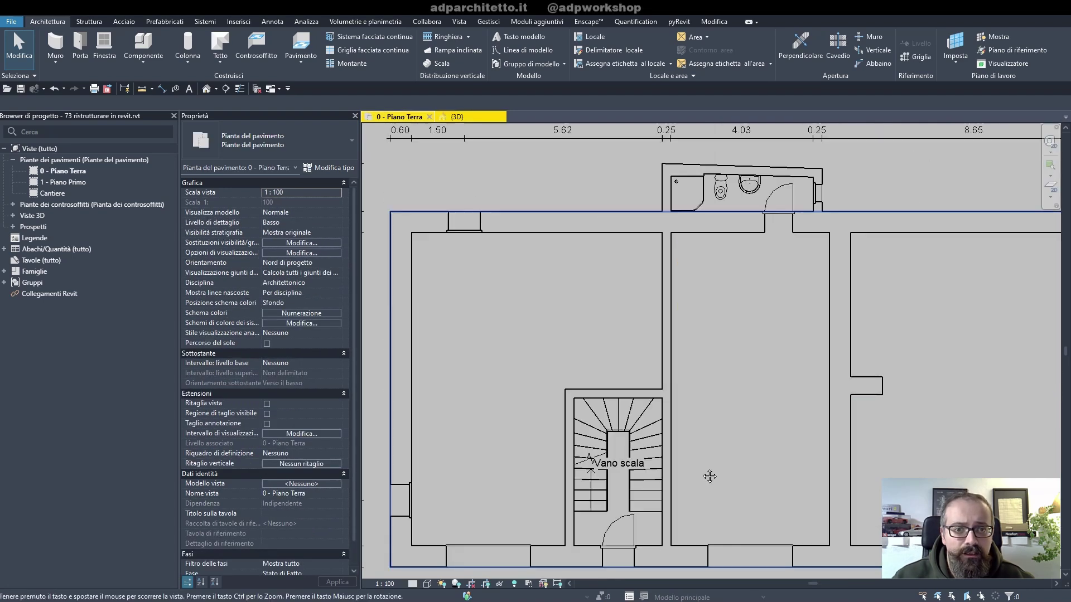
pyautogui.scroll(2, 709, 473)
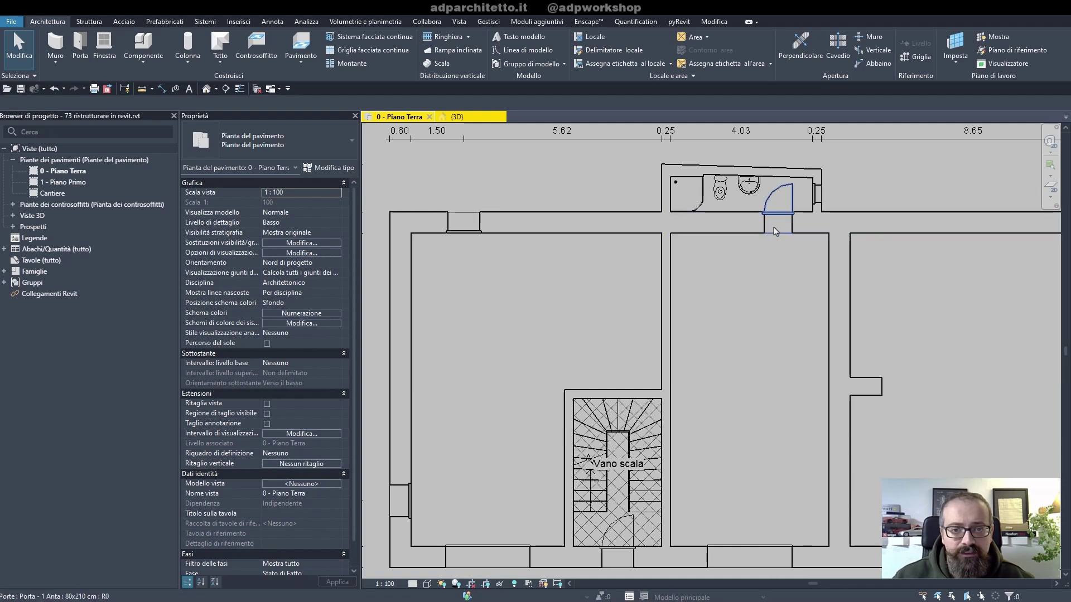
pyautogui.scroll(-2, 775, 231)
pyautogui.scroll(1, 774, 291)
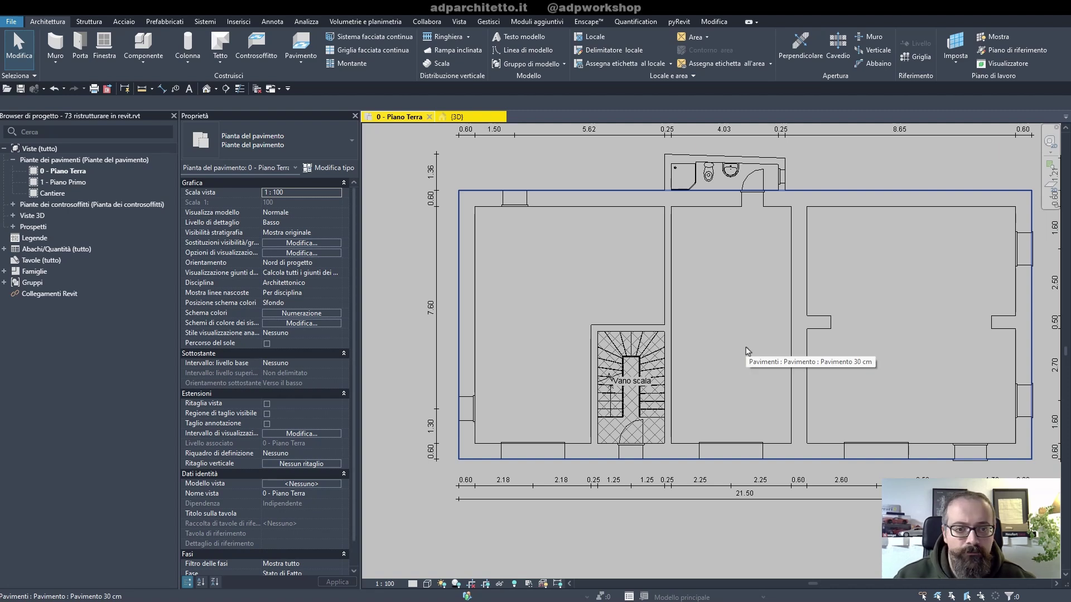
pyautogui.scroll(-1, 728, 385)
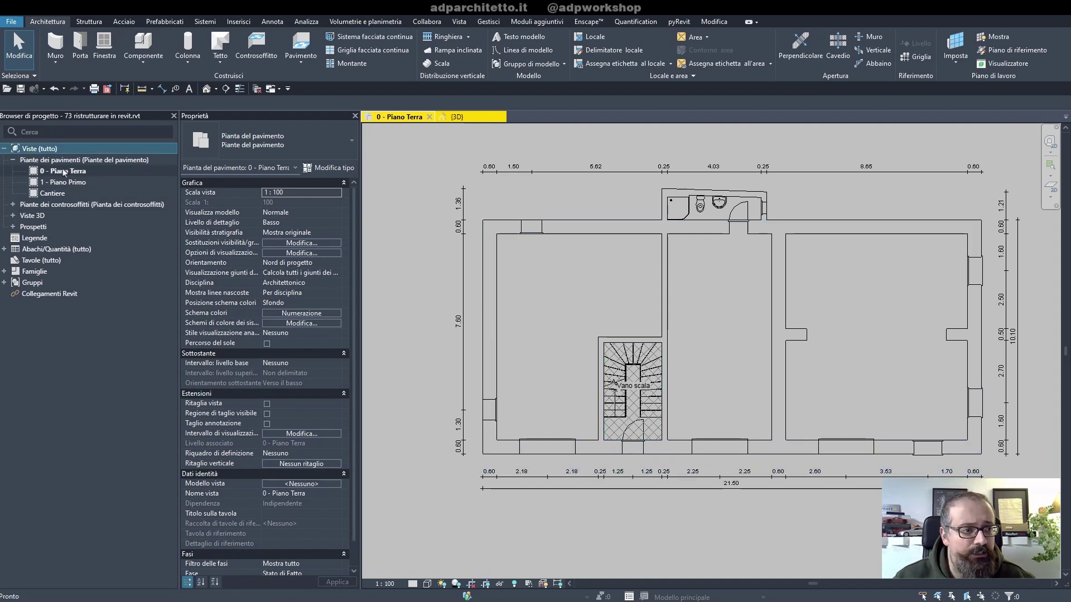
# - Set Fase to Stato di Fatto for every view from 0 - Piano Terra through the Sud elevation
pyautogui.click(12, 205)
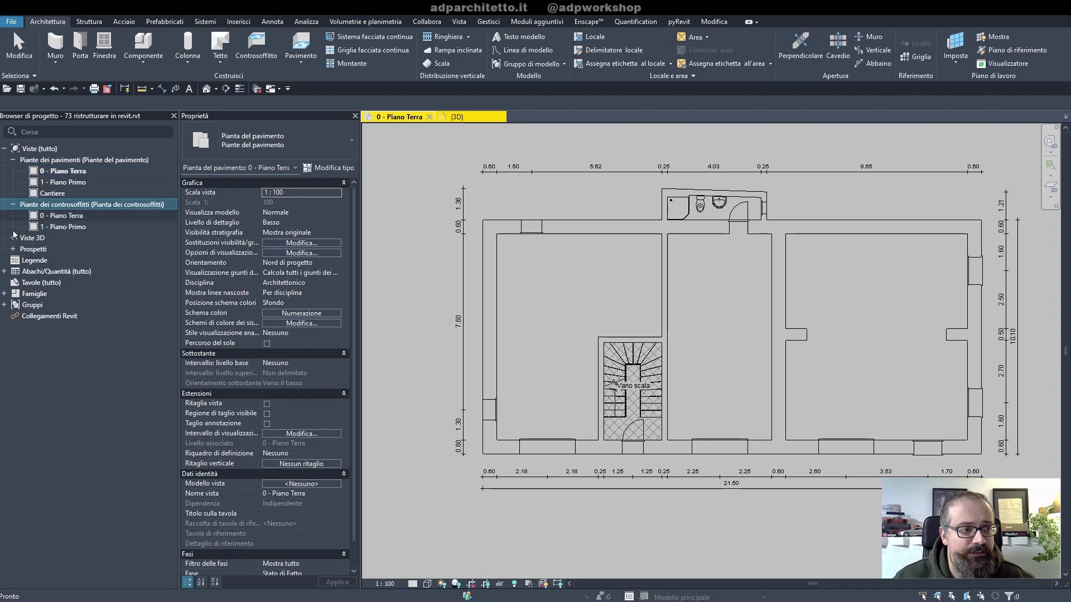
pyautogui.click(13, 238)
pyautogui.click(13, 261)
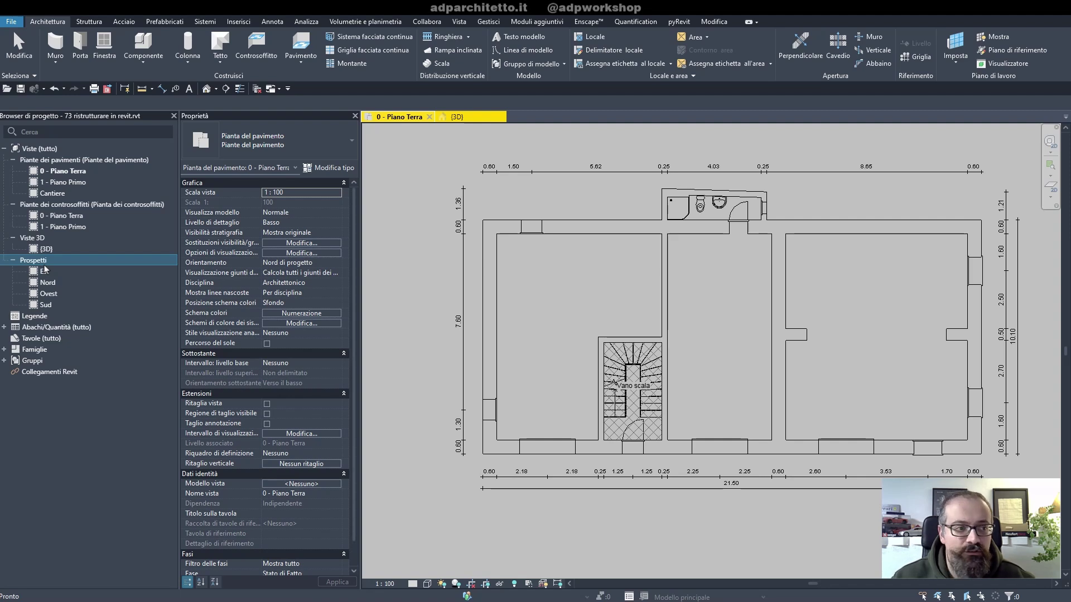
pyautogui.click(62, 171)
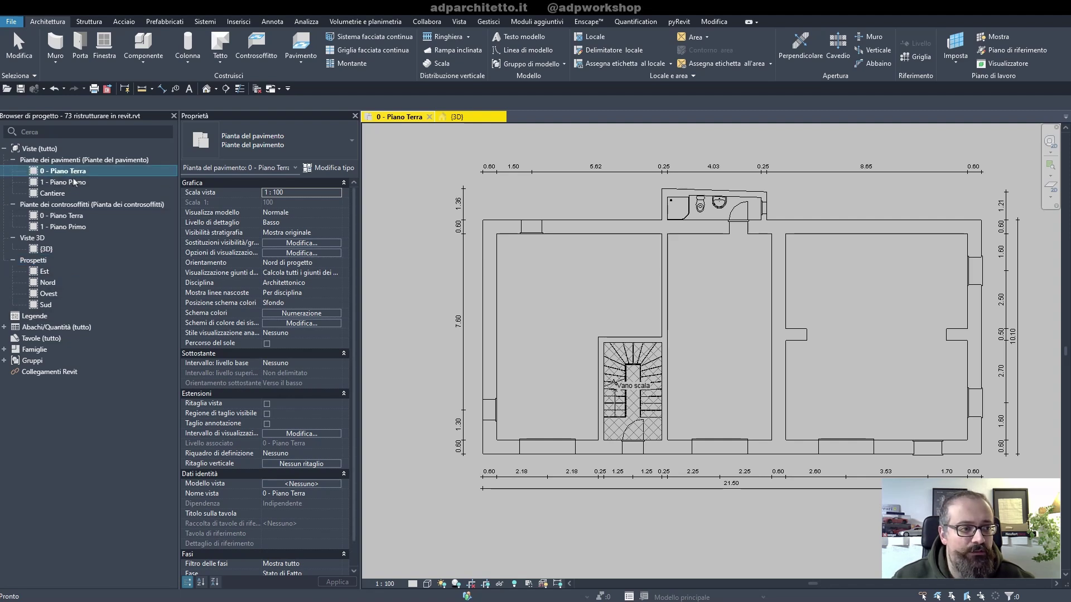
pyautogui.keyDown('shift'); pyautogui.click(45, 306); pyautogui.keyUp('shift')
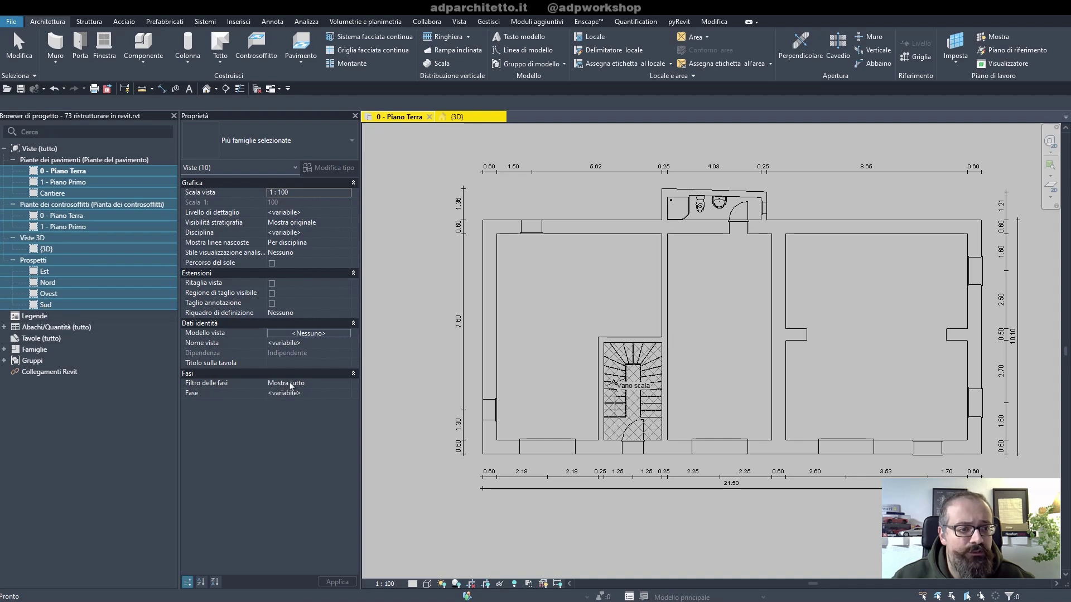
pyautogui.click(344, 395)
pyautogui.click(308, 403)
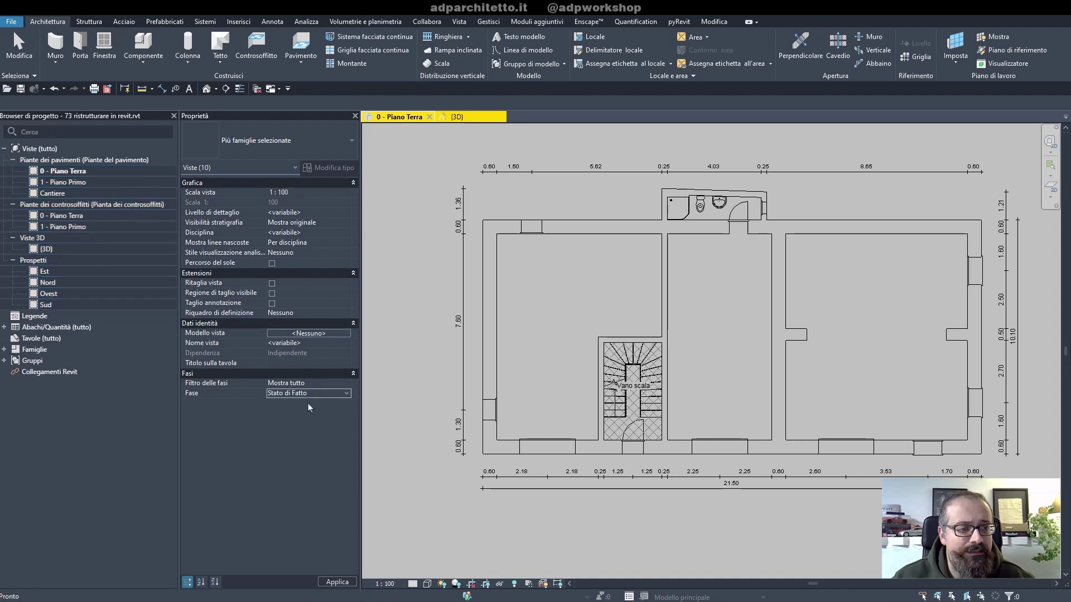
pyautogui.click(419, 417)
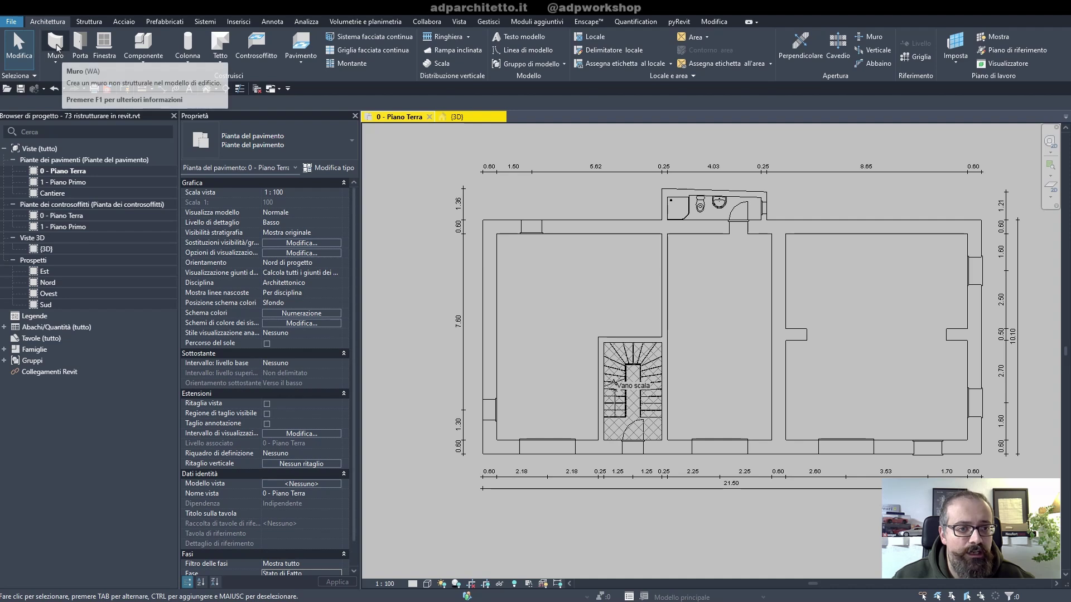
# - Draw a vertical trial wall to the left of the building with WA and inspect it
pyautogui.press('w')
pyautogui.press('a')
pyautogui.click(403, 234)
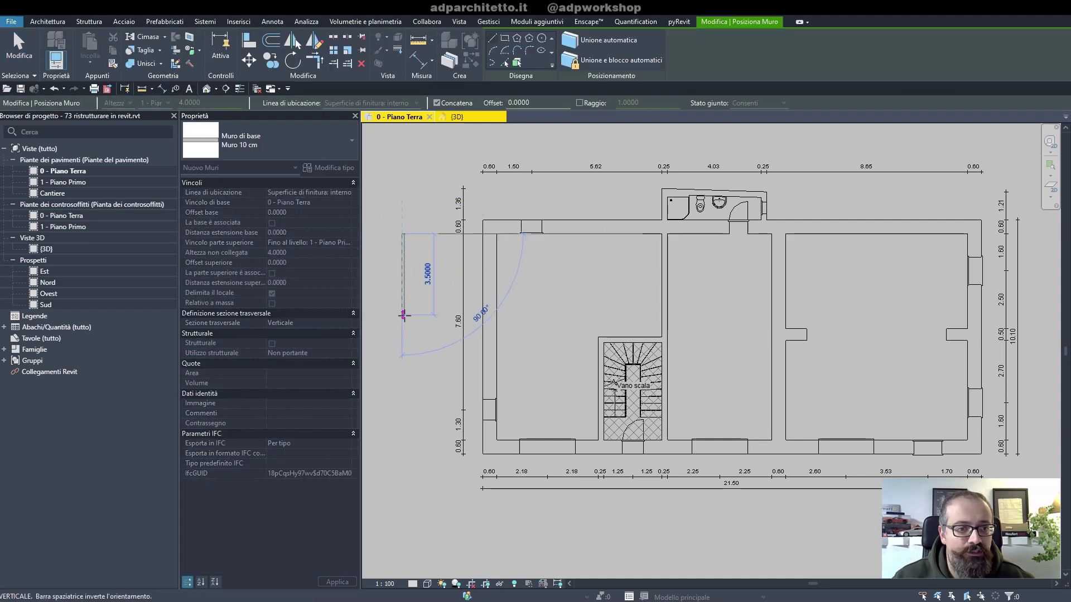
pyautogui.click(403, 317)
pyautogui.press('Escape')
pyautogui.press('Escape')
pyautogui.click(402, 279)
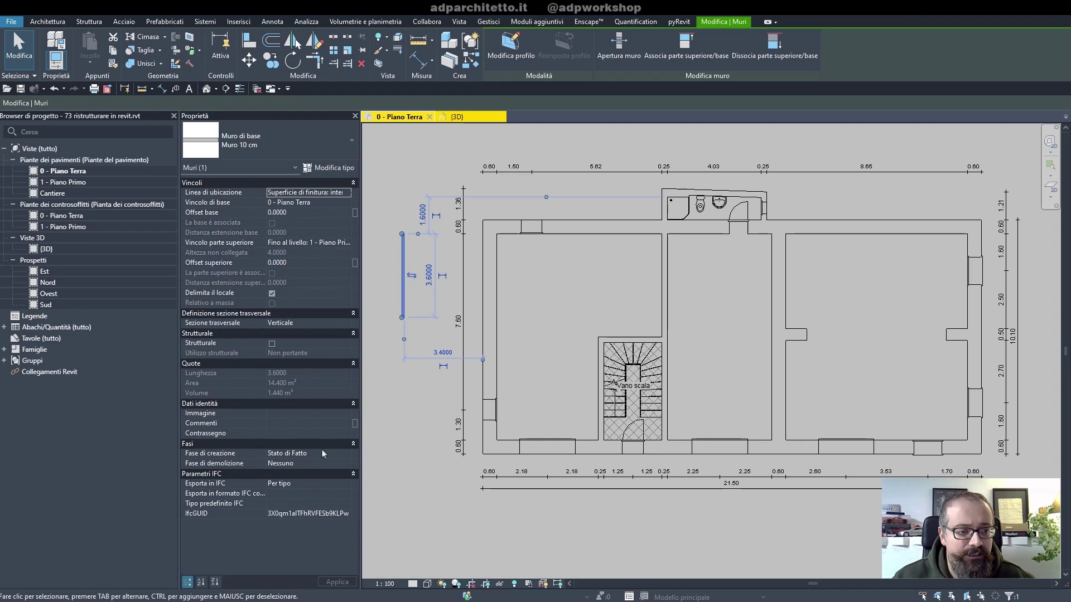
pyautogui.click(411, 412)
# - Set the 0 - Piano Terra plan view's phase to Stato di Progetto
pyautogui.click(71, 173)
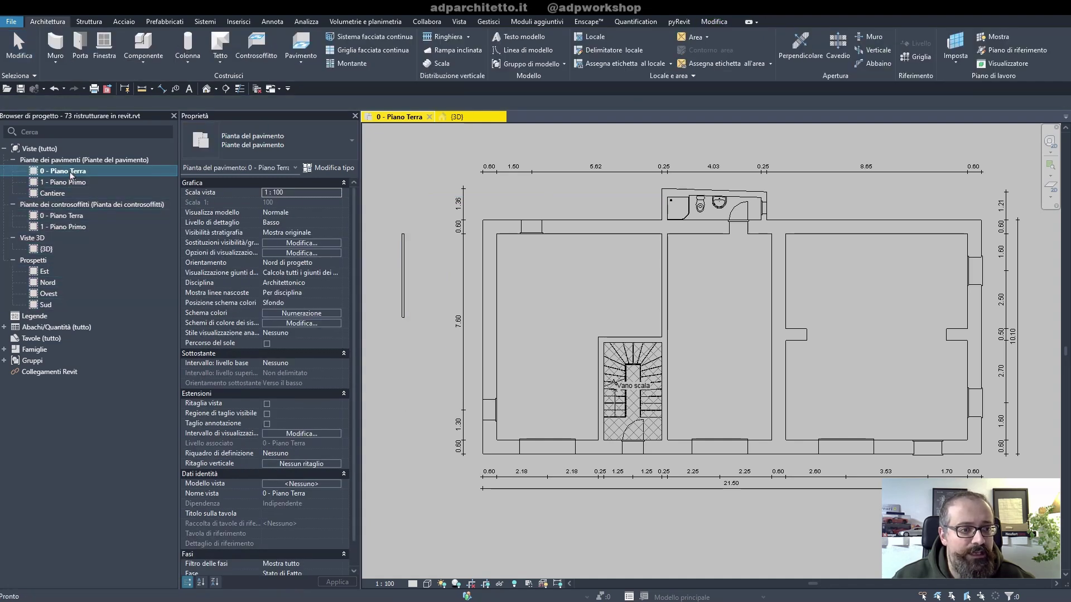
pyautogui.scroll(-1, 335, 534)
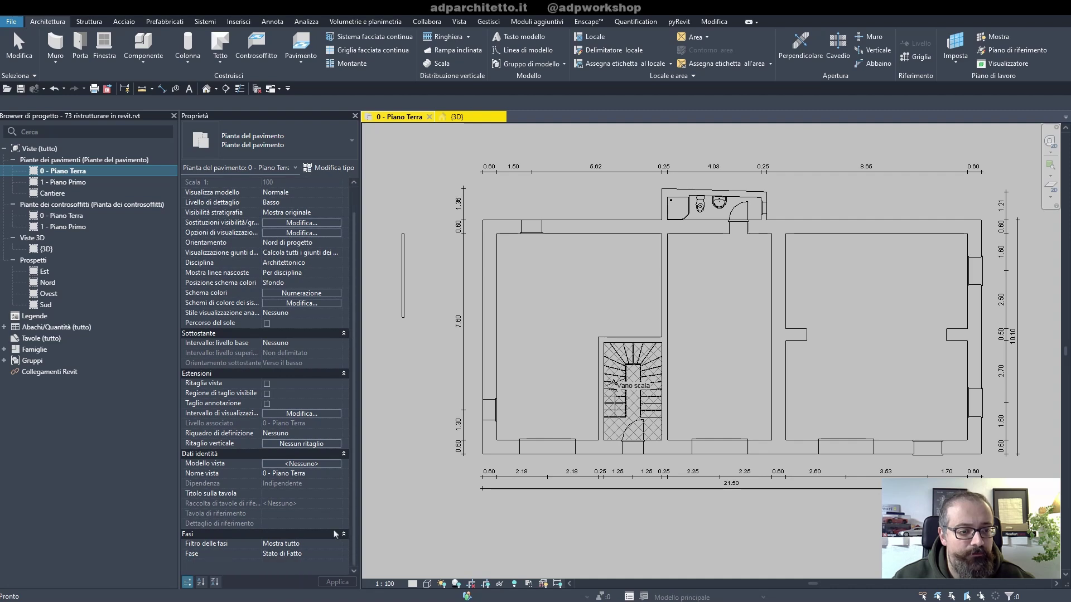
pyautogui.click(340, 560)
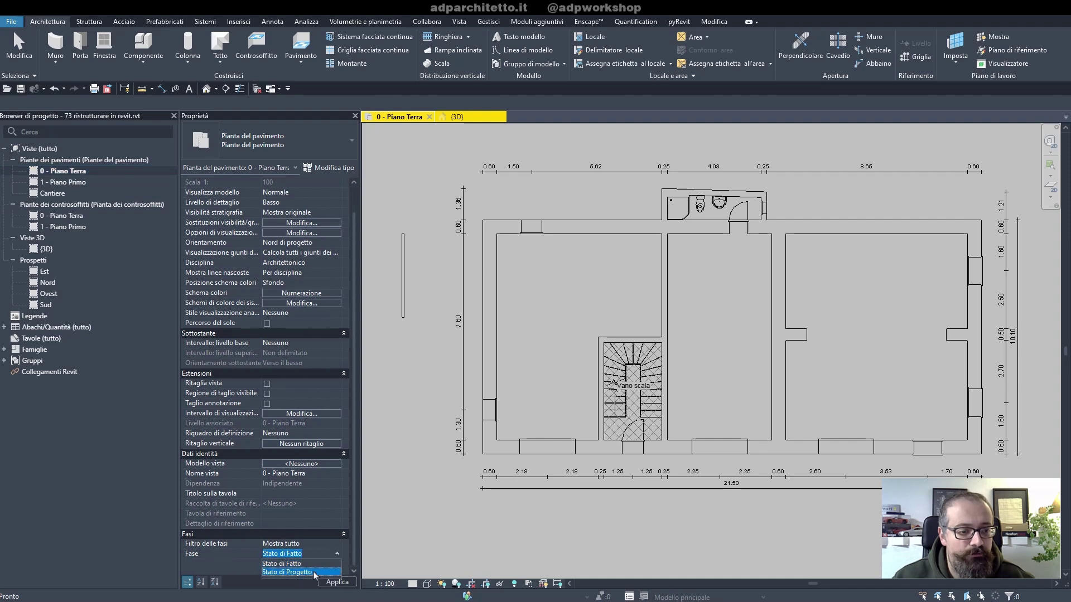
pyautogui.click(316, 574)
# - Draw a second vertical trial wall below the first and inspect it
pyautogui.press('w')
pyautogui.press('a')
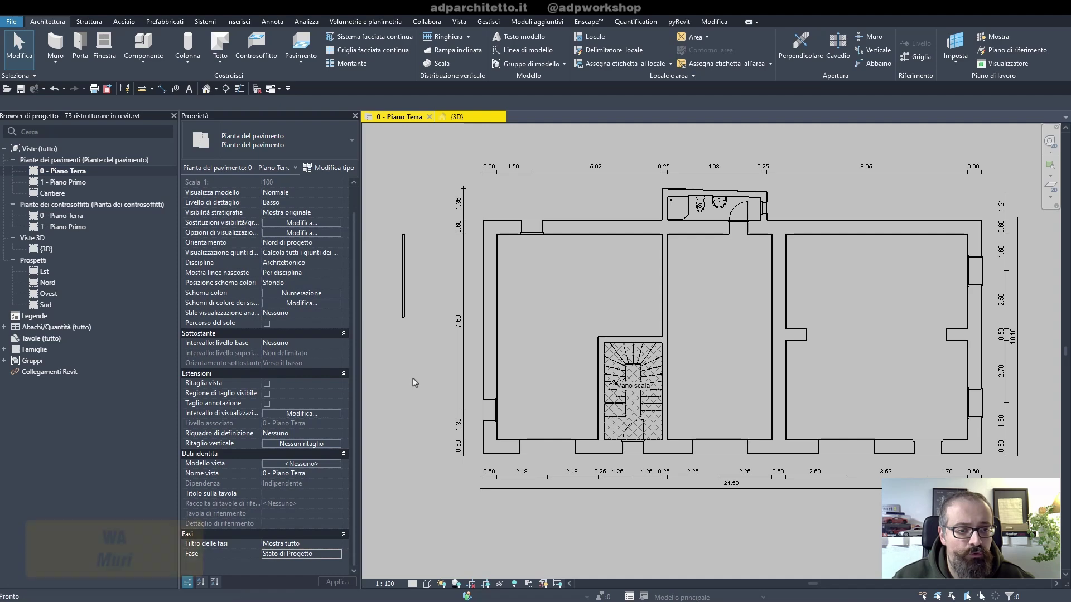
pyautogui.click(424, 341)
pyautogui.click(424, 447)
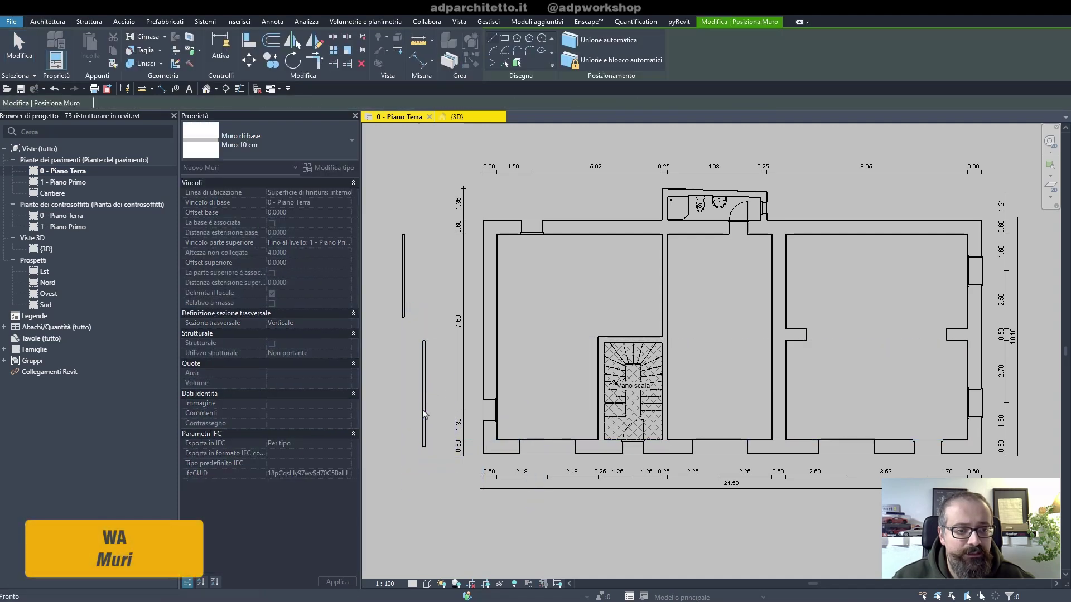
pyautogui.press('Escape')
pyautogui.press('Escape')
pyautogui.click(424, 404)
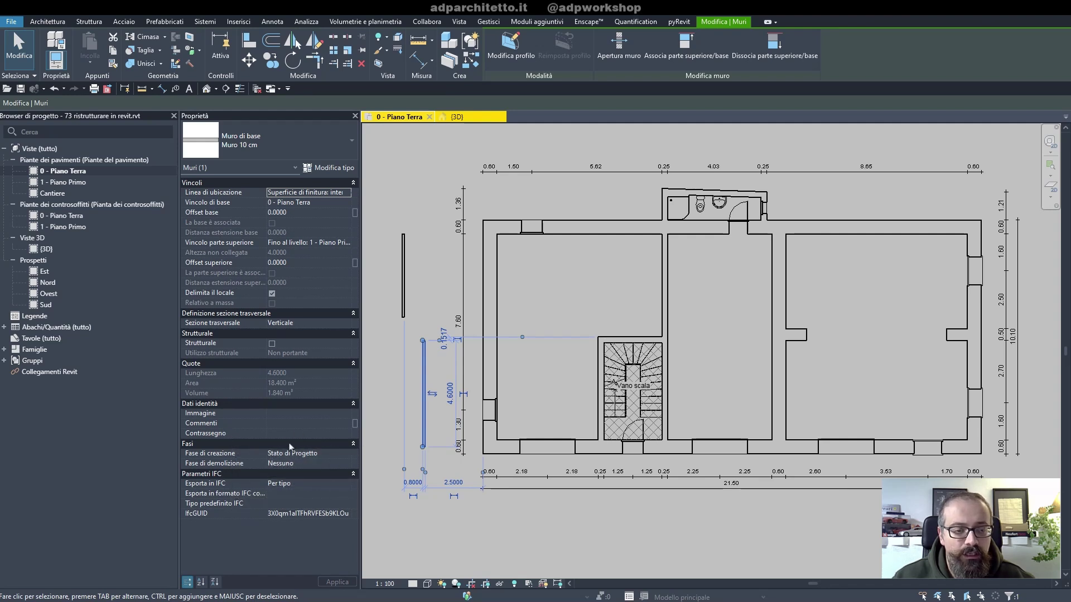
pyautogui.press('Escape')
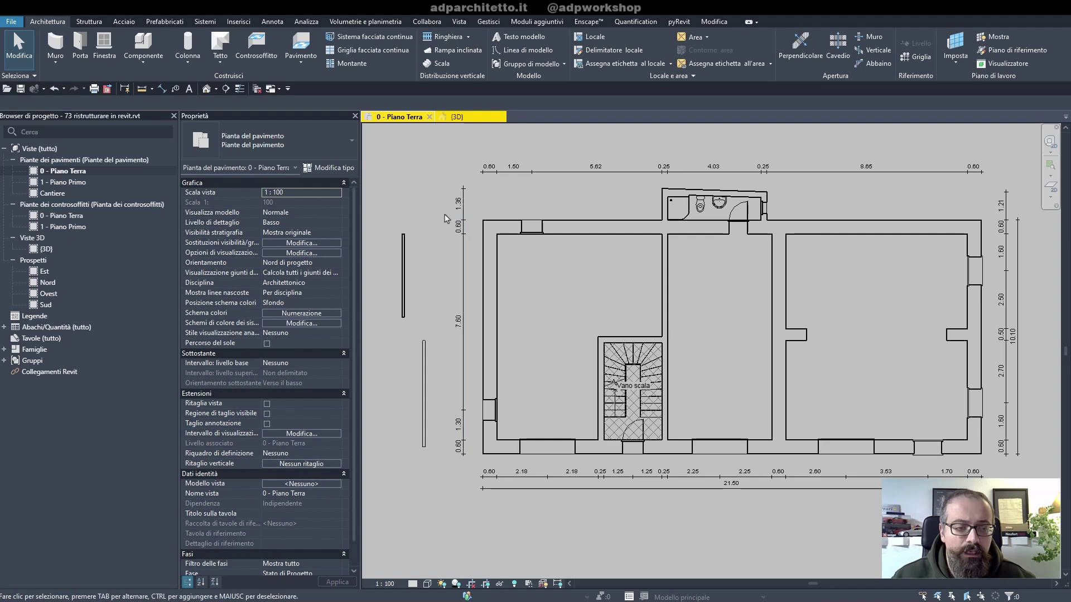
# - Delete both trial walls and select the left exterior wall
pyautogui.moveTo(444, 235); pyautogui.dragTo(381, 475)
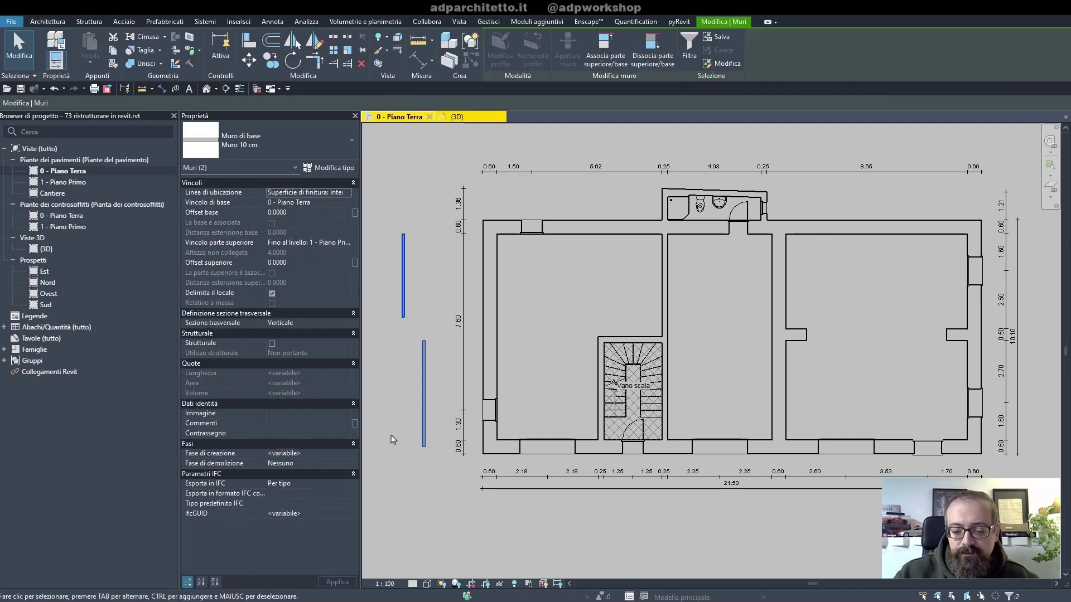
pyautogui.press('Delete')
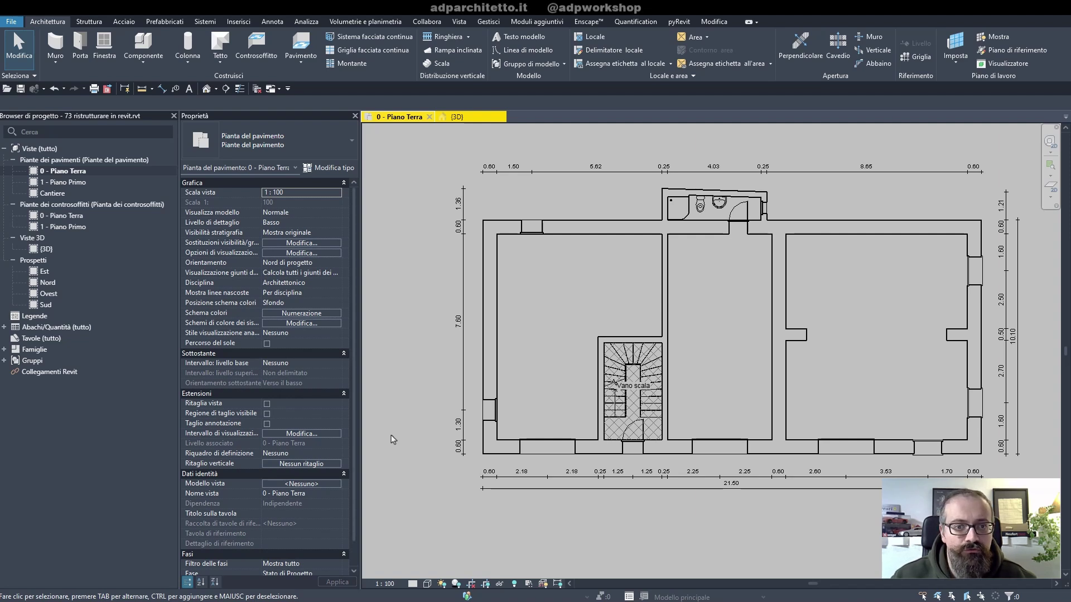
pyautogui.click(490, 357)
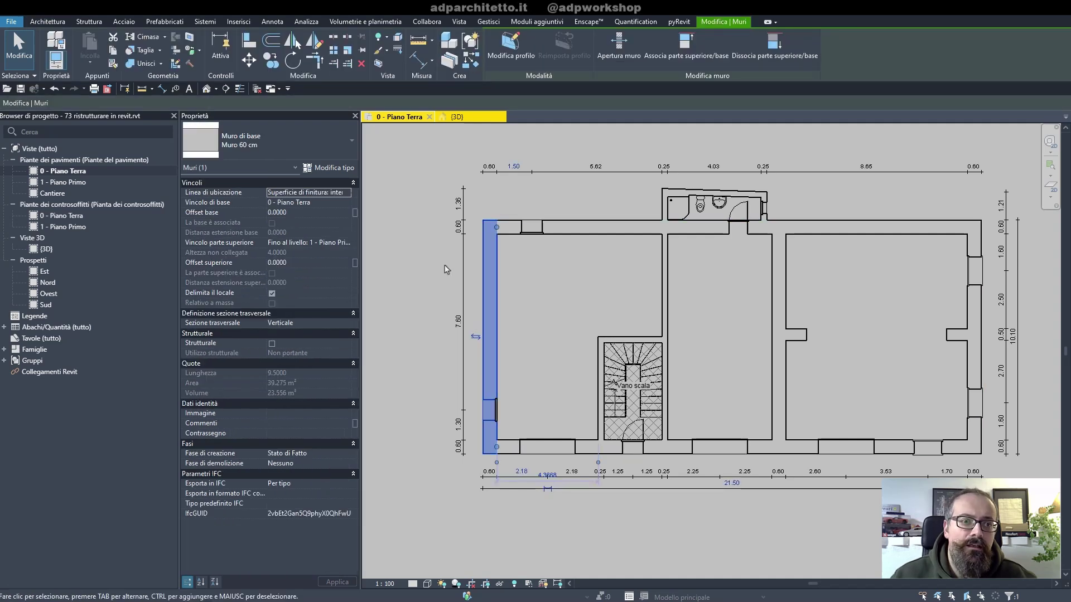
# - Window-select every element of the ground-floor plan
pyautogui.click(425, 190)
pyautogui.scroll(-2, 602, 329)
pyautogui.scroll(-2, 603, 330)
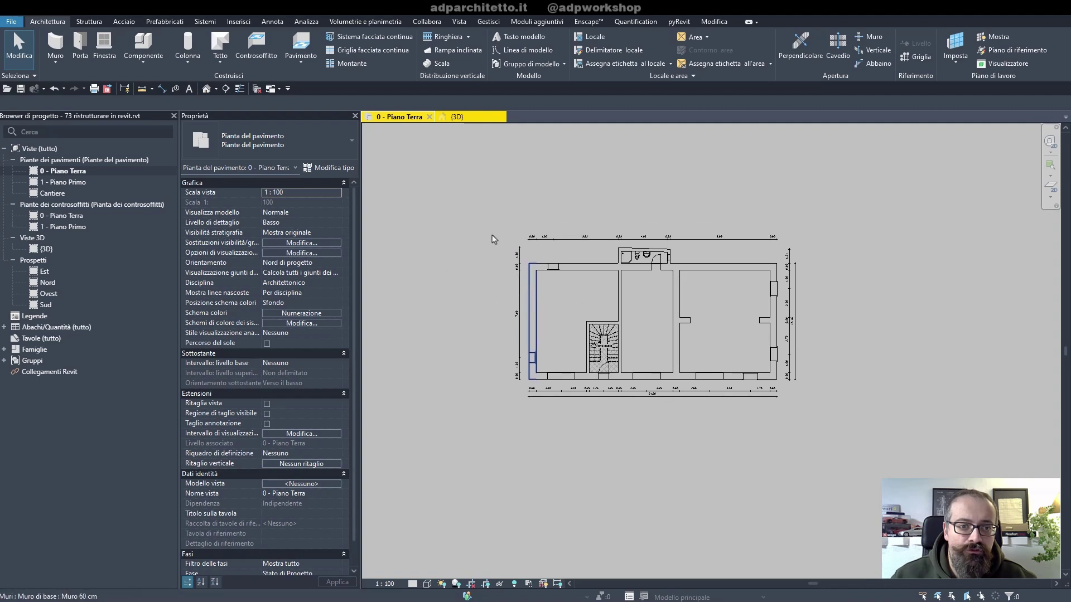
pyautogui.moveTo(466, 206)
pyautogui.mouseDown()
pyautogui.moveTo(692, 363)
pyautogui.moveTo(861, 449)
pyautogui.mouseUp()
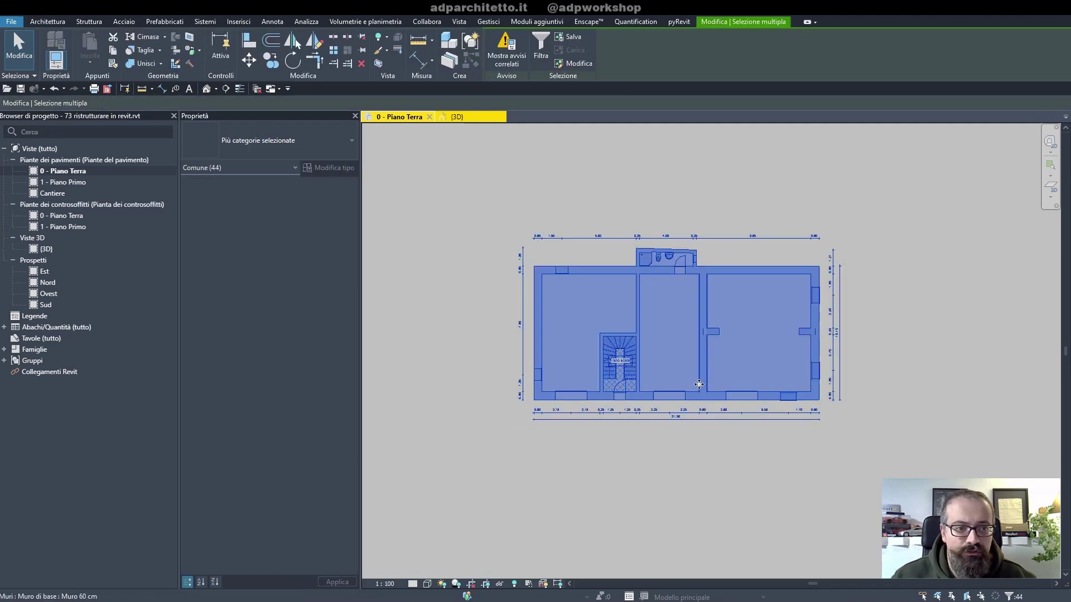
pyautogui.scroll(2, 702, 382)
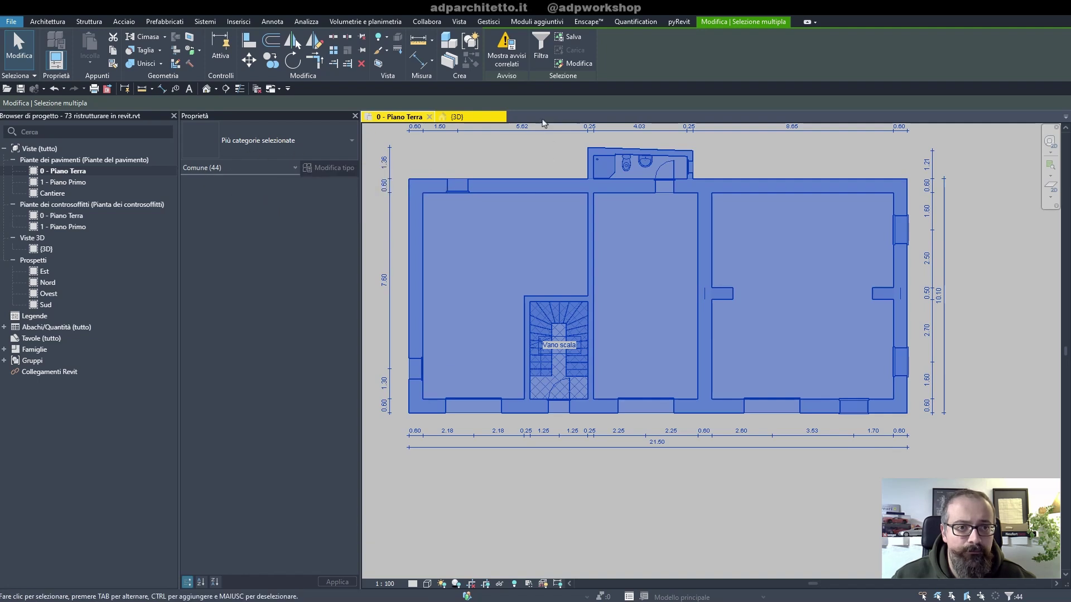
# - Filter the selection to Apparecchi idraulici, Muri, Pavimenti and Scale only
pyautogui.click(541, 55)
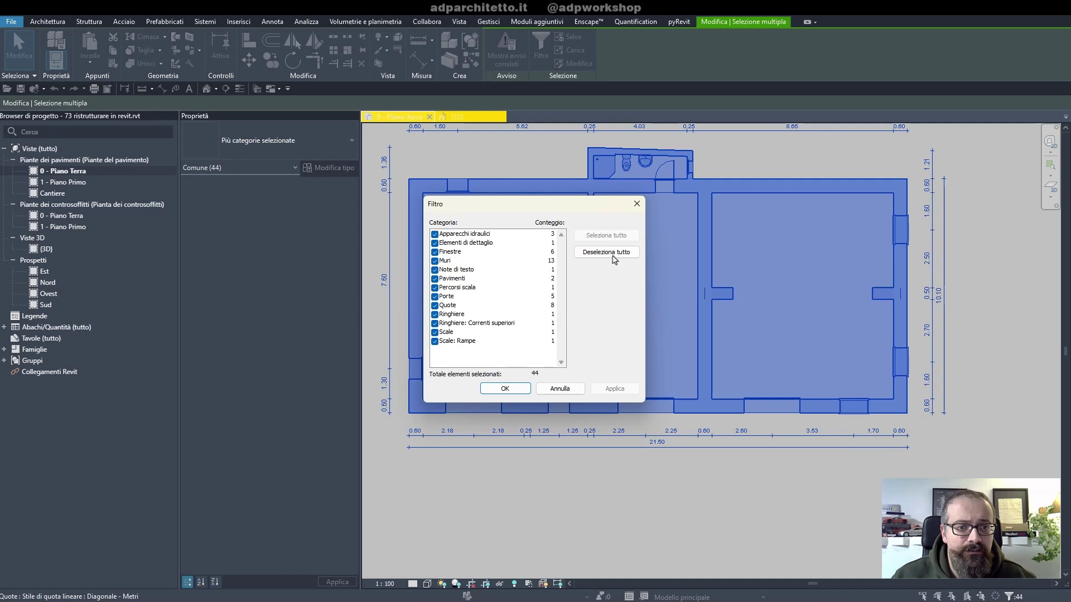
pyautogui.click(617, 254)
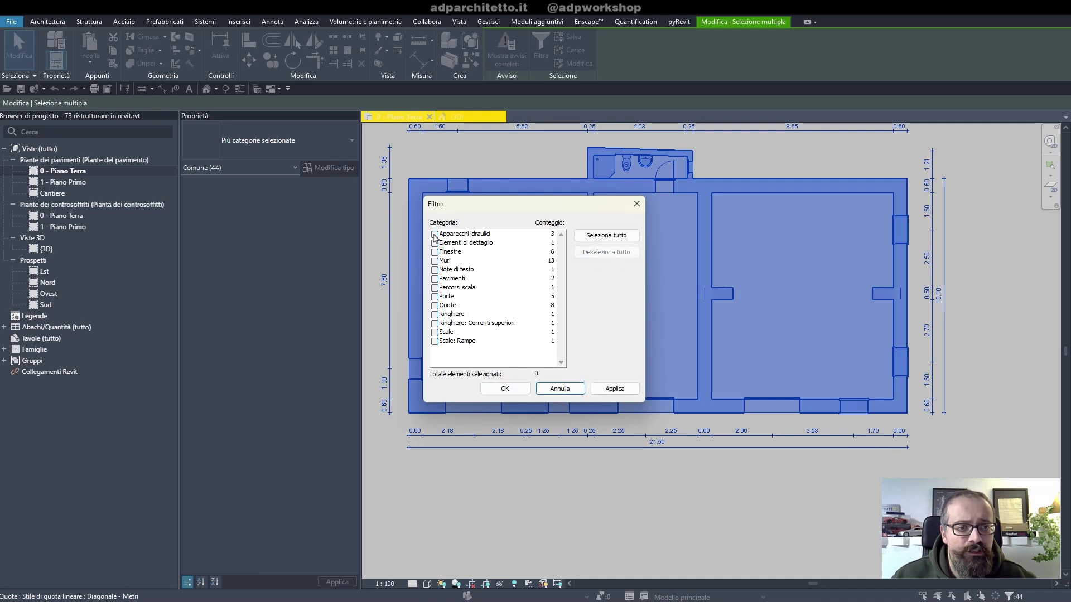
pyautogui.click(435, 234)
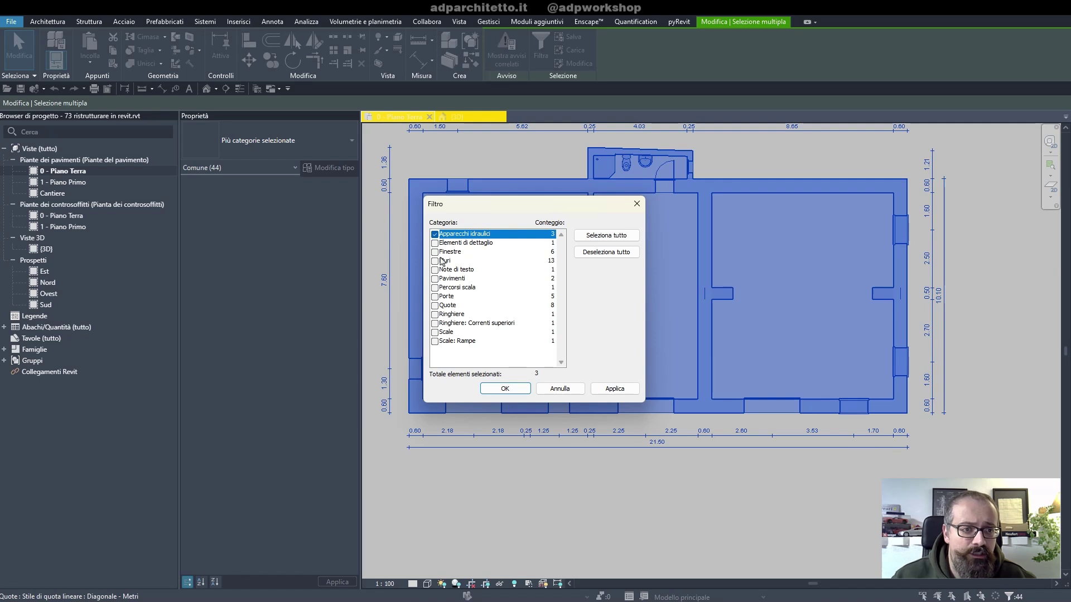
pyautogui.click(435, 252)
pyautogui.click(434, 261)
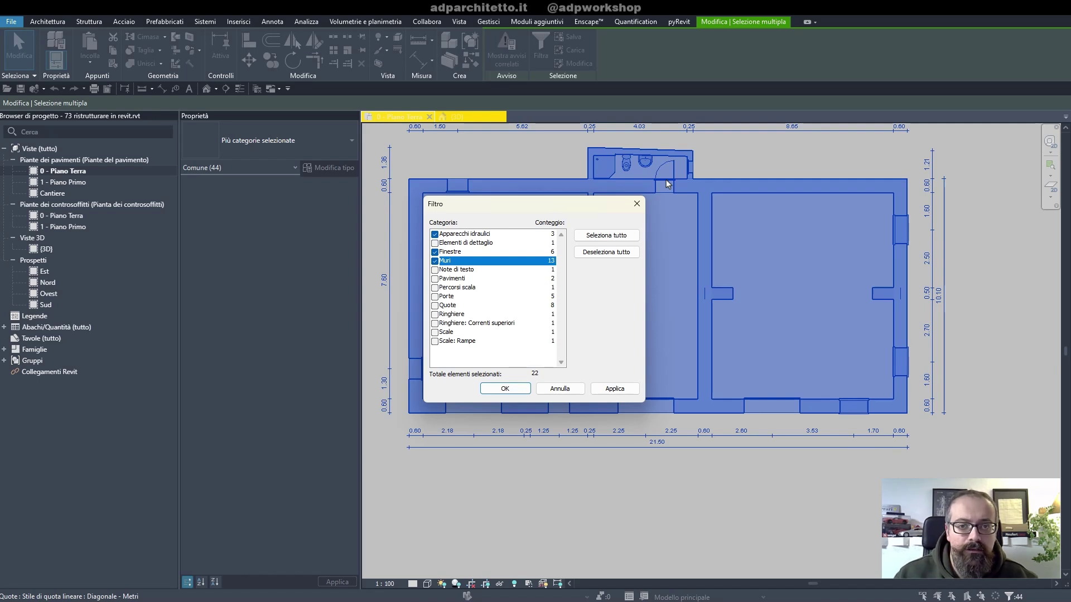
pyautogui.click(435, 252)
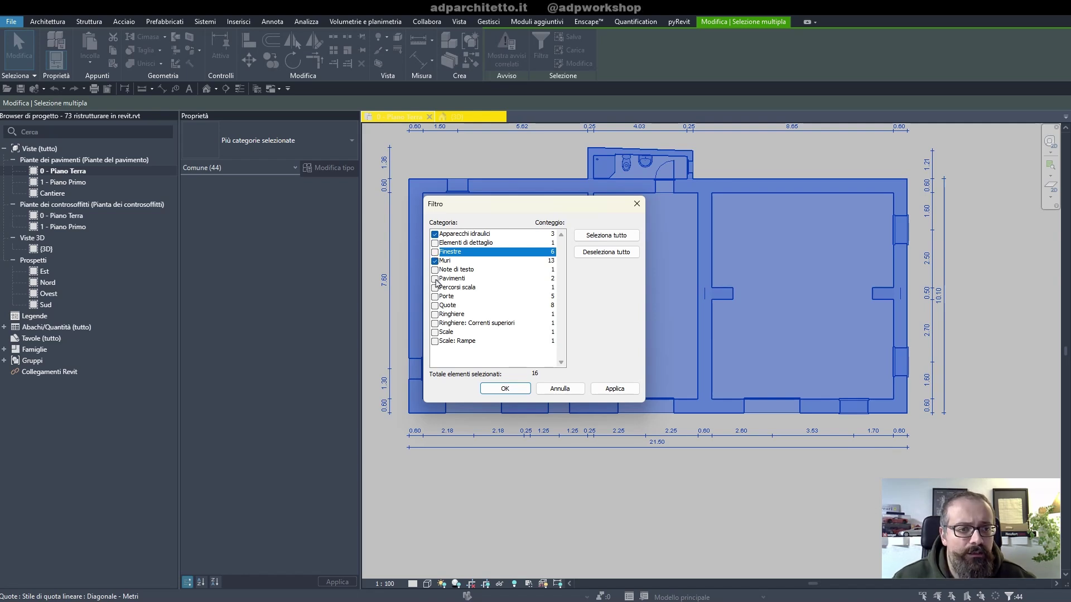
pyautogui.click(435, 279)
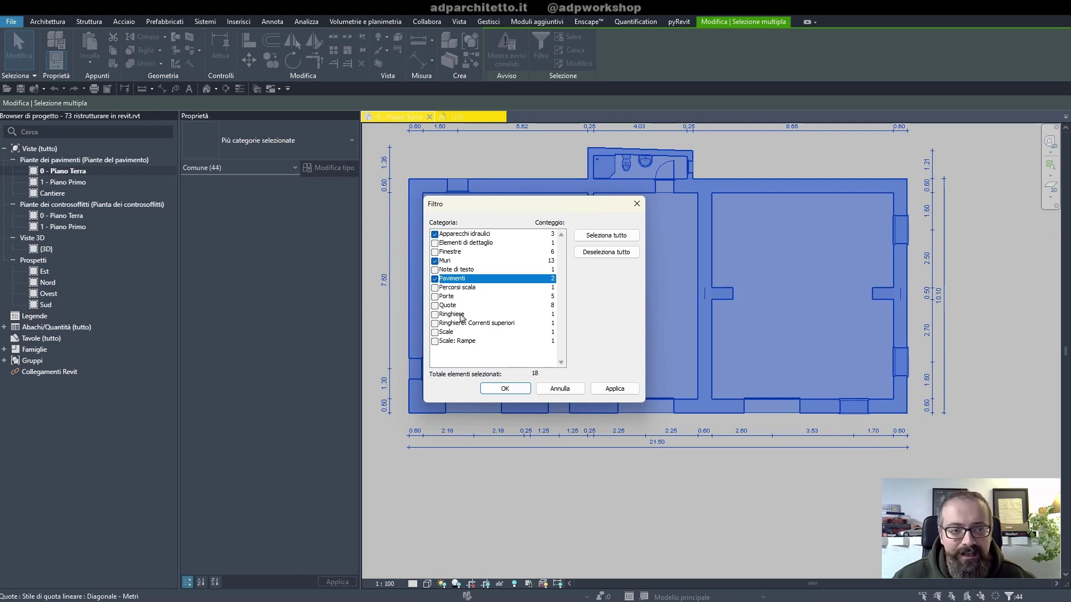
pyautogui.click(447, 333)
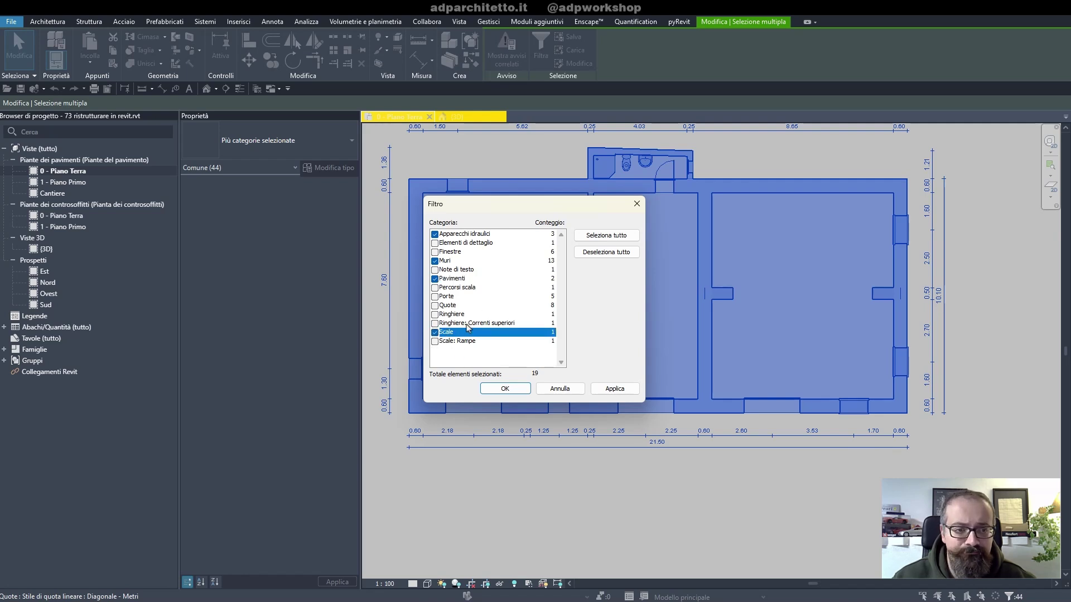
pyautogui.click(505, 388)
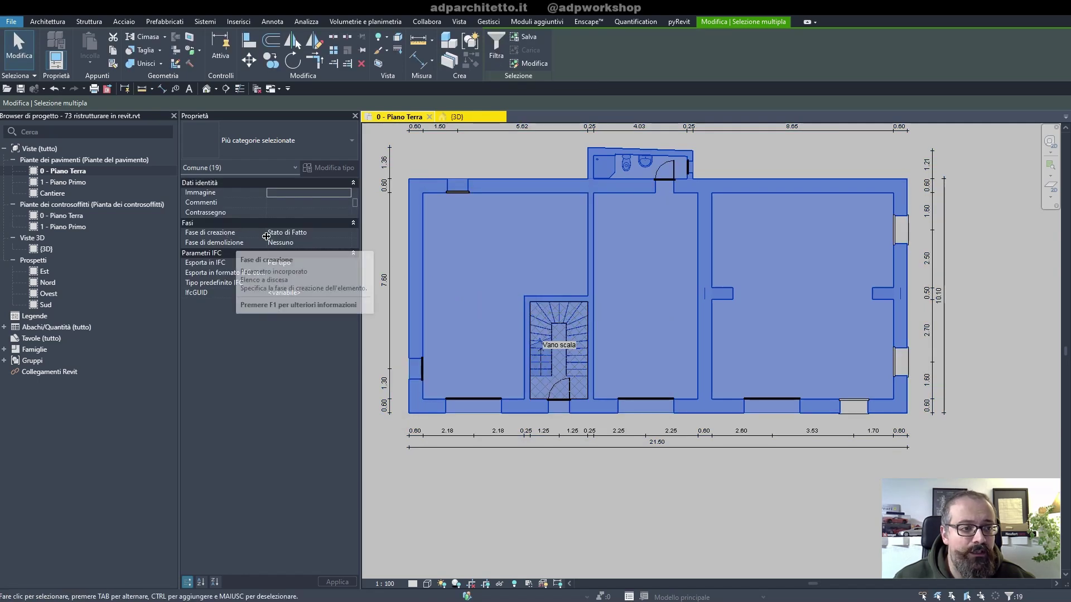
# - Set Fase di creazione of the 19 filtered elements to Stato di Progetto
pyautogui.click(348, 233)
pyautogui.click(309, 252)
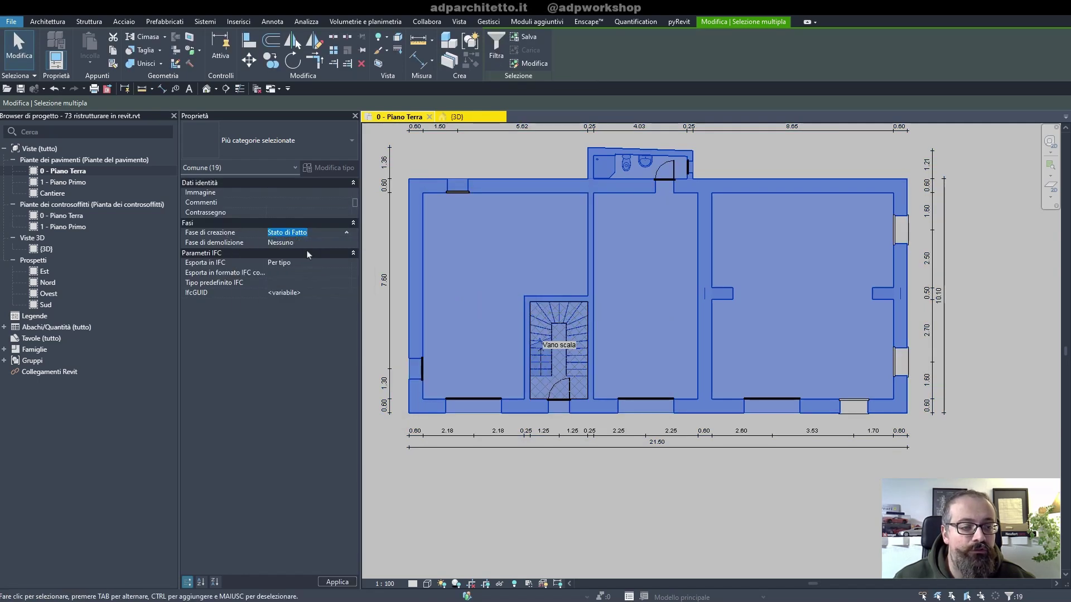
pyautogui.press('Escape')
# - Check the phases of the right-wall window, bottom wall and shower tray
pyautogui.click(901, 230)
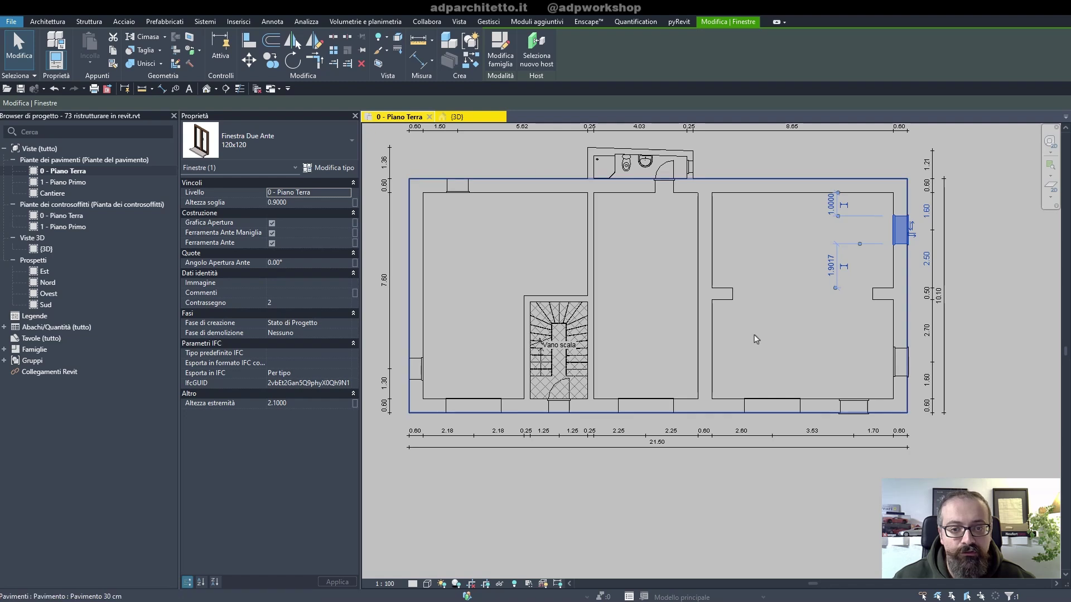
pyautogui.press('Escape')
pyautogui.click(893, 406)
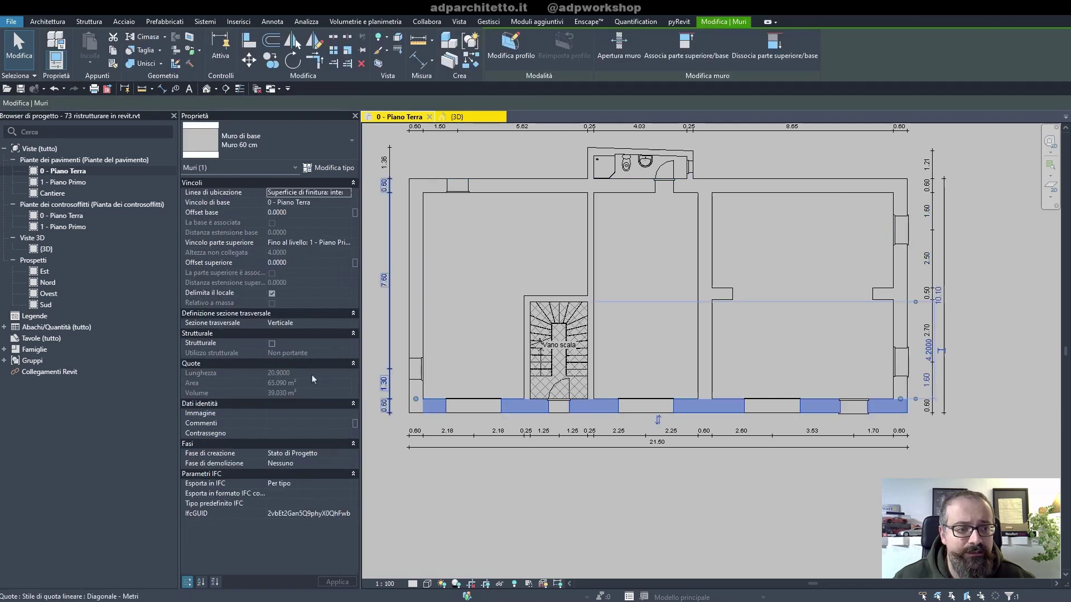
pyautogui.press('Escape')
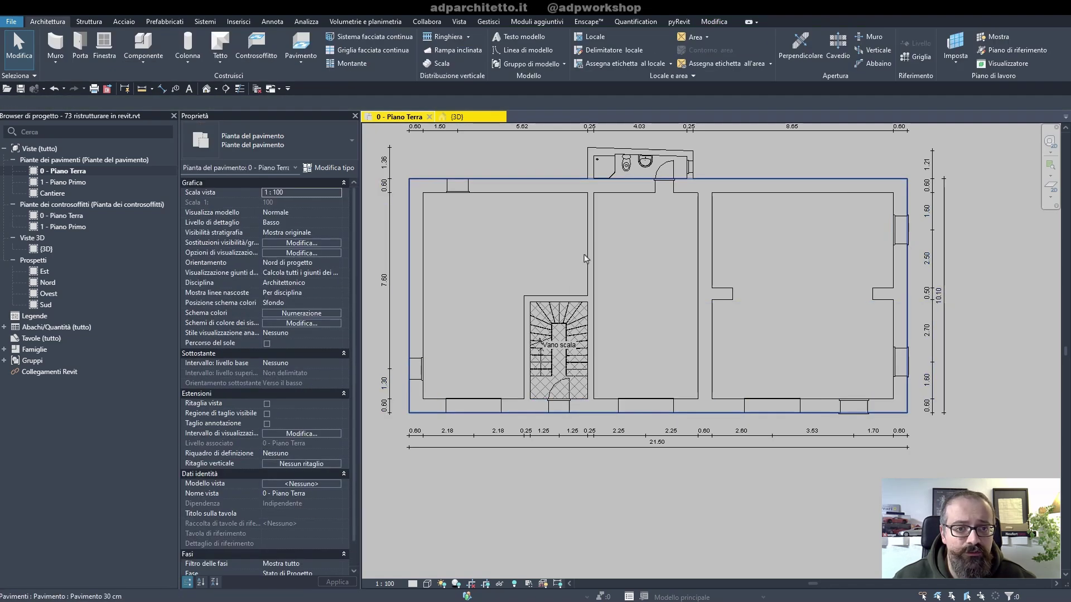
pyautogui.click(602, 167)
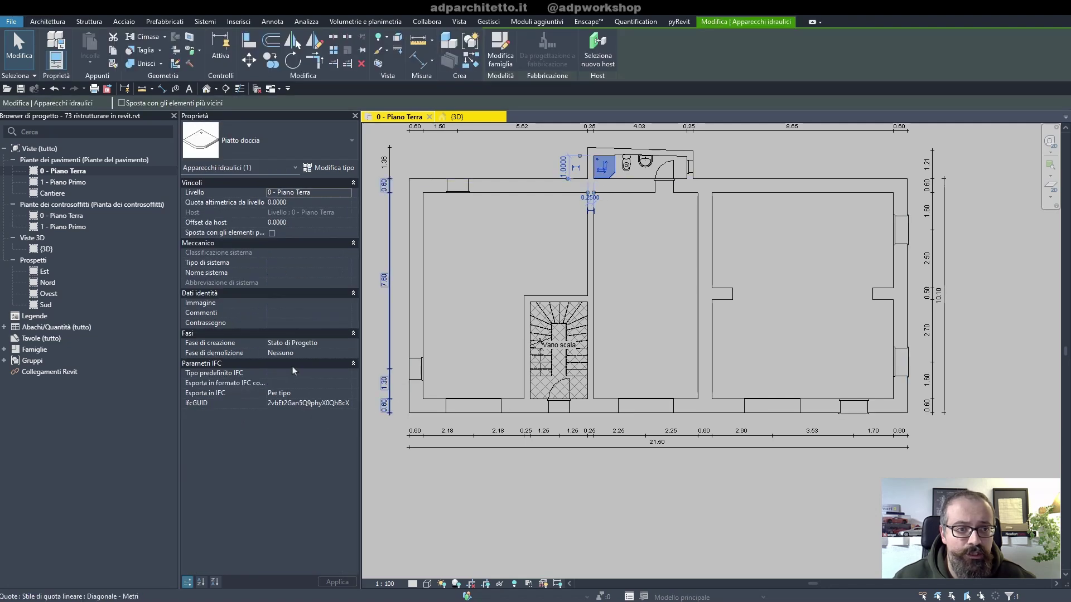
pyautogui.press('Escape')
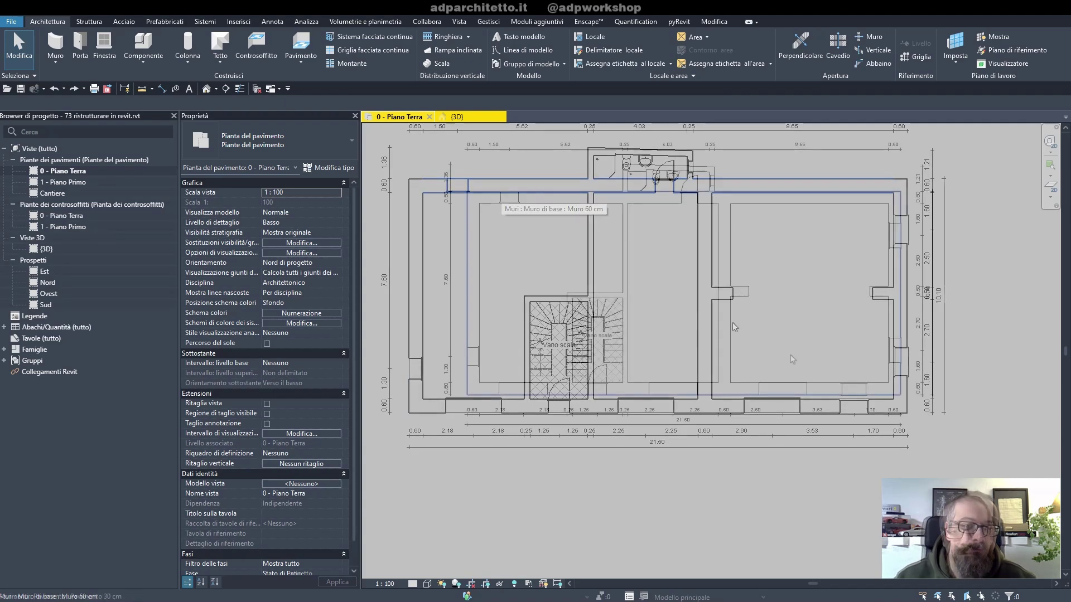
pyautogui.scroll(-1, 848, 275)
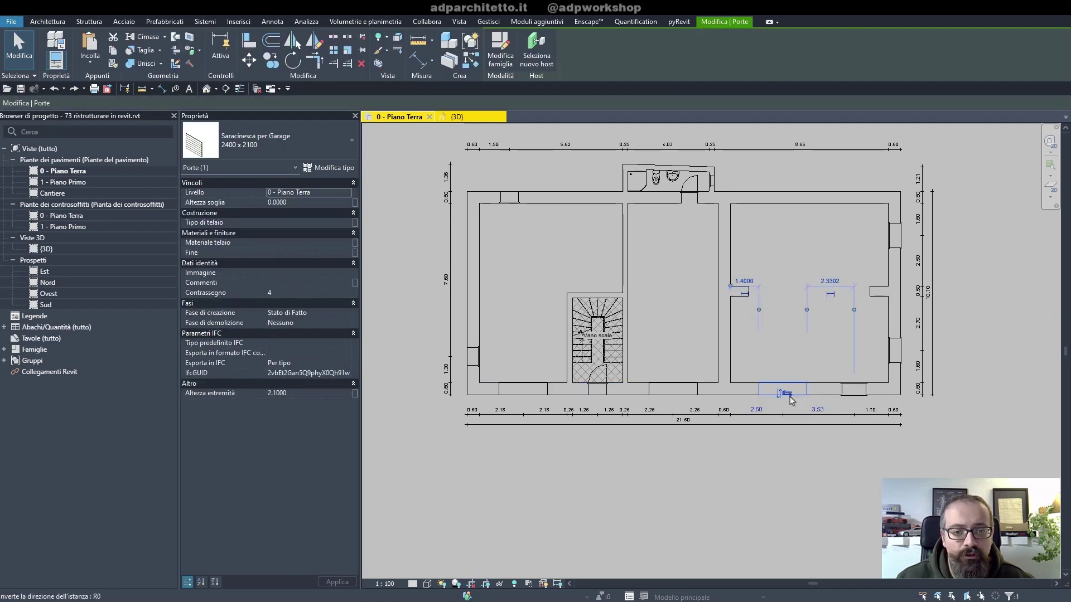
# - Select the three garage doors and keep their demolition phase at Nessuno
pyautogui.click(788, 397)
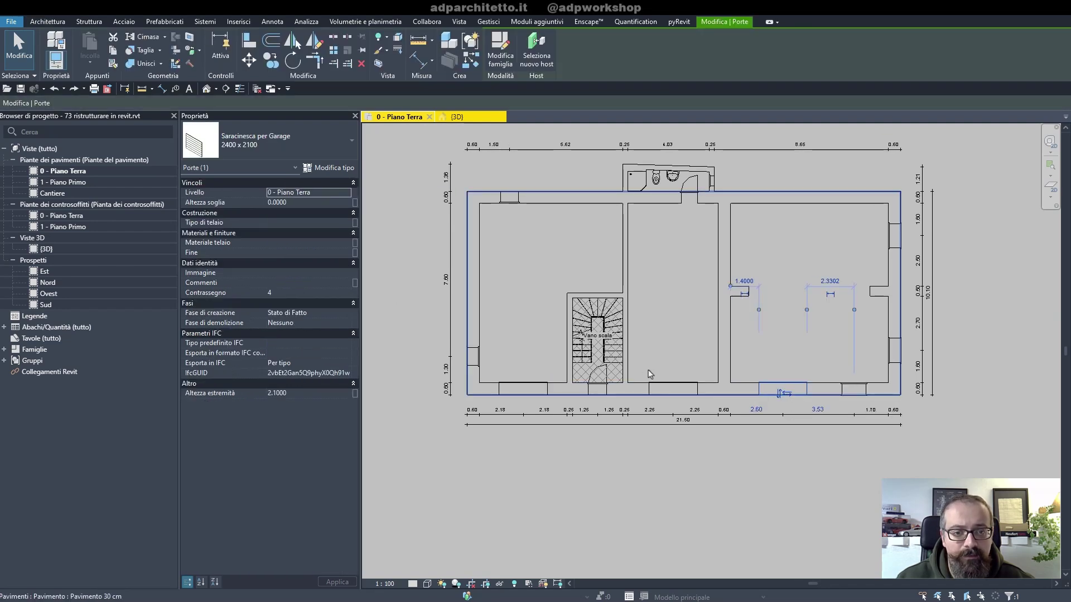
pyautogui.click(655, 387)
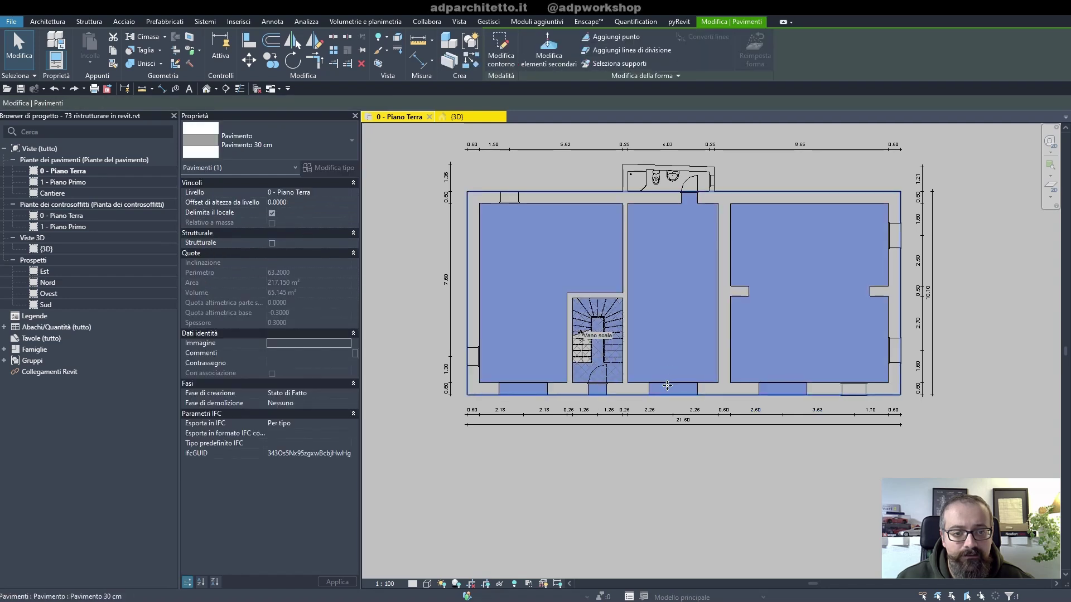
pyautogui.press('Escape')
pyautogui.click(673, 389)
pyautogui.keyDown('ctrl'); pyautogui.click(783, 389); pyautogui.keyUp('ctrl')
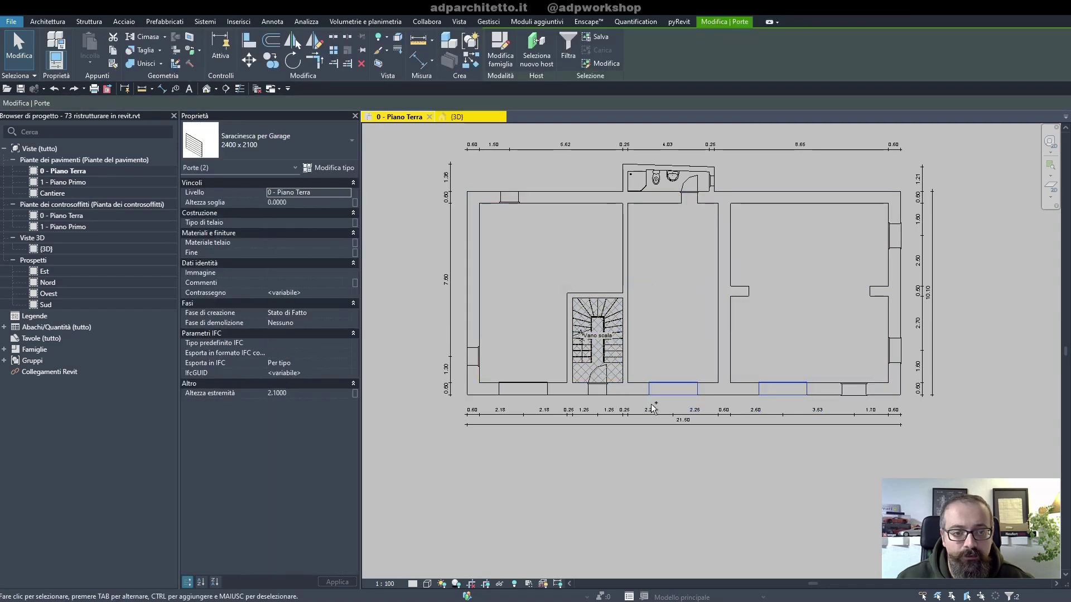
pyautogui.keyDown('ctrl'); pyautogui.click(550, 395); pyautogui.keyUp('ctrl')
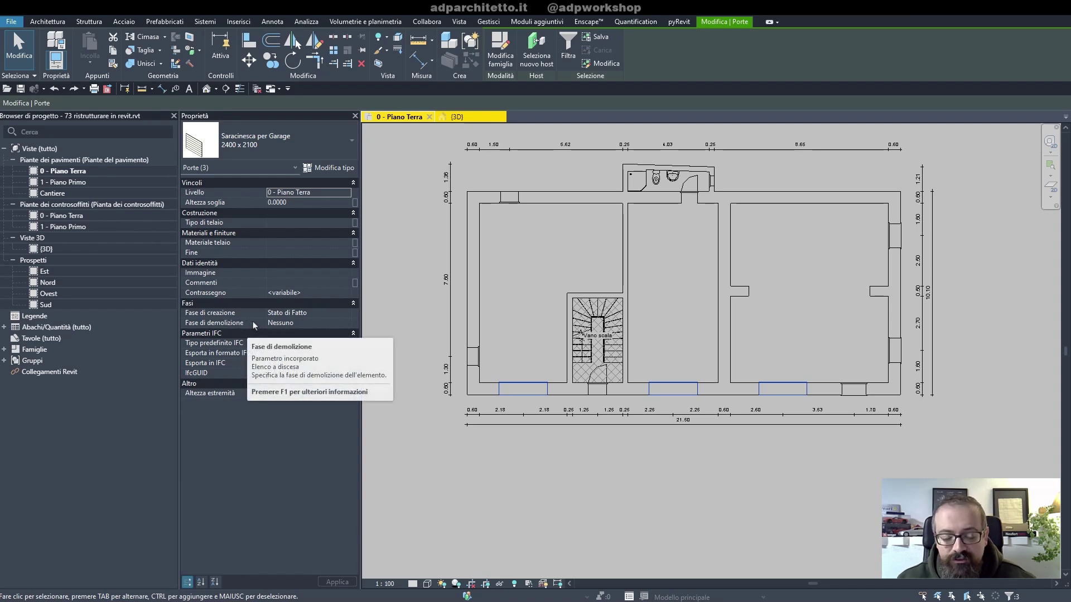
pyautogui.moveTo(214, 323)
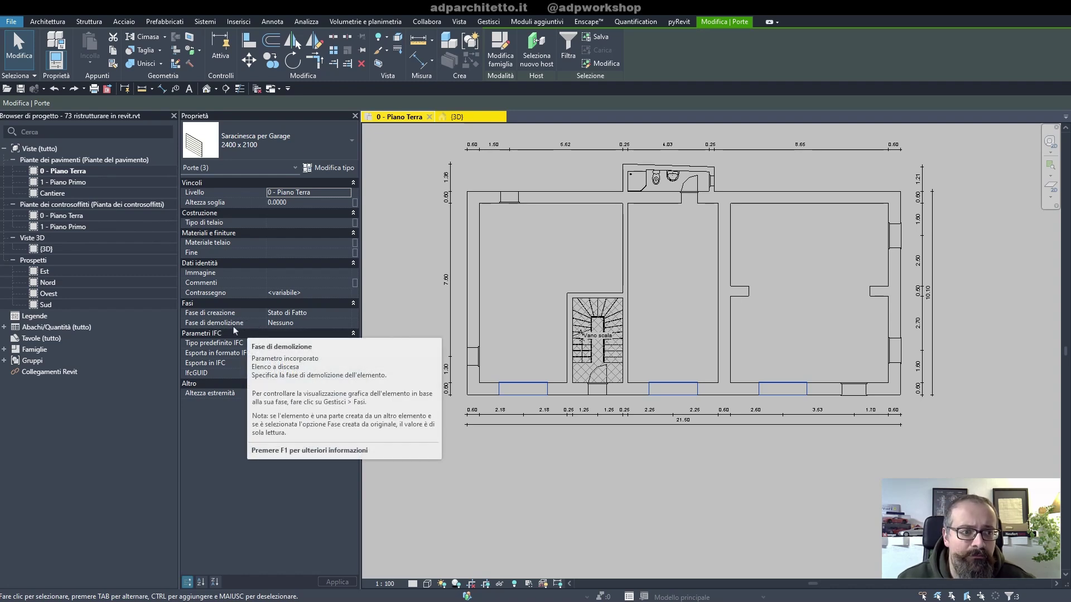
pyautogui.click(345, 326)
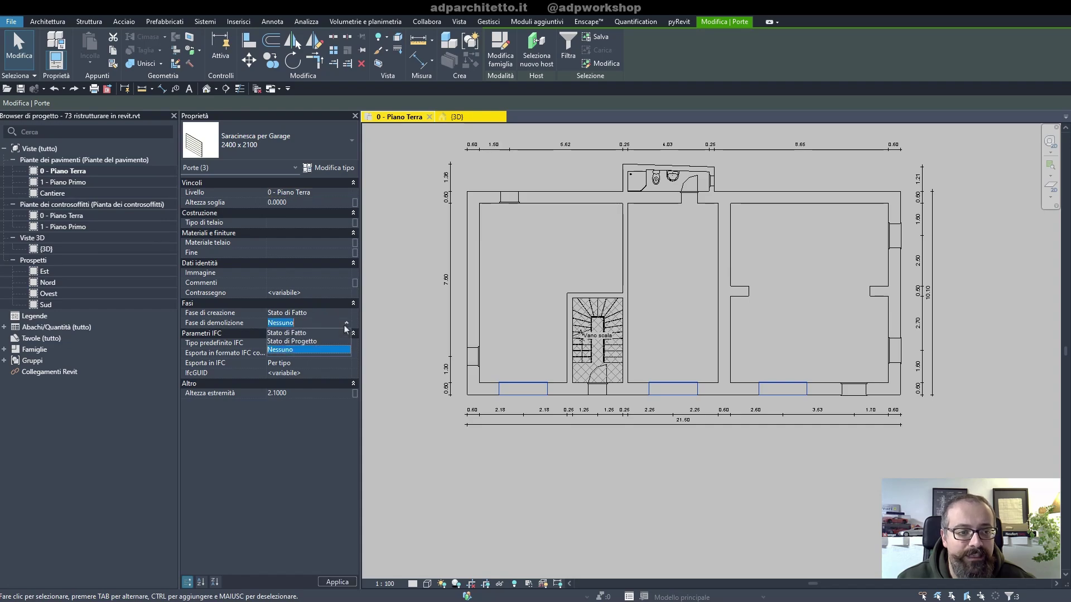
pyautogui.click(311, 349)
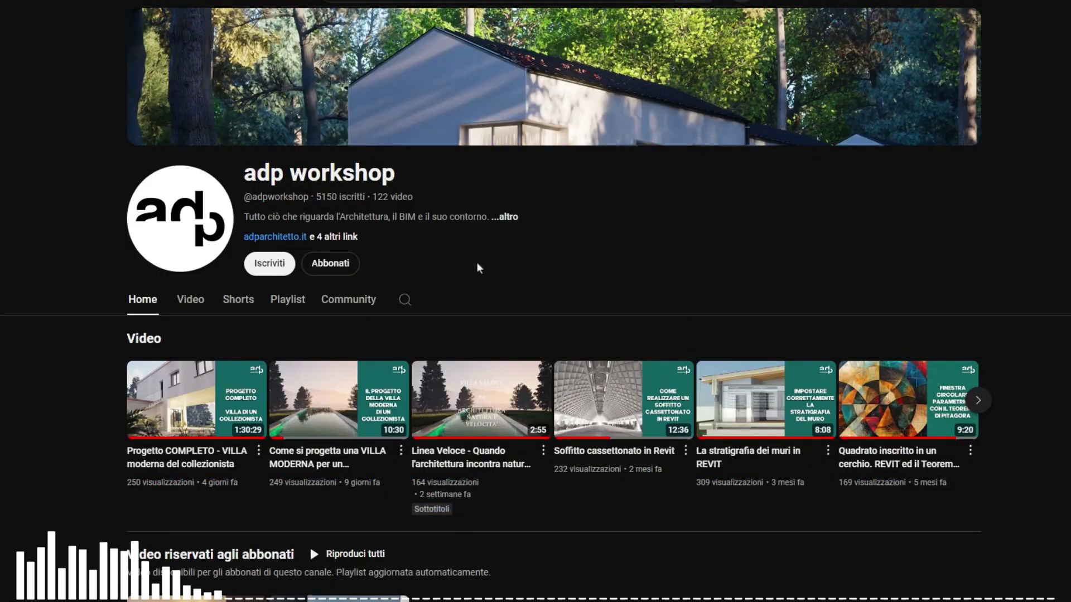
# - Subscribe to the adp workshop channel with notifications set to Tutte
pyautogui.click(282, 265)
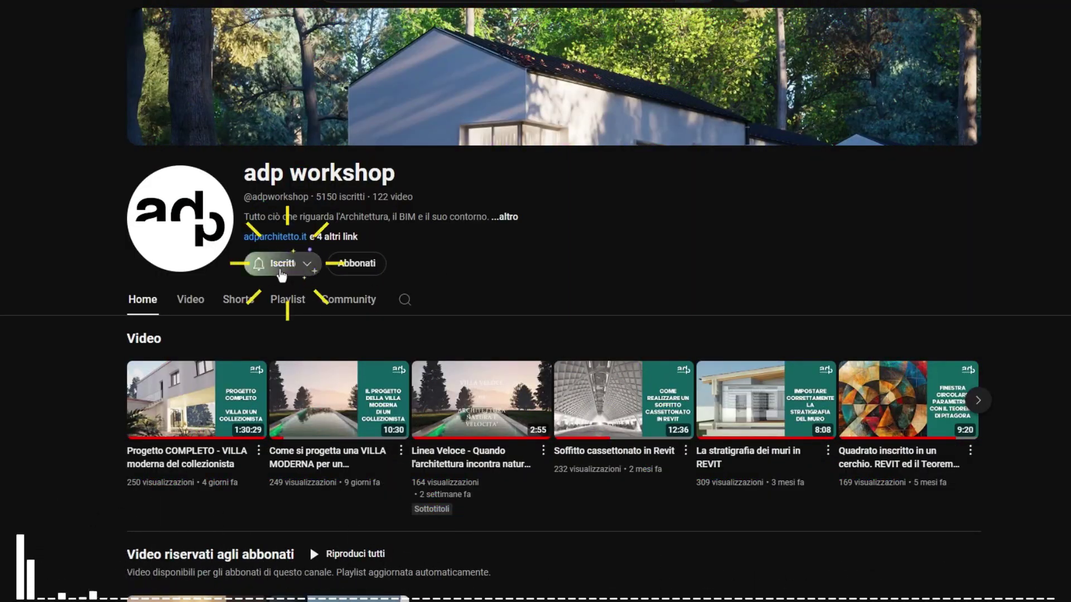
pyautogui.click(310, 266)
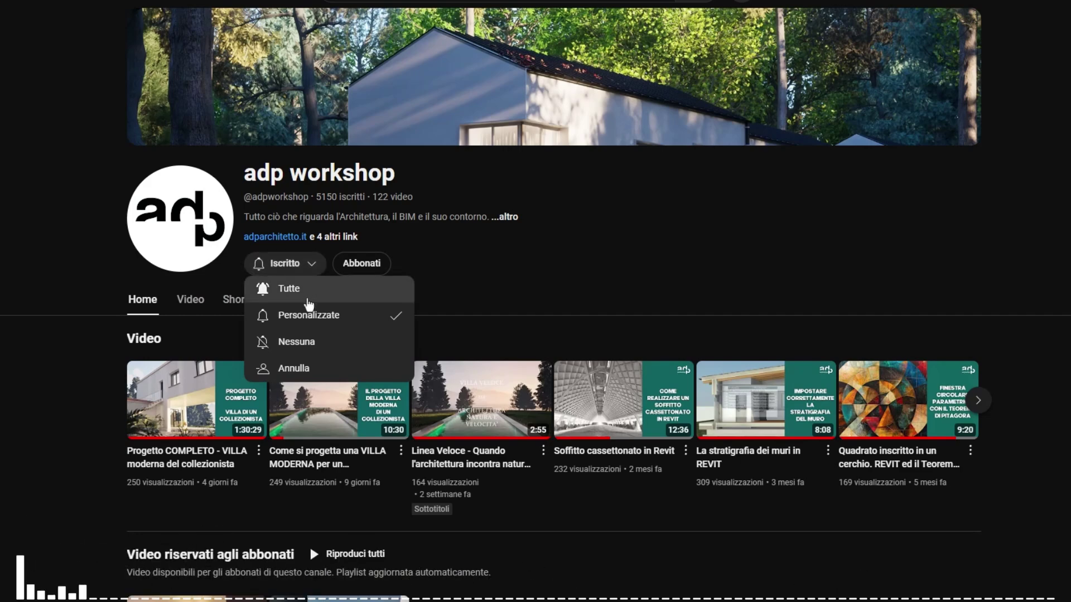
pyautogui.click(306, 290)
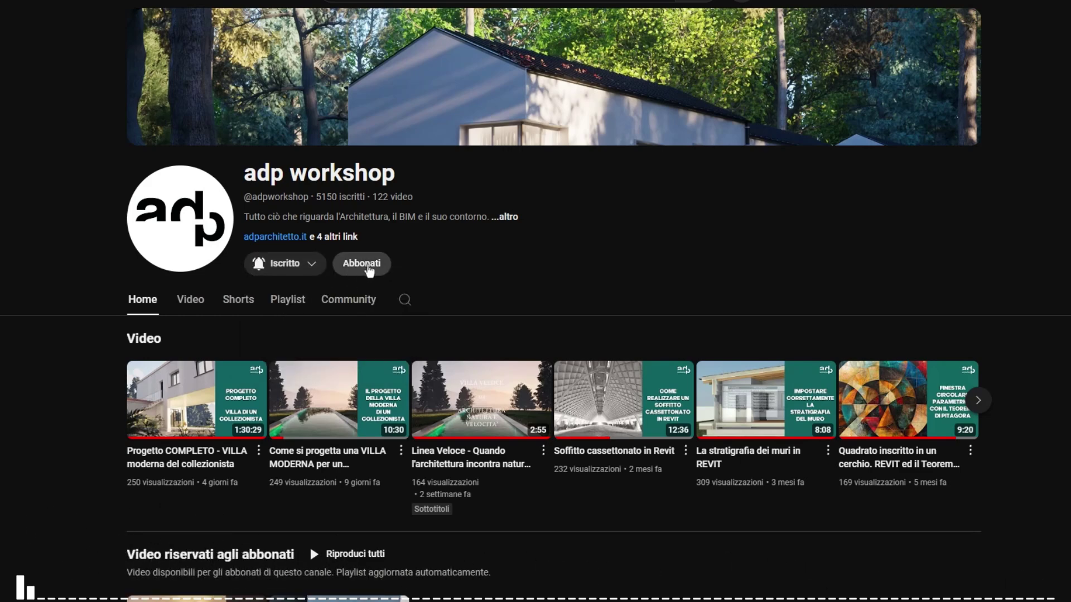
# - Browse the channel membership tiers, start joining Caffè e cornetto, then open the adpworkshop channel
pyautogui.click(366, 264)
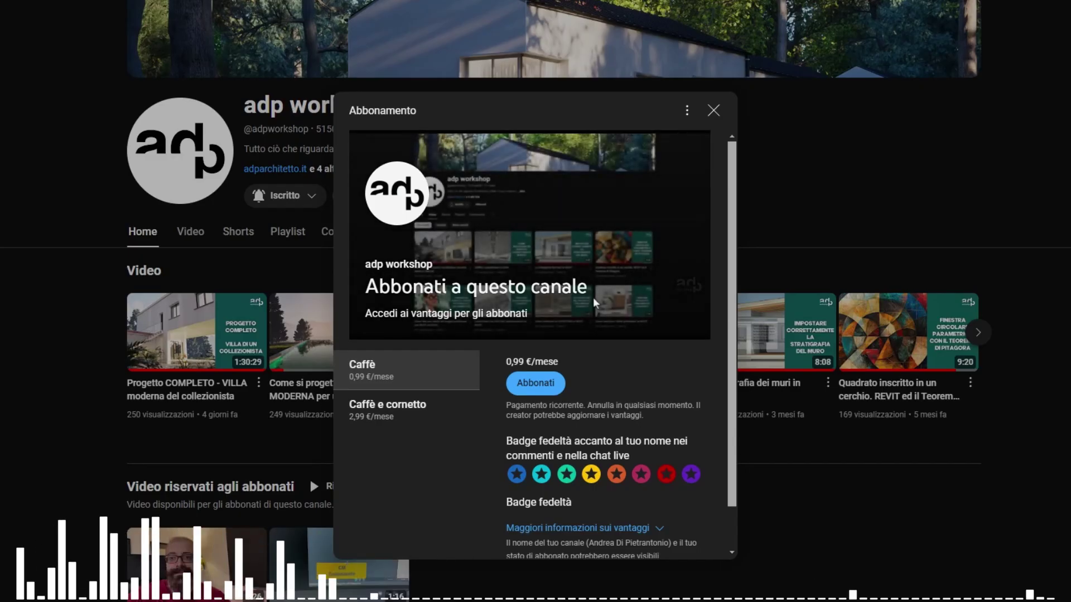
pyautogui.scroll(-2, 469, 401)
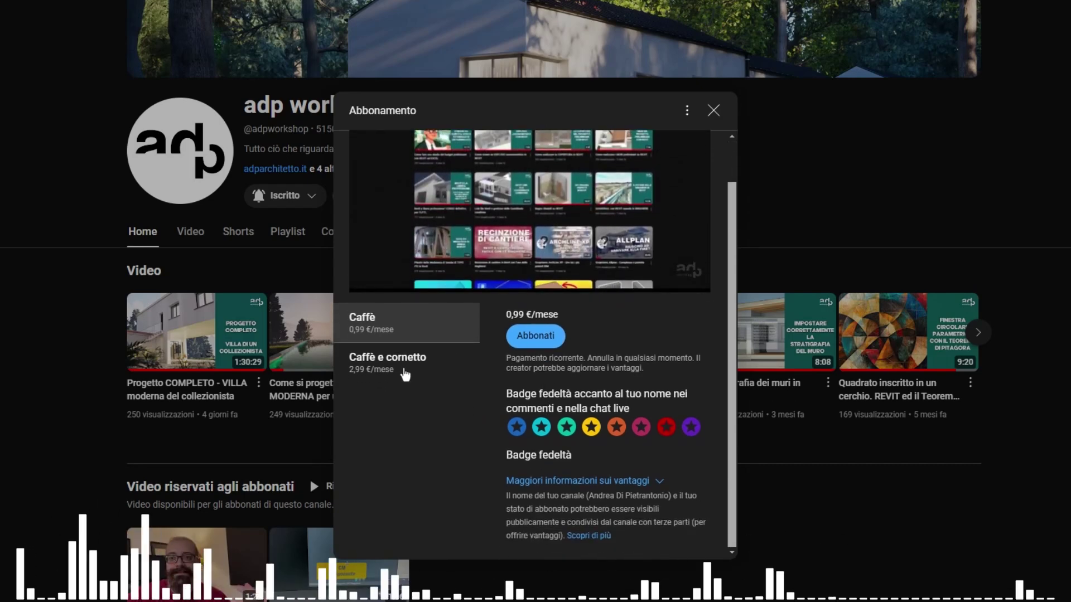
pyautogui.click(406, 375)
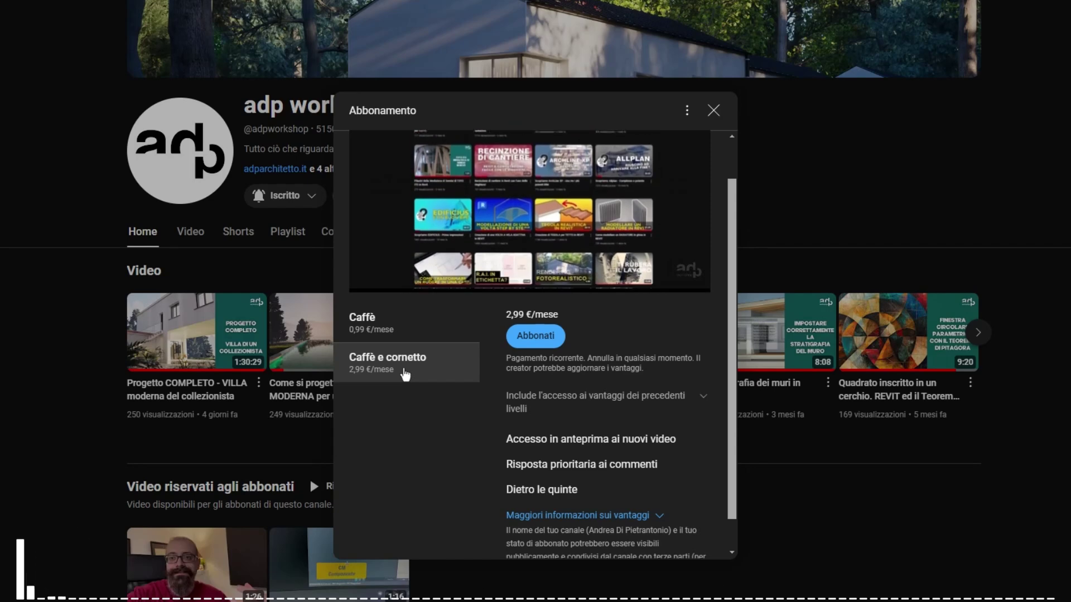
pyautogui.scroll(-1, 546, 428)
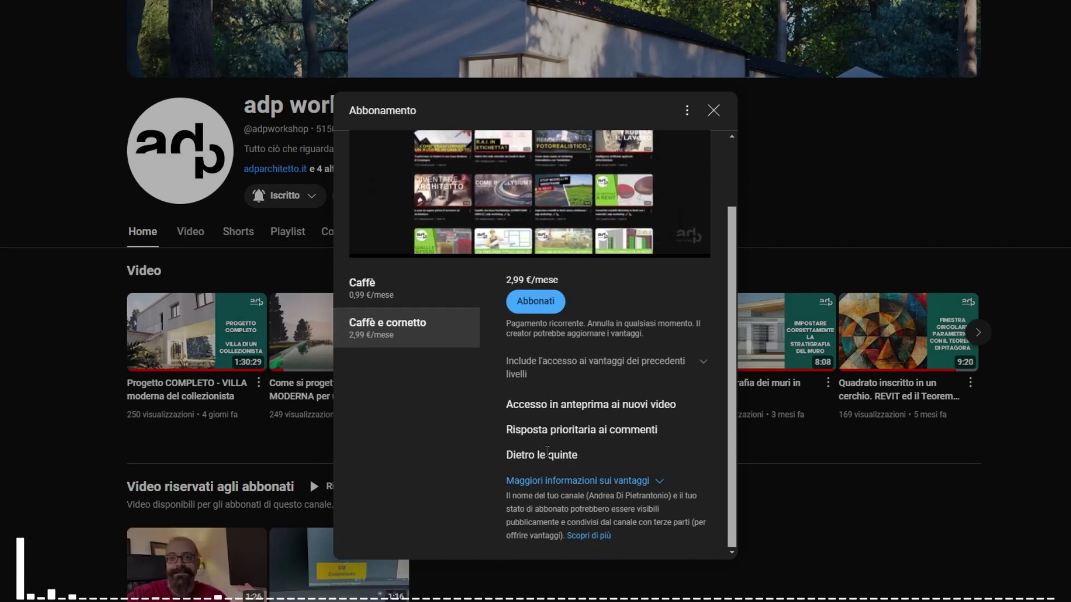
pyautogui.click(543, 304)
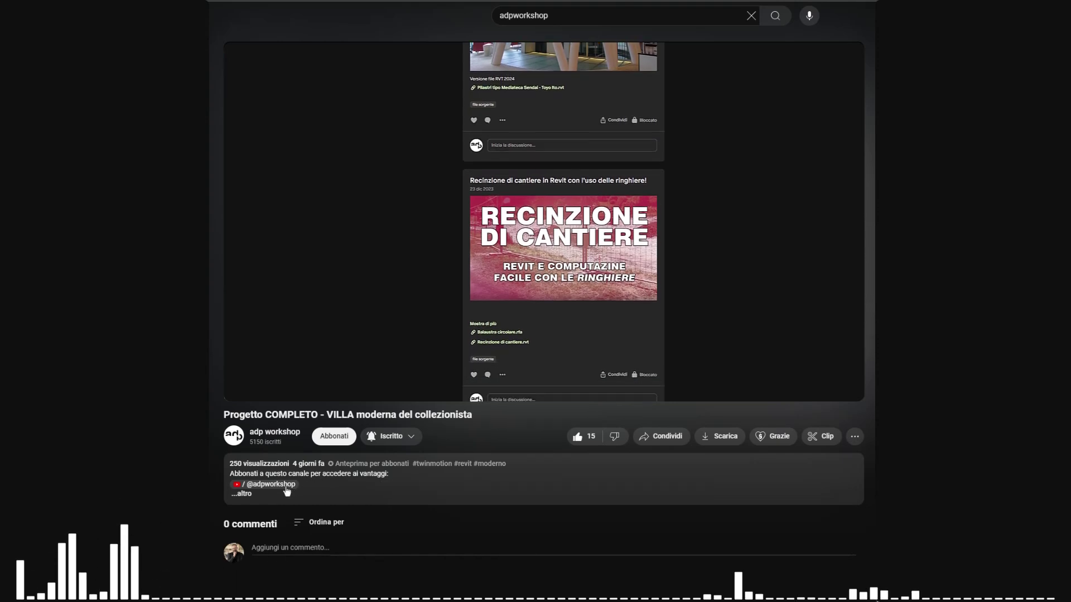
pyautogui.click(269, 484)
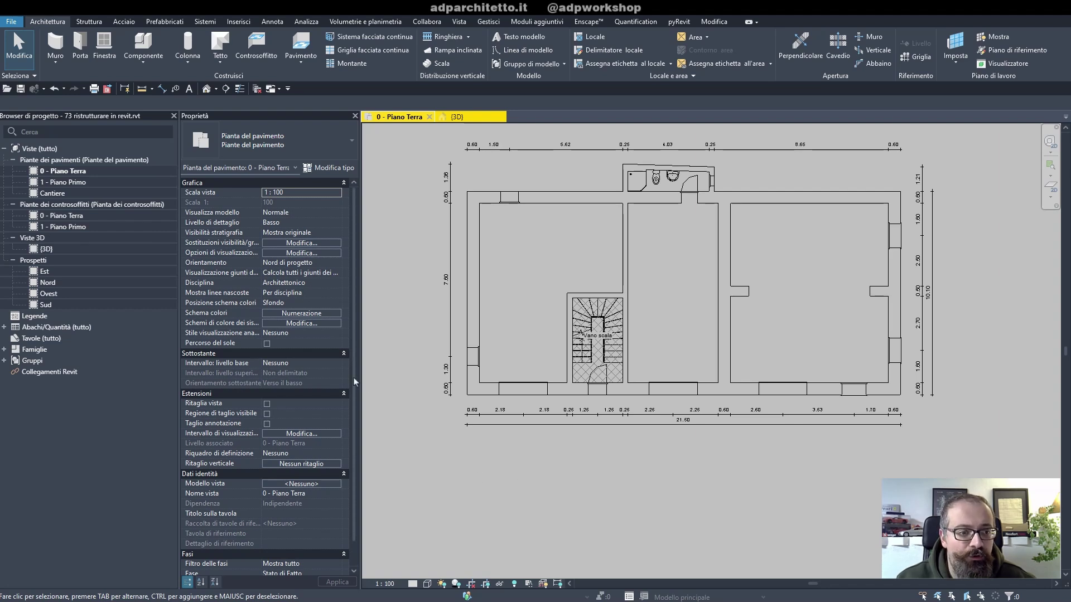
# - Set the plan view to phase Stato di Progetto with the Comparativa phase filter
pyautogui.scroll(-2, 329, 424)
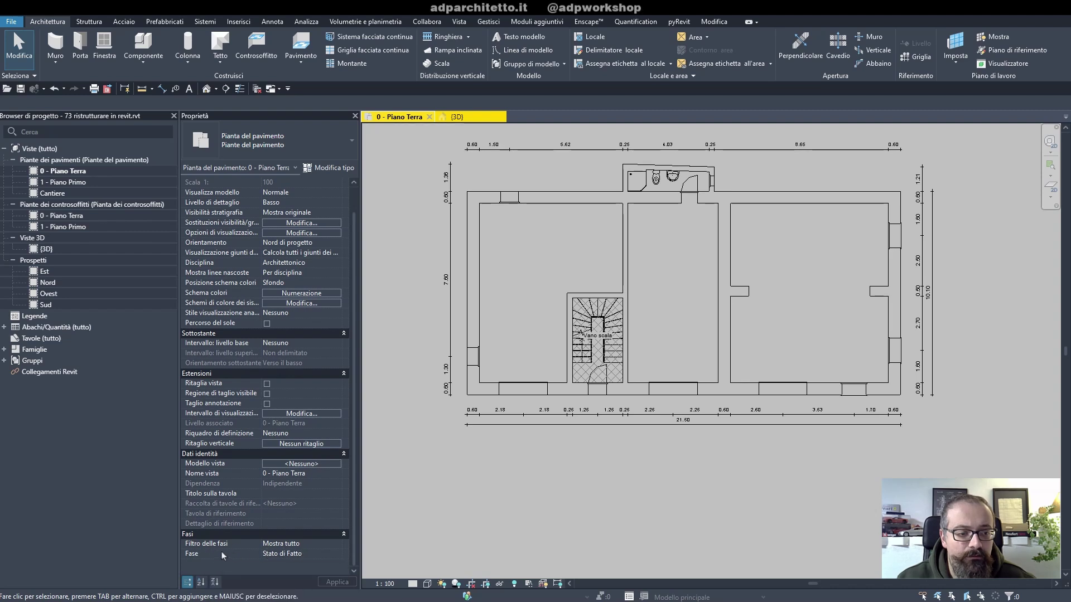
pyautogui.click(339, 553)
pyautogui.click(283, 574)
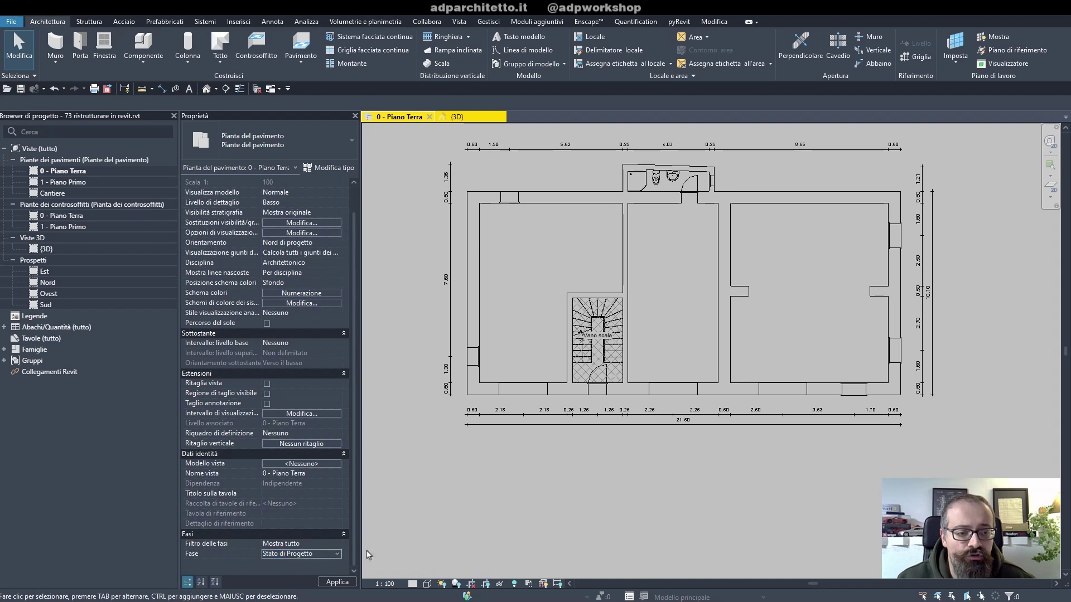
pyautogui.click(337, 544)
pyautogui.click(285, 562)
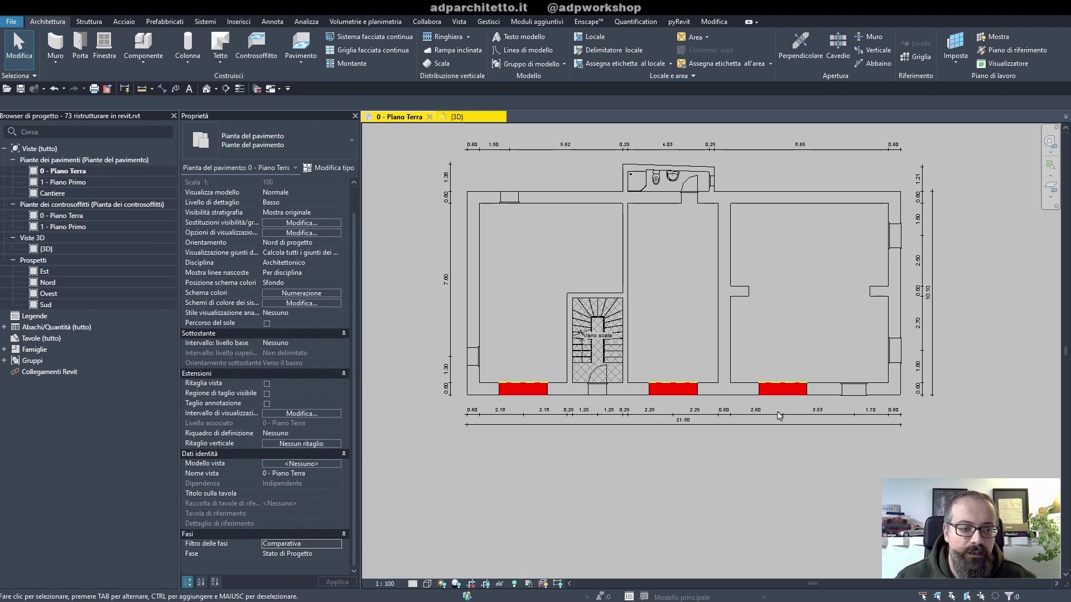
pyautogui.scroll(3, 780, 416)
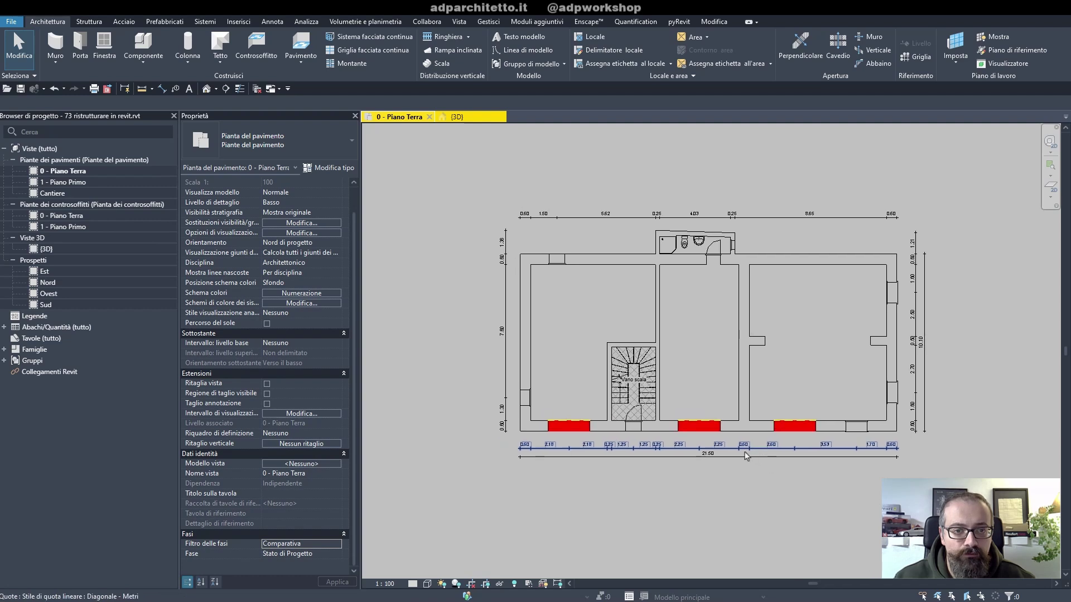
pyautogui.scroll(2, 425, 306)
# - Select the bathroom block at the top of the plan, leaving its demolition phase as Nessuno
pyautogui.moveTo(686, 223); pyautogui.dragTo(736, 242)
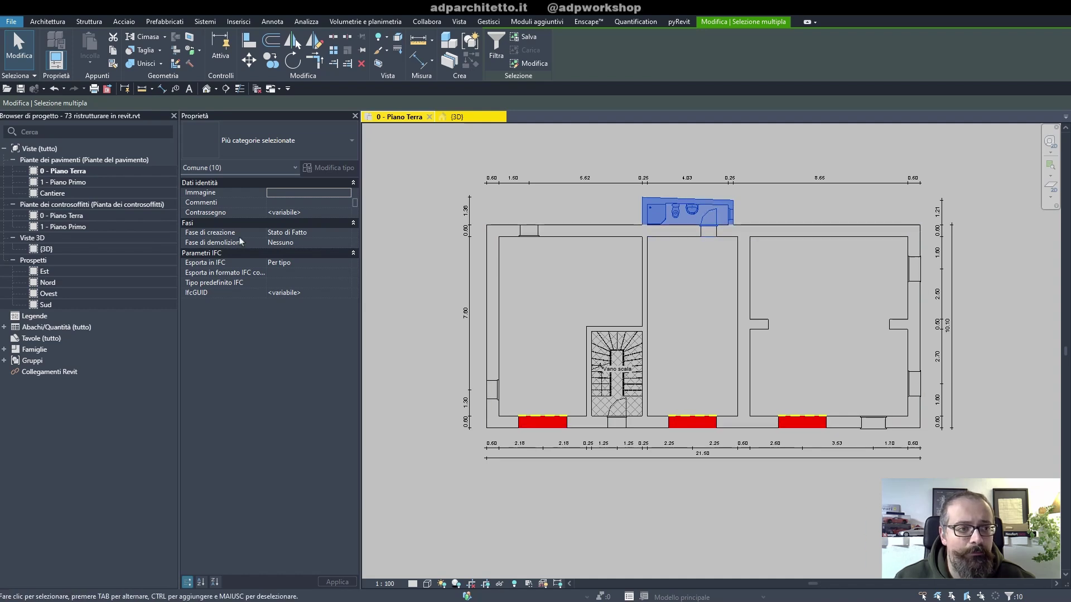
pyautogui.click(345, 245)
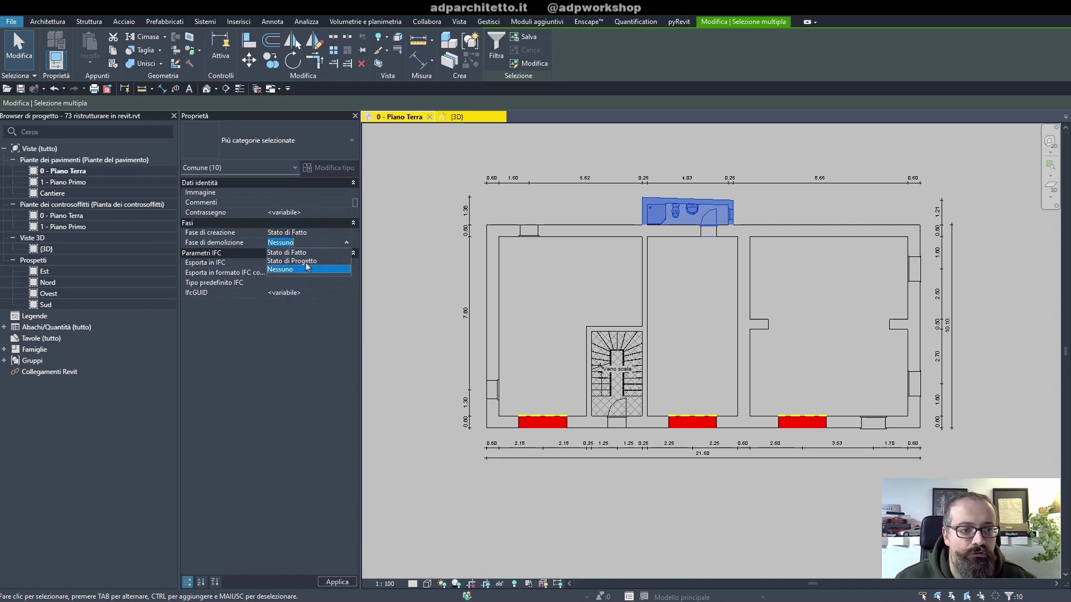
pyautogui.click(428, 223)
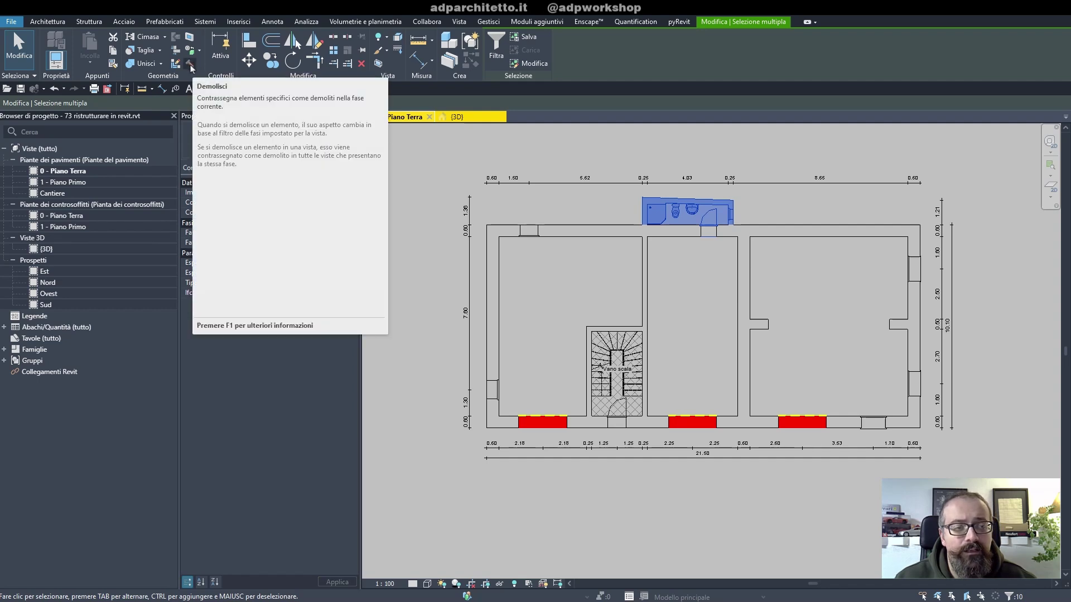
# - Demolish the bathroom's three walls, shower tray, toilet, sink and door, infilling the doorway
pyautogui.click(190, 66)
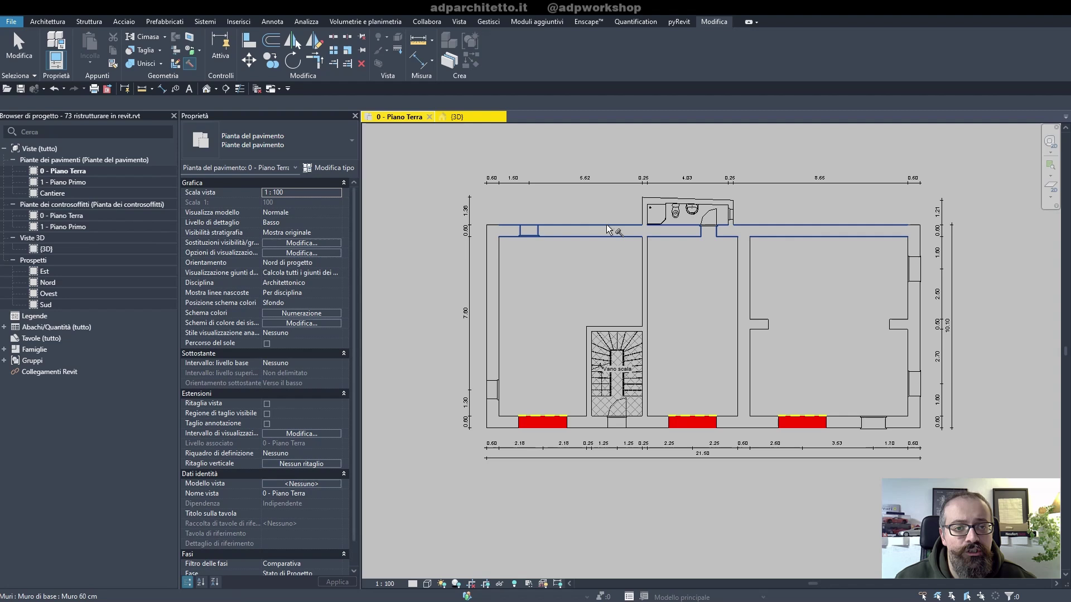
pyautogui.click(645, 211)
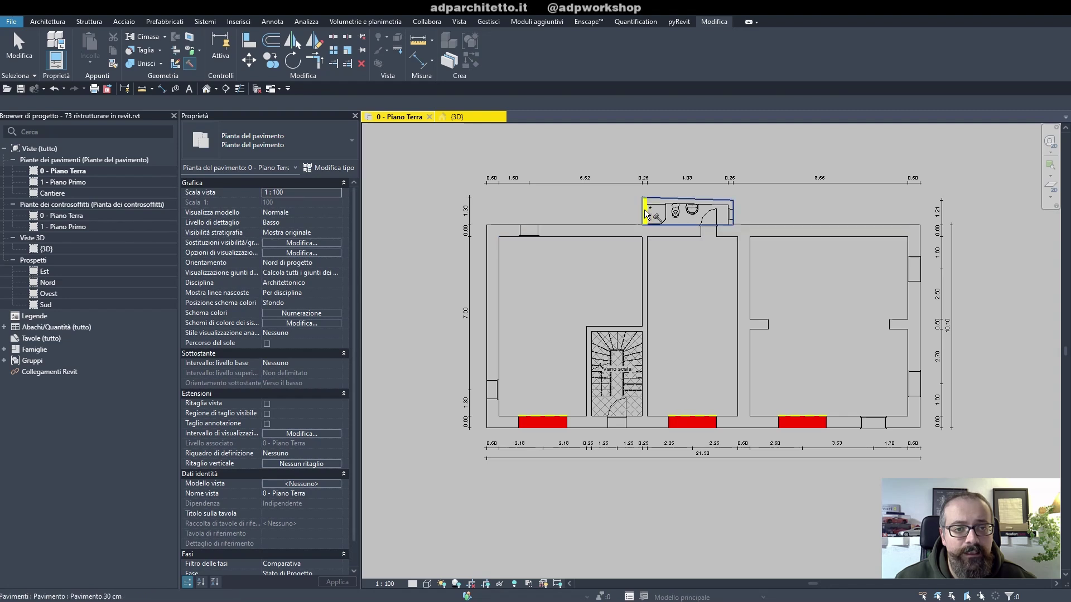
pyautogui.click(676, 200)
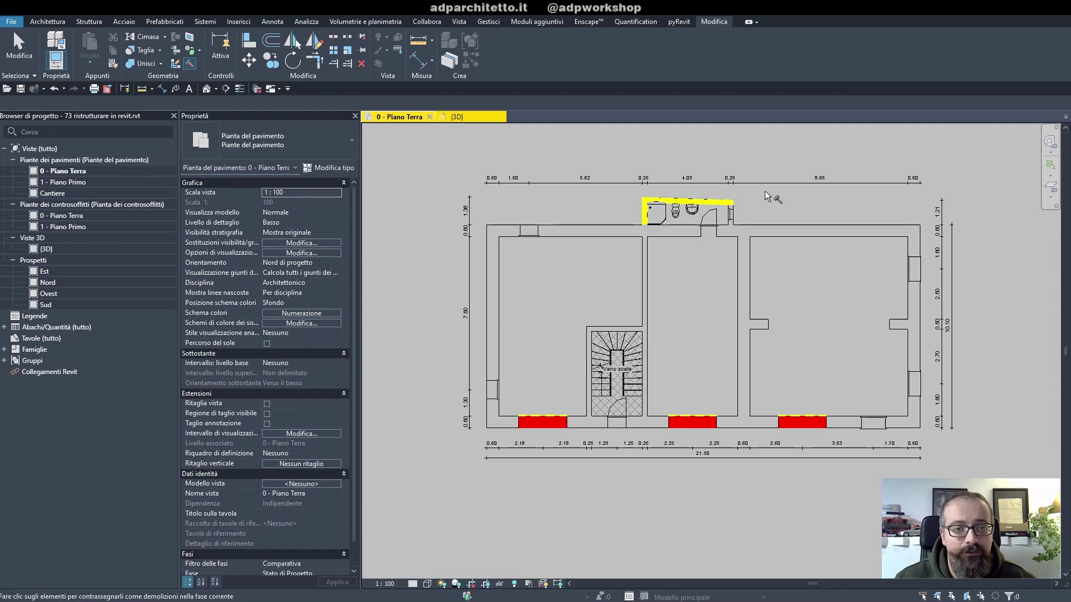
pyautogui.scroll(3, 734, 209)
pyautogui.click(735, 221)
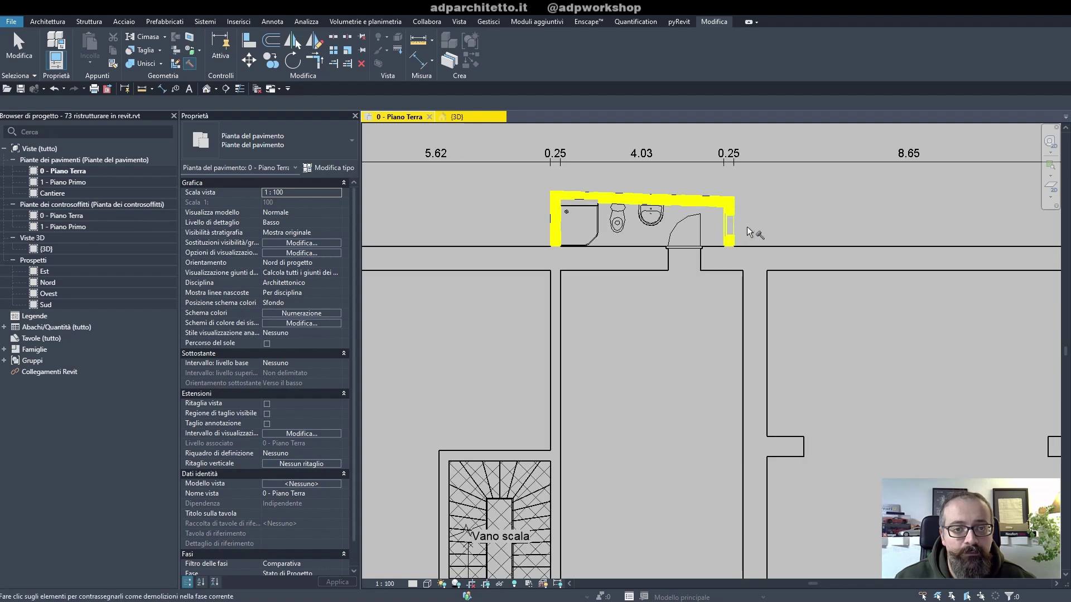
pyautogui.click(651, 215)
pyautogui.click(617, 219)
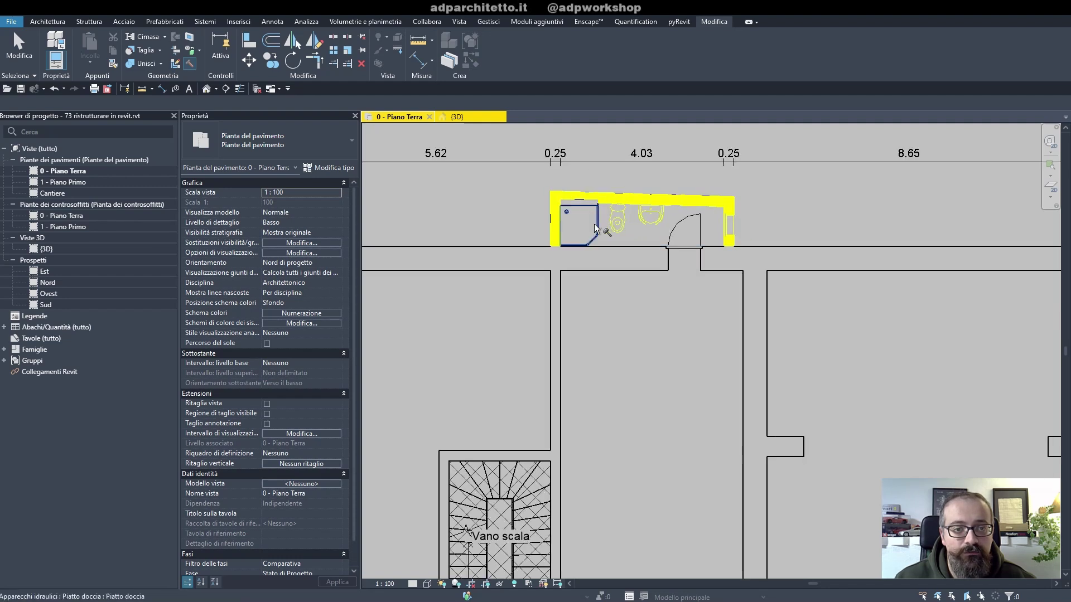
pyautogui.click(580, 223)
pyautogui.click(695, 229)
pyautogui.press('Escape')
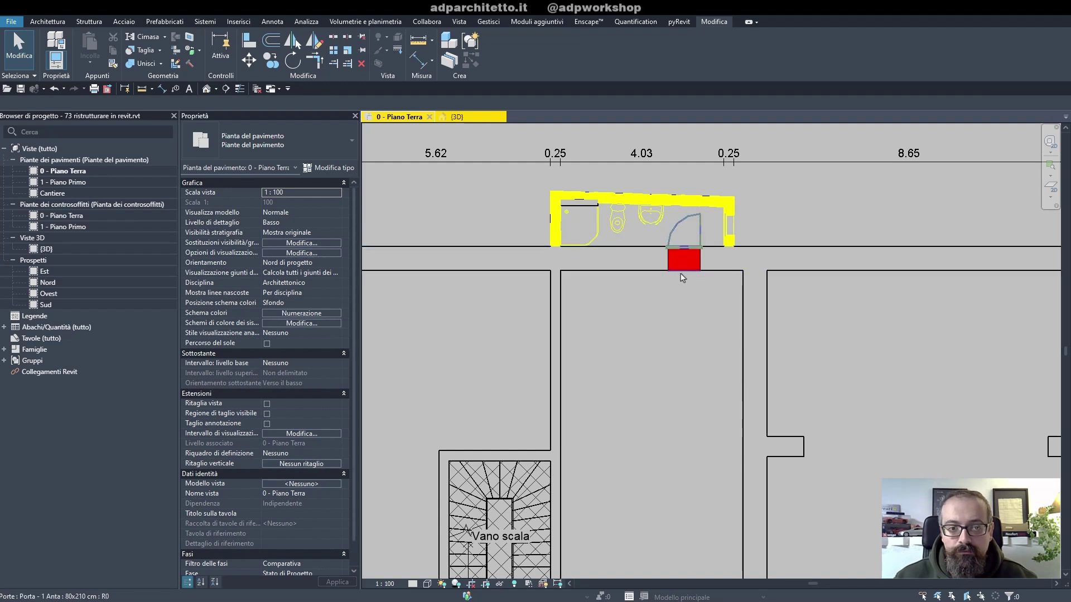
# - Check the bathroom top wall's phases and zoom out to the whole floor plan
pyautogui.click(676, 203)
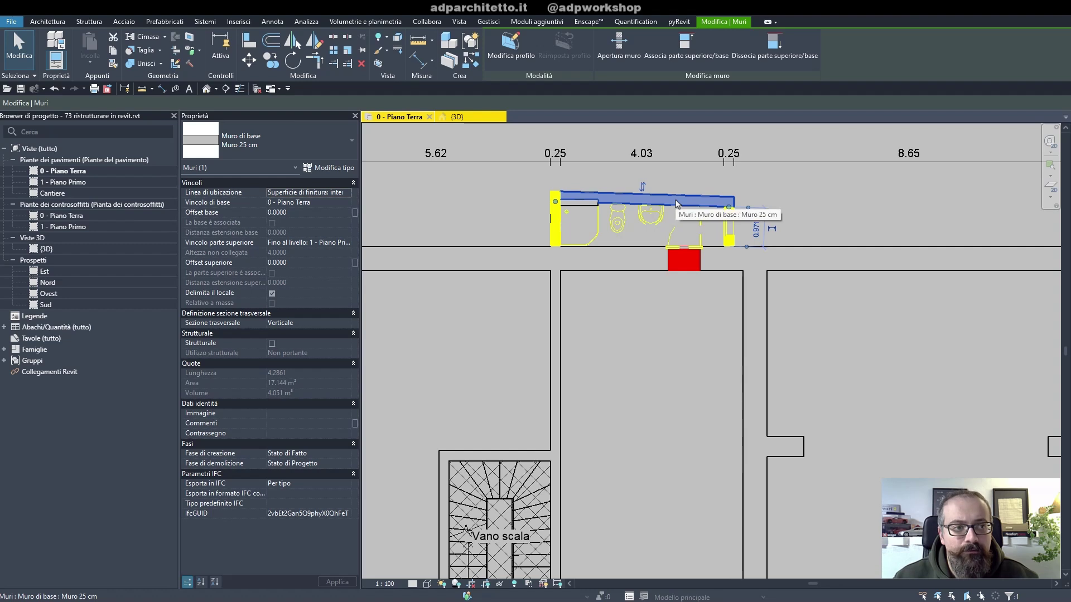
pyautogui.press('Escape')
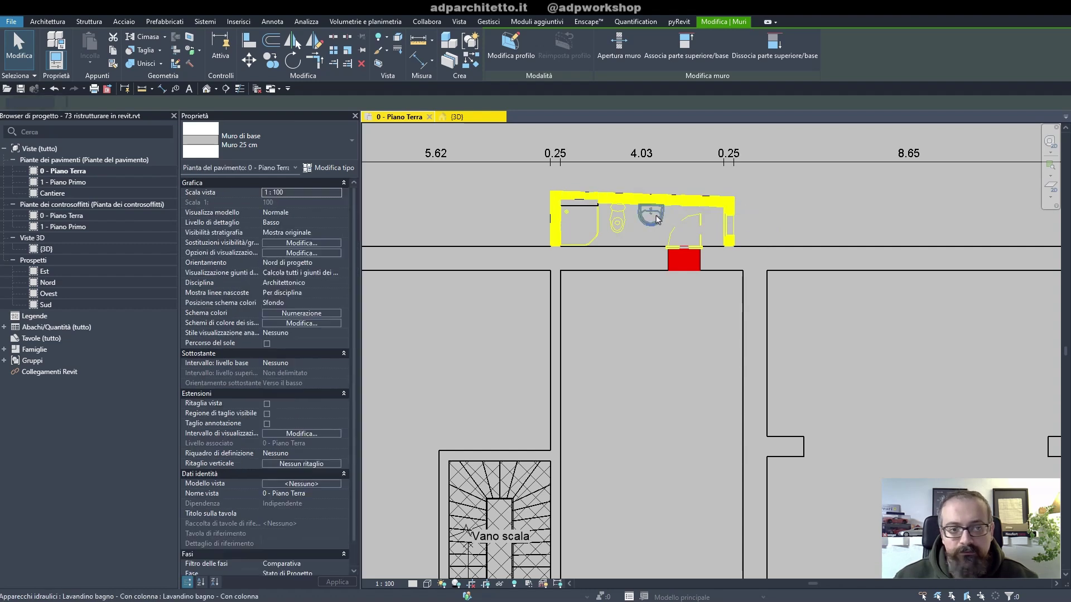
pyautogui.click(667, 202)
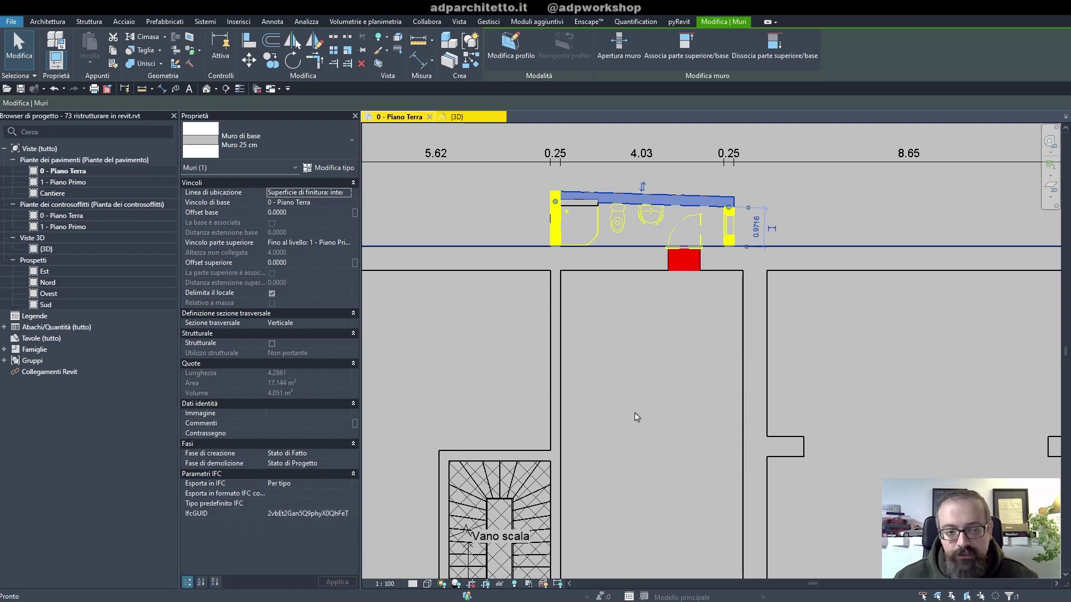
pyautogui.press('Escape')
pyautogui.scroll(-2, 636, 418)
pyautogui.scroll(-2, 641, 447)
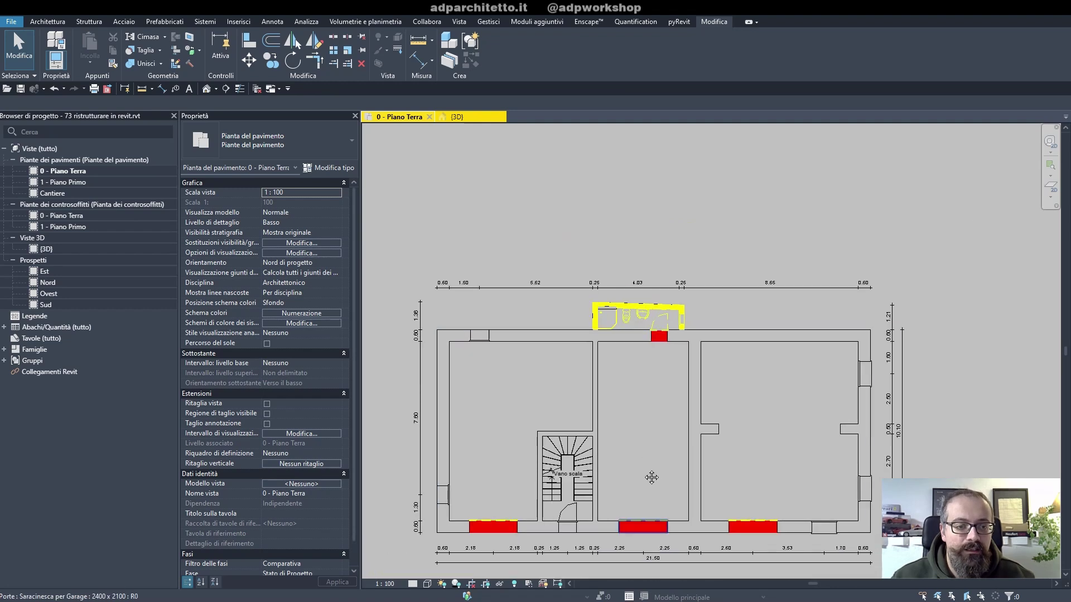
pyautogui.moveTo(651, 477); pyautogui.dragTo(664, 393, button='middle')
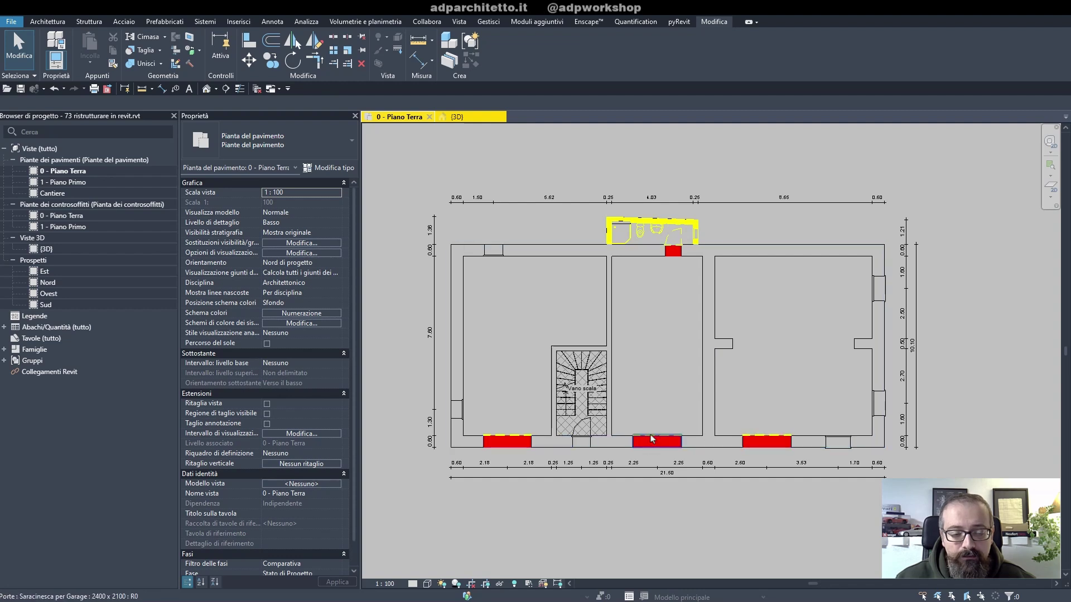
# - Start the DR door tool with the Saracinesca per Garage 2400 x 2100 type
pyautogui.press('d')
pyautogui.press('r')
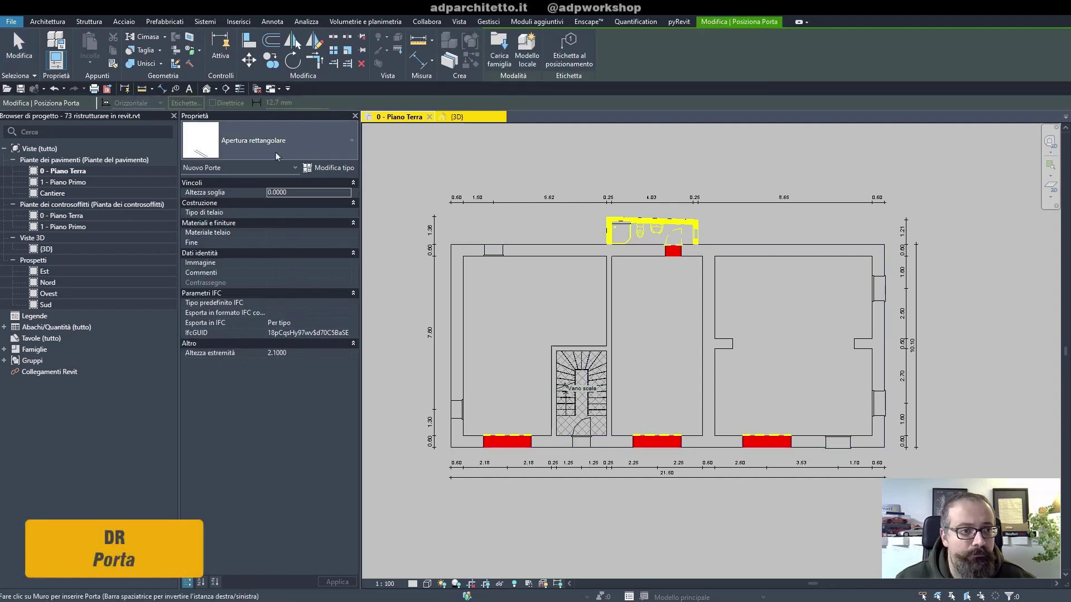
pyautogui.click(275, 152)
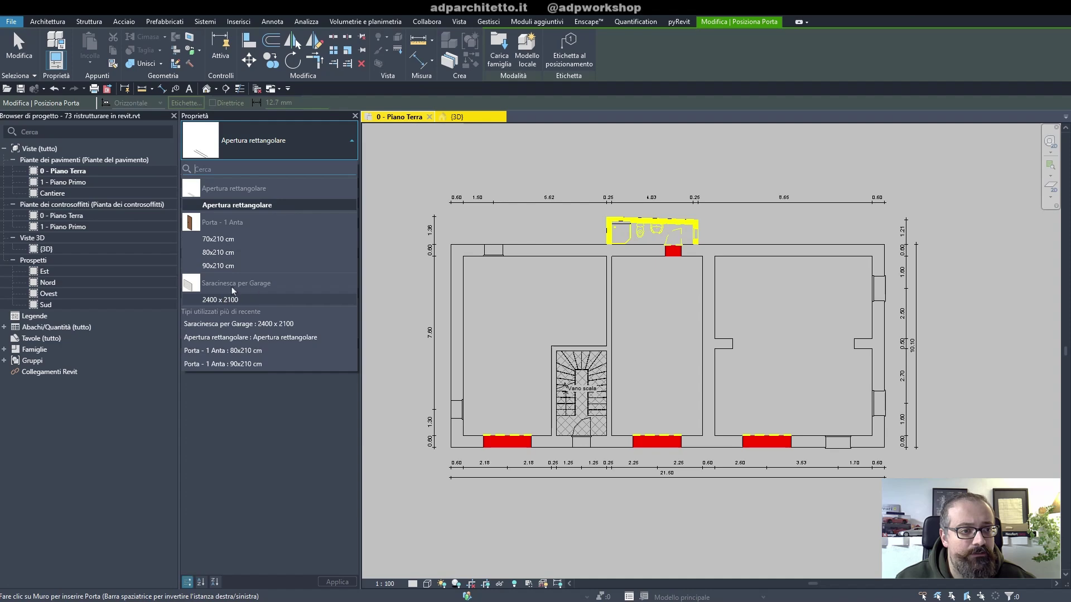
pyautogui.click(236, 300)
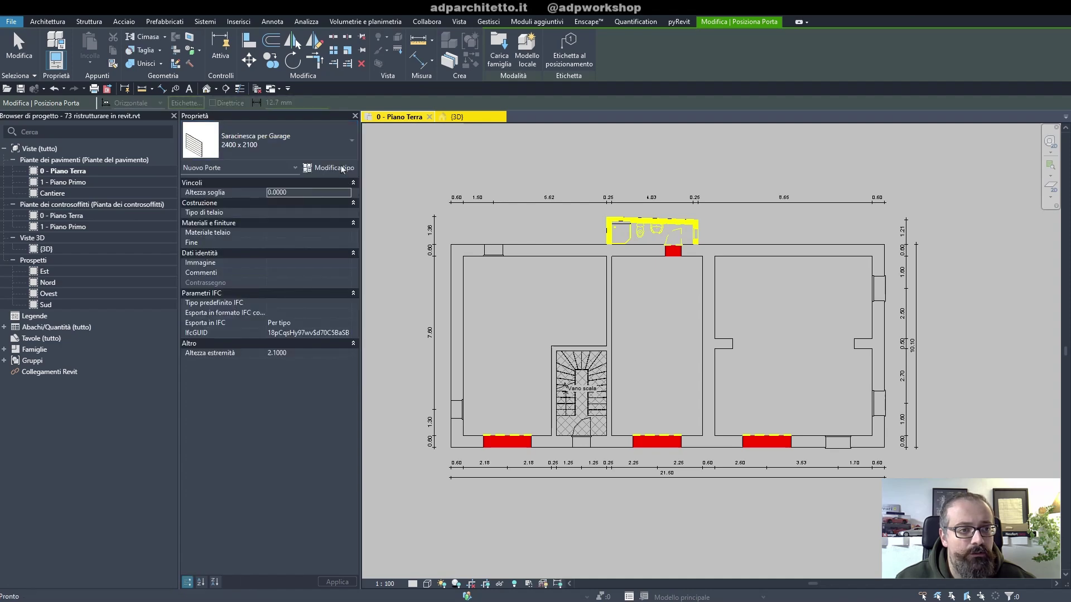
# - Duplicate the garage door type as 240x350 with Altezza 2.4 and Larghezza 3.5
pyautogui.click(333, 172)
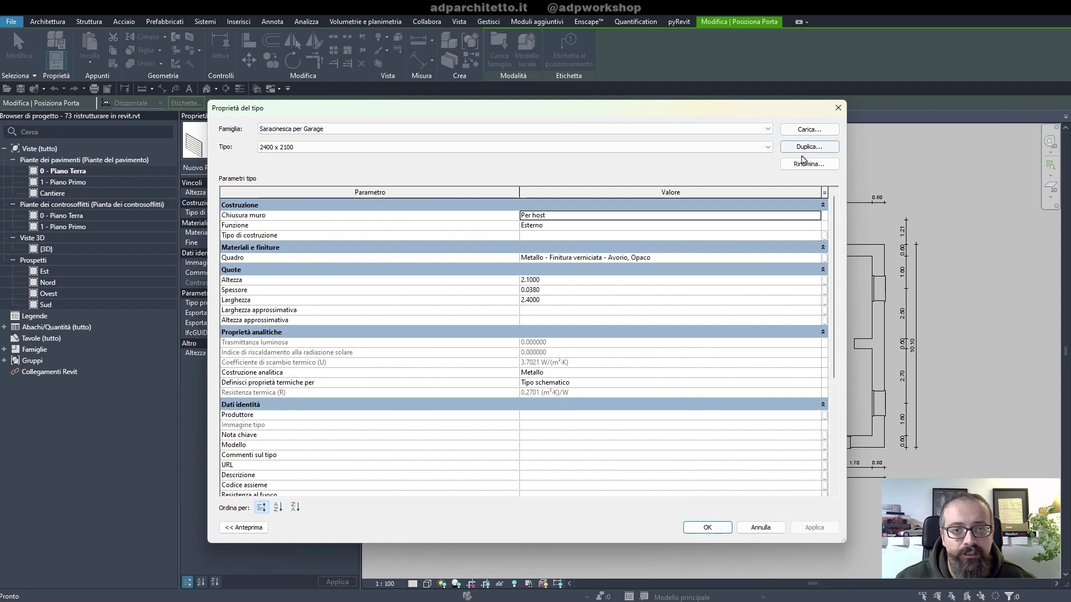
pyautogui.click(808, 151)
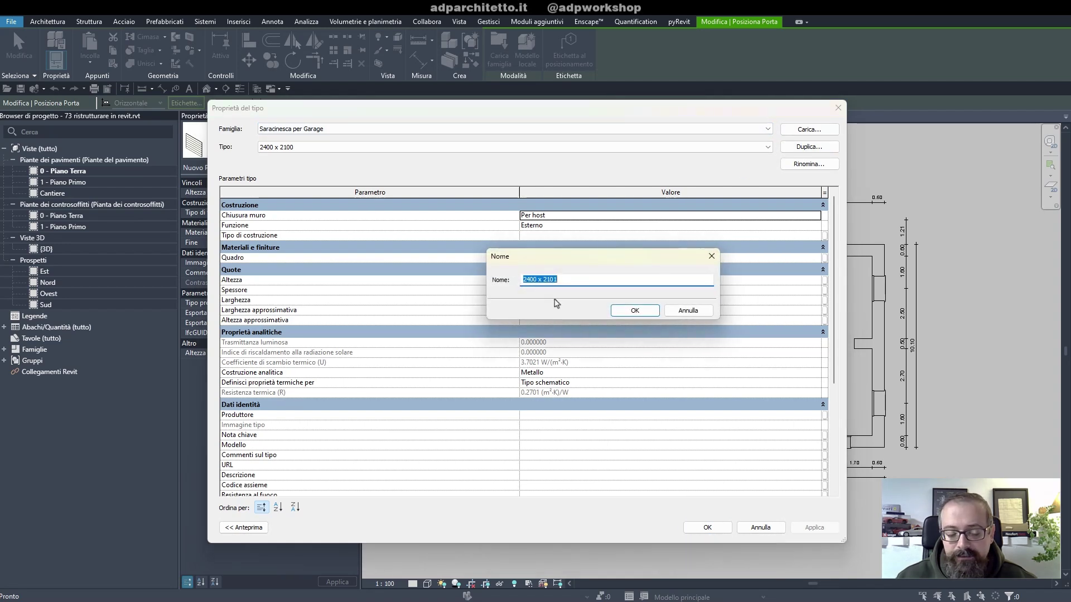
pyautogui.write('2')
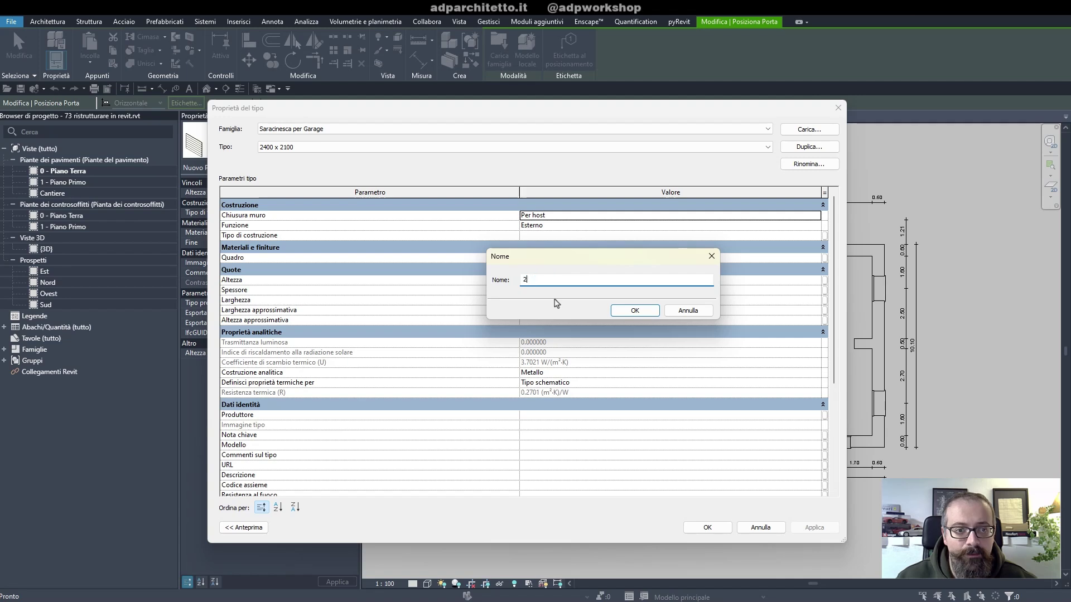
pyautogui.write('40x')
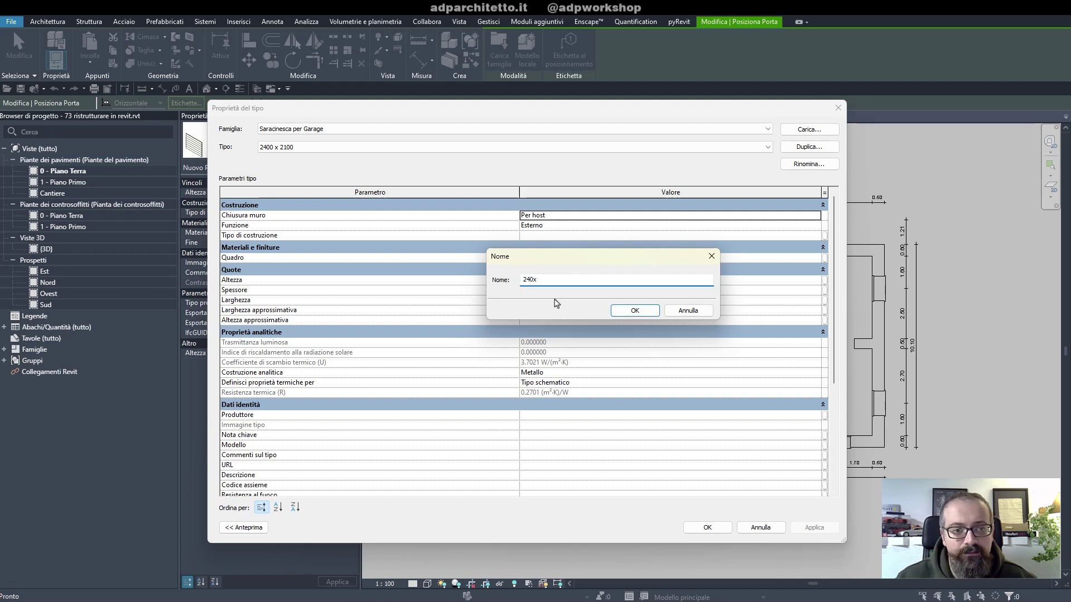
pyautogui.write('350')
pyautogui.press('Return')
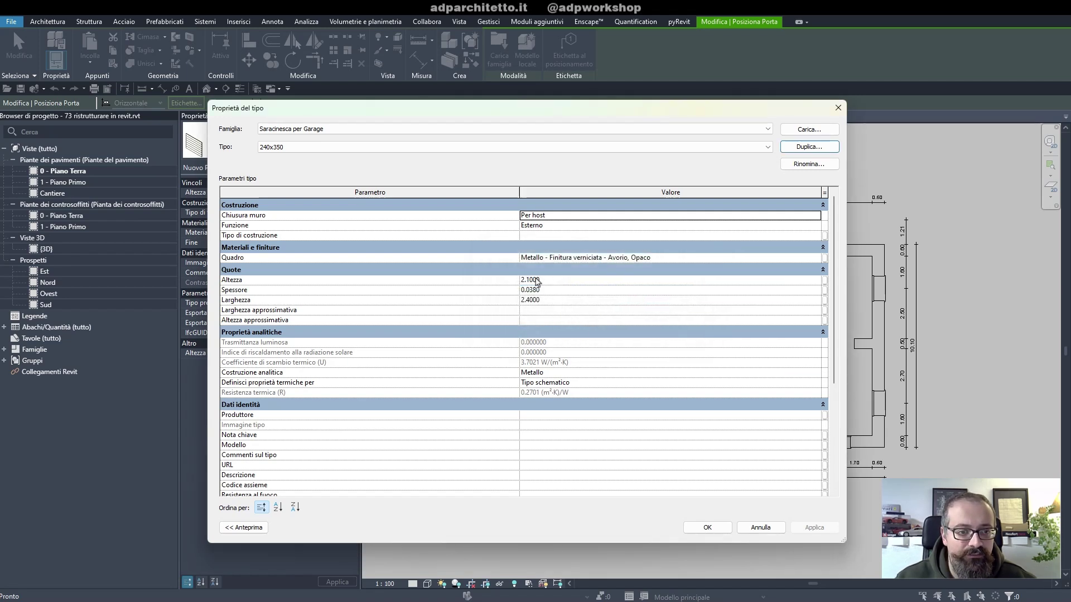
pyautogui.click(561, 281)
pyautogui.write('2.4')
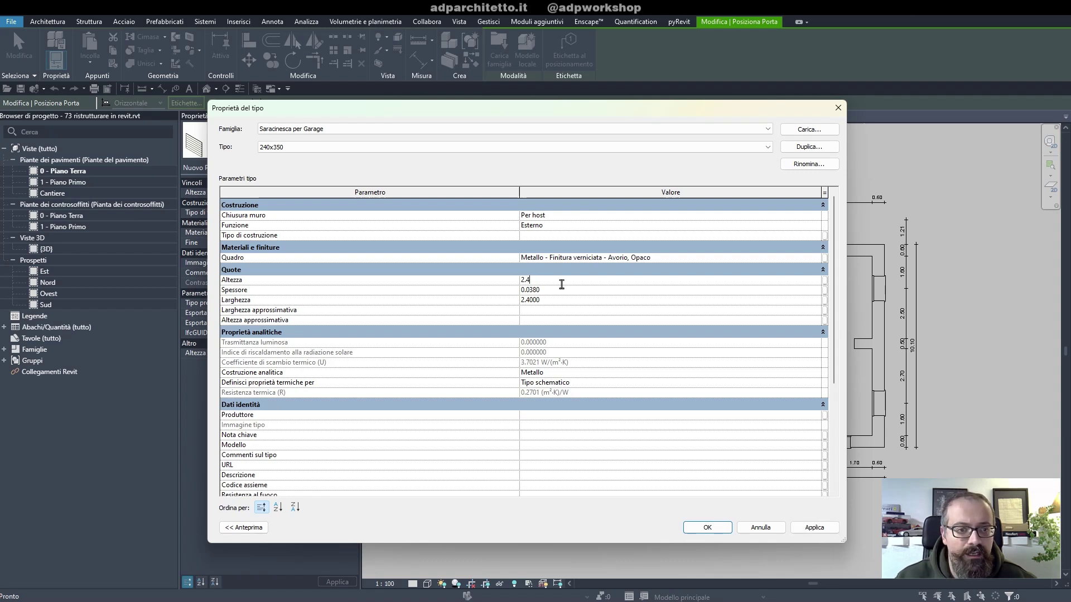
pyautogui.click(551, 301)
pyautogui.write('3.5')
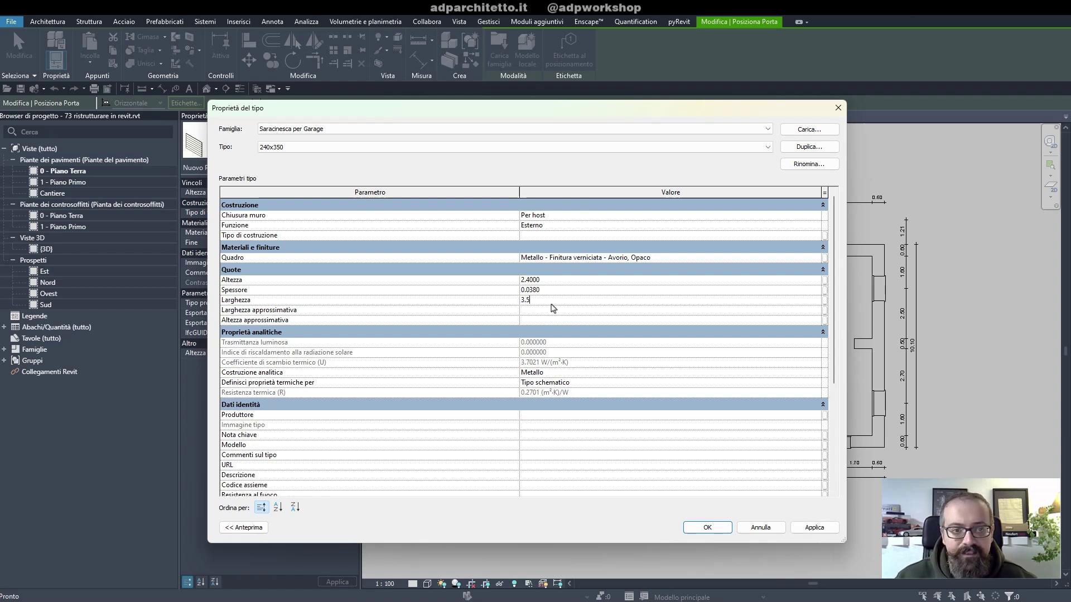
pyautogui.press('Return')
pyautogui.click(708, 528)
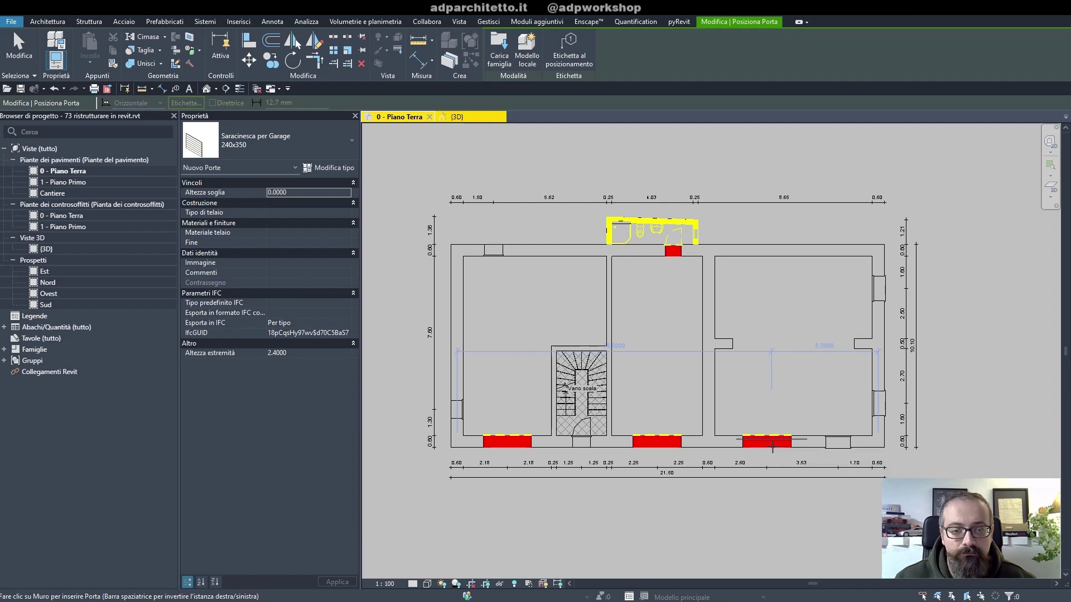
# - Place garage doors in the front walls of the bottom-right and bottom-left rooms
pyautogui.scroll(2, 772, 447)
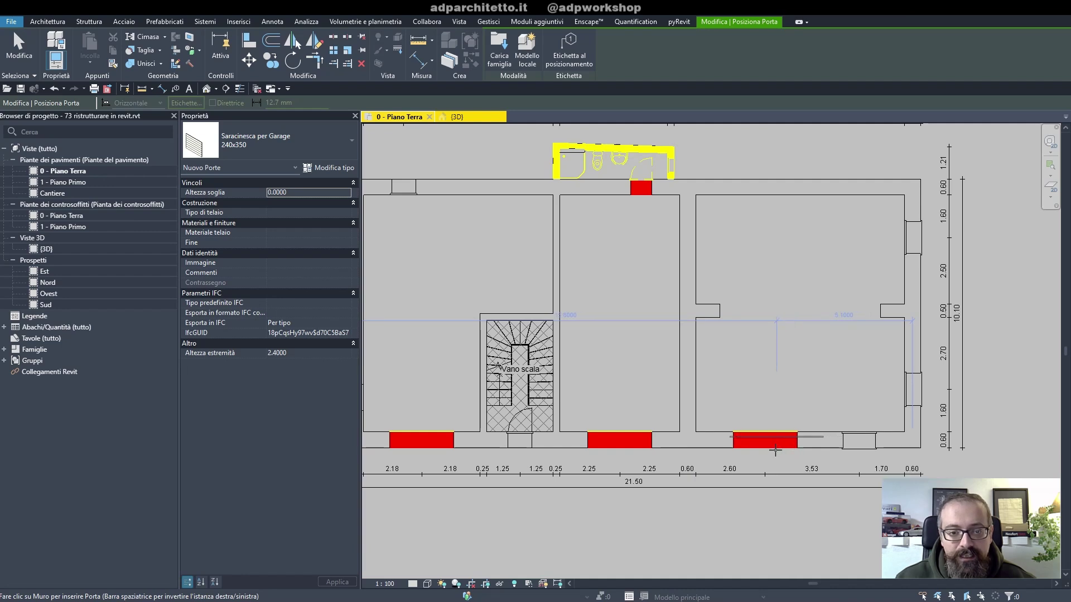
pyautogui.click(775, 446)
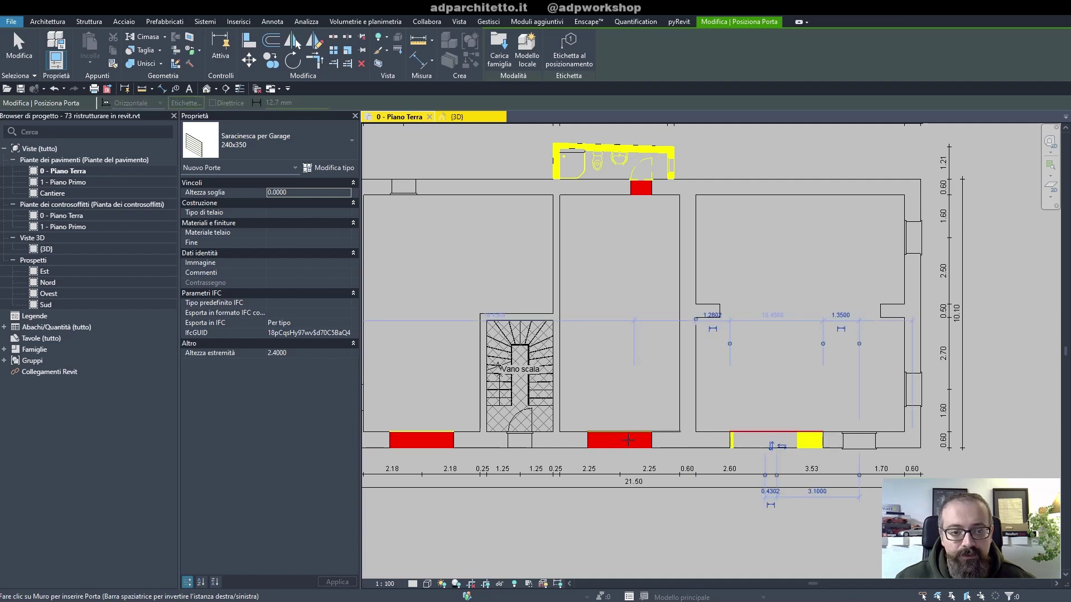
pyautogui.moveTo(628, 441); pyautogui.dragTo(776, 445, button='middle')
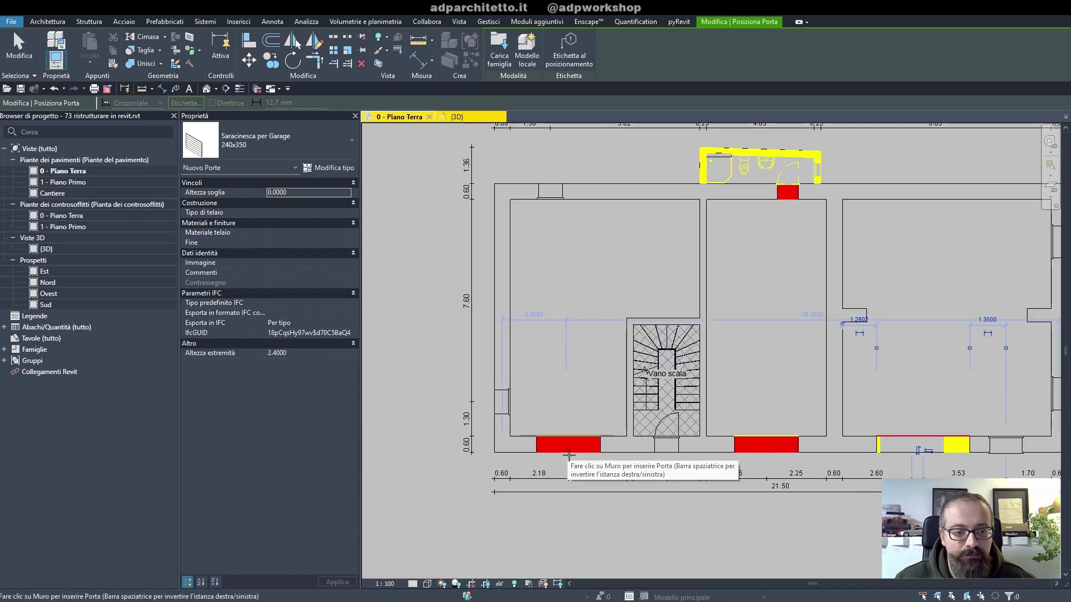
pyautogui.click(570, 457)
pyautogui.press('Escape')
pyautogui.press('Escape')
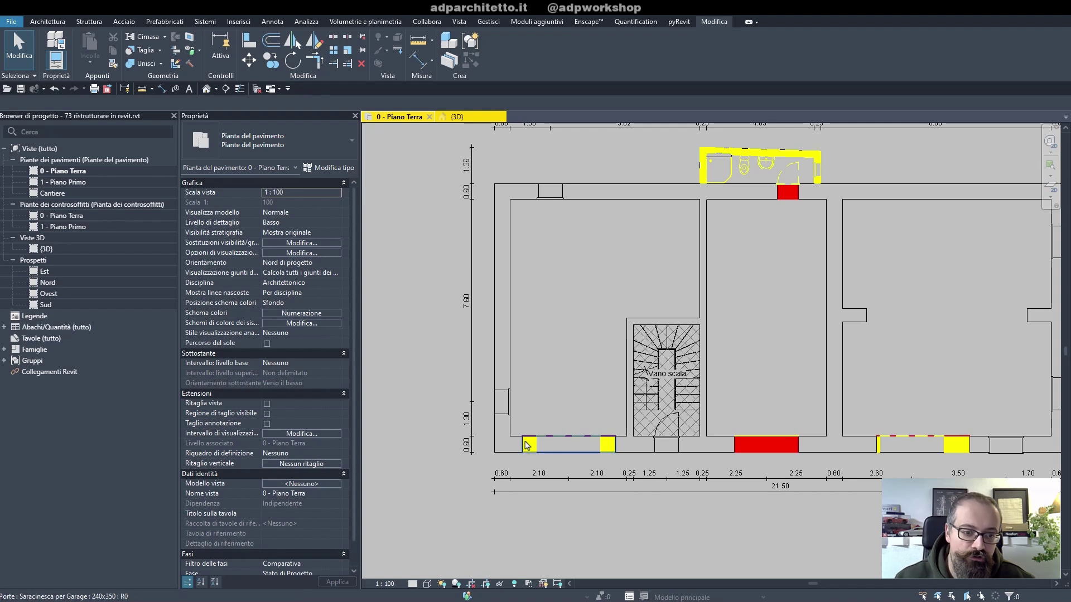
# - Nudge the right garage door with the arrow keys until it sits in position in the front wall
pyautogui.scroll(-1, 623, 458)
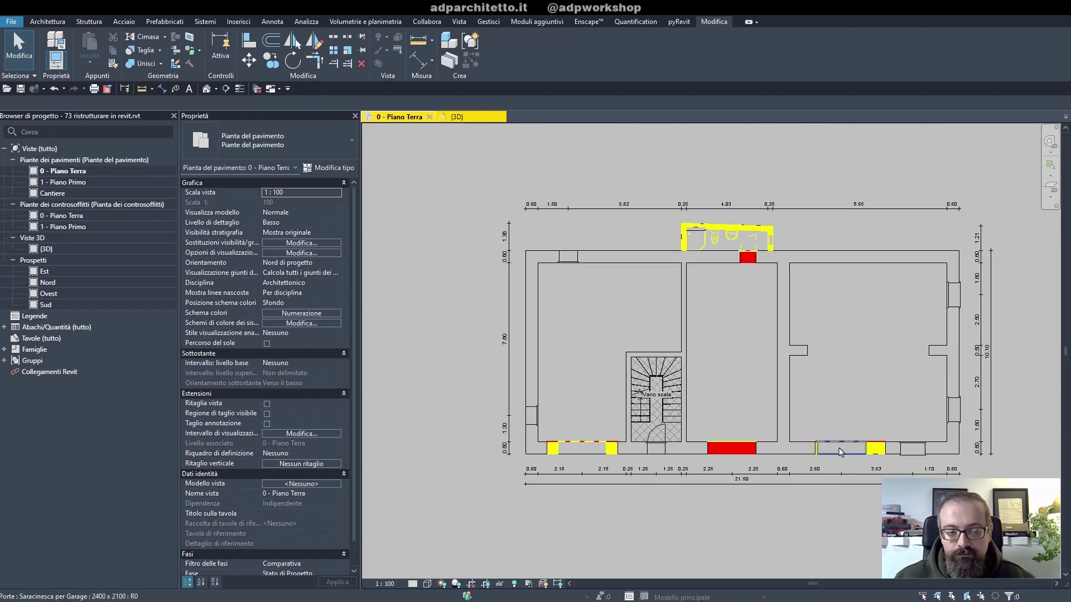
pyautogui.click(873, 454)
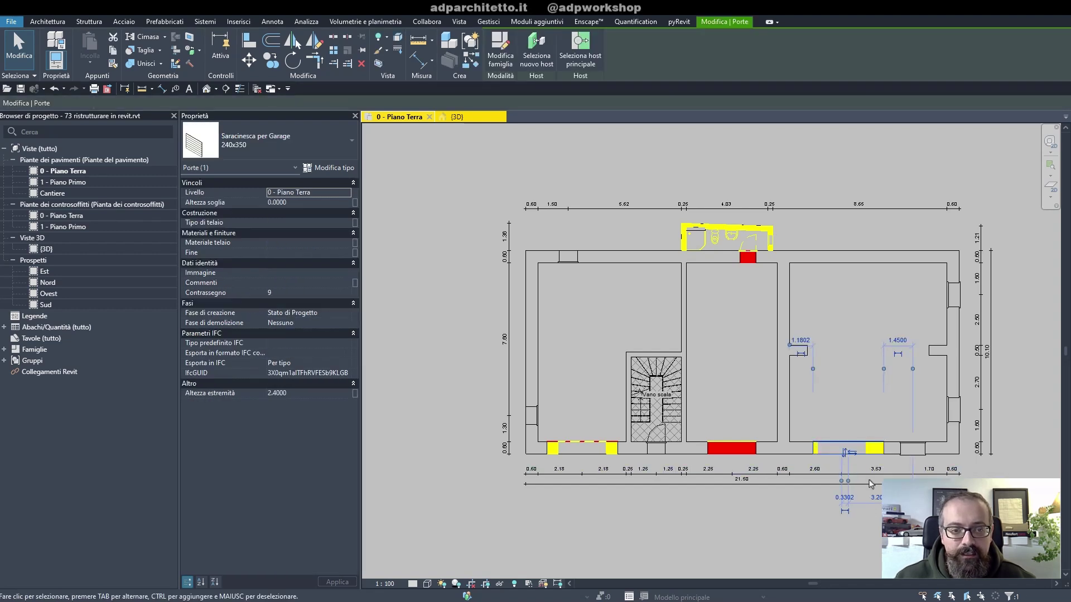
pyautogui.click(871, 484)
pyautogui.scroll(4, 869, 480)
pyautogui.click(874, 431)
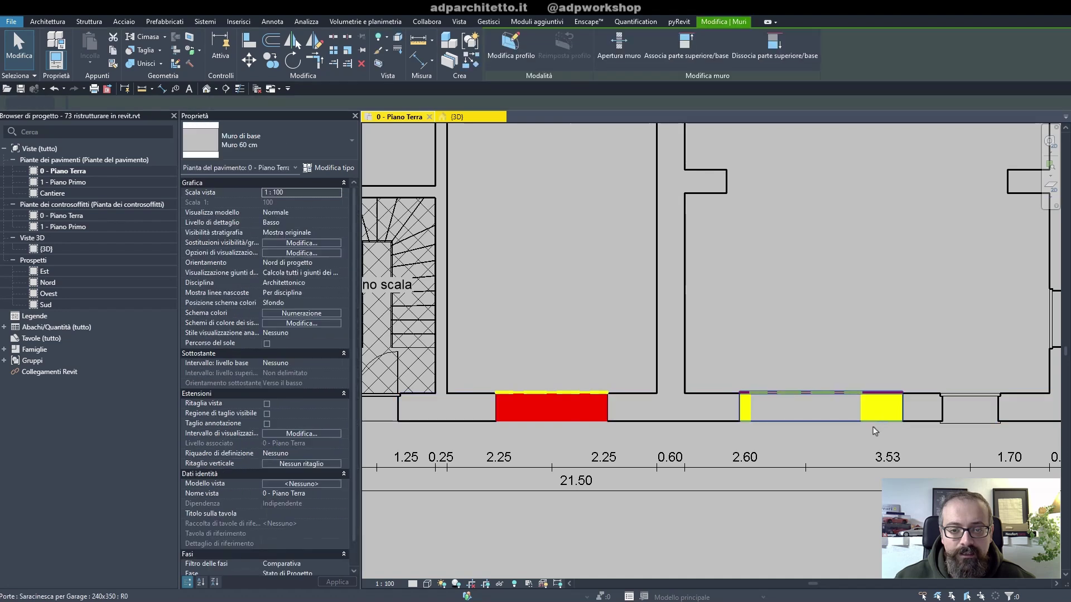
pyautogui.press('Left')
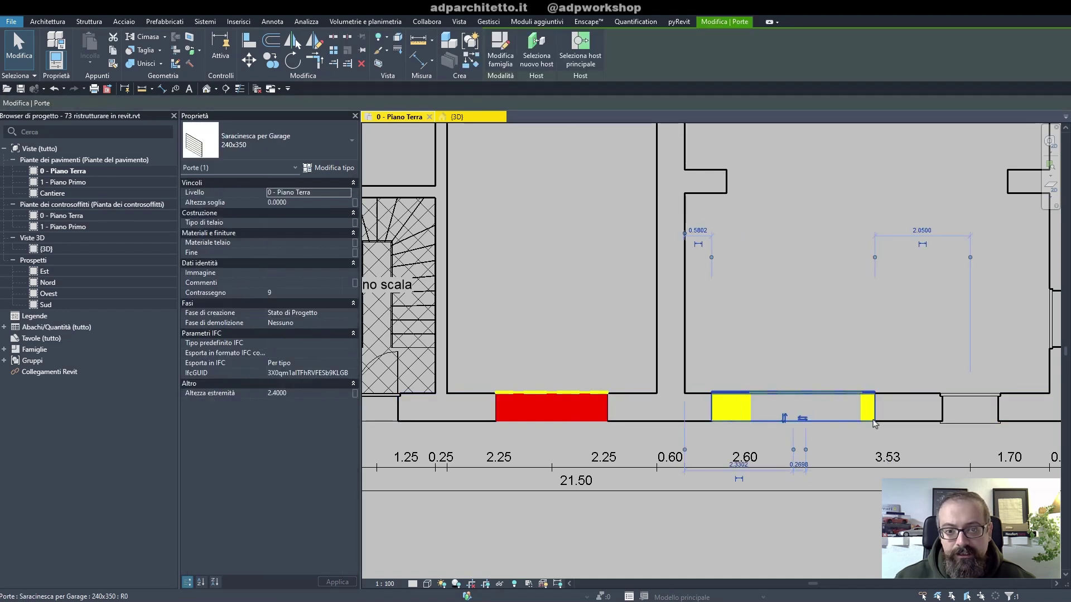
pyautogui.press('Left')
pyautogui.press('Left')
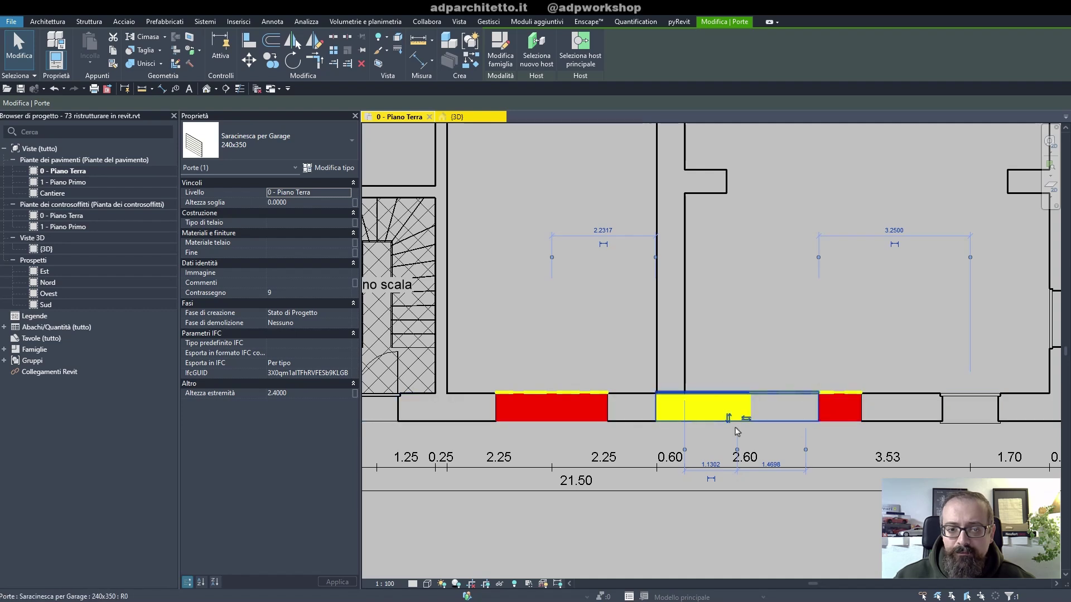
pyautogui.press('Right')
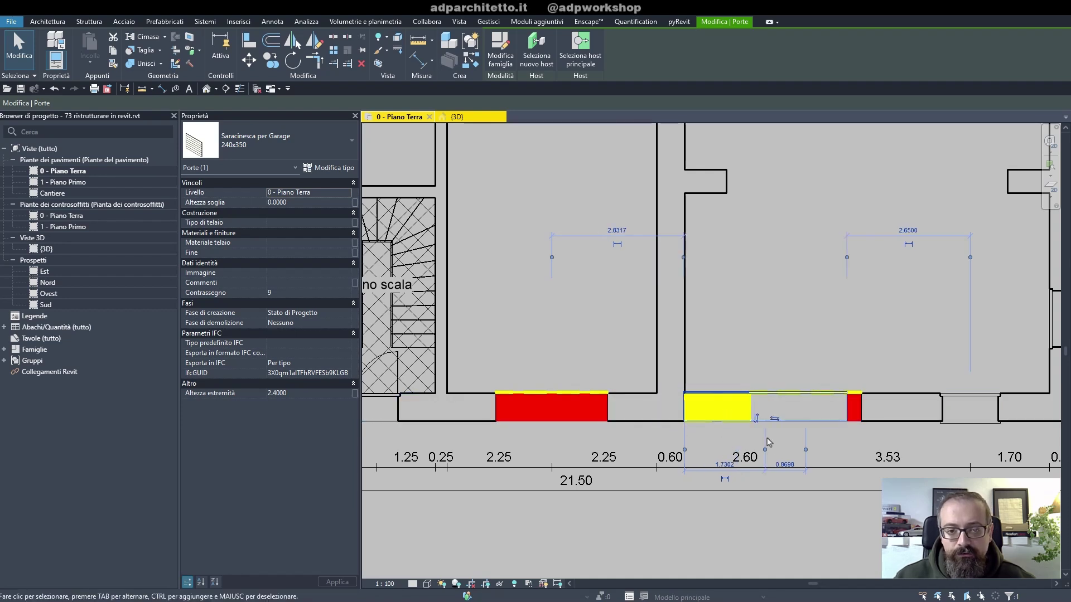
pyautogui.press('Right')
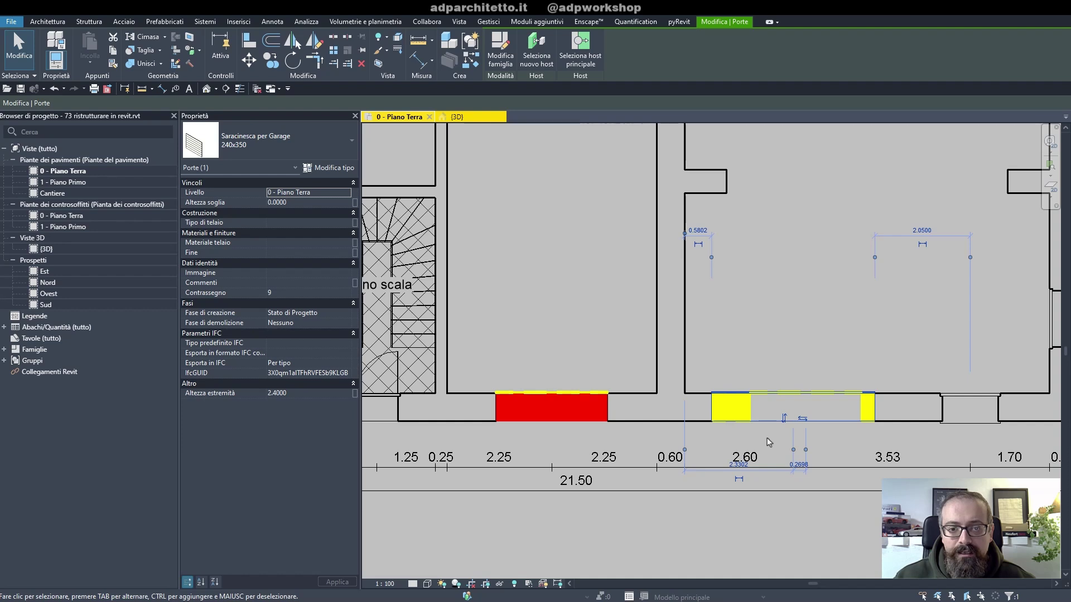
pyautogui.press('Right')
pyautogui.press('Right')
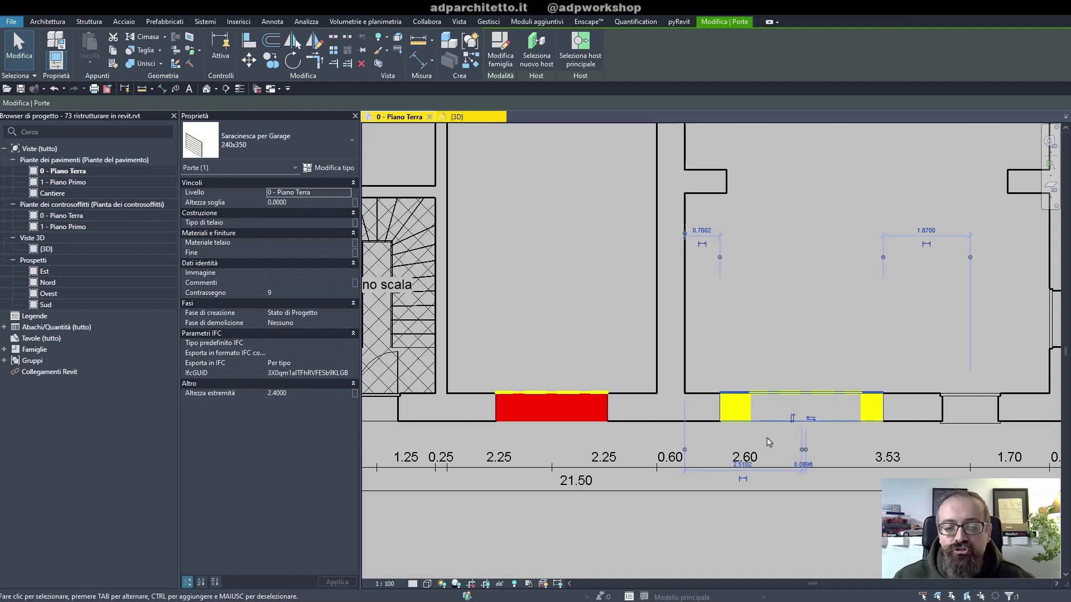
pyautogui.press('Right')
pyautogui.press('Escape')
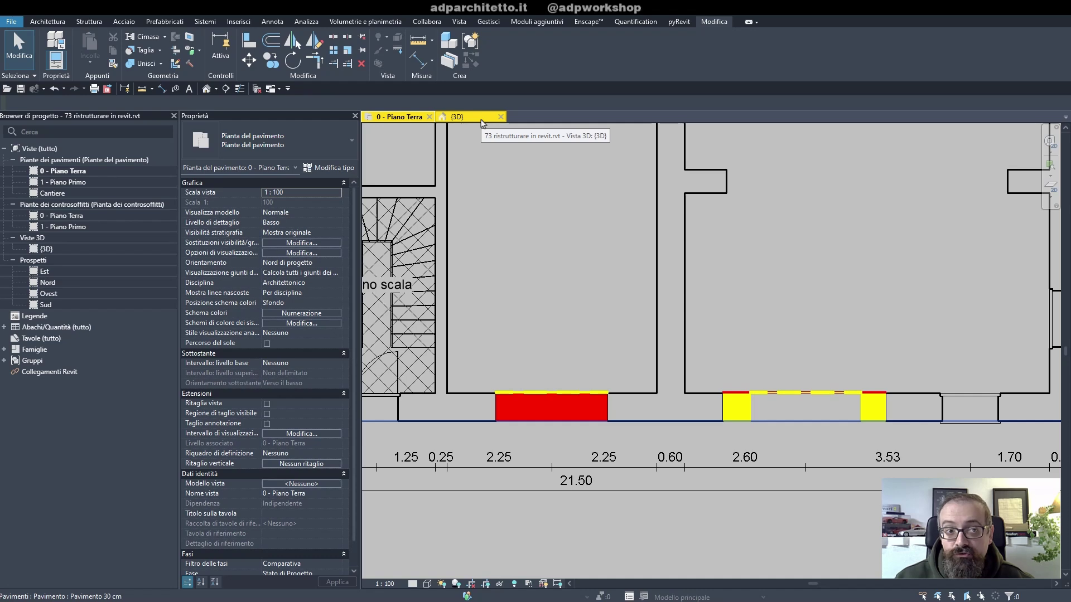
# - In the 3D view, set the phase to Stato di Progetto with the Comparativa phase filter
pyautogui.click(481, 119)
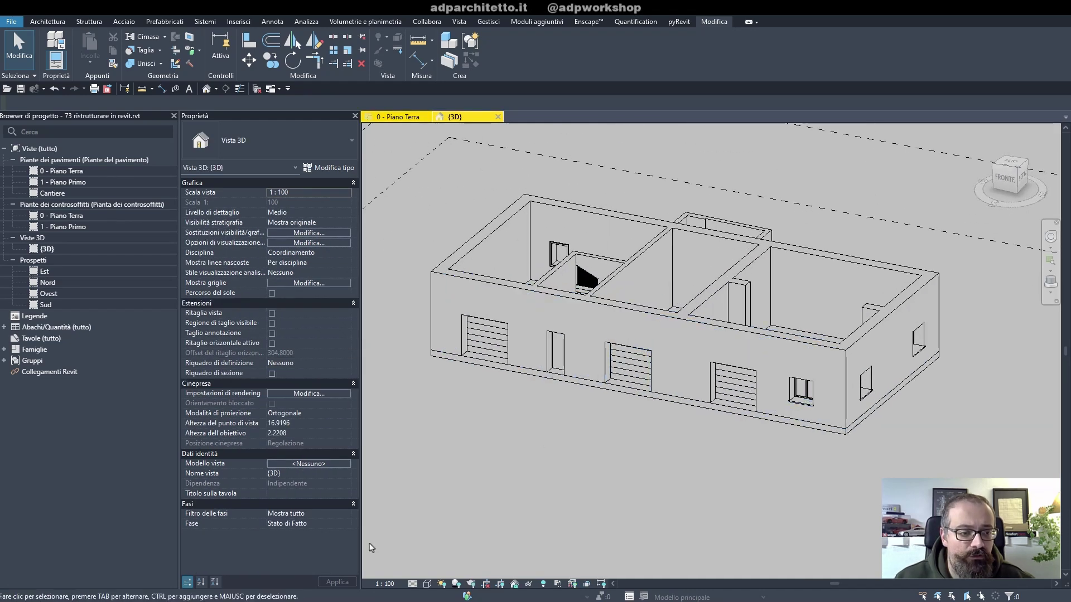
pyautogui.click(346, 526)
pyautogui.click(336, 544)
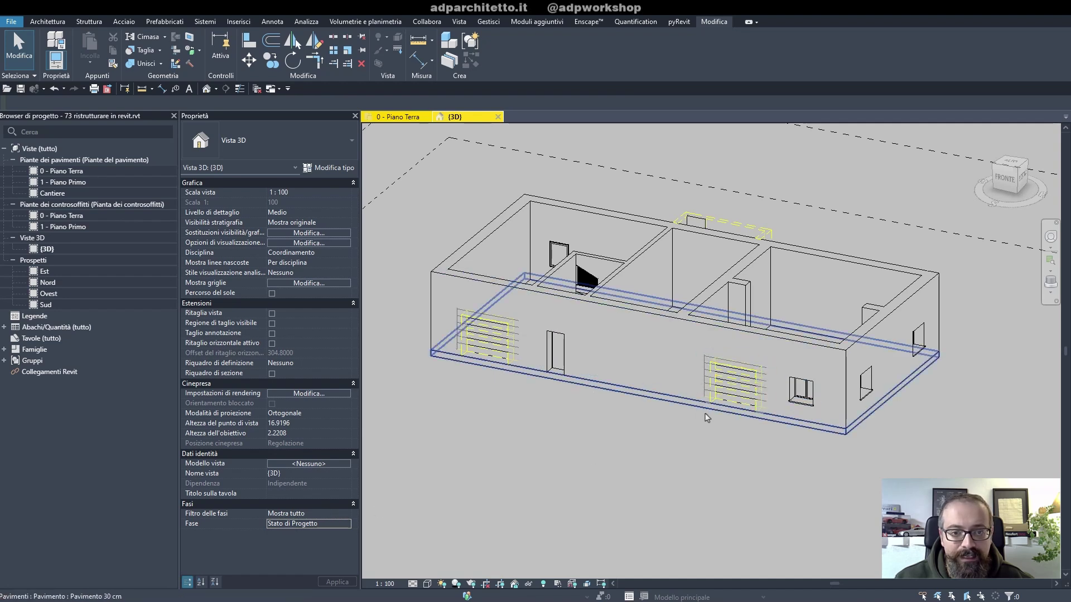
pyautogui.click(347, 514)
pyautogui.click(309, 532)
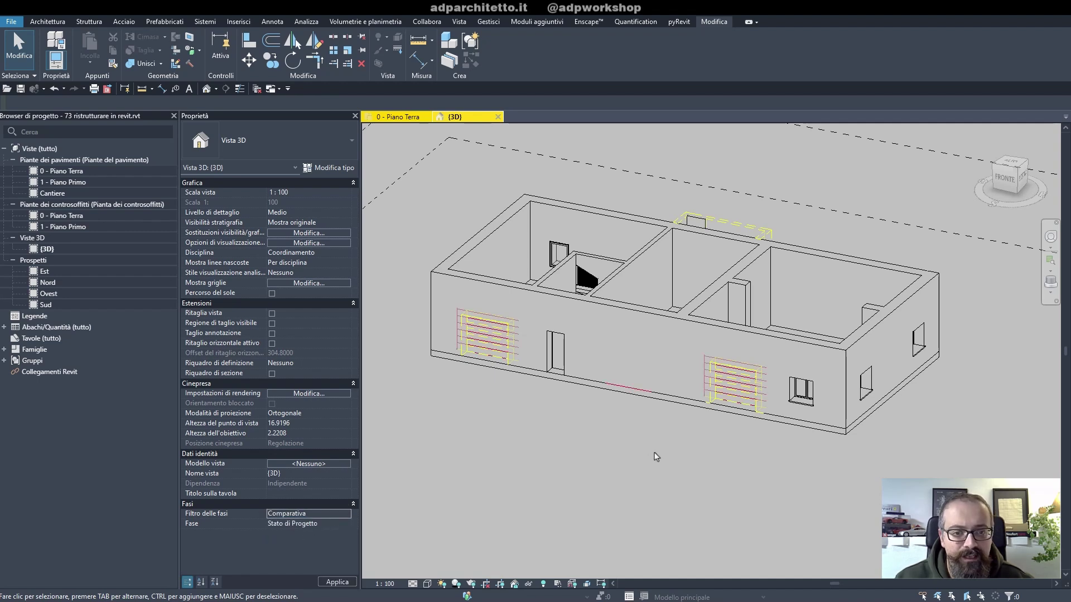
# - Orbit the 3D model and display it in Wireframe visual style
pyautogui.moveTo(691, 468)
pyautogui.keyDown('shift'); pyautogui.mouseDown(button='middle')
pyautogui.moveTo(715, 476)
pyautogui.moveTo(772, 363)
pyautogui.mouseUp(button='middle'); pyautogui.keyUp('shift')
pyautogui.scroll(5, 716, 476)
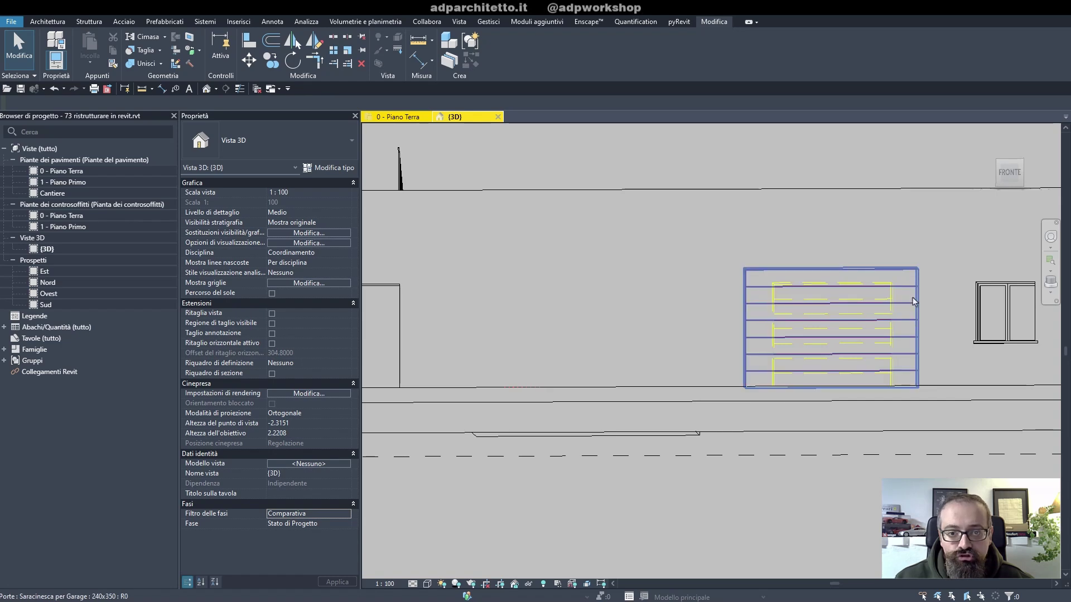
pyautogui.keyDown('shift'); pyautogui.moveTo(835, 382); pyautogui.dragTo(775, 502, button='middle'); pyautogui.keyUp('shift')
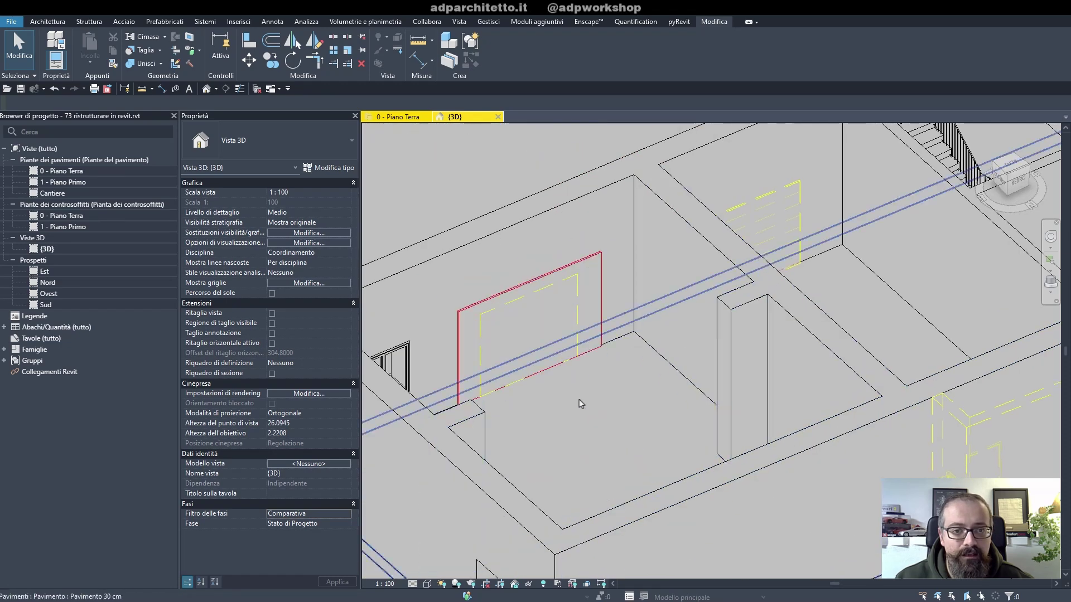
pyautogui.scroll(-3, 580, 403)
pyautogui.click(426, 583)
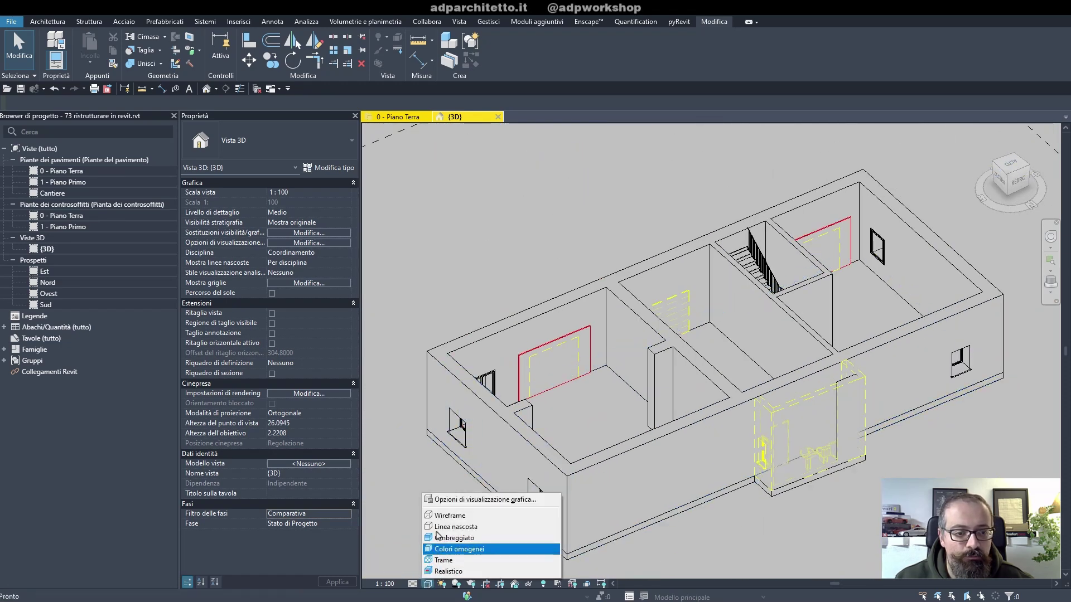
pyautogui.click(446, 513)
pyautogui.moveTo(558, 446)
pyautogui.keyDown('shift'); pyautogui.mouseDown(button='middle')
pyautogui.moveTo(611, 398)
pyautogui.moveTo(825, 385)
pyautogui.mouseUp(button='middle'); pyautogui.keyUp('shift')
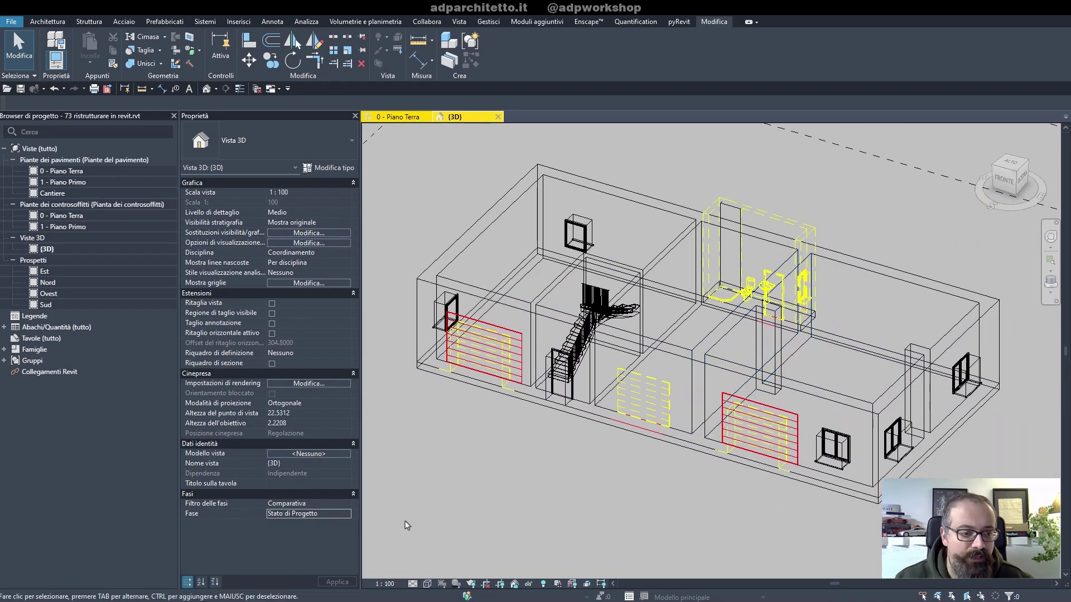
# - Filter the 3D view to show only Stato di Progetto elements in Hidden Line style
pyautogui.click(351, 515)
pyautogui.click(344, 504)
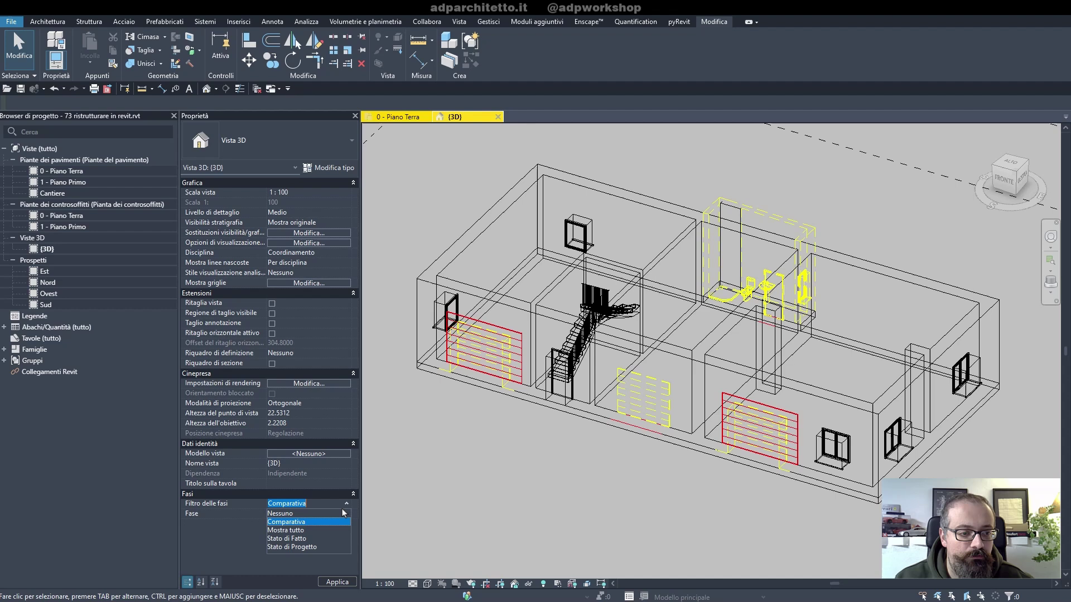
pyautogui.click(305, 547)
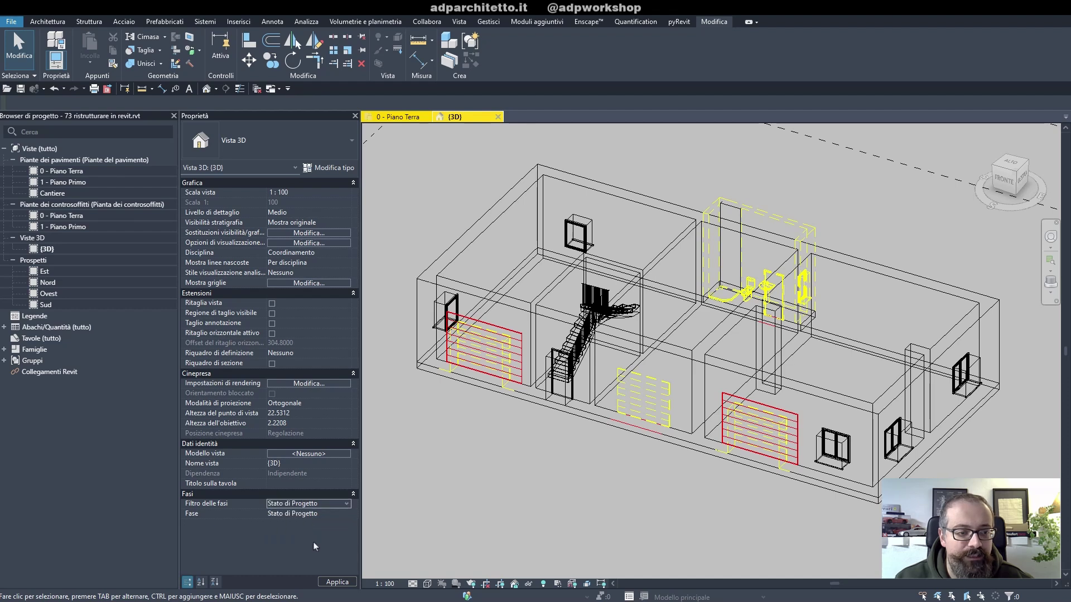
pyautogui.click(428, 584)
pyautogui.click(513, 524)
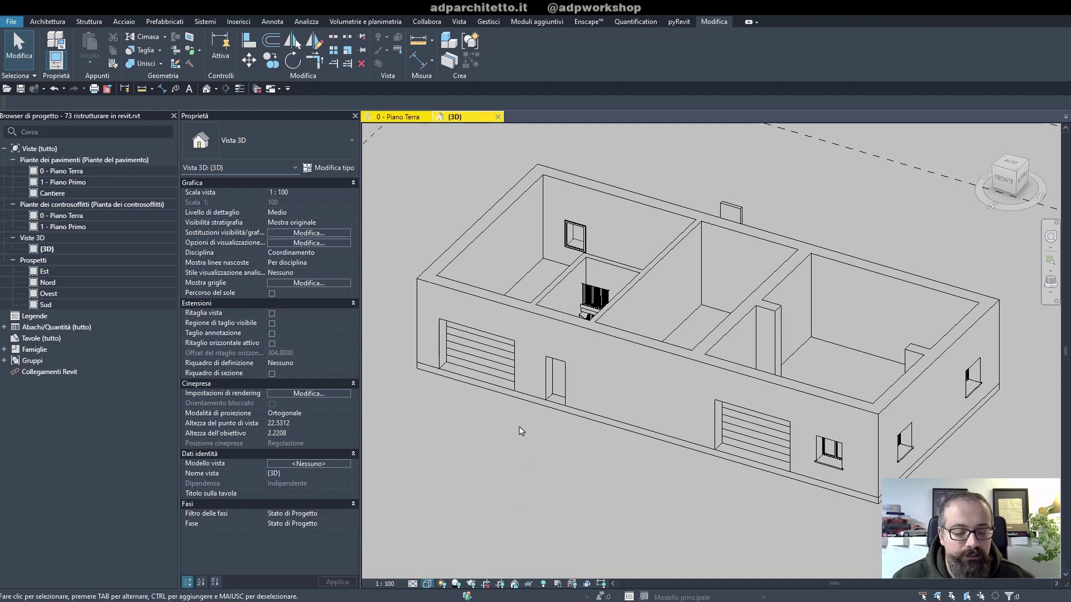
# - Return to the 0 - Piano Terra plan and zoom out to fit the whole floor
pyautogui.click(410, 118)
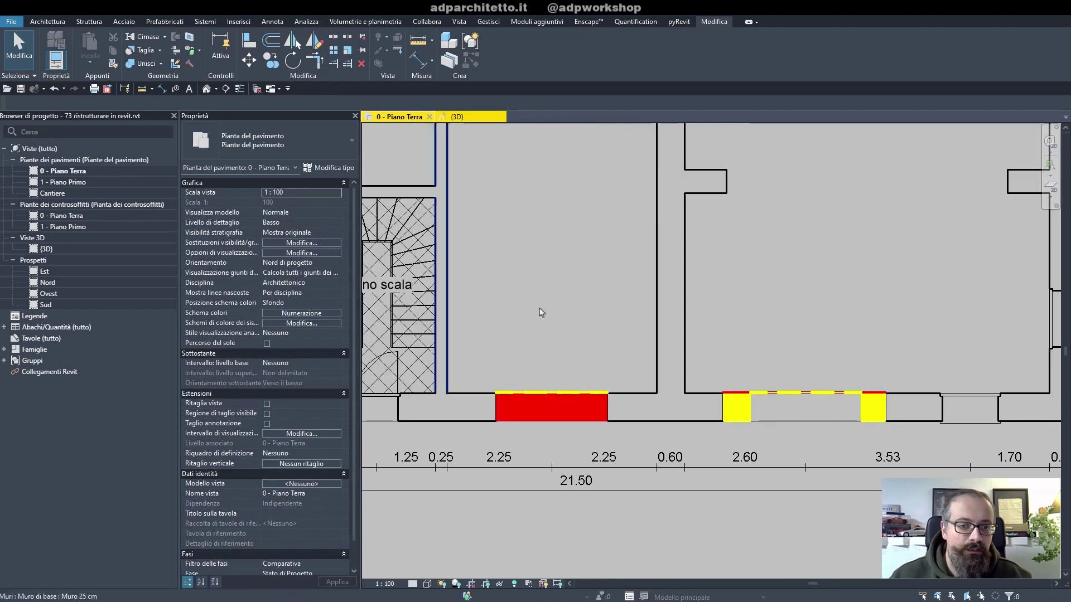
pyautogui.scroll(-2, 540, 310)
pyautogui.scroll(-2, 581, 334)
pyautogui.scroll(-2, 677, 407)
pyautogui.scroll(2, 676, 407)
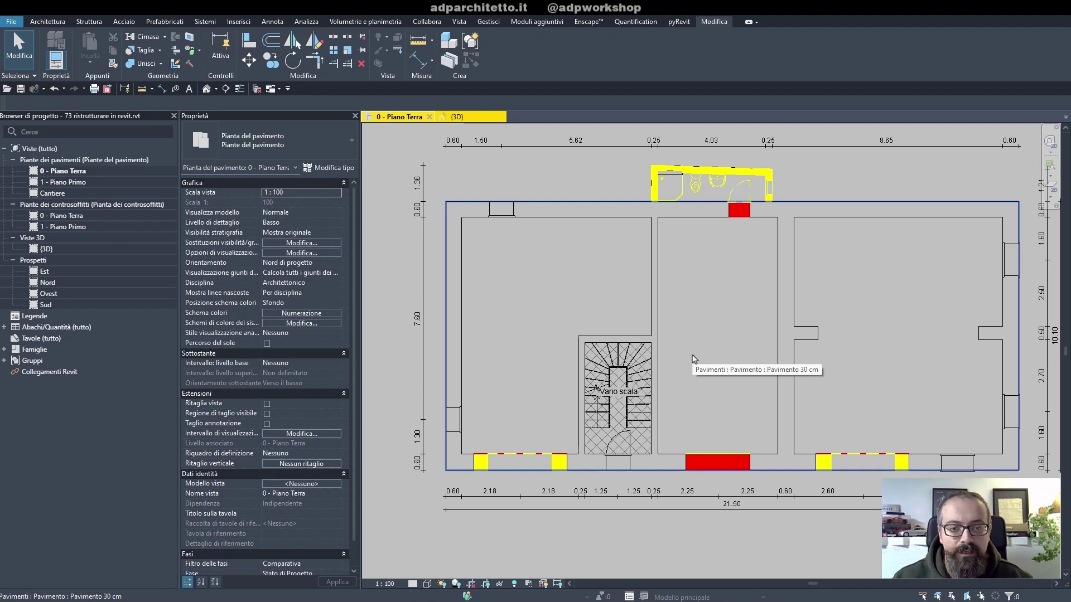
# - Draw a Muro 15 cm wall across the middle room, from its left wall to its right wall
pyautogui.press('w')
pyautogui.press('a')
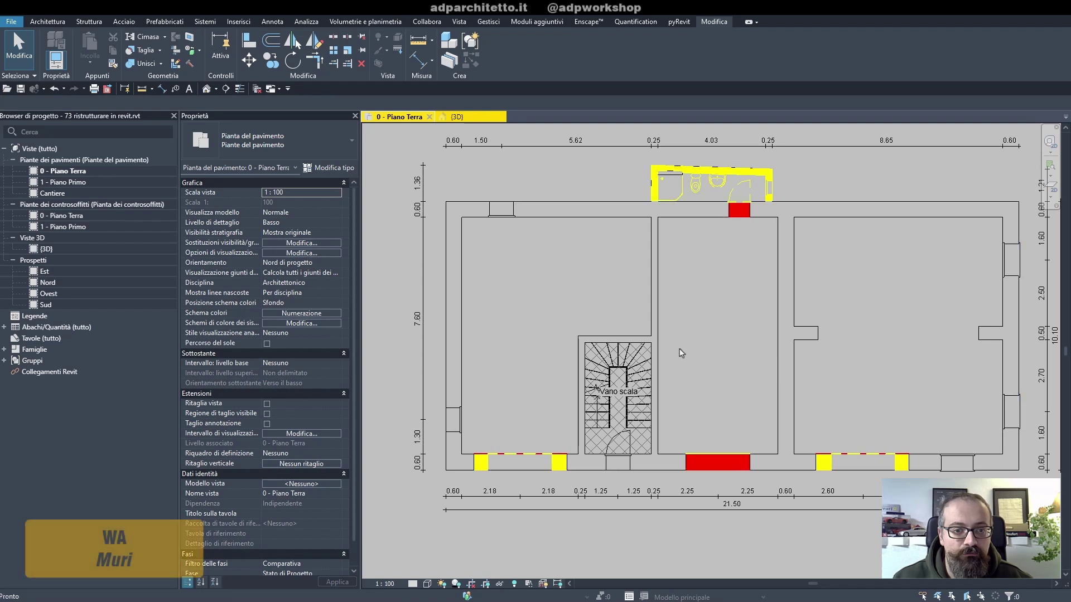
pyautogui.click(311, 159)
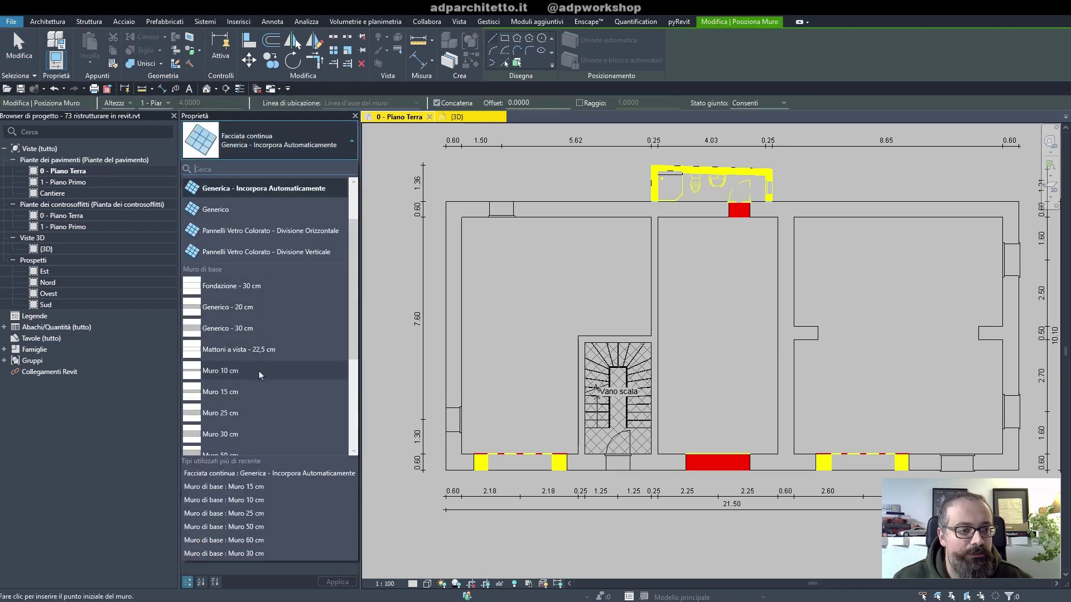
pyautogui.click(258, 392)
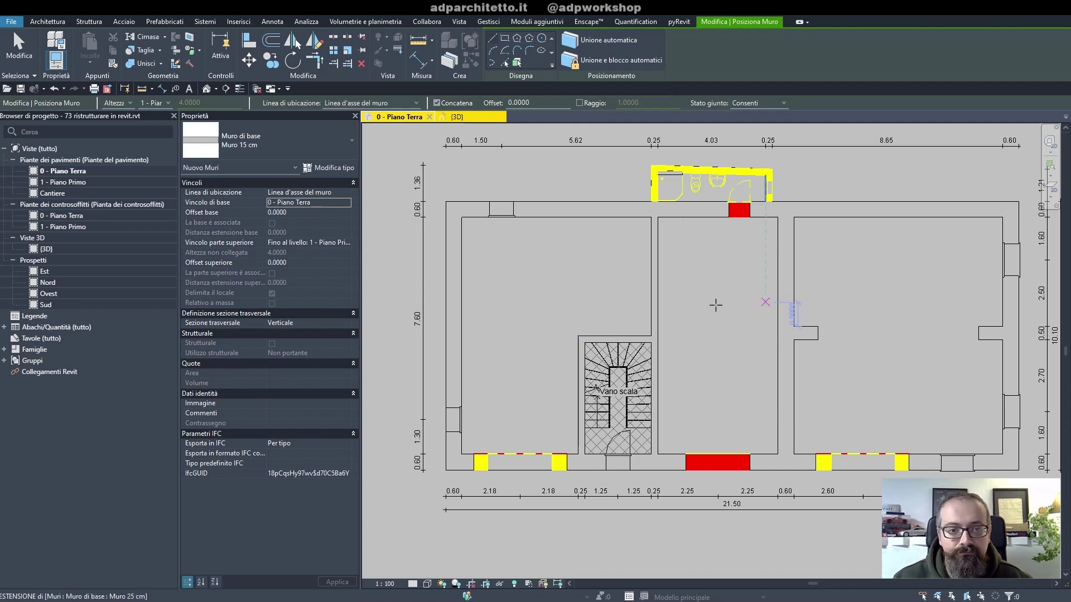
pyautogui.click(656, 281)
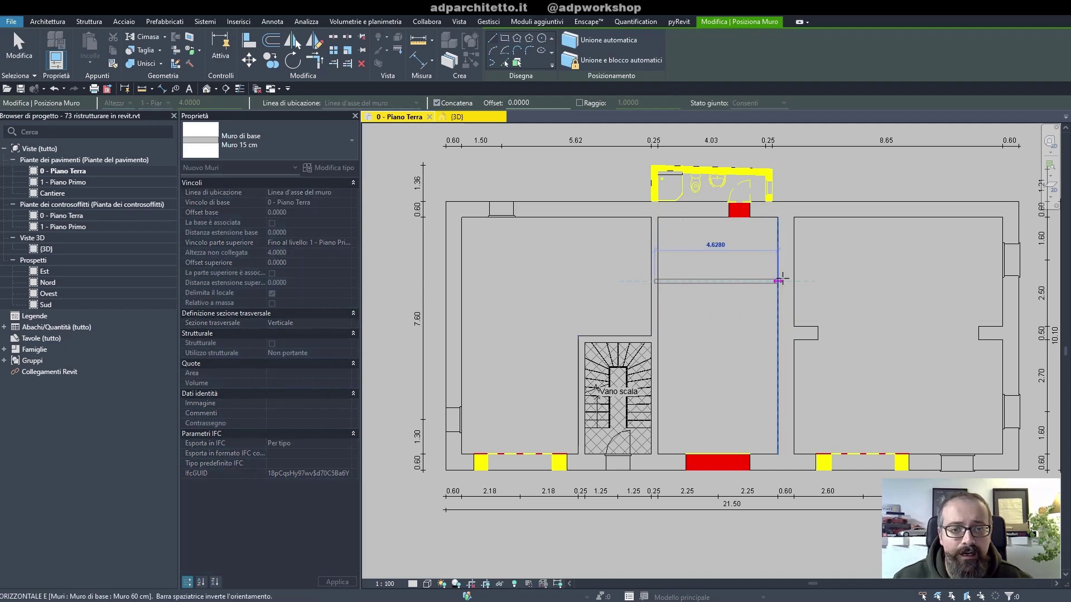
pyautogui.click(778, 281)
pyautogui.press('Escape')
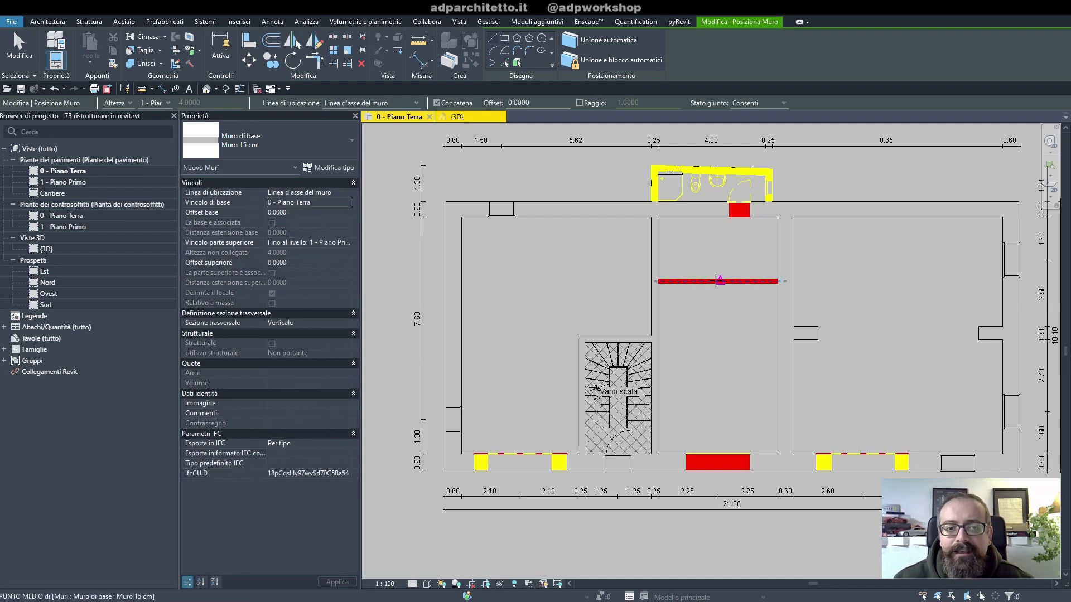
pyautogui.press('Escape')
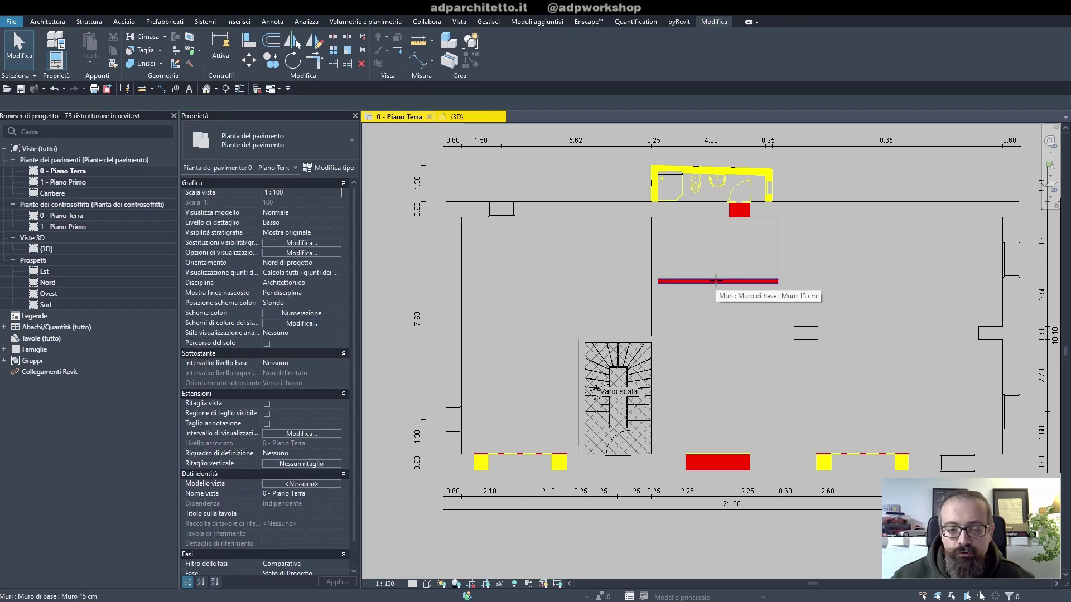
# - Reframe the plan and start a wall of type Facciata continua Generico, opening its type properties
pyautogui.scroll(-2, 613, 268)
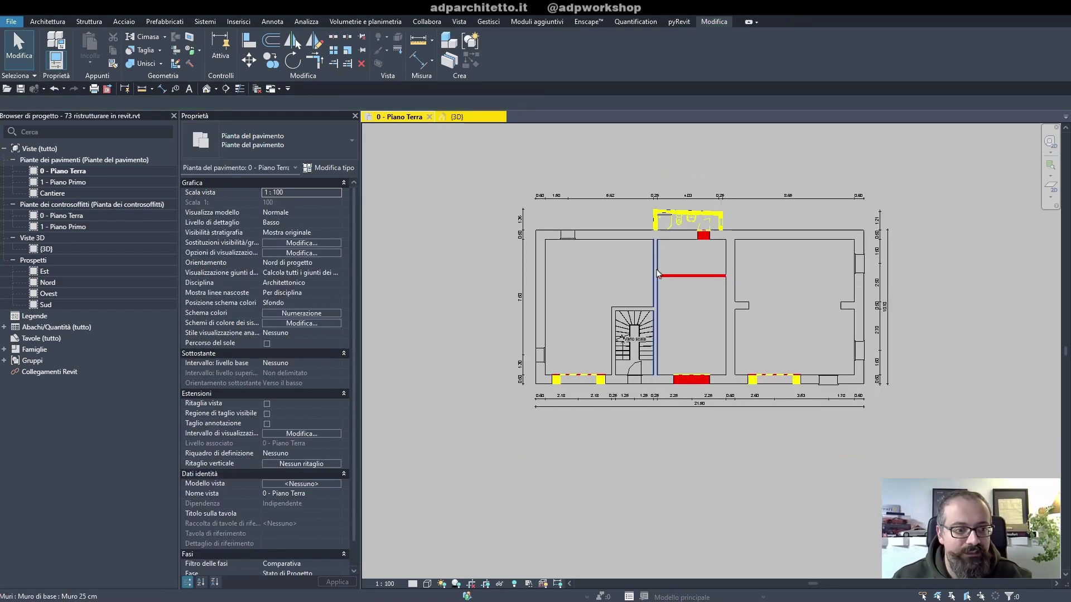
pyautogui.scroll(1, 614, 268)
pyautogui.scroll(-1, 269, 478)
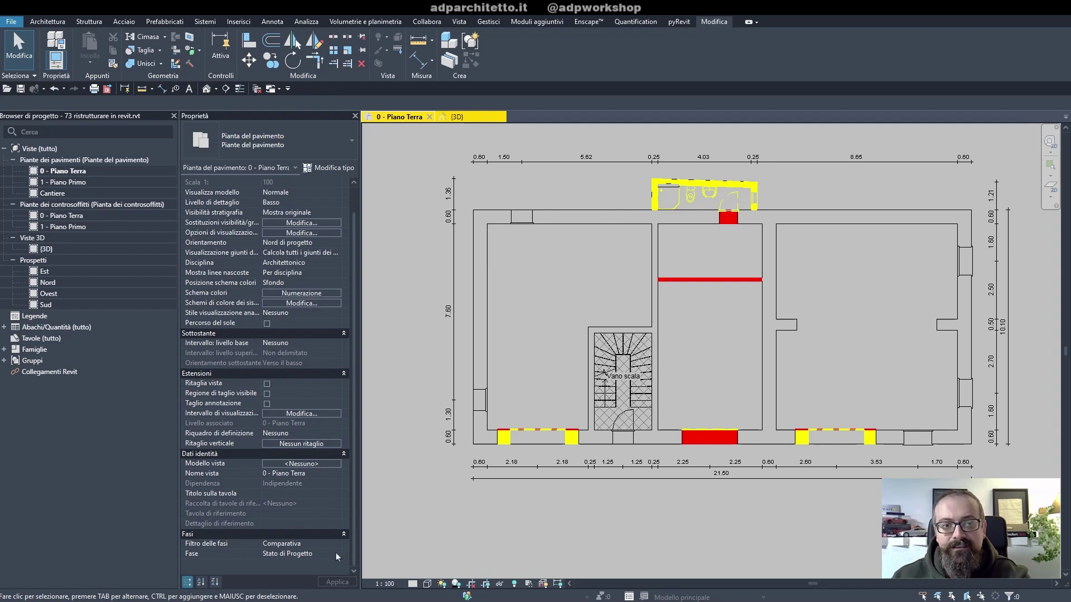
pyautogui.moveTo(729, 358); pyautogui.dragTo(739, 385, button='middle')
pyautogui.scroll(1, 736, 384)
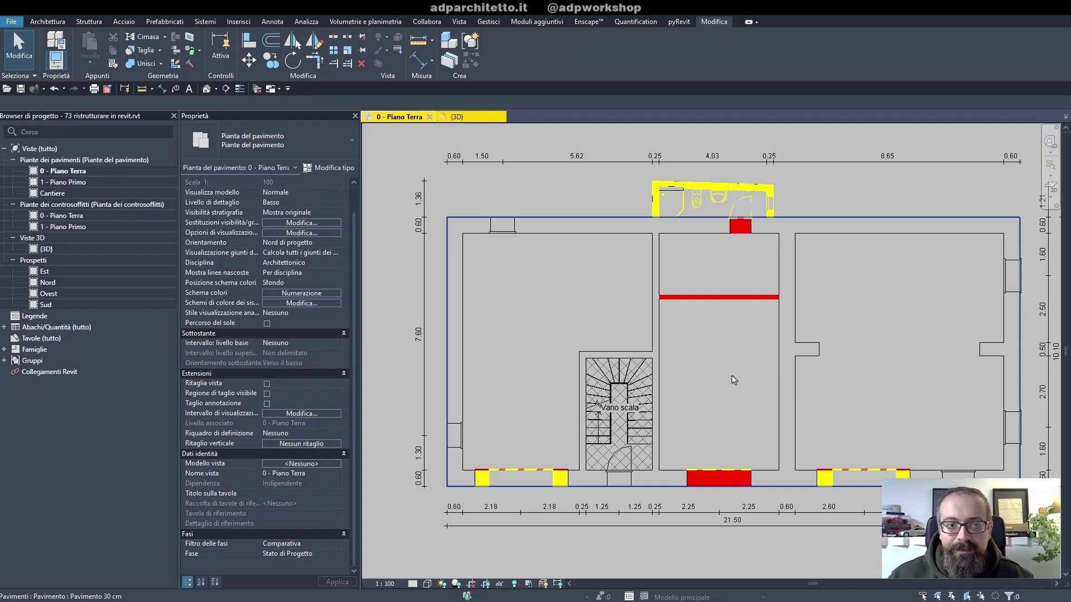
pyautogui.moveTo(734, 380); pyautogui.dragTo(698, 362, button='middle')
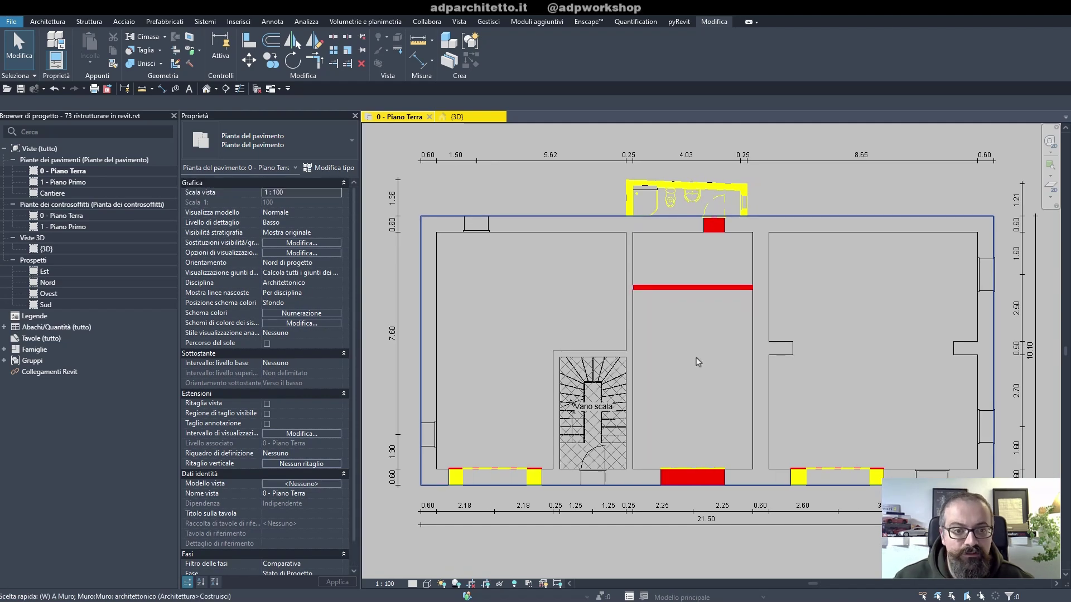
pyautogui.press('w')
pyautogui.press('a')
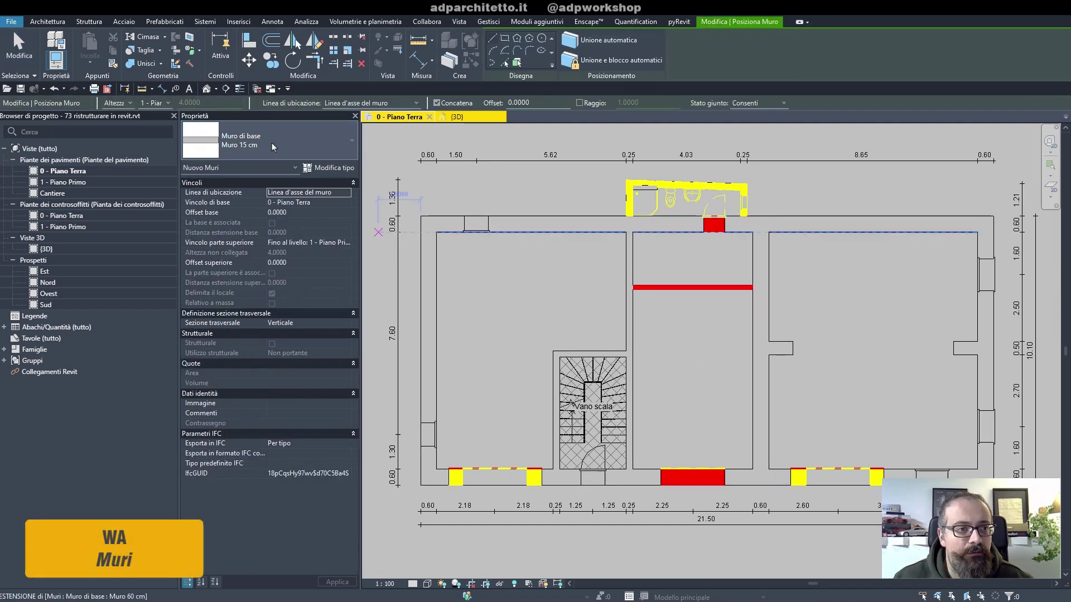
pyautogui.click(272, 144)
pyautogui.scroll(2, 273, 273)
pyautogui.scroll(1, 273, 273)
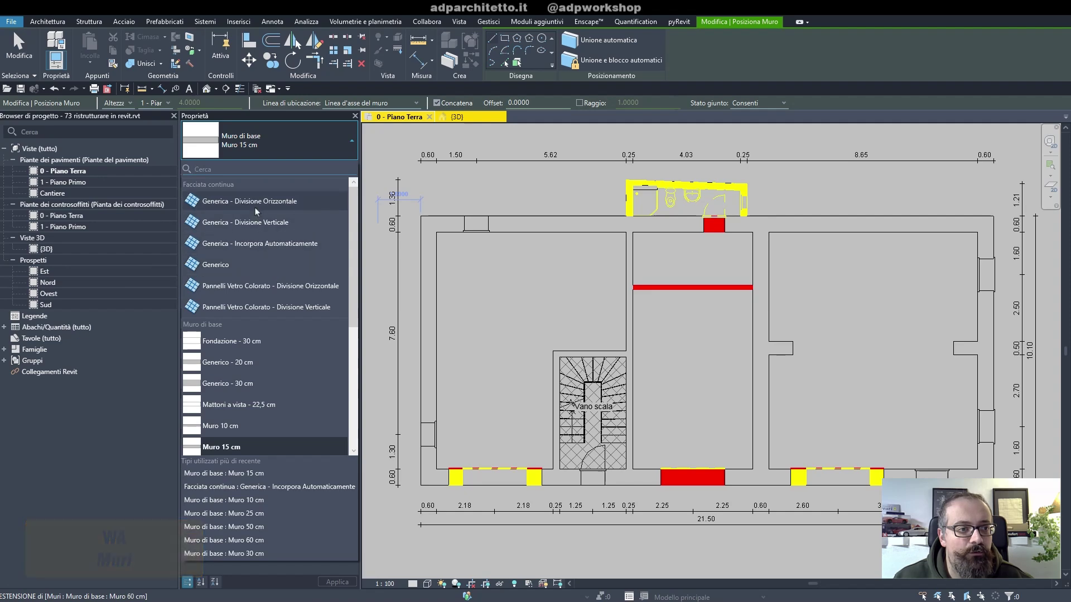
pyautogui.click(225, 267)
pyautogui.click(329, 167)
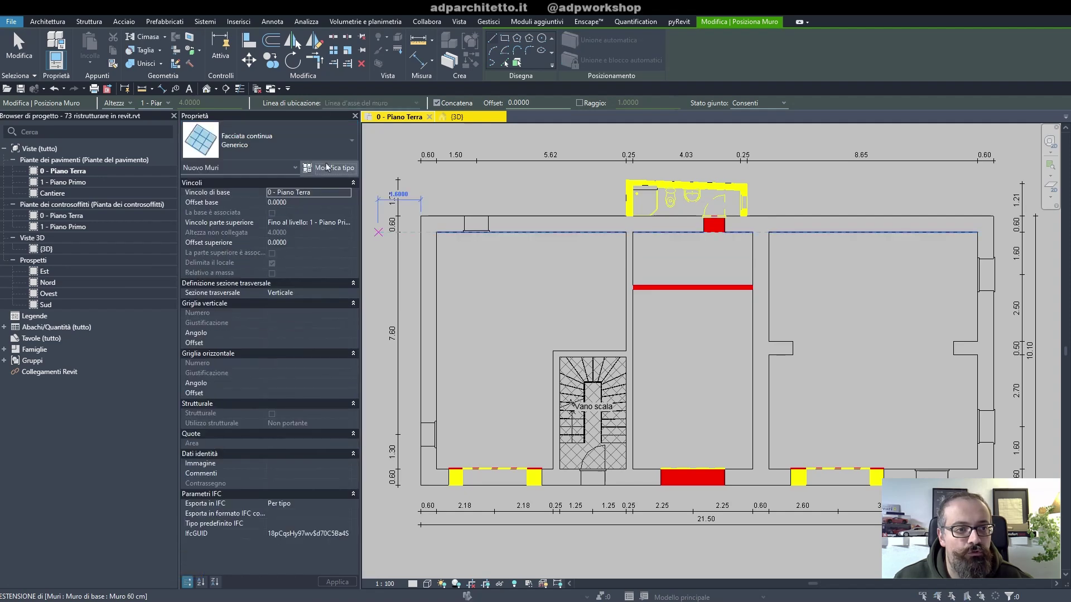
# - Duplicate the type as Vetrina ingresso with a 0.6 fixed-distance vertical grid
pyautogui.click(811, 148)
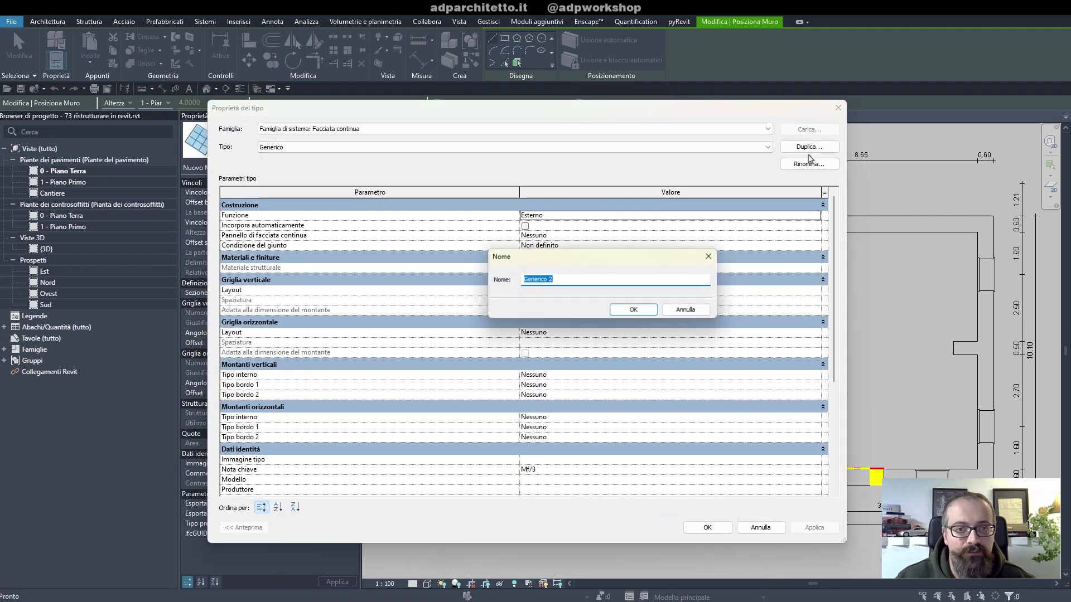
pyautogui.write('Vetrina ingresso')
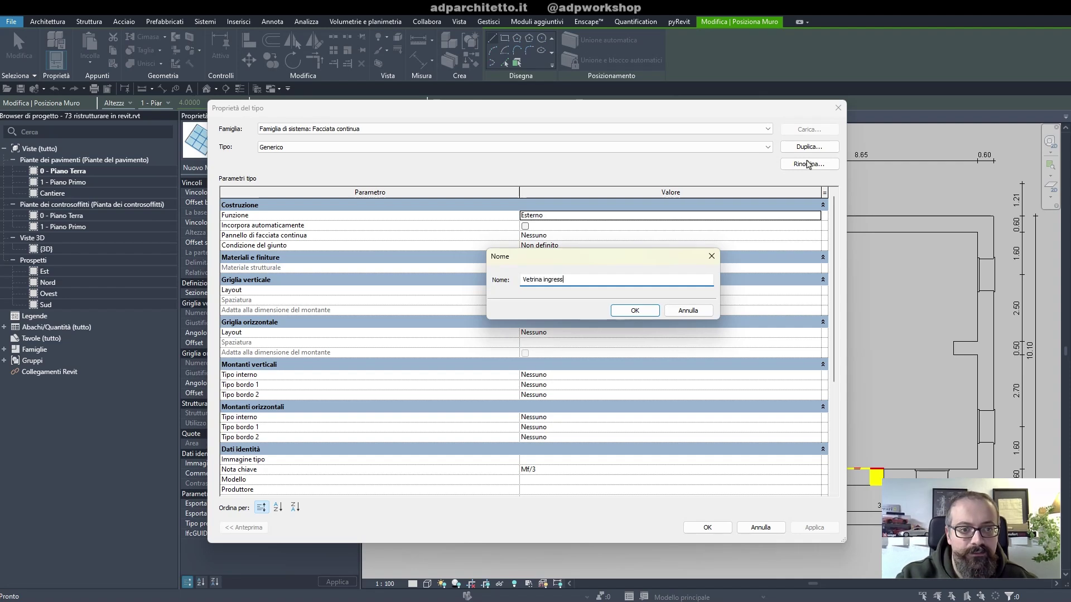
pyautogui.press('Return')
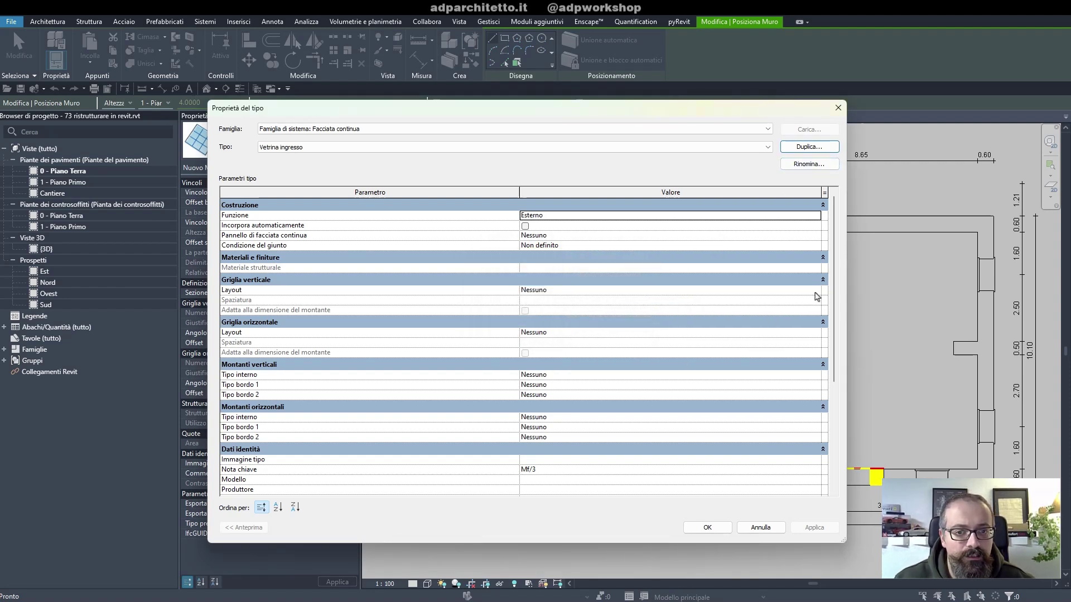
pyautogui.click(816, 290)
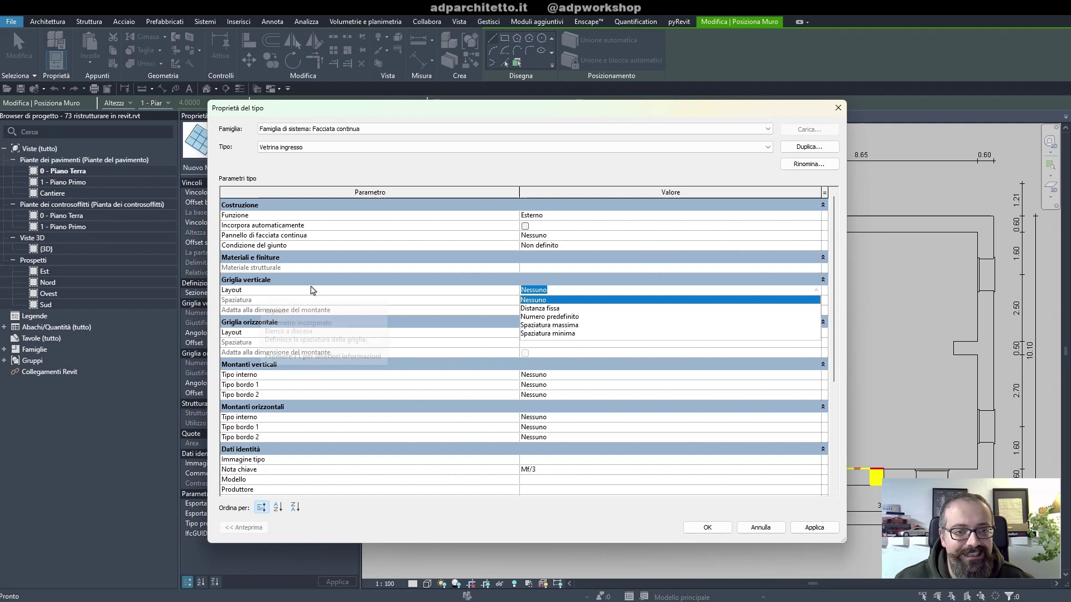
pyautogui.click(559, 308)
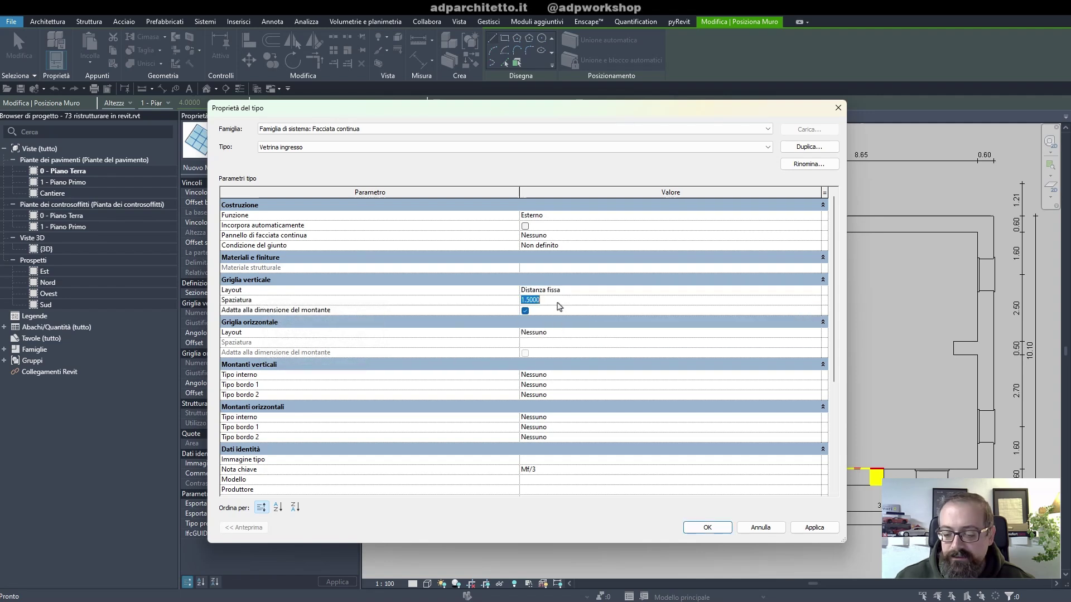
pyautogui.write('0.6')
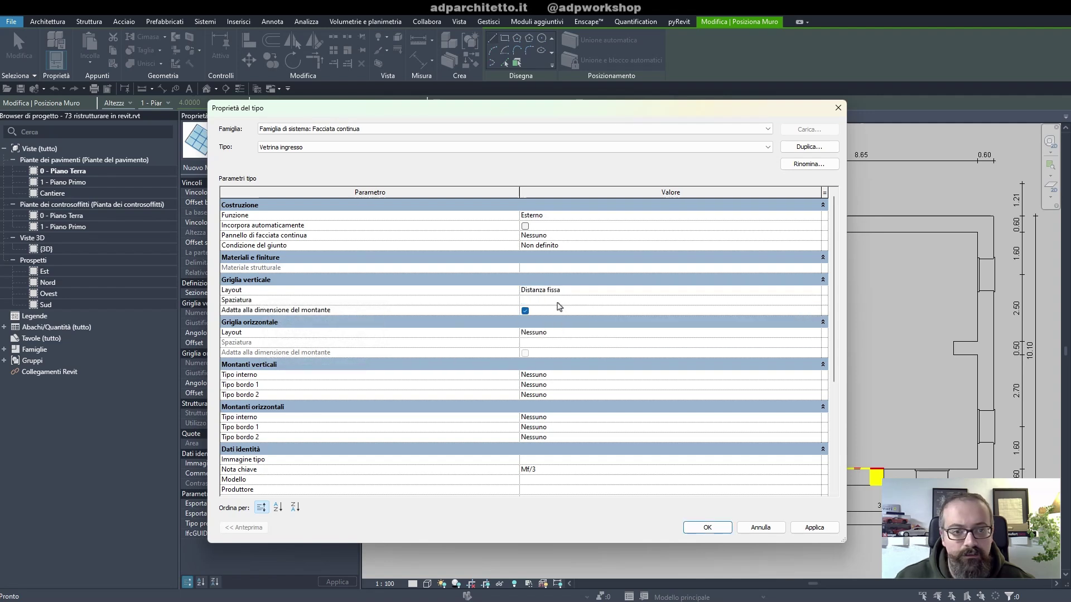
pyautogui.press('Tab')
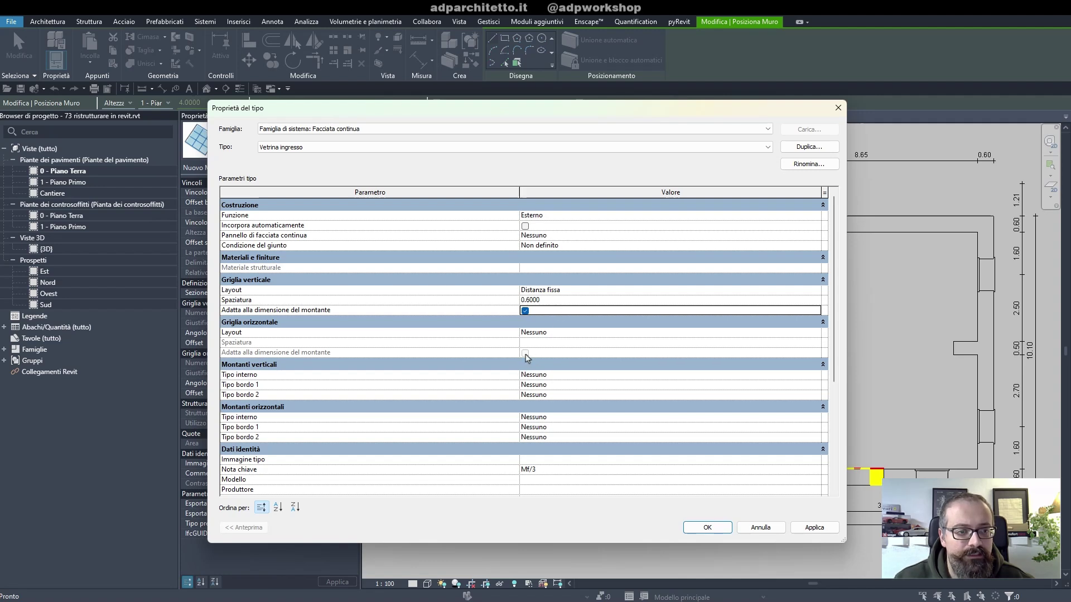
# - Leave the horizontal grid without a layout and set every mullion to Montante rettangolare
pyautogui.click(598, 334)
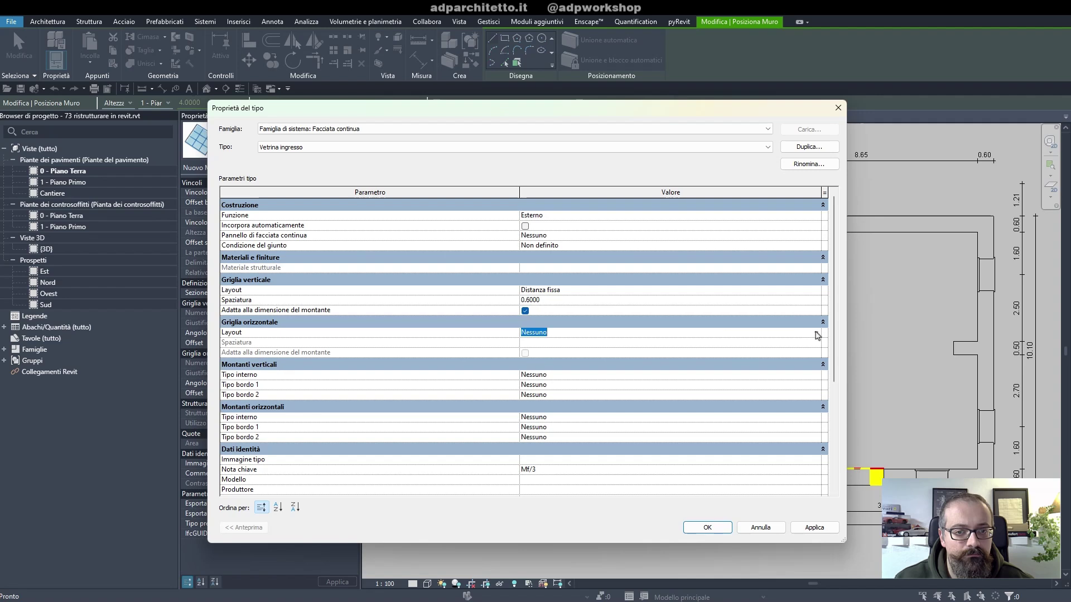
pyautogui.click(796, 333)
pyautogui.click(768, 333)
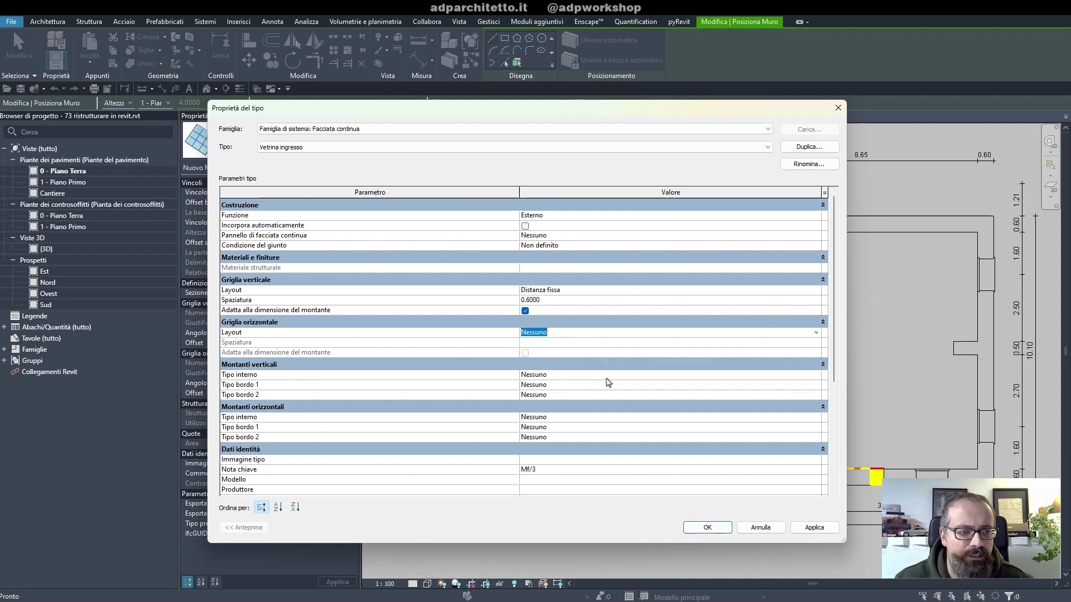
pyautogui.click(819, 378)
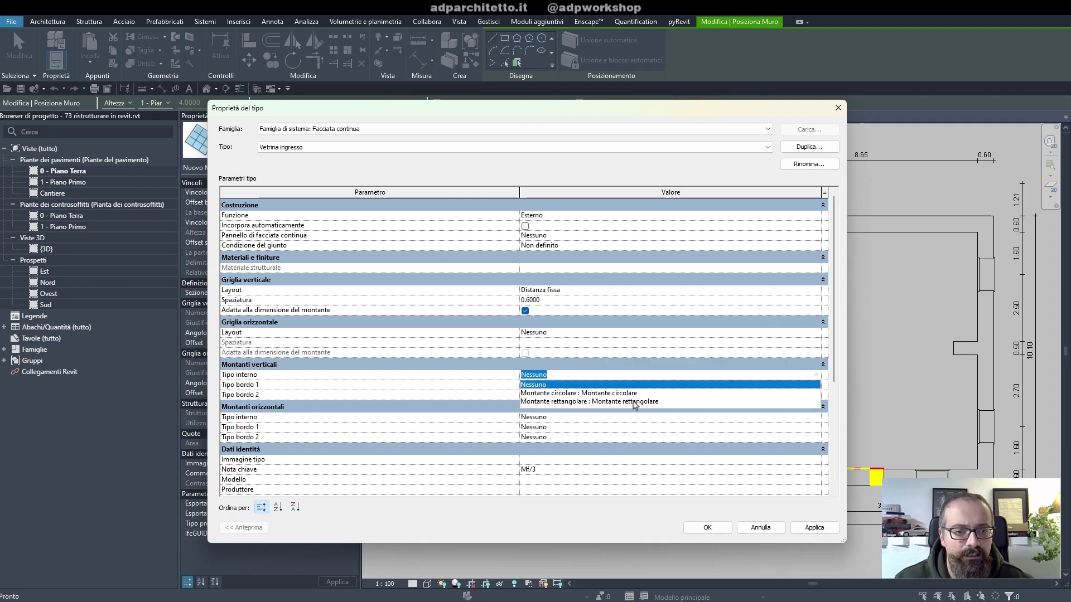
pyautogui.click(602, 394)
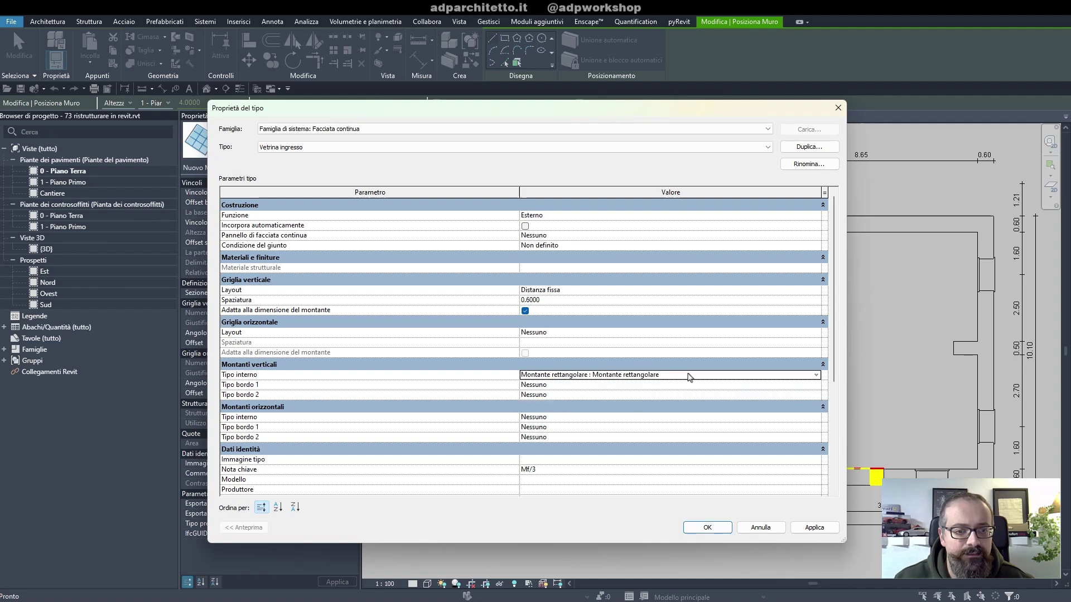
pyautogui.click(664, 385)
pyautogui.click(681, 404)
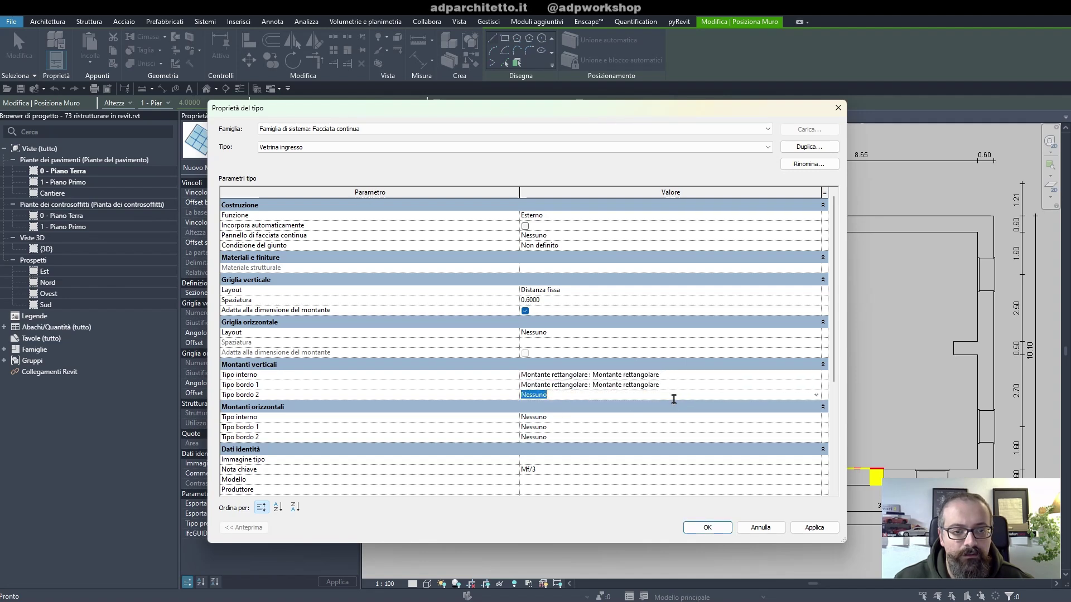
pyautogui.click(675, 395)
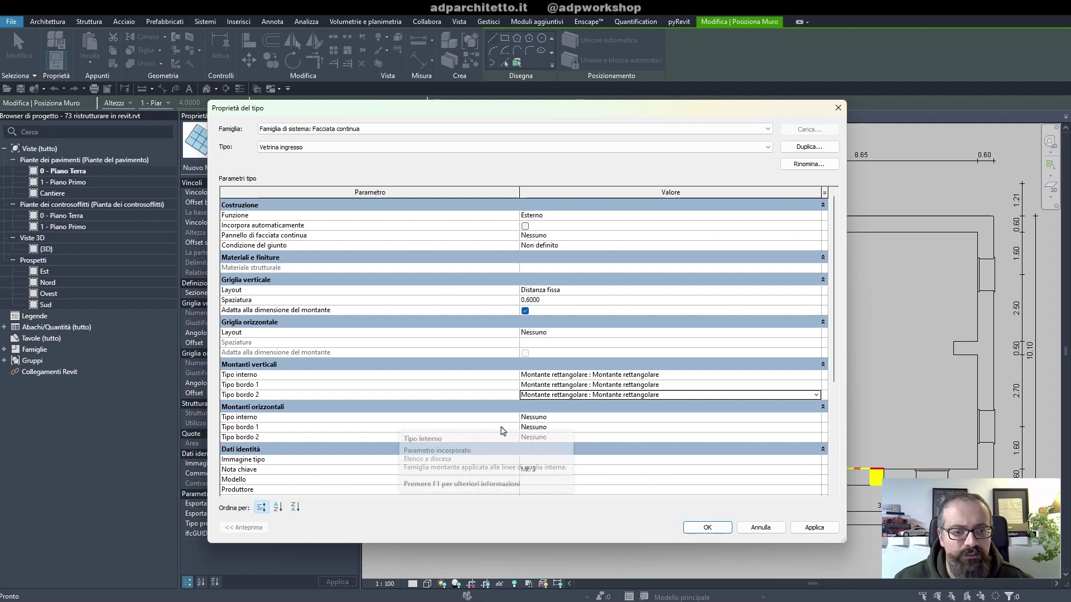
pyautogui.click(648, 427)
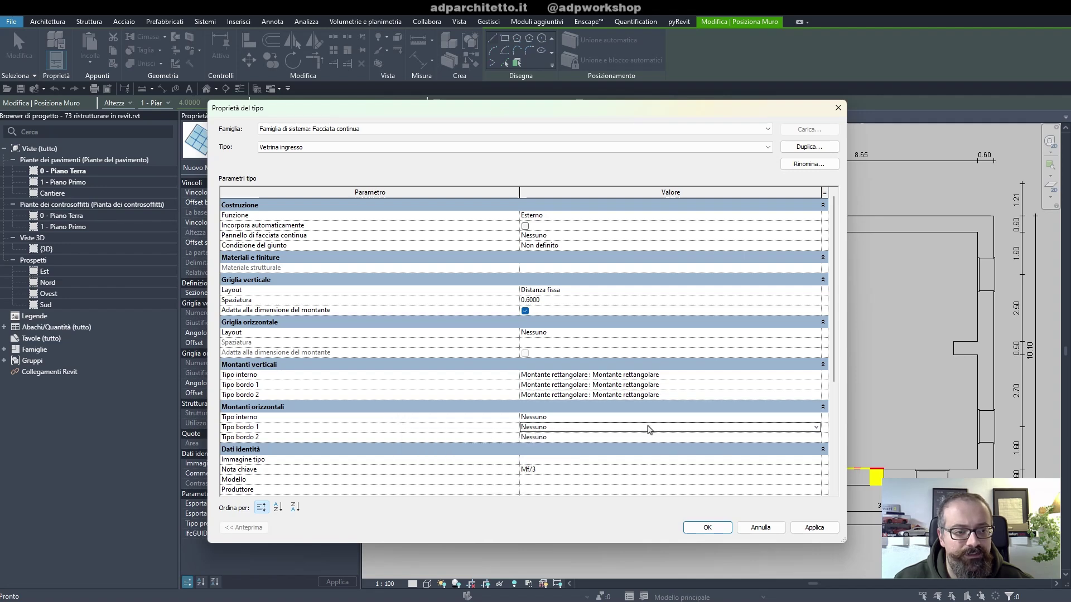
pyautogui.click(641, 445)
pyautogui.click(633, 440)
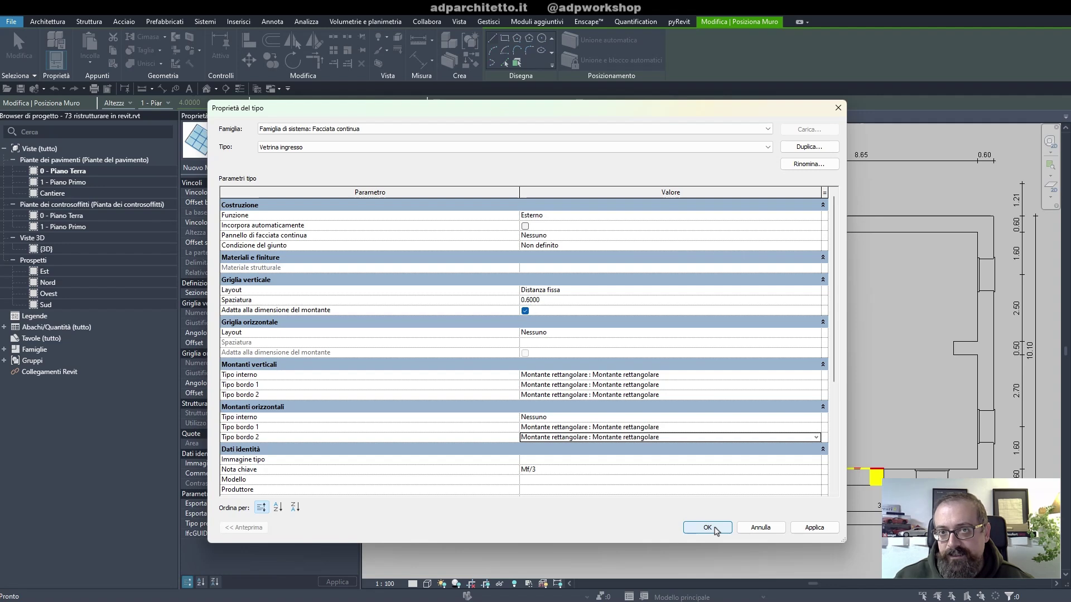
# - Confirm the Vetrina ingresso type settings and bring up the wall's top constraint options
pyautogui.click(707, 528)
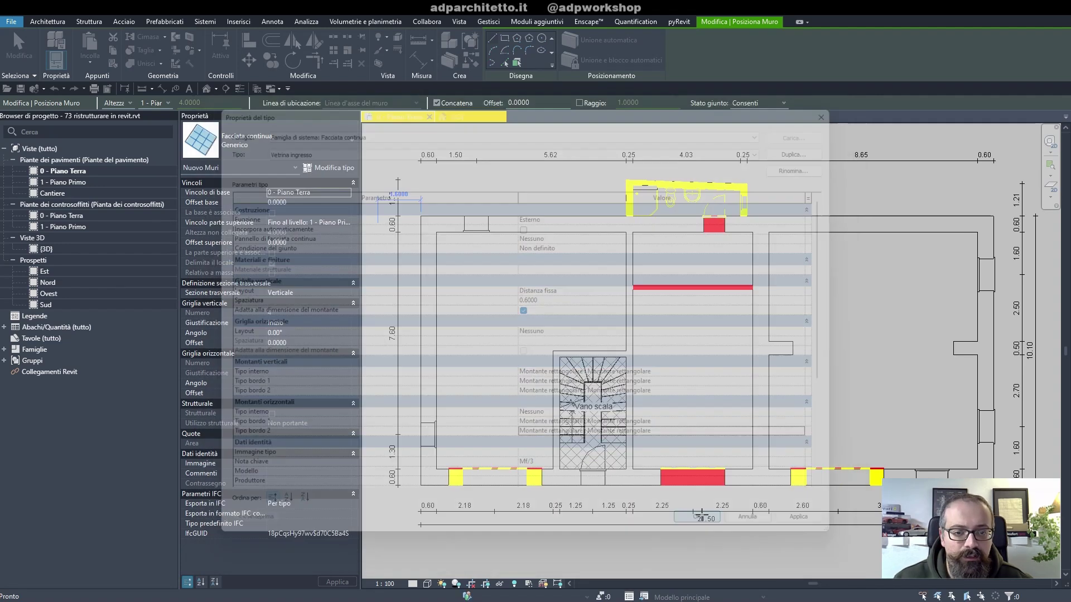
pyautogui.scroll(2, 711, 491)
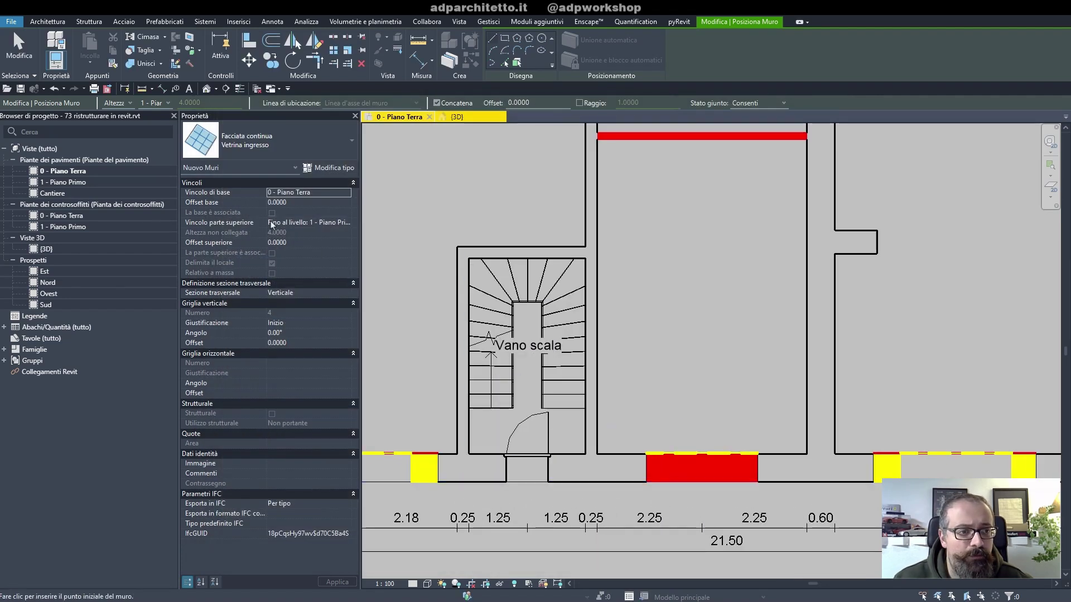
pyautogui.click(347, 222)
# - Set the top to Non collegata at 2.1 m and draw the curtain wall across the 2.40 m opening
pyautogui.click(300, 235)
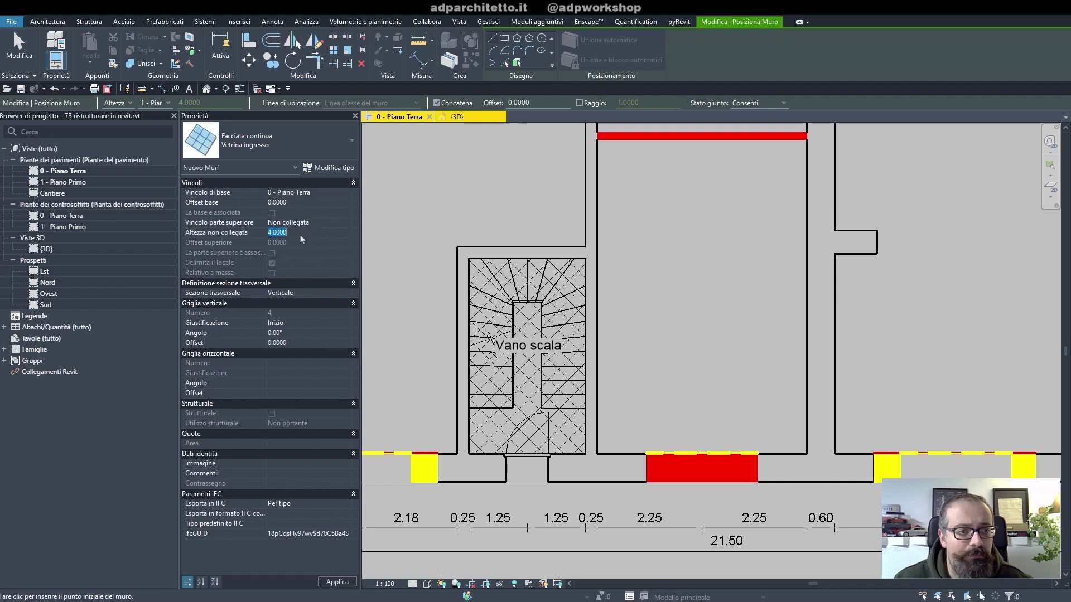
pyautogui.write('2.1')
pyautogui.press('Return')
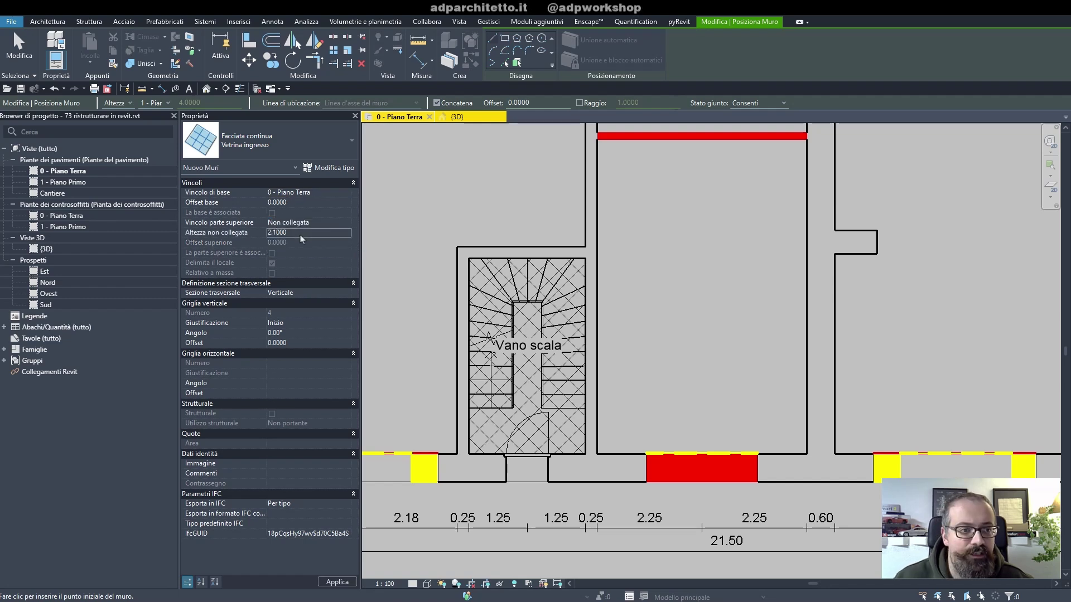
pyautogui.scroll(-3, 642, 373)
pyautogui.scroll(2, 642, 373)
pyautogui.scroll(2, 715, 460)
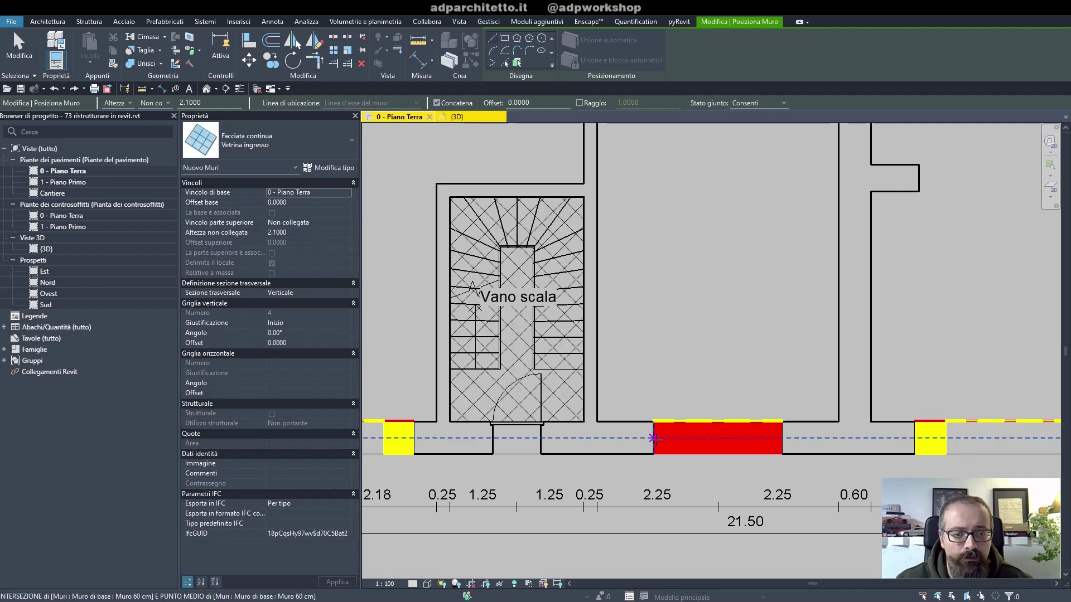
pyautogui.click(654, 439)
pyautogui.click(784, 439)
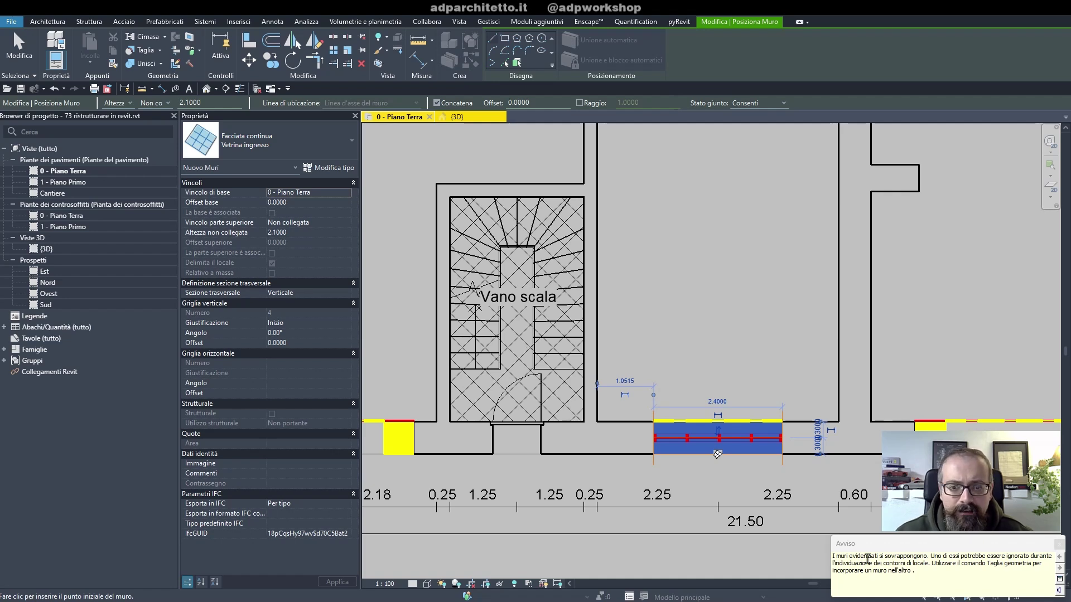
# - Review the overlapping-walls warning and start the Cut Geometry tool
pyautogui.moveTo(850, 556); pyautogui.dragTo(925, 558)
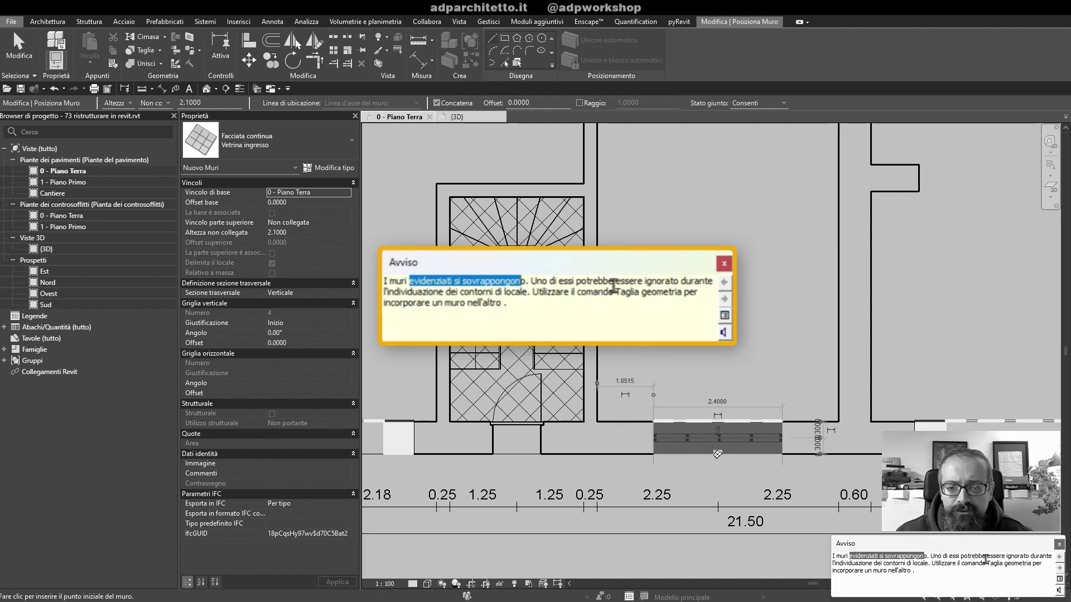
pyautogui.moveTo(866, 566); pyautogui.dragTo(1037, 571)
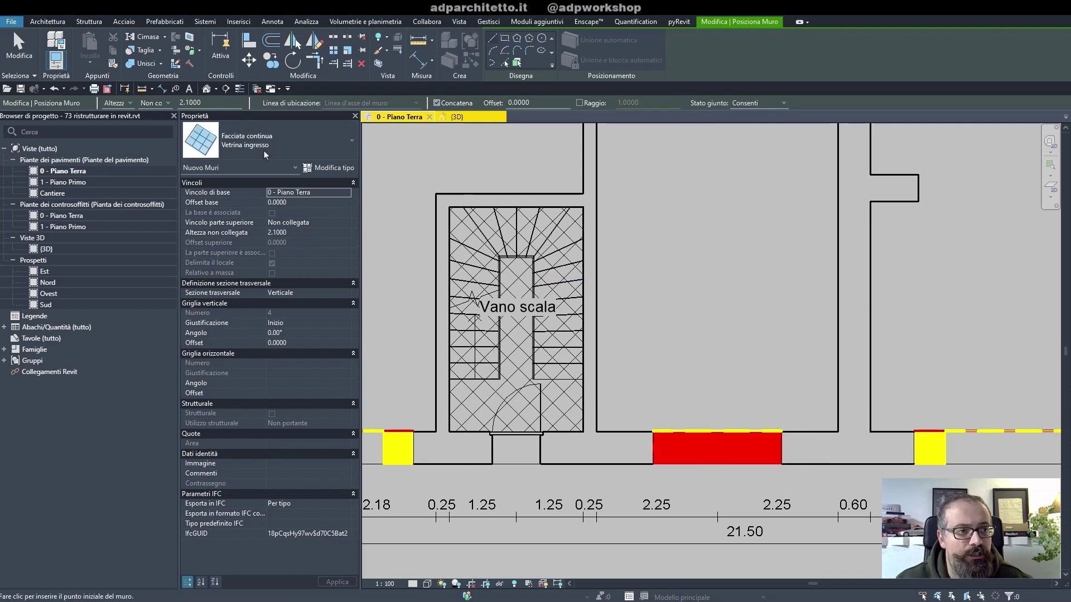
pyautogui.click(148, 53)
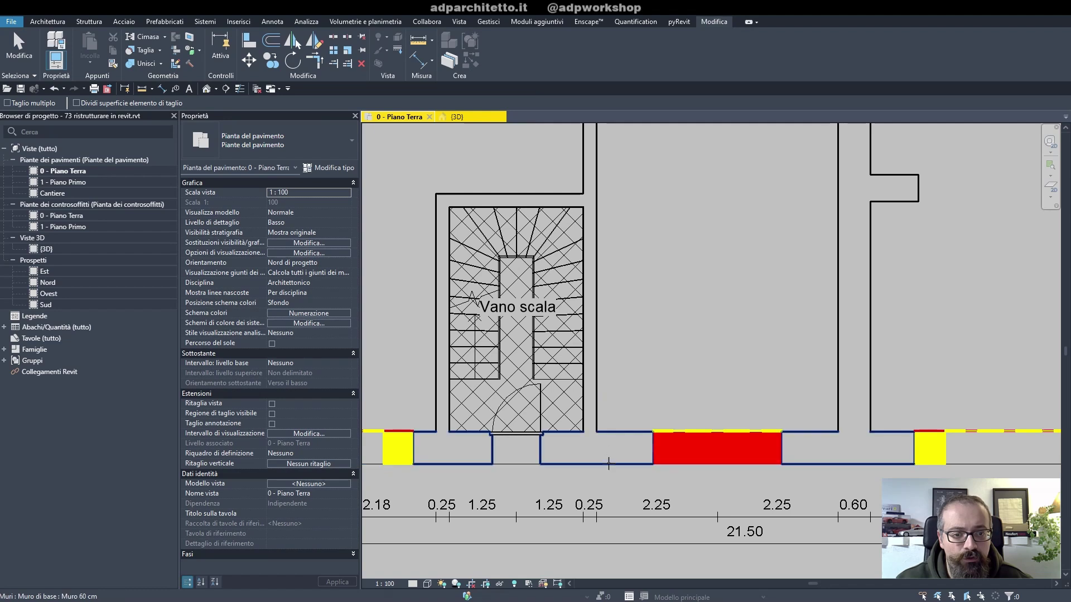
# - Cut the wall with the new curtain wall, check the garage door, and orbit the 3D view to the storefront
pyautogui.click(675, 449)
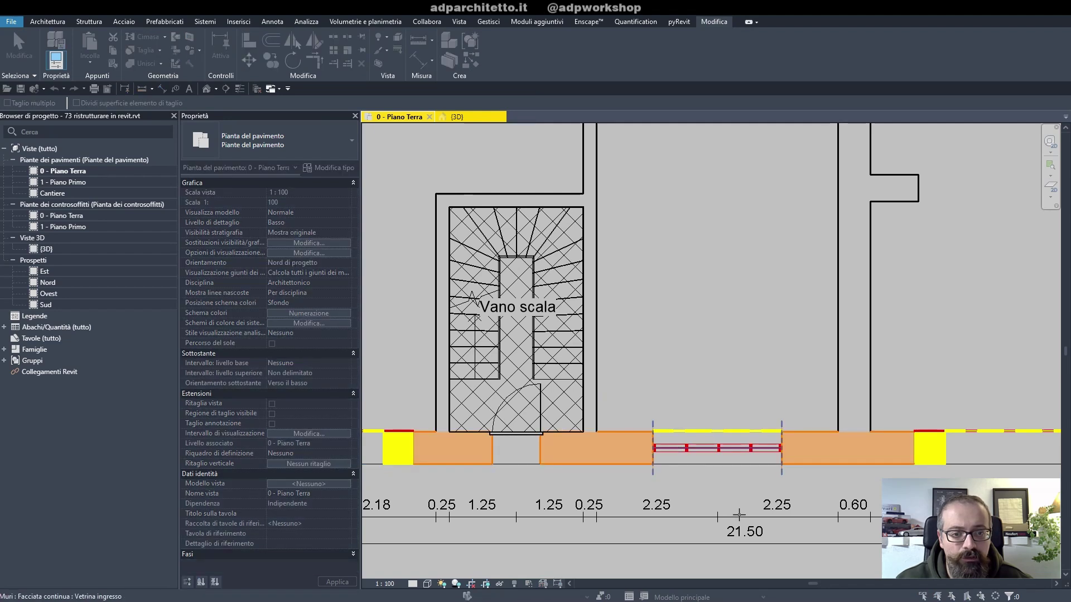
pyautogui.press('Escape')
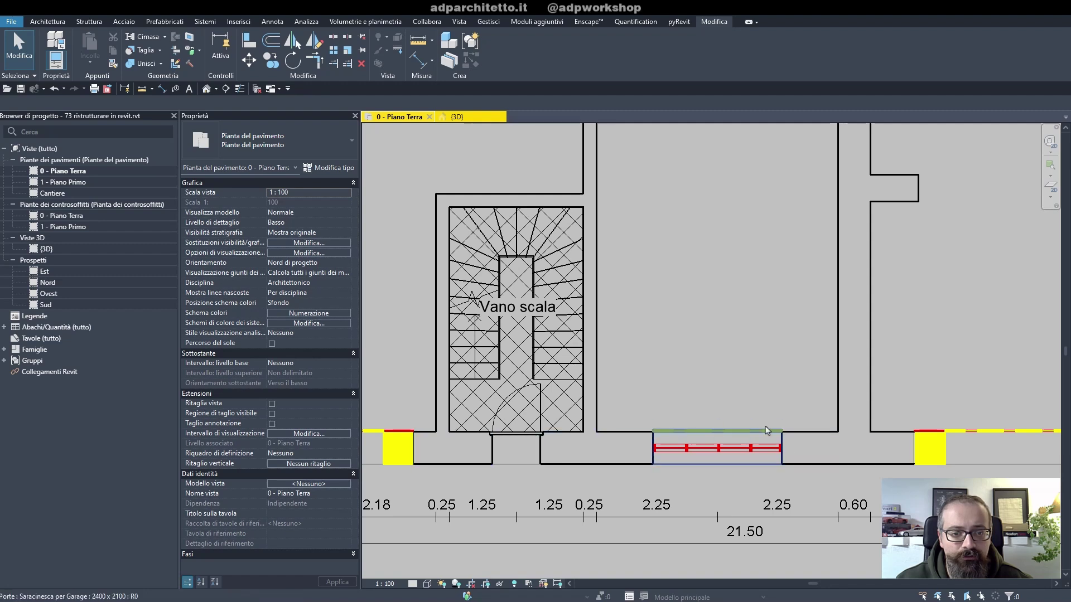
pyautogui.click(704, 437)
pyautogui.press('Escape')
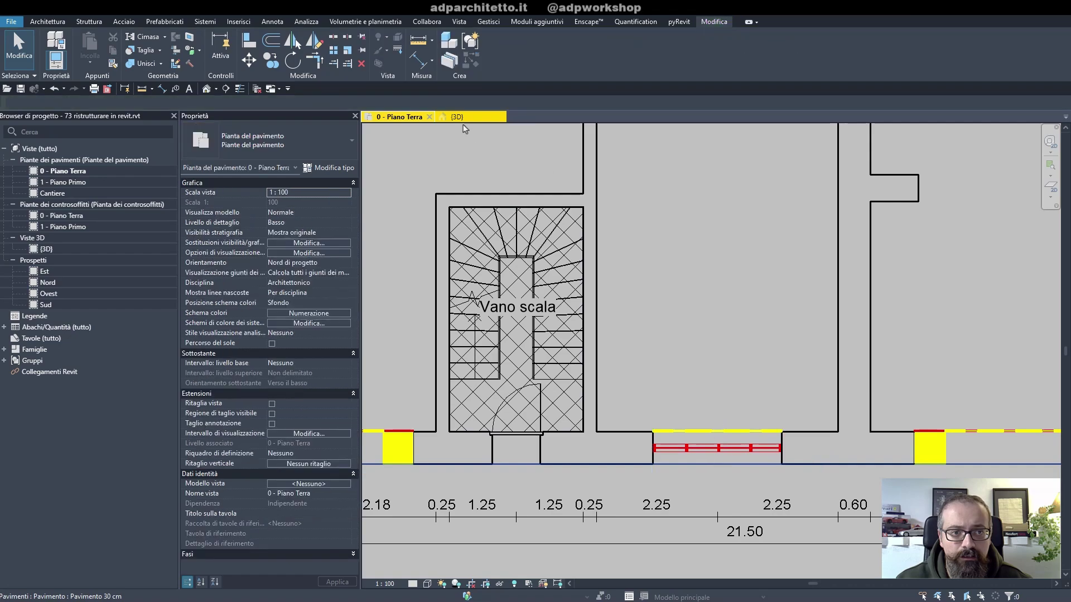
pyautogui.click(465, 123)
pyautogui.moveTo(574, 459)
pyautogui.keyDown('shift'); pyautogui.mouseDown(button='middle')
pyautogui.moveTo(685, 308)
pyautogui.moveTo(678, 373)
pyautogui.moveTo(687, 371)
pyautogui.mouseUp(button='middle'); pyautogui.keyUp('shift')
# - Unpin and delete the curtain wall's middle mullion
pyautogui.click(687, 373)
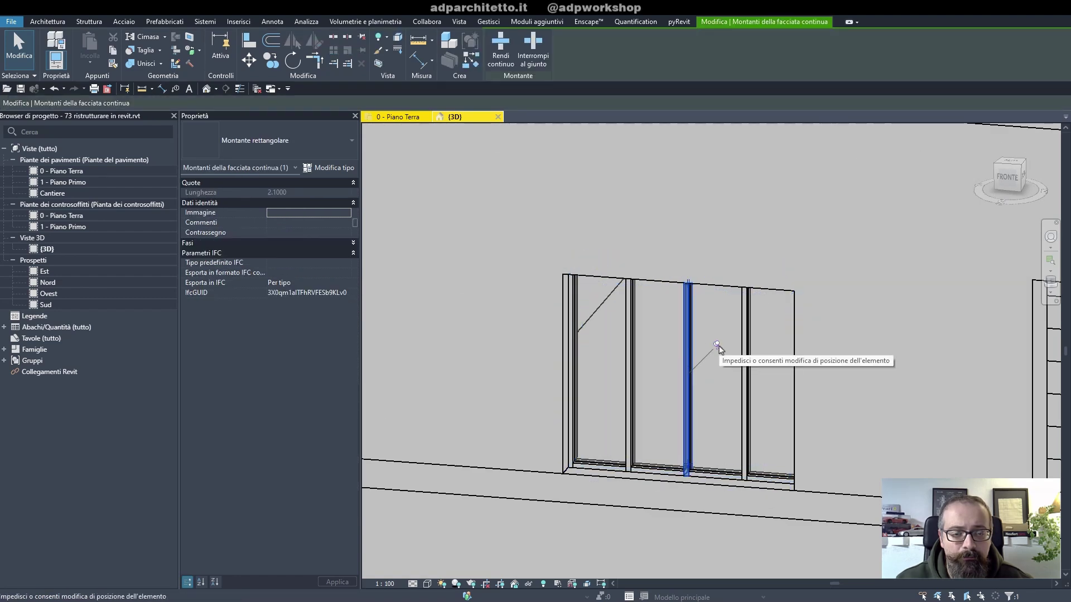
pyautogui.click(718, 346)
pyautogui.keyDown('shift'); pyautogui.moveTo(685, 420); pyautogui.dragTo(735, 406, button='middle'); pyautogui.keyUp('shift')
pyautogui.press('Delete')
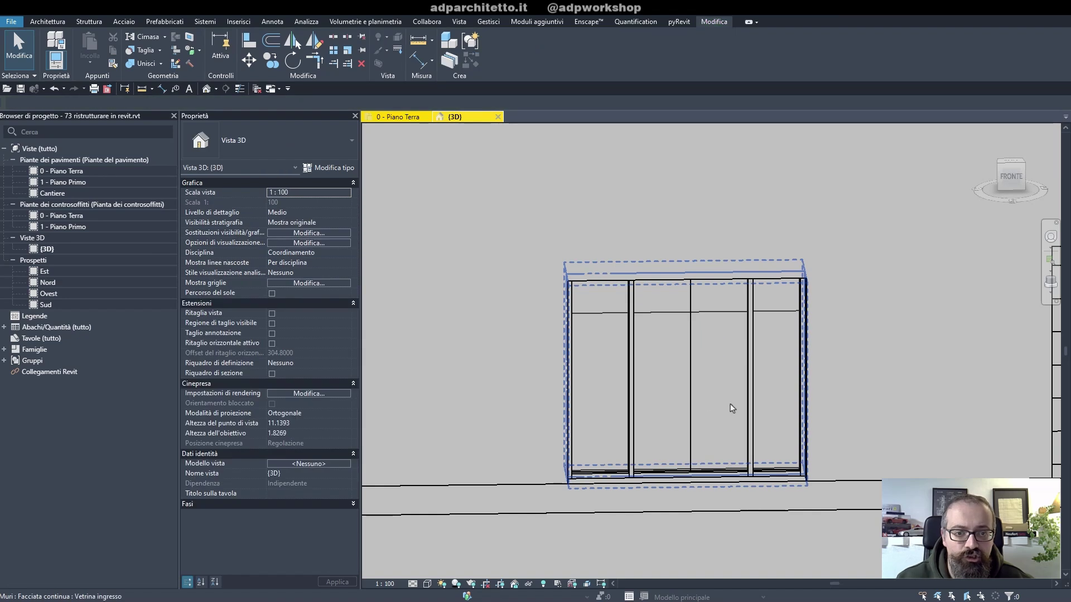
# - Remove the middle grid line by setting its right temporary dimension to 0
pyautogui.click(691, 405)
pyautogui.click(721, 347)
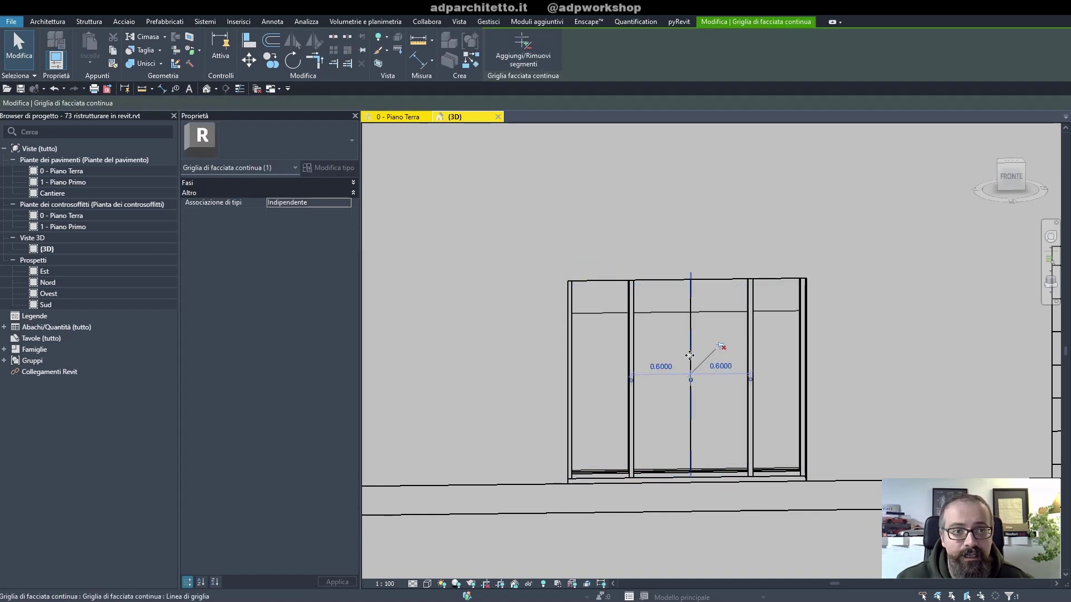
pyautogui.press('Escape')
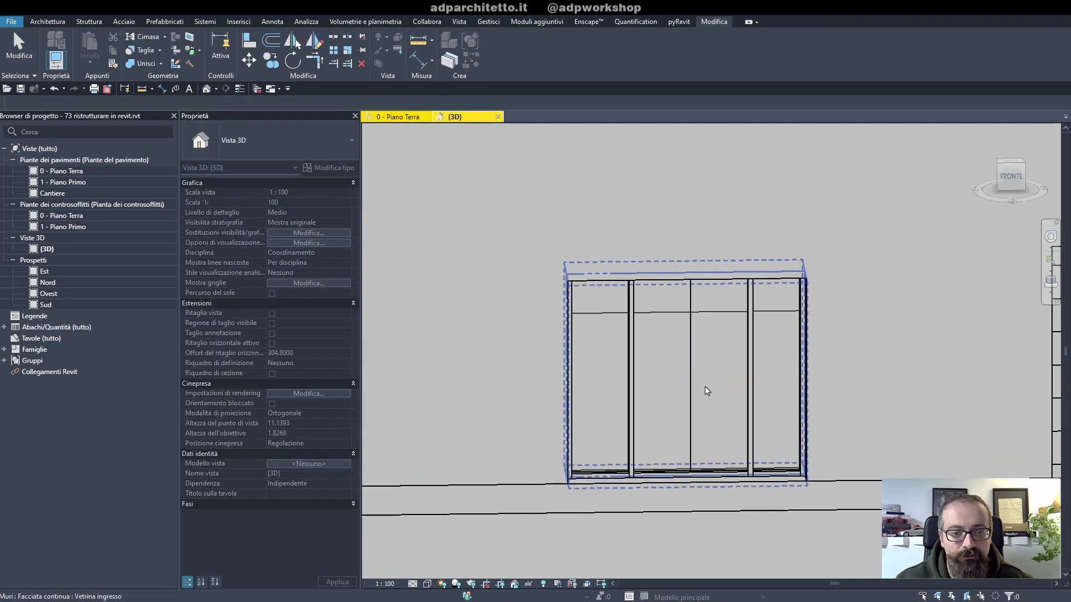
pyautogui.click(690, 364)
pyautogui.write('0')
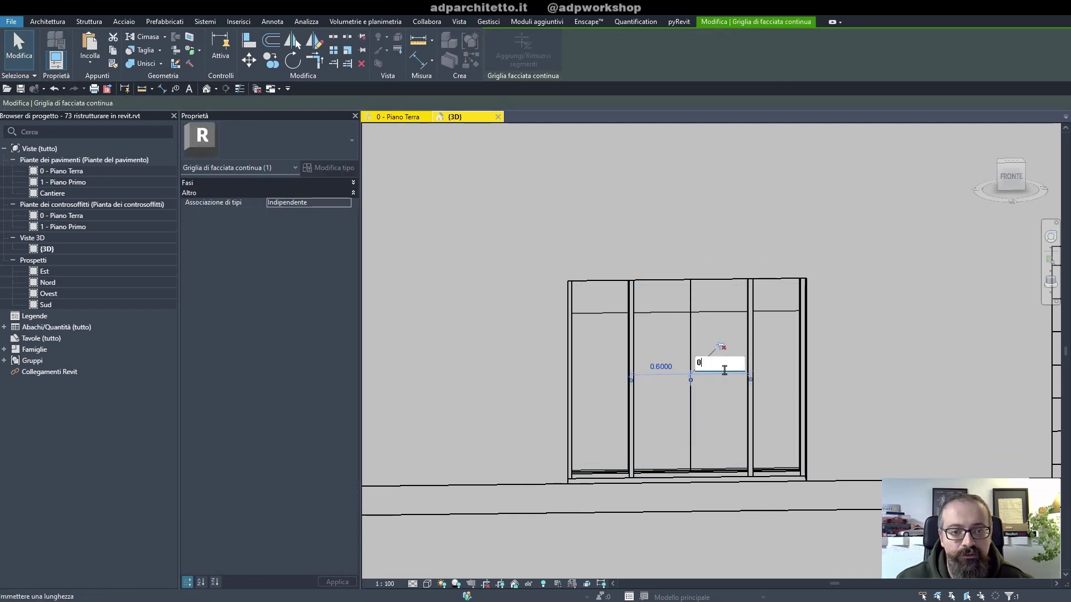
pyautogui.press('Return')
pyautogui.press('Escape')
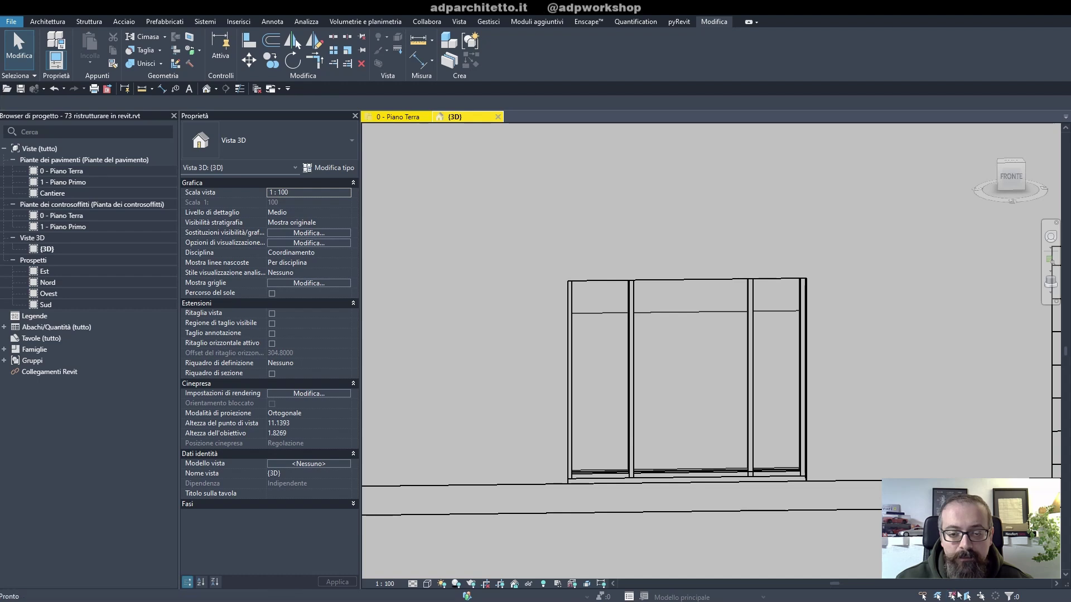
pyautogui.click(650, 364)
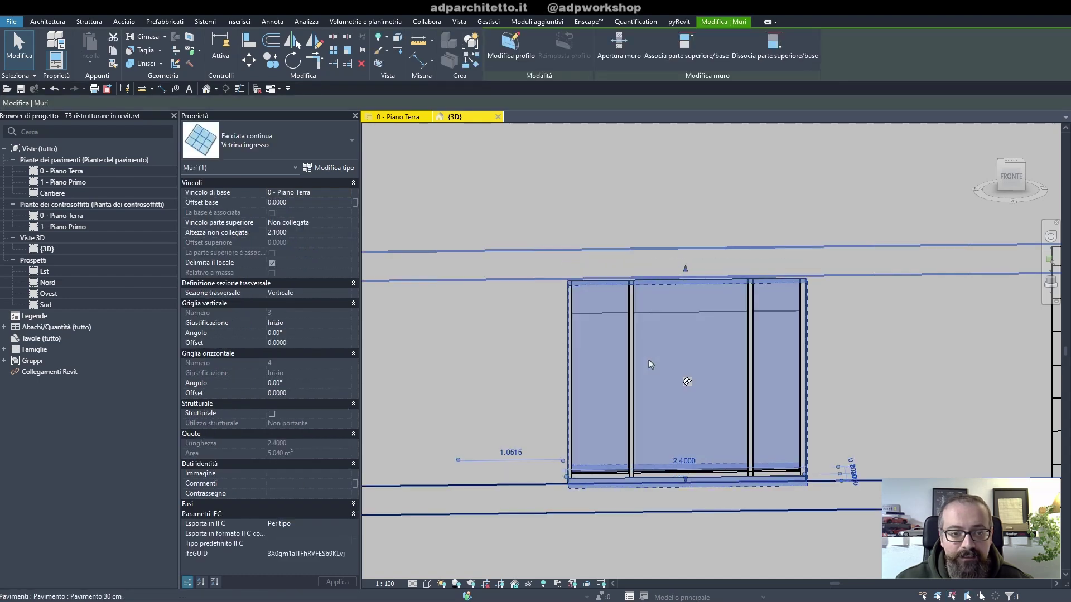
pyautogui.press('Tab')
pyautogui.click(650, 363)
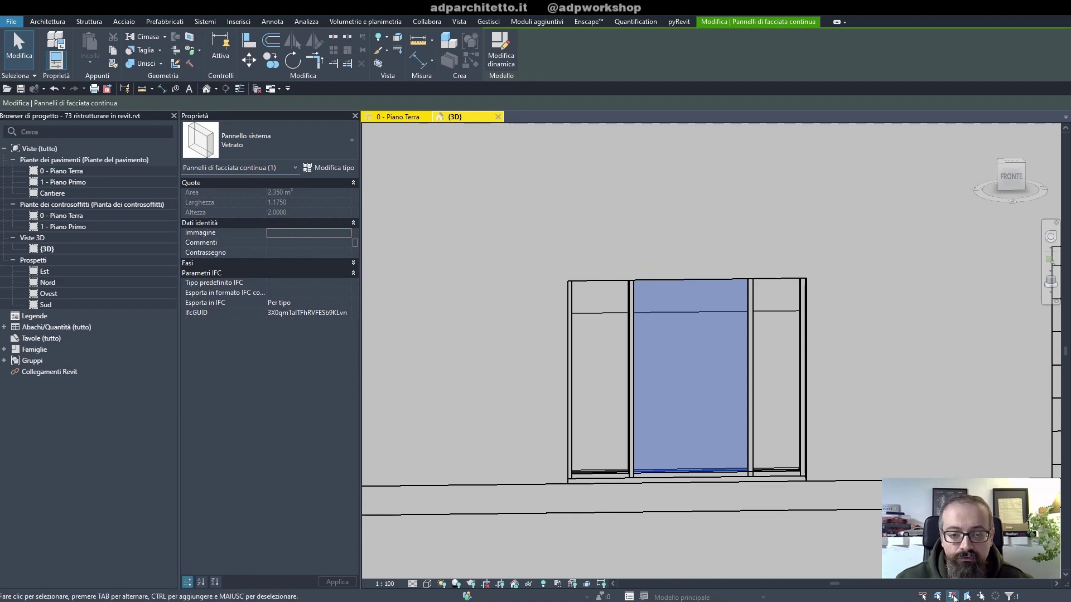
pyautogui.press('Escape')
pyautogui.press('Tab')
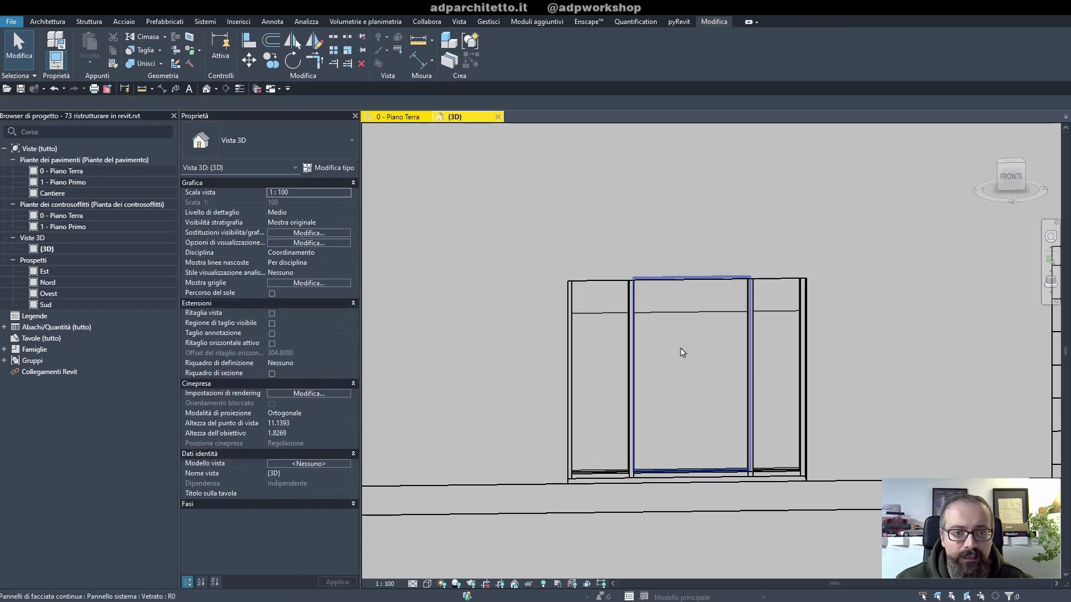
pyautogui.click(682, 352)
pyautogui.moveTo(717, 383)
pyautogui.keyDown('shift'); pyautogui.mouseDown(button='middle')
pyautogui.moveTo(742, 421)
pyautogui.moveTo(697, 404)
pyautogui.mouseUp(button='middle'); pyautogui.keyUp('shift')
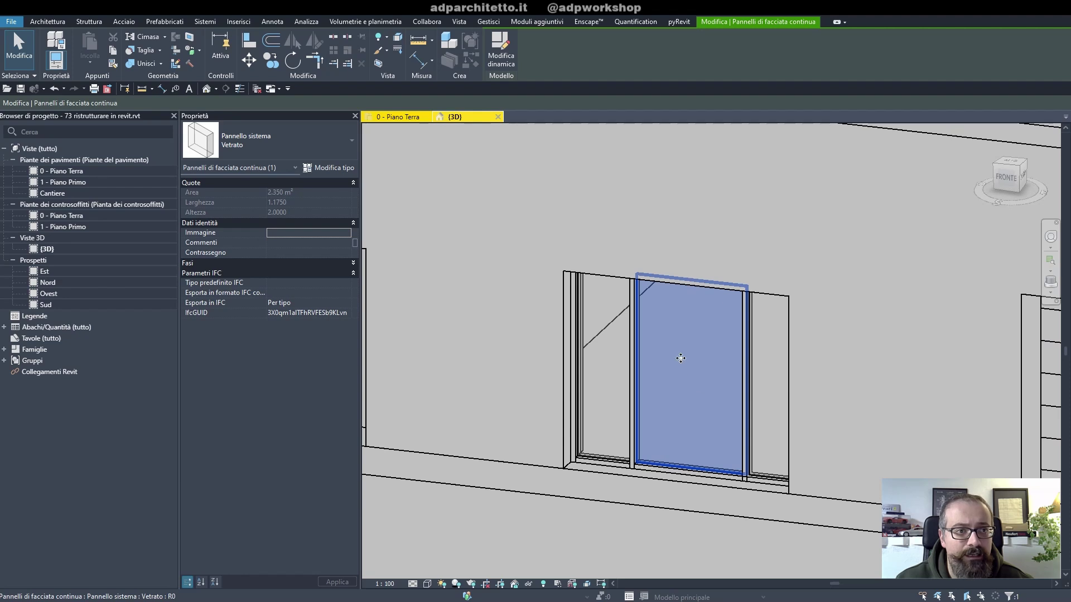
pyautogui.click(312, 141)
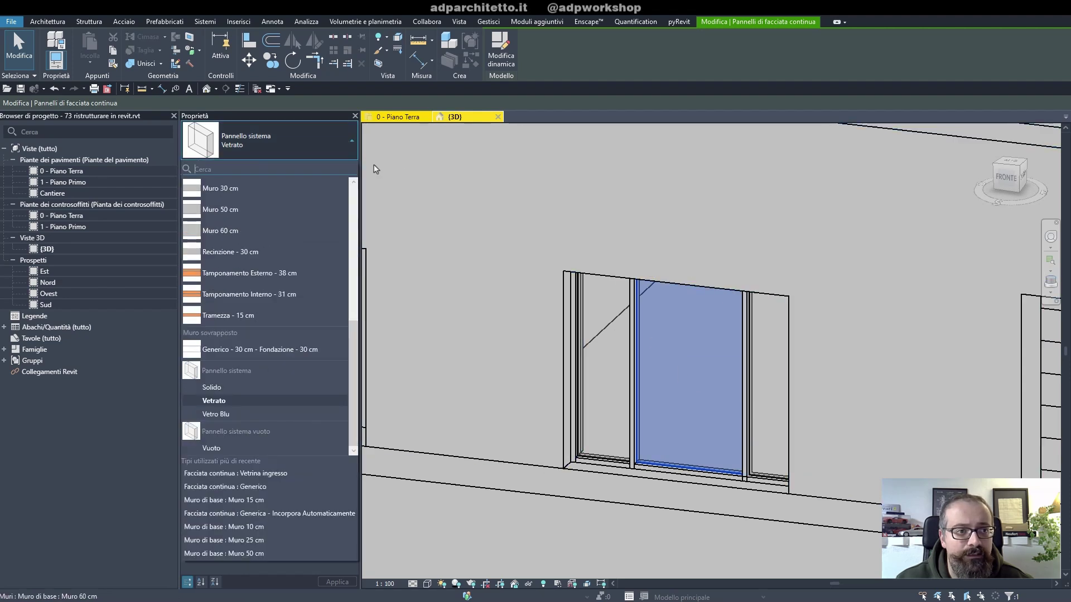
pyautogui.click(691, 378)
pyautogui.press('Escape')
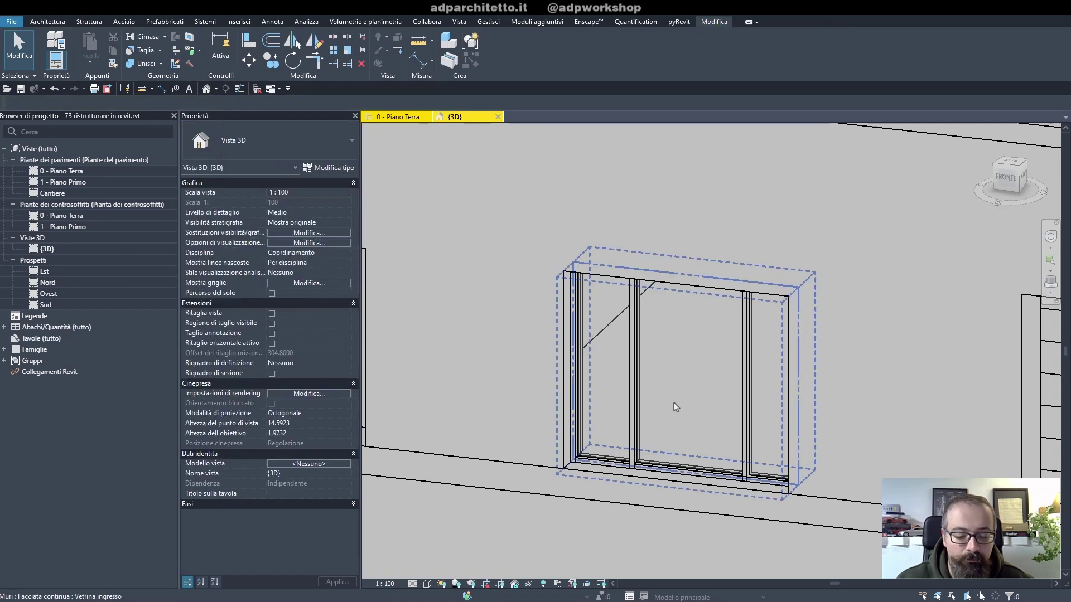
# - Load the Doppia Anta (2).rfa family from the Pannelli di facciata continua folder
pyautogui.click(238, 21)
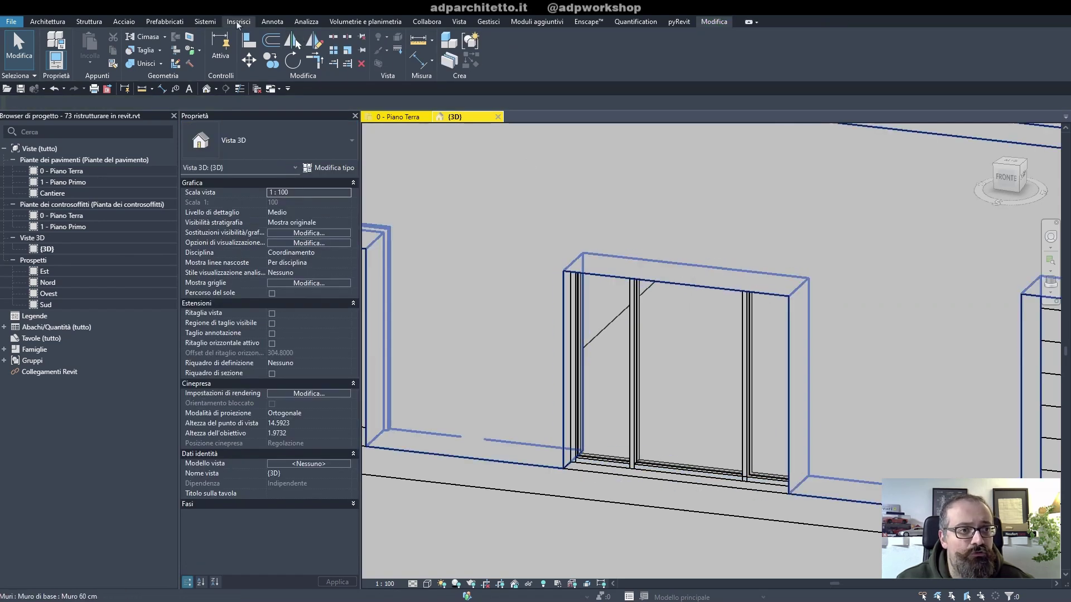
pyautogui.click(618, 59)
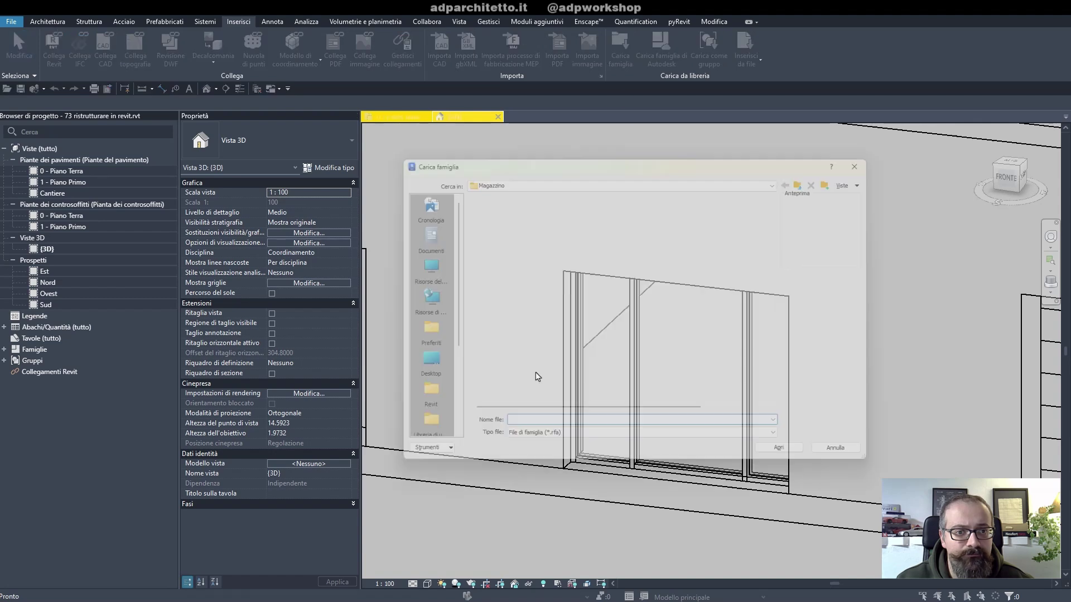
pyautogui.doubleClick(515, 374)
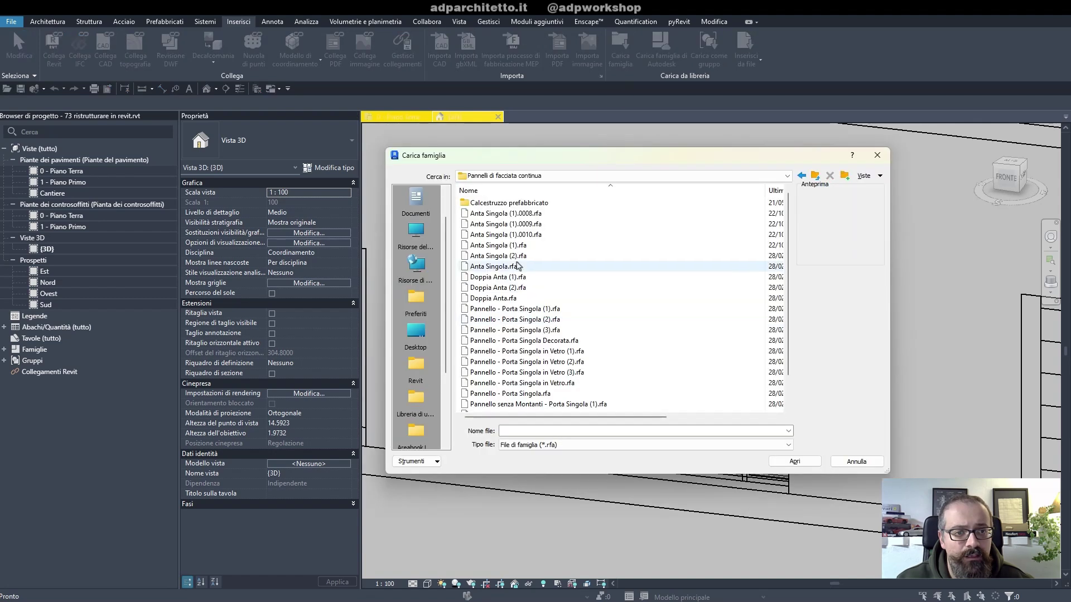
pyautogui.click(514, 288)
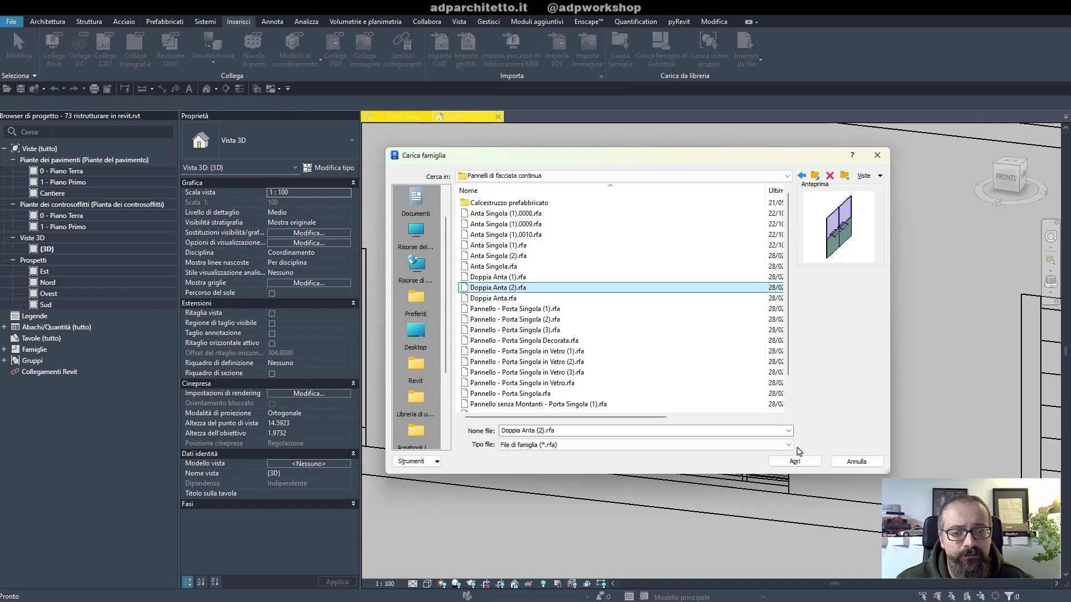
pyautogui.click(795, 461)
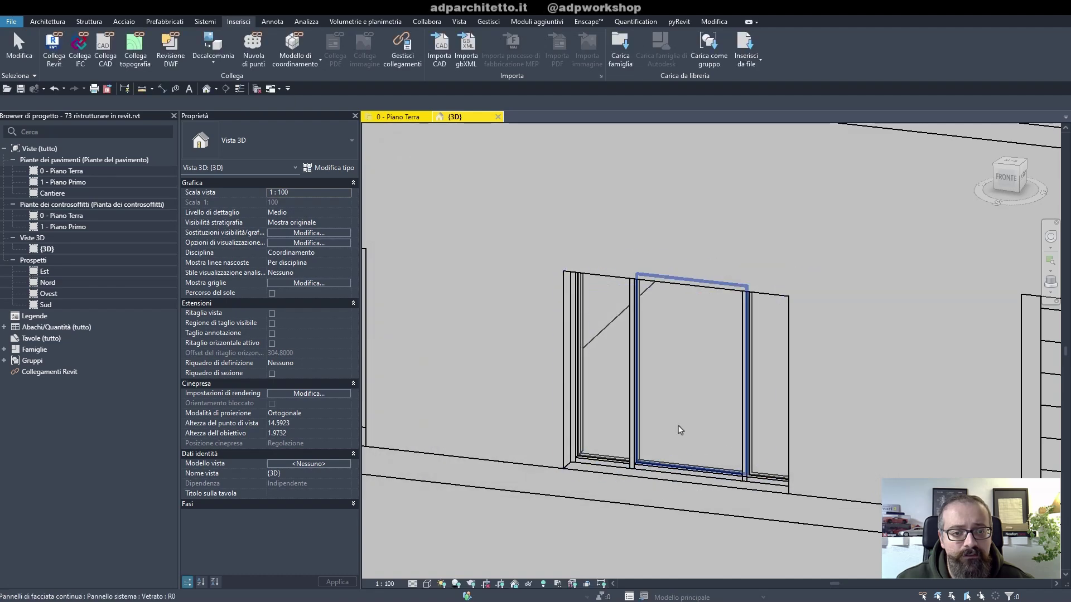
# - Change the central glass panel's type to Doppia Anta (2)
pyautogui.click(679, 427)
pyautogui.click(296, 147)
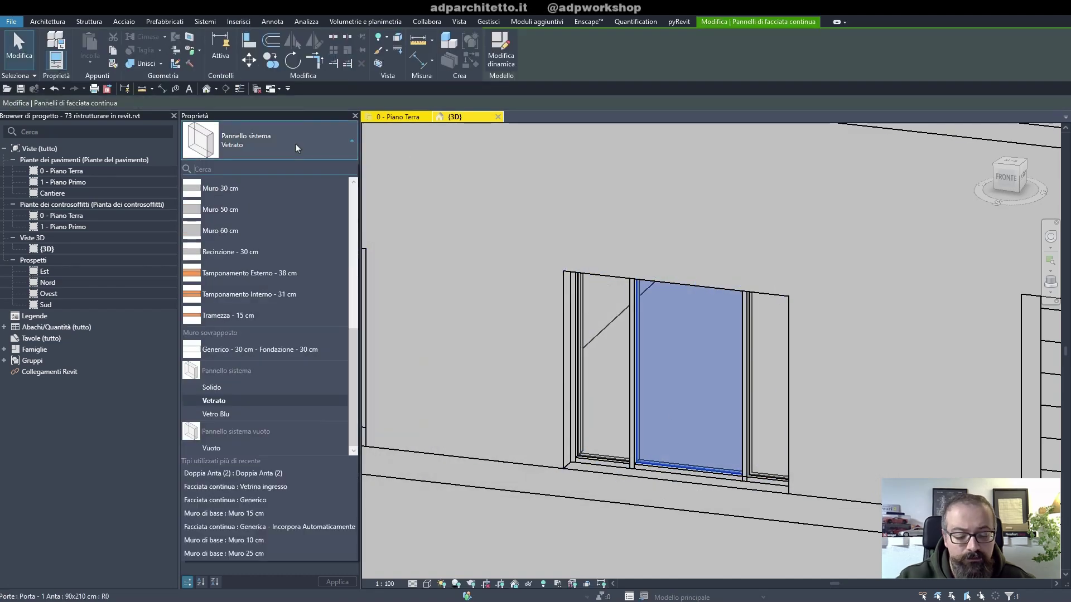
pyautogui.write('doppi')
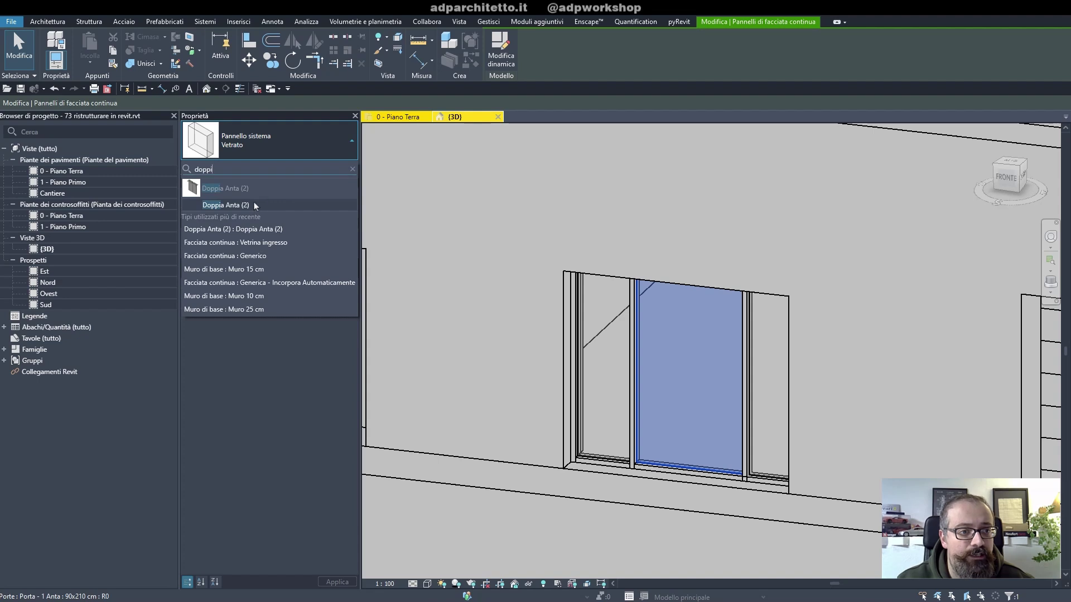
pyautogui.click(253, 204)
# - Switch to the 0 - Piano Terra plan and set its detail level to Medio
pyautogui.hotkey('ctrl', 'Tab')
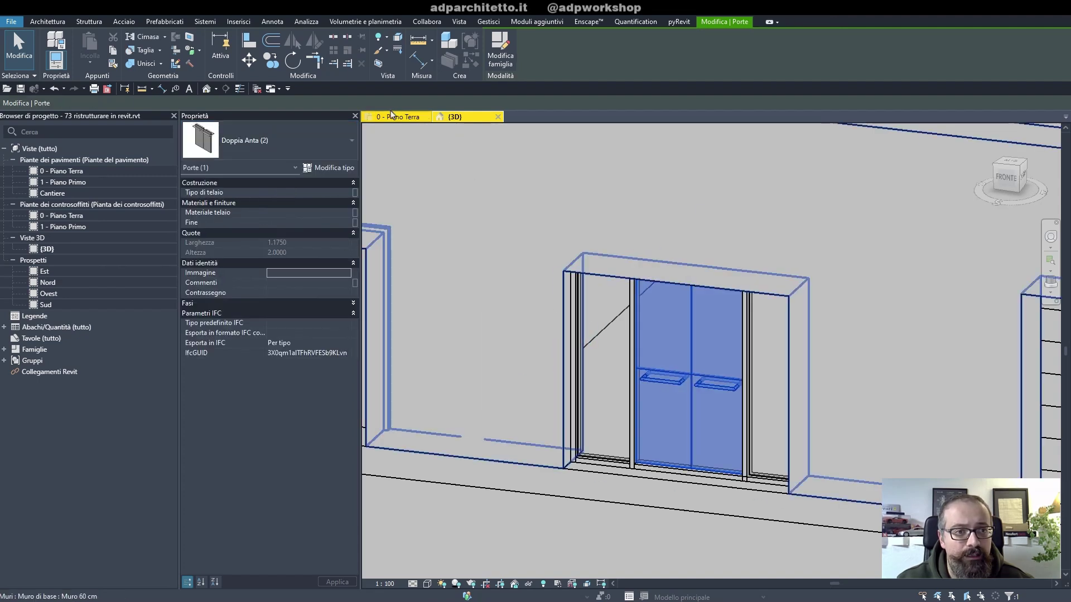
pyautogui.click(433, 566)
pyautogui.click(413, 583)
pyautogui.click(427, 560)
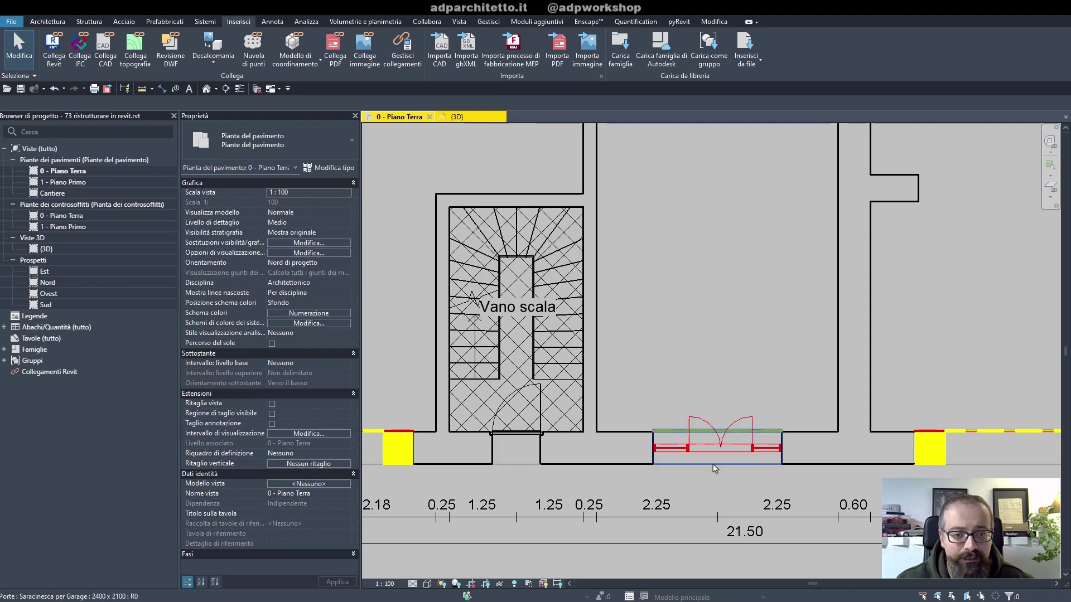
pyautogui.scroll(-3, 716, 388)
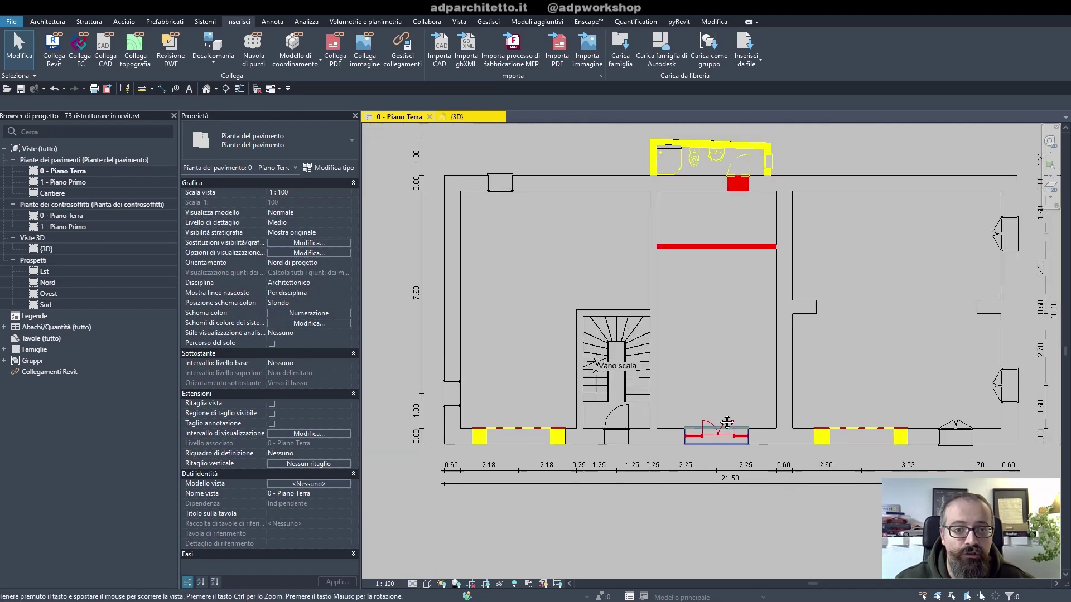
pyautogui.scroll(3, 719, 427)
pyautogui.scroll(-1, 722, 424)
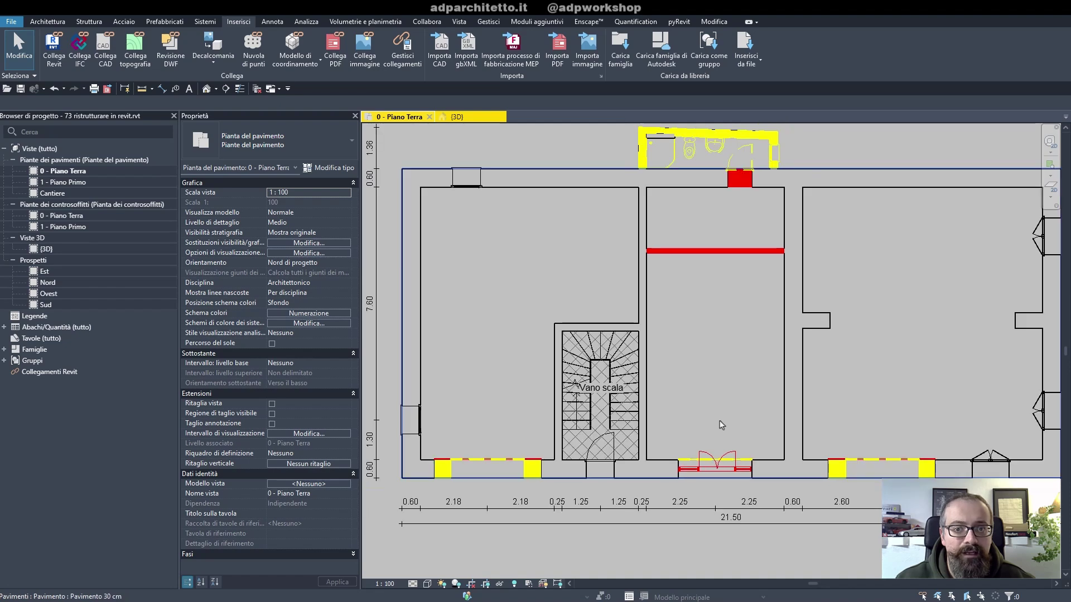
# - Place a Porta - 1 Anta 80x210 cm door in the red interior wall
pyautogui.press('d')
pyautogui.press('r')
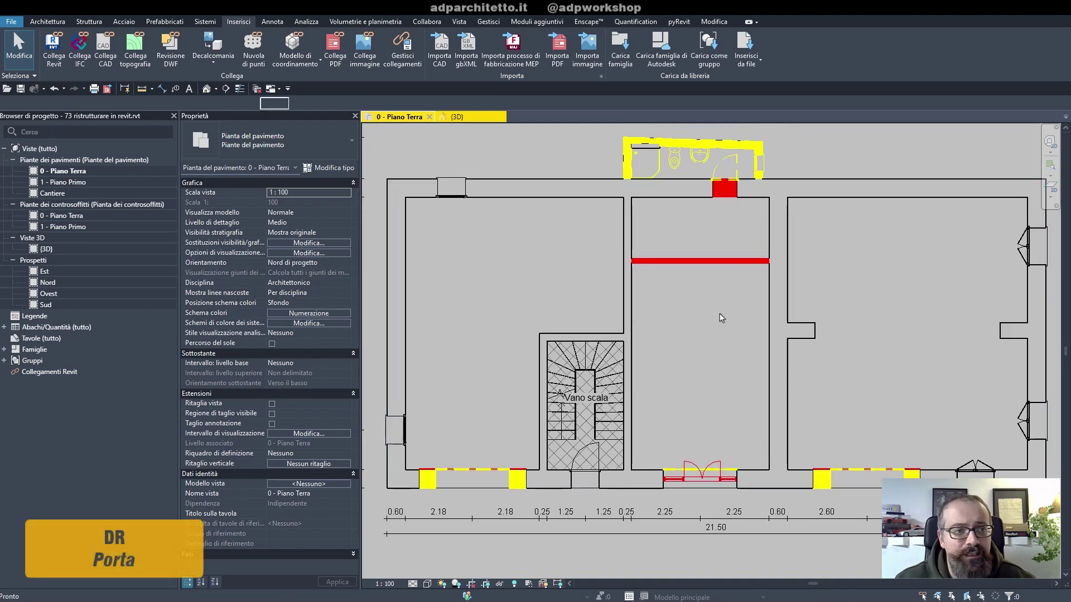
pyautogui.click(307, 146)
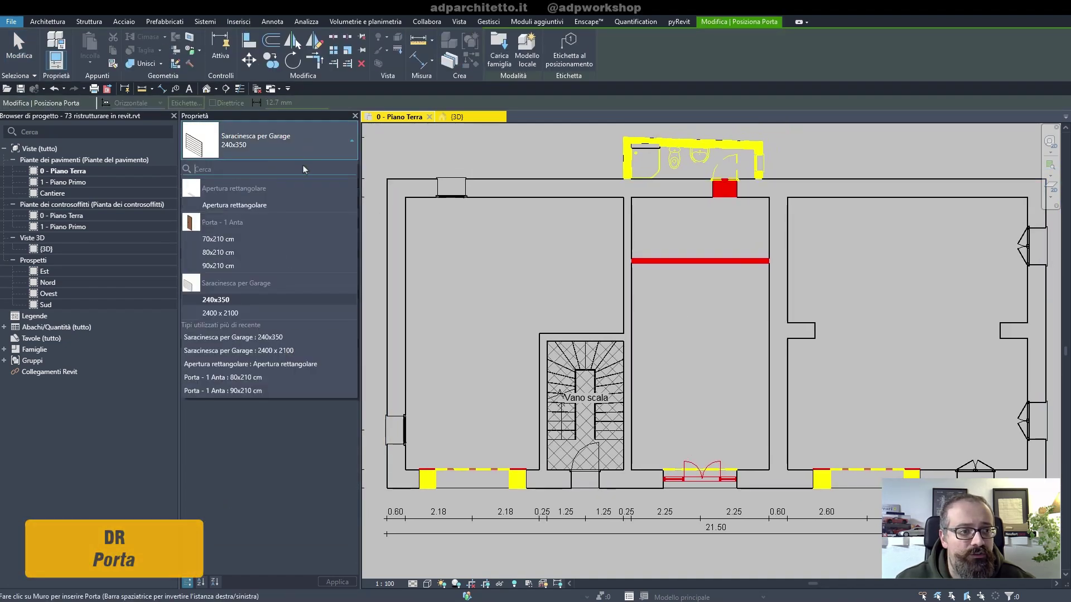
pyautogui.click(240, 258)
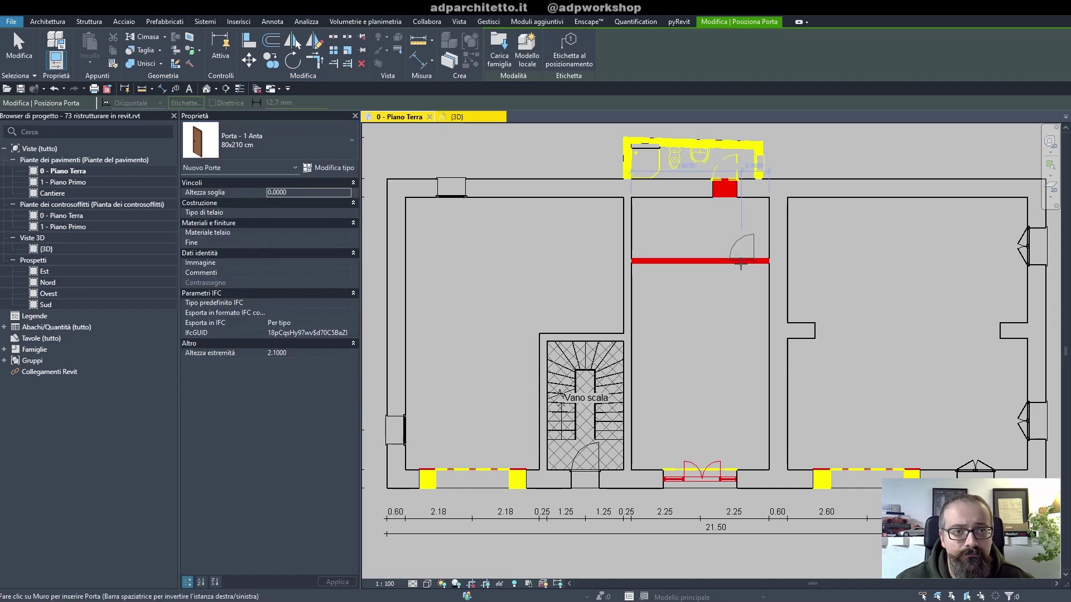
pyautogui.click(740, 261)
pyautogui.press('Escape')
pyautogui.click(697, 164)
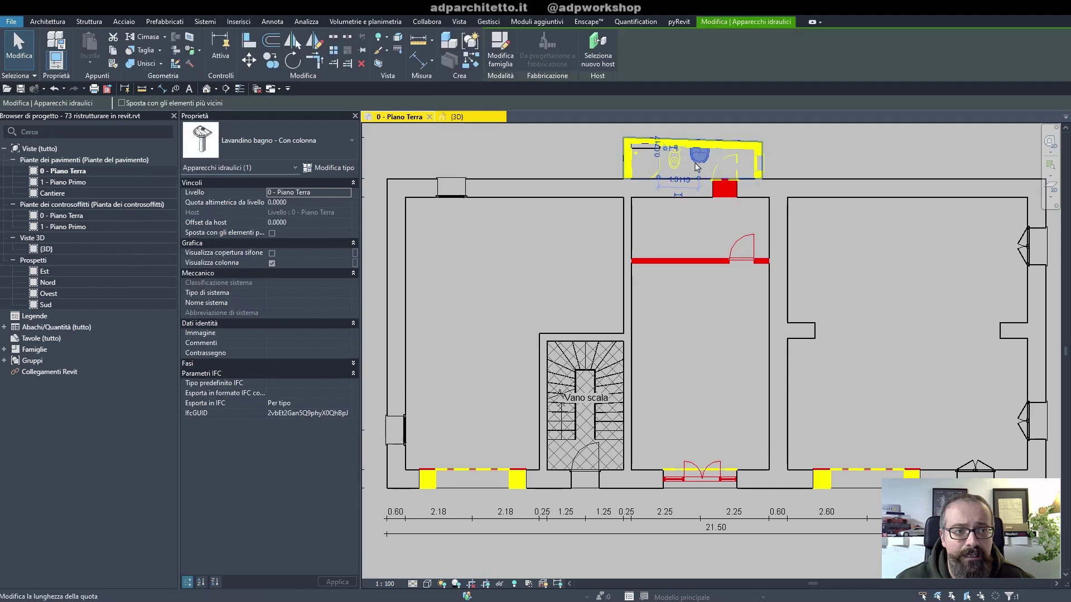
# - Add a matching washbasin and WC along the top wall of the room below, using Crea simile
pyautogui.press('c')
pyautogui.press('s')
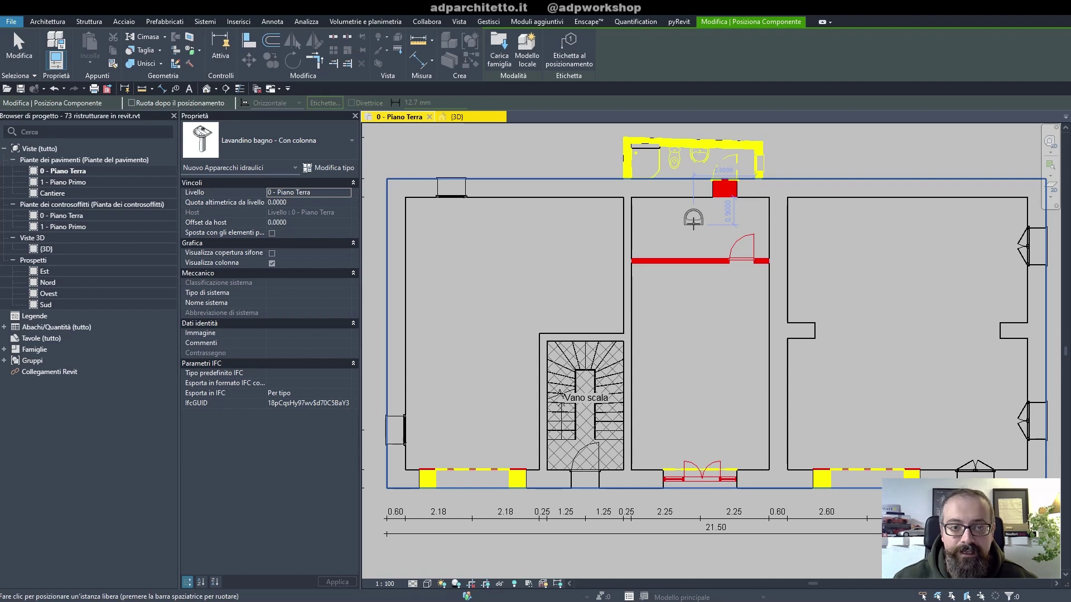
pyautogui.scroll(2, 693, 222)
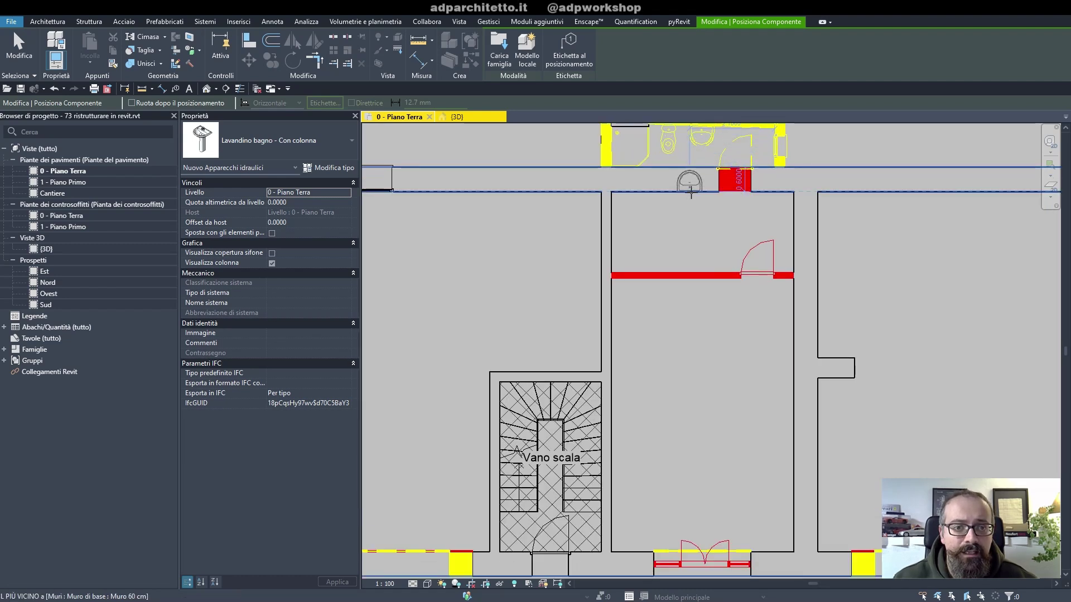
pyautogui.click(692, 200)
pyautogui.press('Escape')
pyautogui.press('Escape')
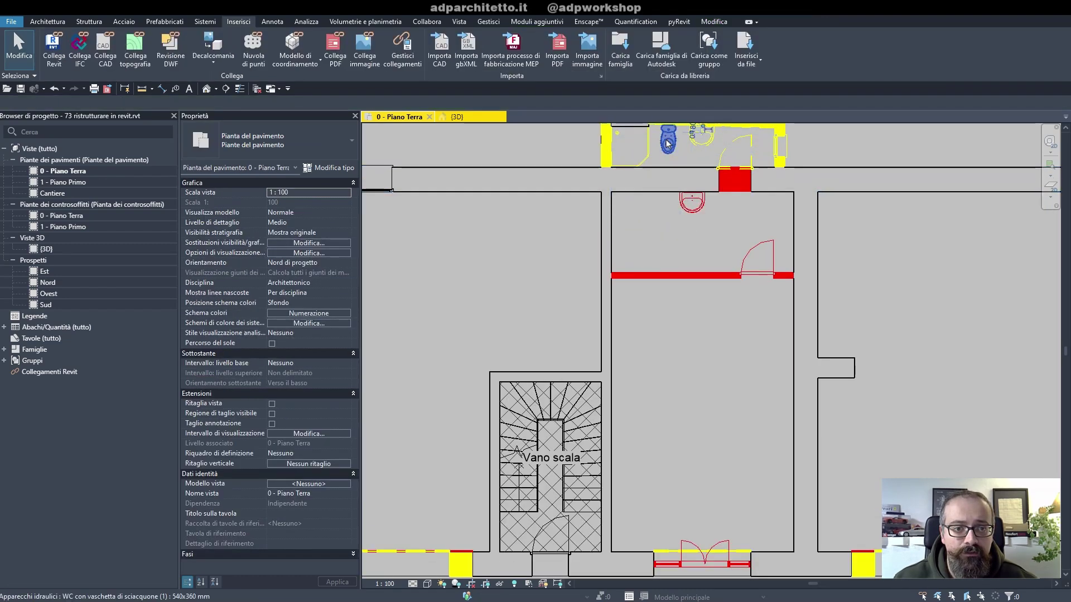
pyautogui.click(667, 146)
pyautogui.press('c')
pyautogui.press('s')
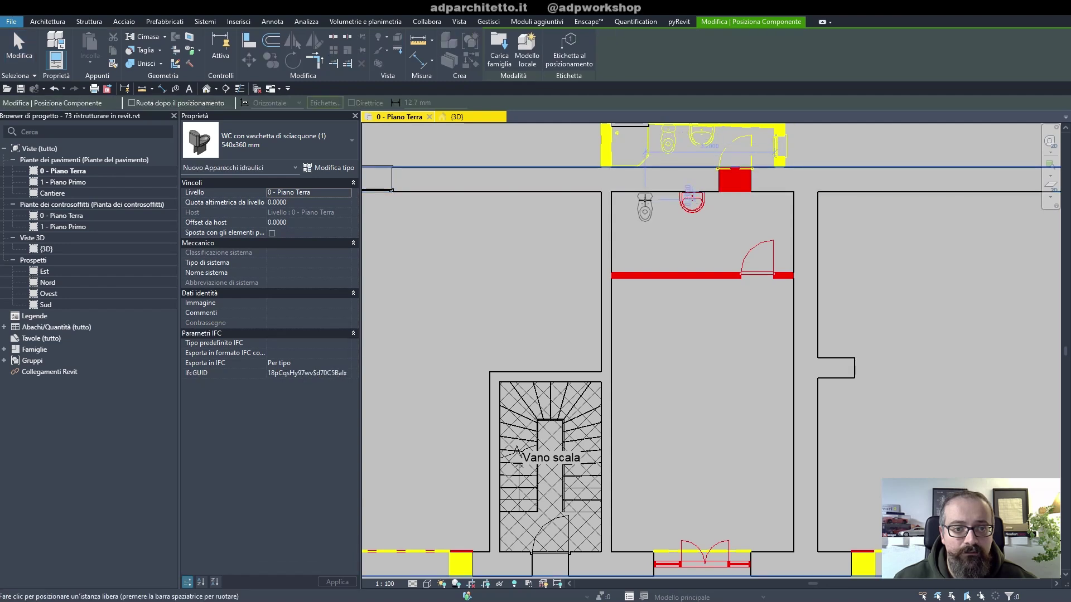
pyautogui.click(645, 209)
pyautogui.press('Escape')
# - Add a rotated copy of the shower tray in the room's upper-left corner
pyautogui.click(630, 146)
pyautogui.press('c')
pyautogui.press('s')
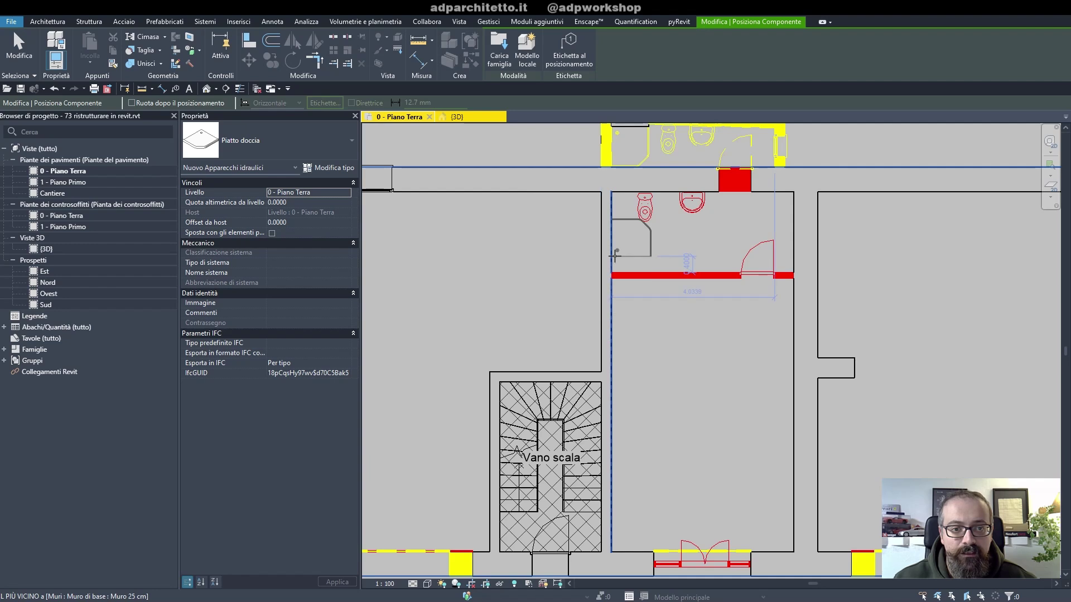
pyautogui.press('space')
pyautogui.click(649, 232)
pyautogui.press('Escape')
# - Shift the new WC and washbasin to the right within the room
pyautogui.click(645, 209)
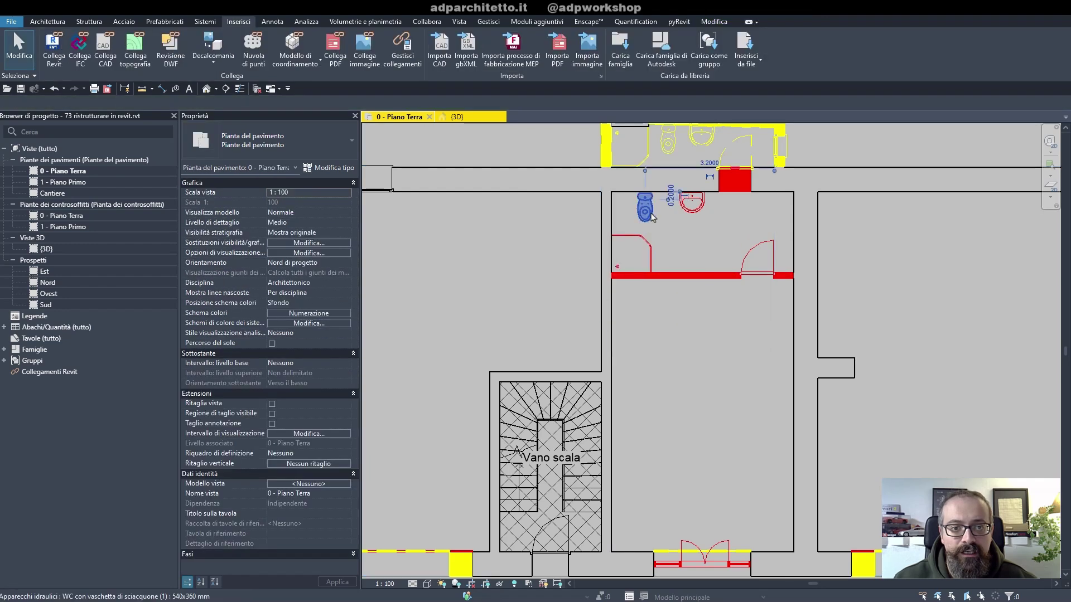
pyautogui.keyDown('ctrl'); pyautogui.click(687, 210); pyautogui.keyUp('ctrl')
pyautogui.moveTo(687, 210); pyautogui.dragTo(737, 209)
# - Draw a 15 cm partition wall from the top wall to the lower wall, splitting the room
pyautogui.press('w')
pyautogui.press('a')
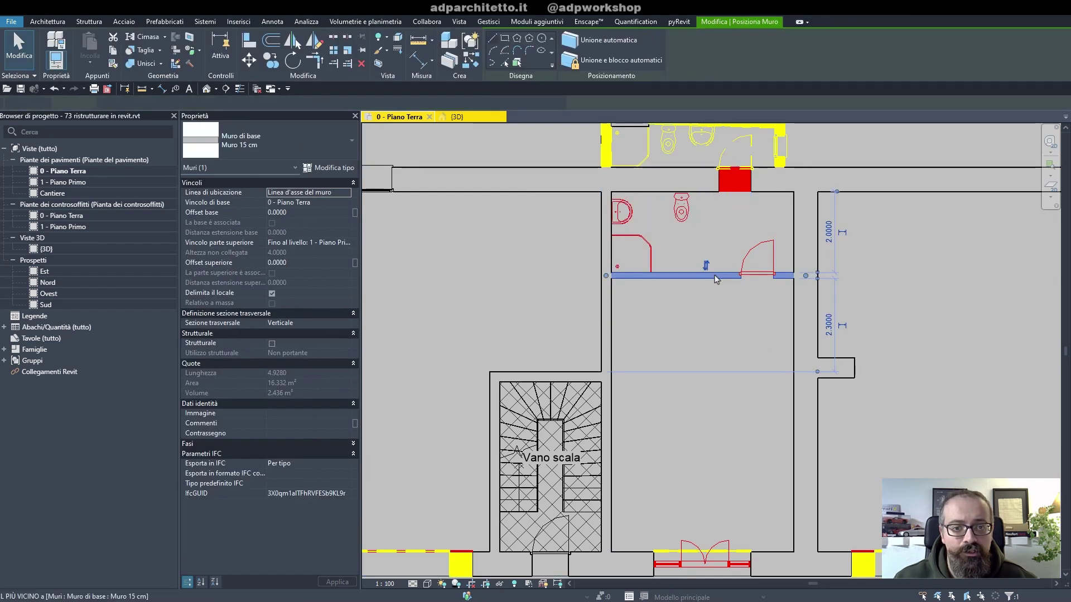
pyautogui.click(709, 194)
pyautogui.click(709, 274)
pyautogui.press('Escape')
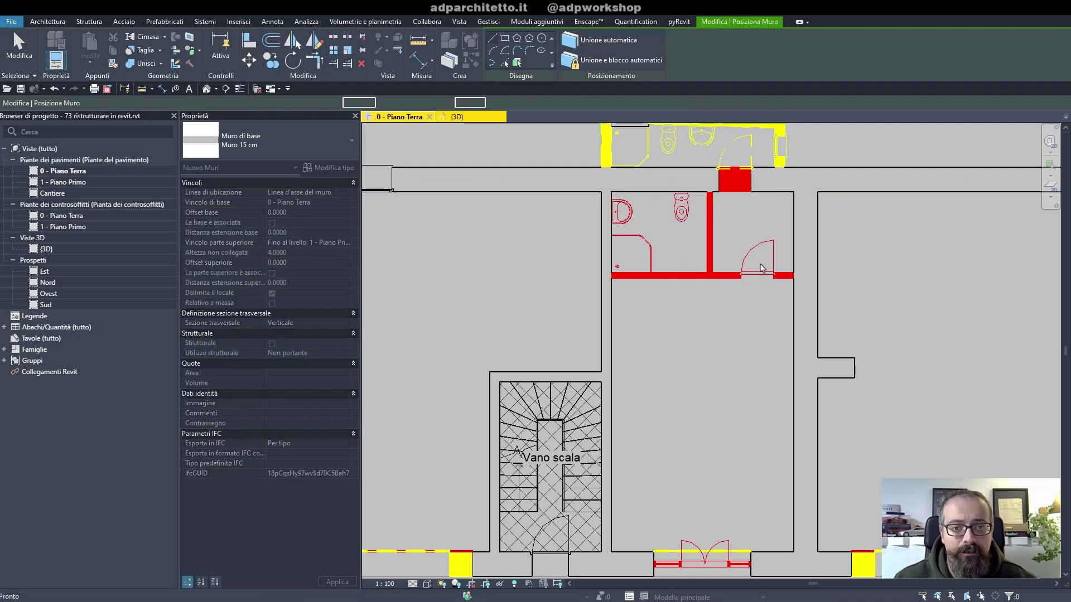
# - Slide the existing door slightly along its wall and add a new door in the partition
pyautogui.click(756, 264)
pyautogui.moveTo(755, 264); pyautogui.dragTo(742, 264)
pyautogui.press('c')
pyautogui.press('s')
pyautogui.click(709, 214)
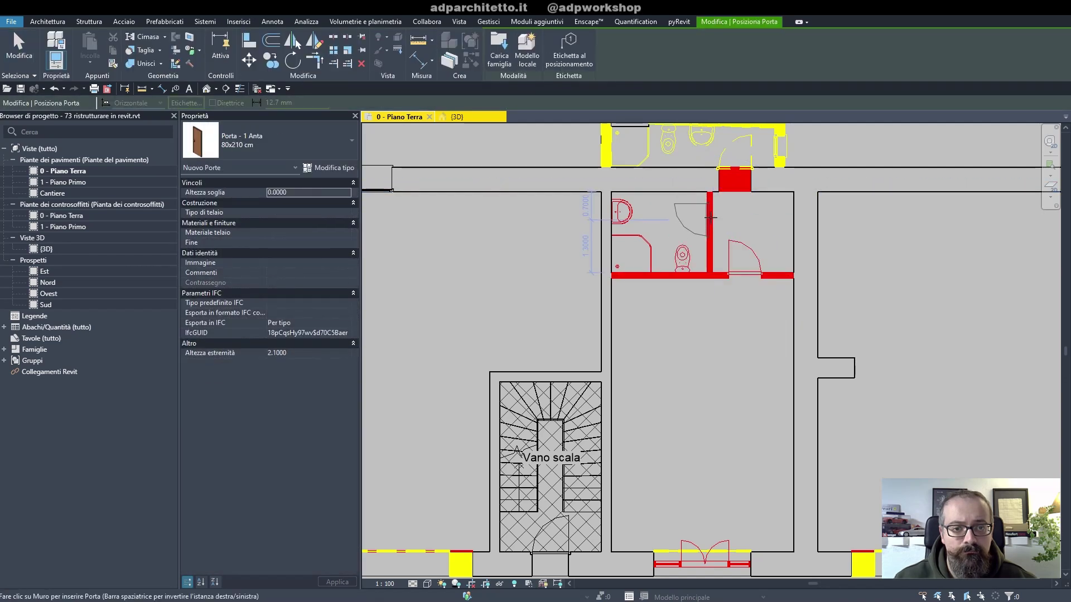
pyautogui.press('Escape')
pyautogui.press('Escape')
# - Rotate the WC a quarter turn and set it against the new bathroom's left wall
pyautogui.moveTo(713, 299); pyautogui.dragTo(712, 344, button='middle')
pyautogui.scroll(2, 711, 344)
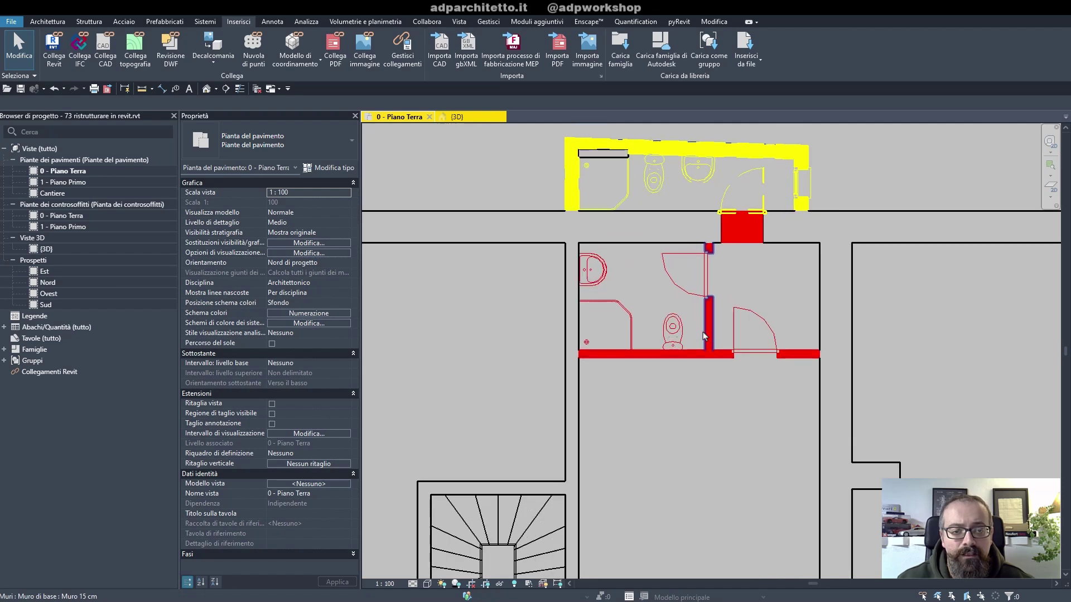
pyautogui.click(674, 337)
pyautogui.press('space')
pyautogui.press('space')
pyautogui.moveTo(674, 337)
pyautogui.mouseDown()
pyautogui.moveTo(631, 290)
pyautogui.moveTo(642, 280)
pyautogui.moveTo(690, 364)
pyautogui.mouseUp()
pyautogui.press('space')
pyautogui.press('space')
pyautogui.moveTo(639, 290); pyautogui.dragTo(593, 272)
pyautogui.press('Escape')
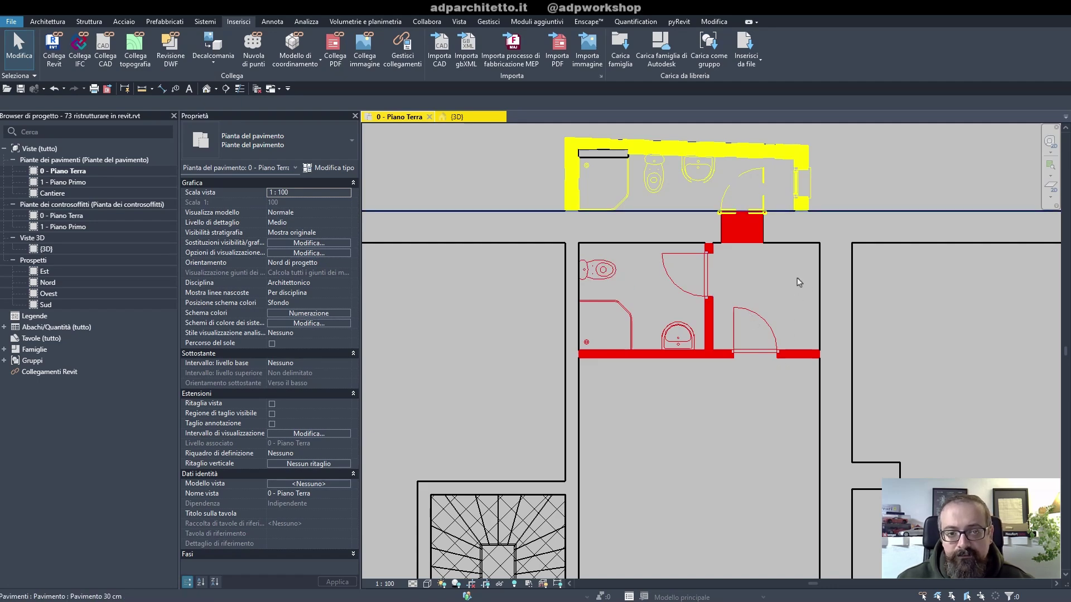
# - Check the original door and zoom around to review the bathroom layout
pyautogui.click(763, 357)
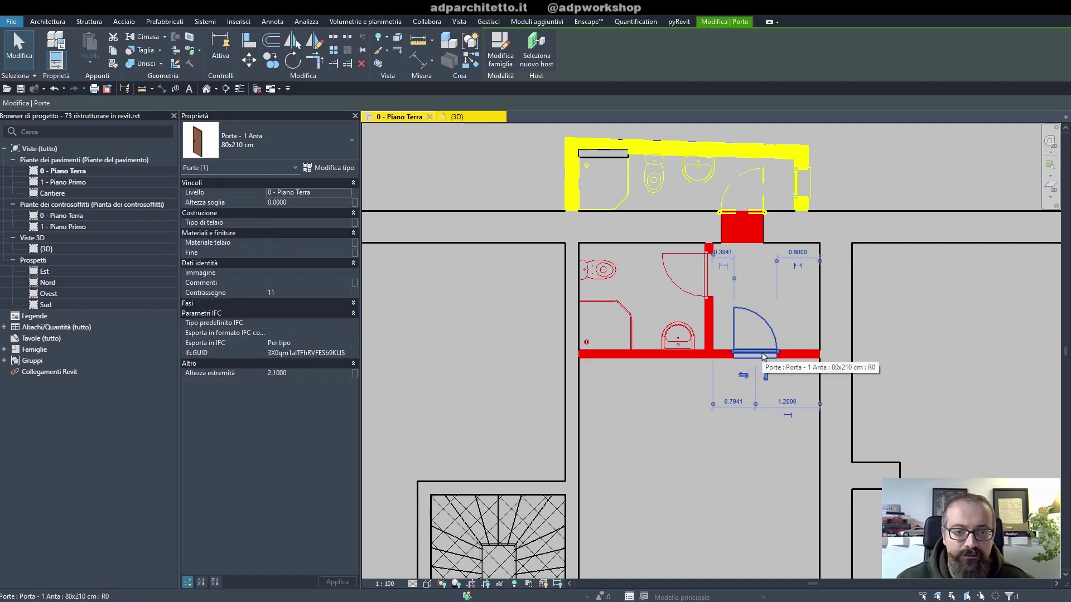
pyautogui.press('Escape')
pyautogui.scroll(-3, 648, 370)
pyautogui.scroll(-2, 676, 304)
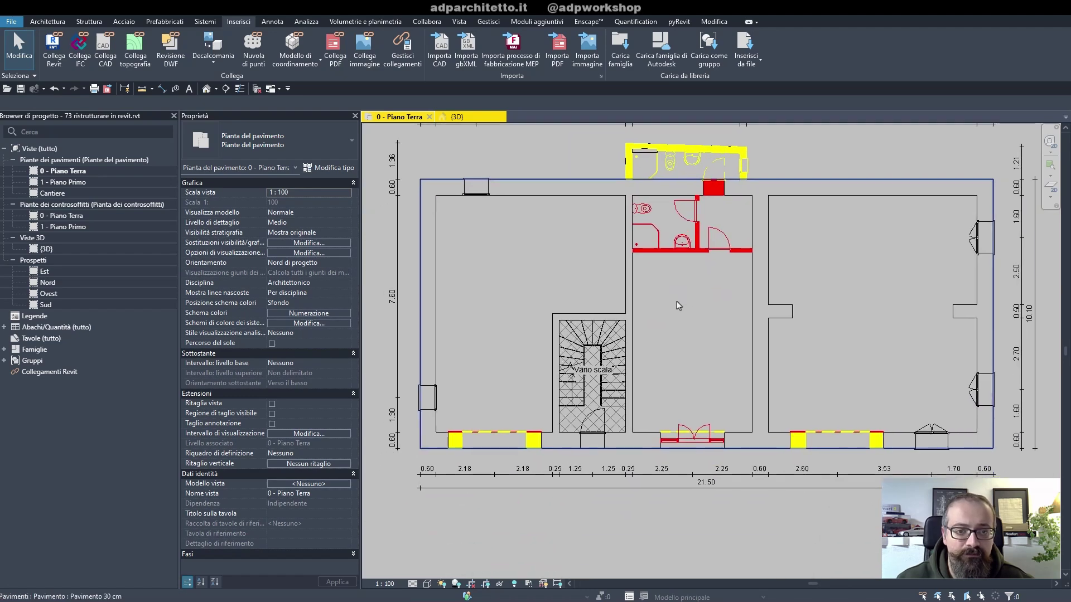
pyautogui.scroll(3, 681, 305)
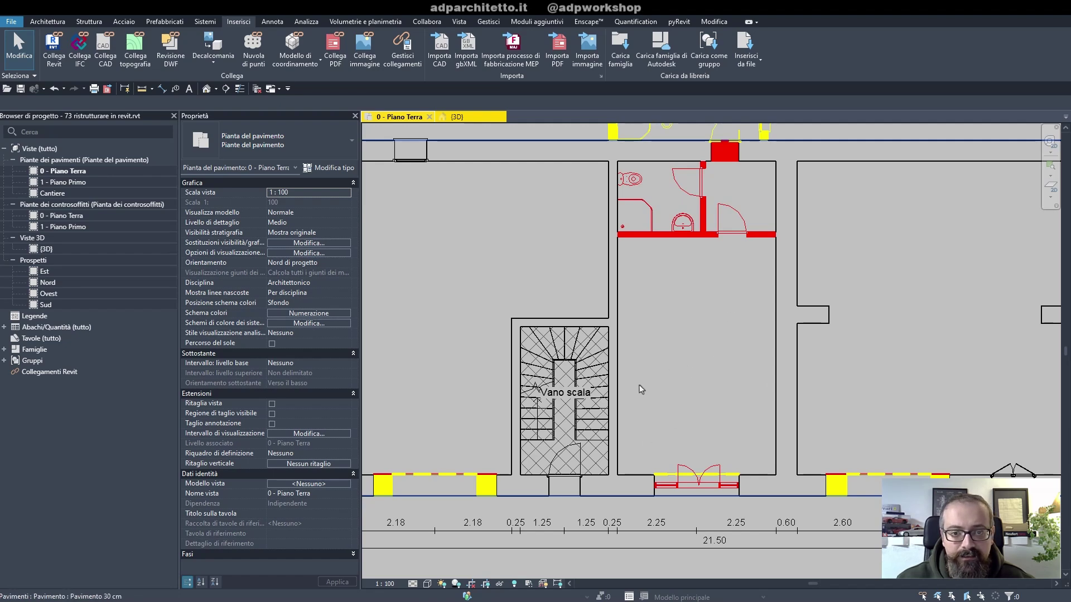
pyautogui.scroll(-2, 642, 390)
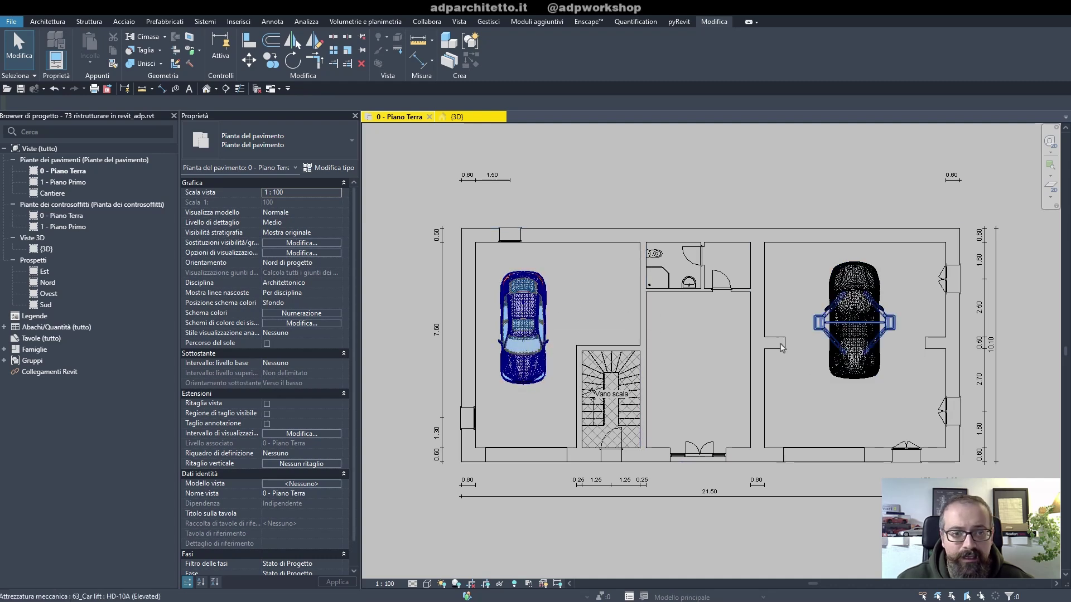
# - Place a copy of the existing 90x120 window in the top wall above the bathroom
pyautogui.scroll(3, 692, 257)
pyautogui.scroll(-2, 443, 263)
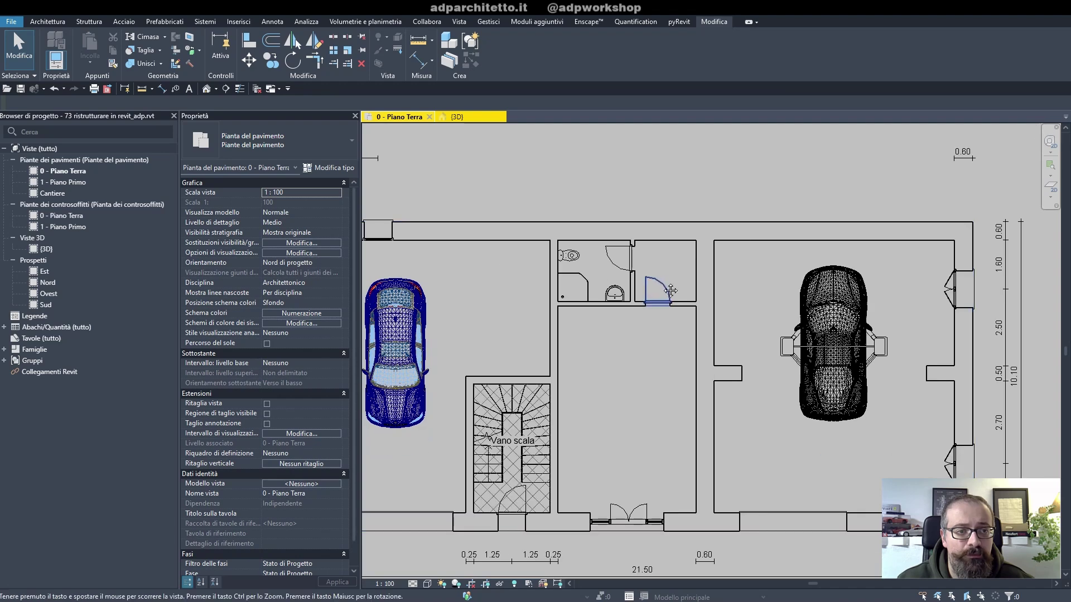
pyautogui.moveTo(372, 262); pyautogui.dragTo(457, 265, button='middle')
pyautogui.click(456, 264)
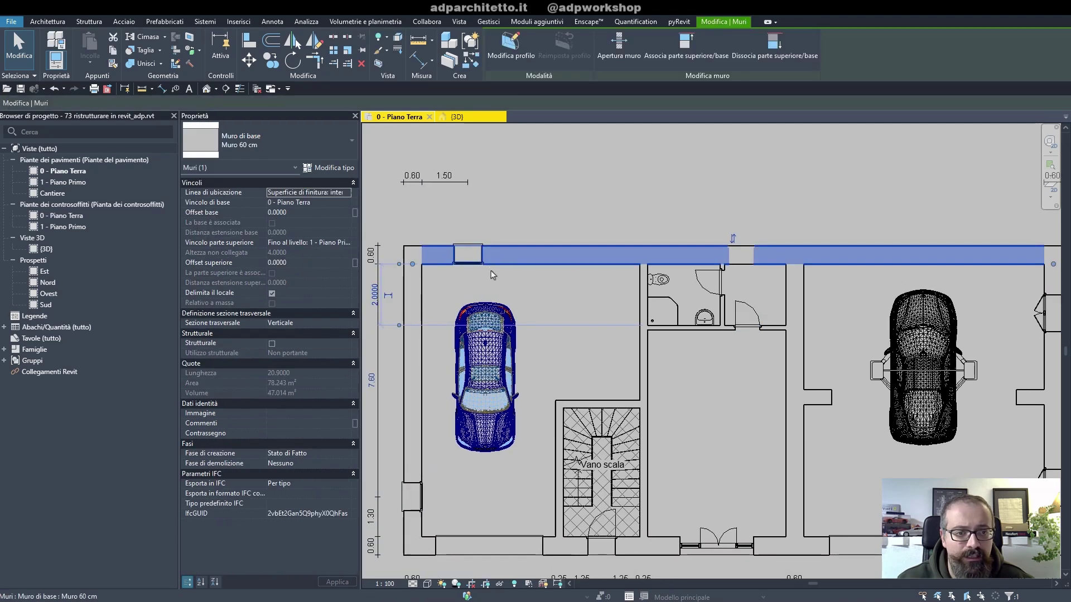
pyautogui.click(468, 255)
pyautogui.press('c')
pyautogui.press('s')
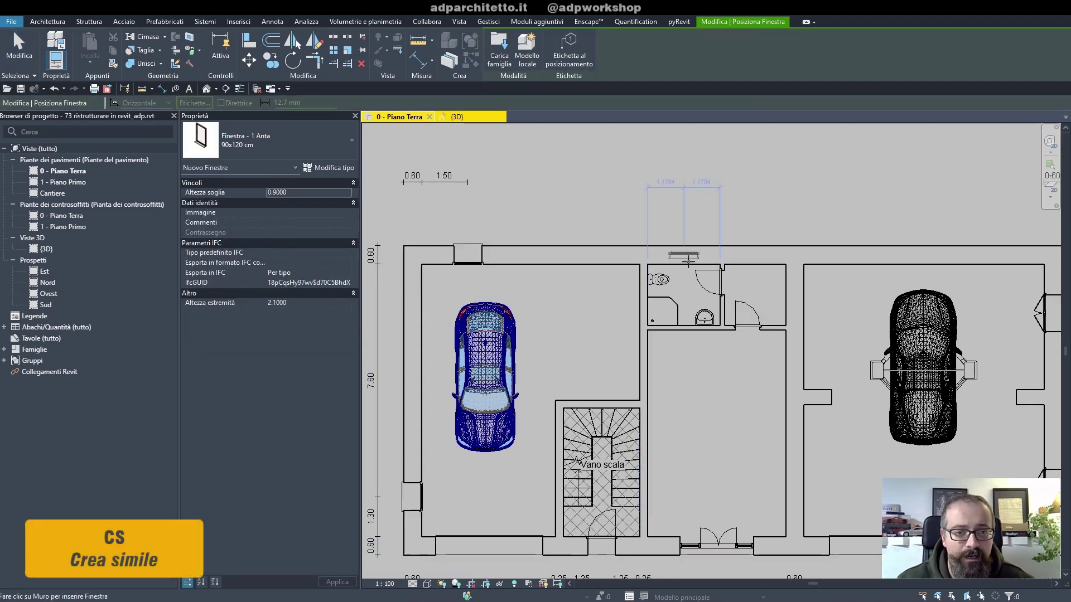
pyautogui.click(686, 251)
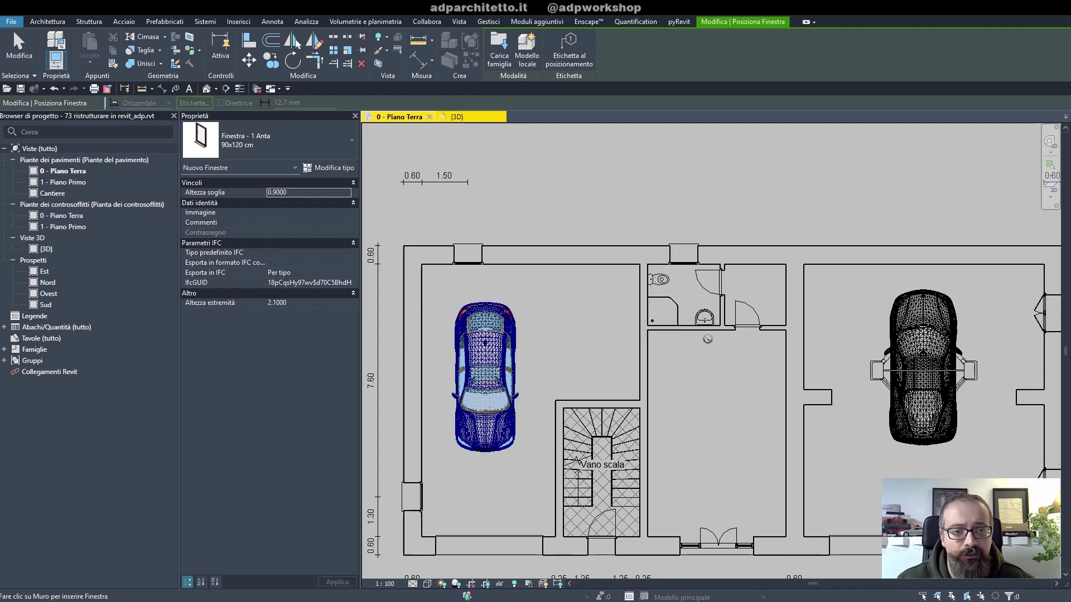
pyautogui.press('Escape')
pyautogui.press('Escape')
# - Preview the whole plan with the Comparativa phase filter, then return it to Stato di Progetto
pyautogui.press('z')
pyautogui.press('f')
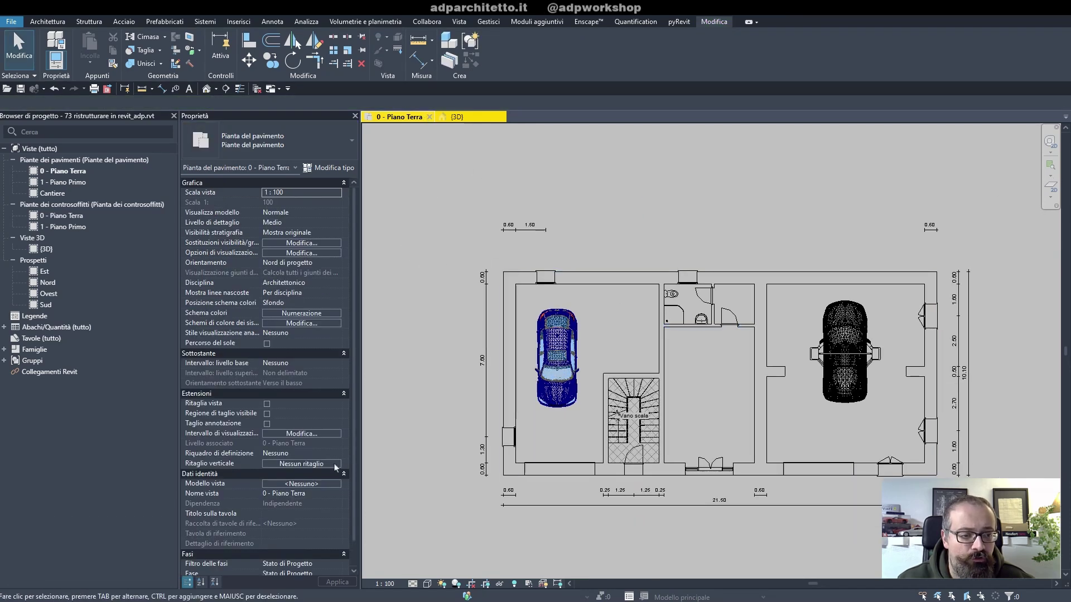
pyautogui.scroll(-1, 328, 554)
pyautogui.click(338, 545)
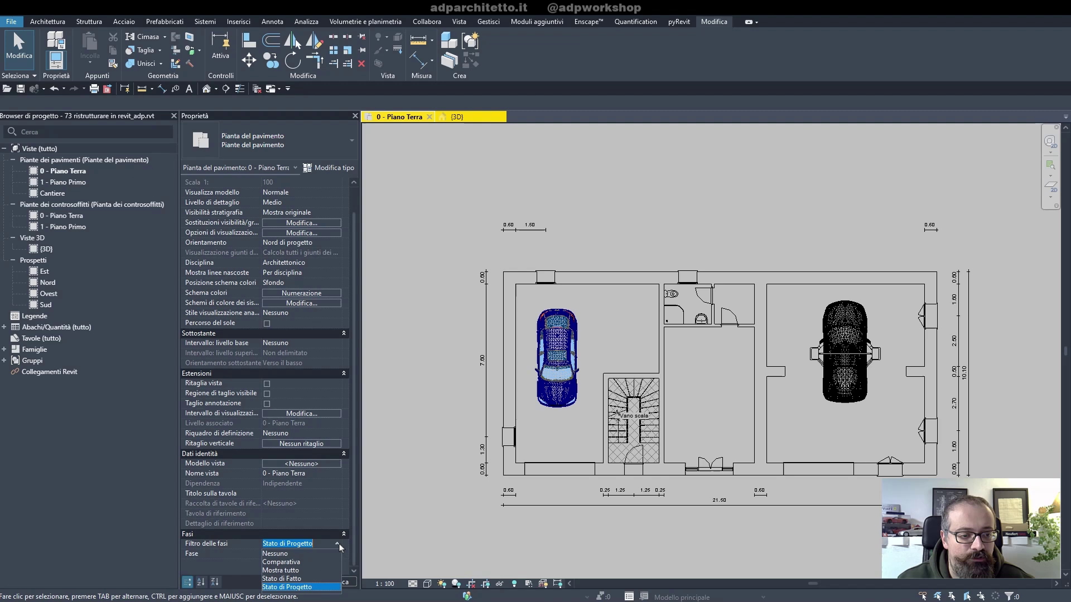
pyautogui.click(284, 563)
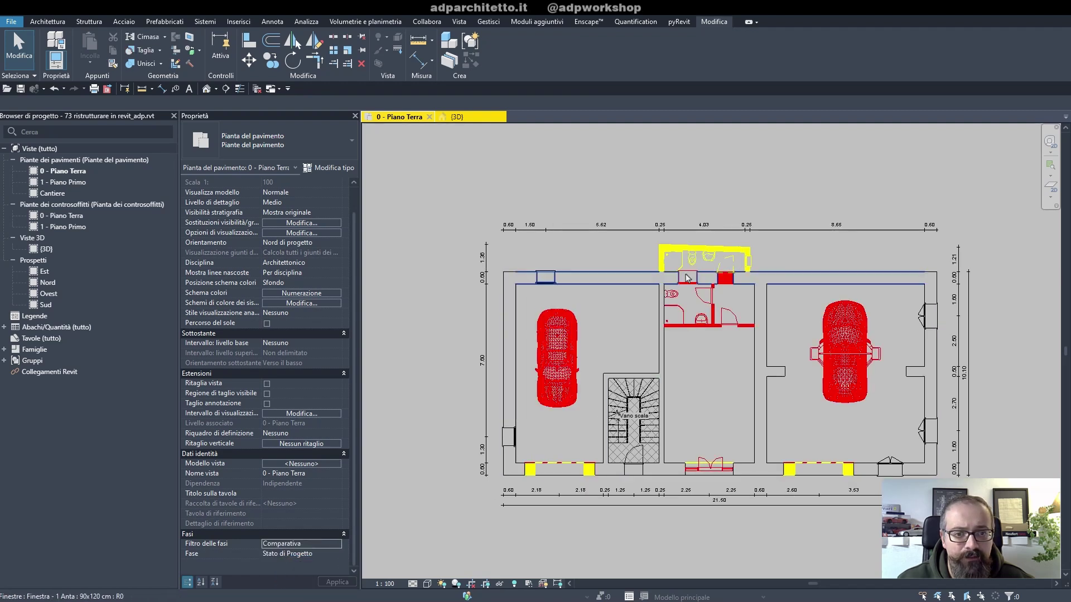
pyautogui.click(336, 542)
pyautogui.click(296, 590)
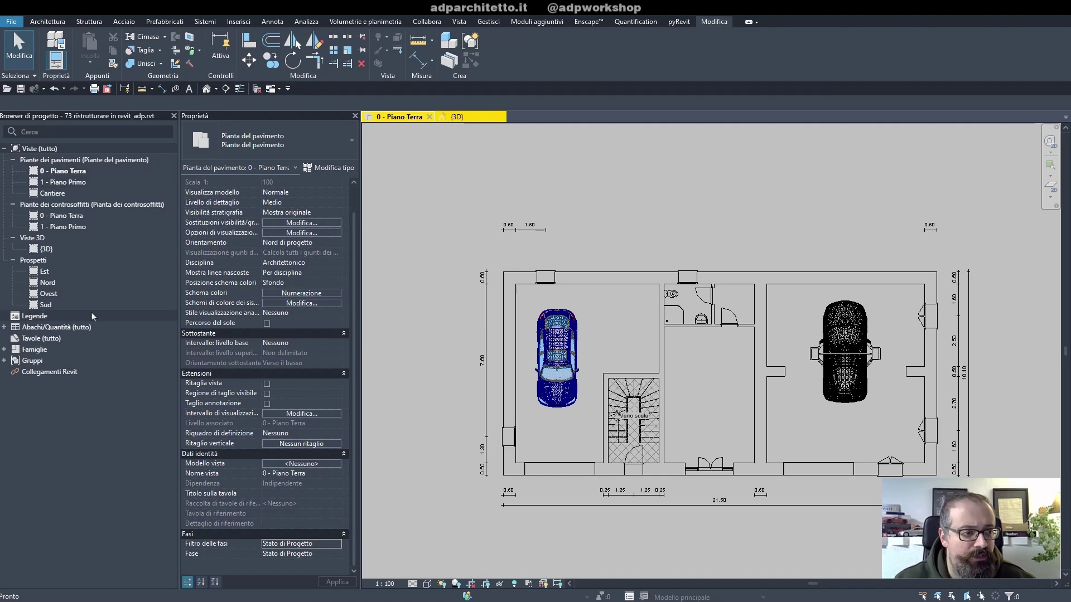
# - Create a new sheet using the A0 metrico title block
pyautogui.rightClick(51, 340)
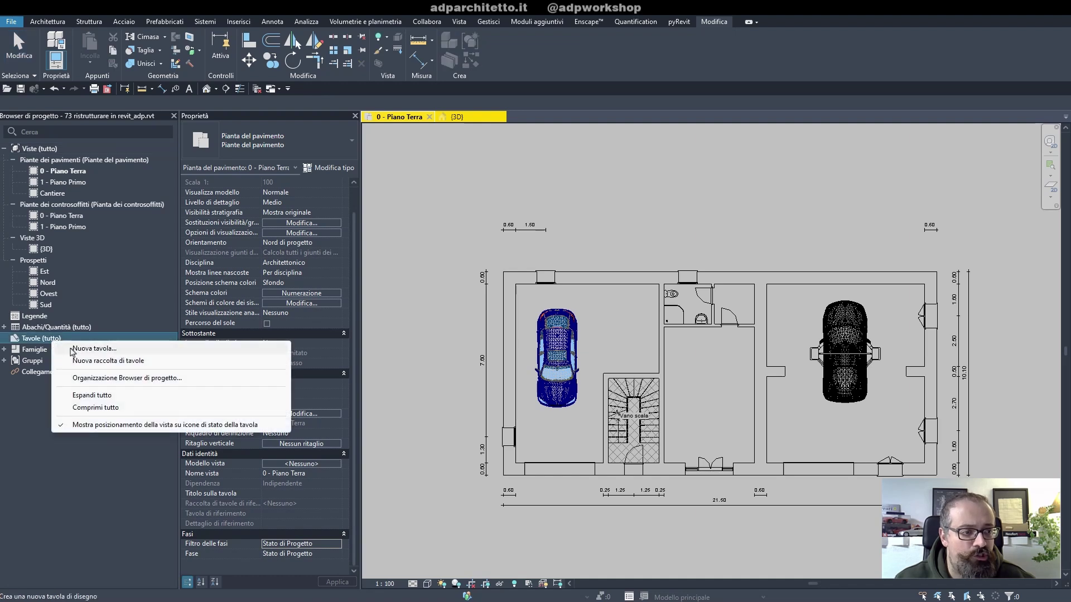
pyautogui.click(72, 350)
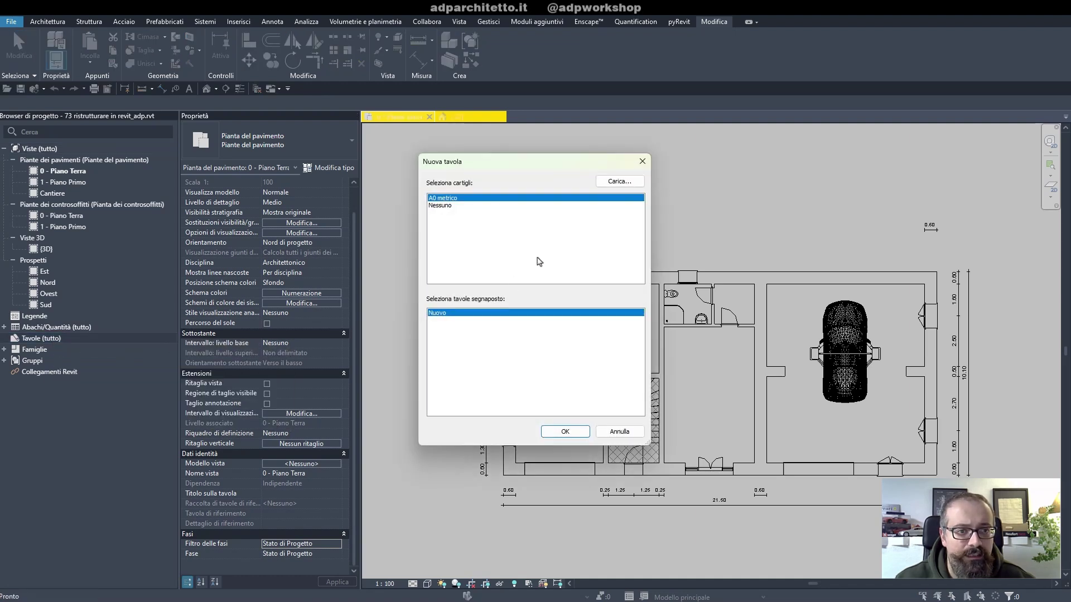
pyautogui.click(564, 433)
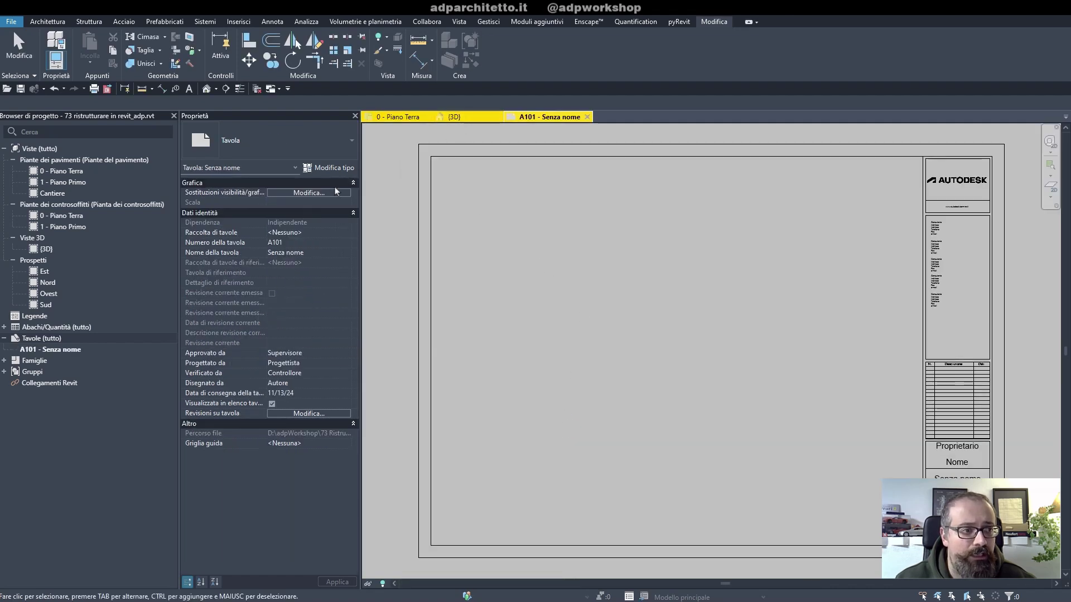
# - Delete the four elevation views from the Project Browser
pyautogui.click(56, 172)
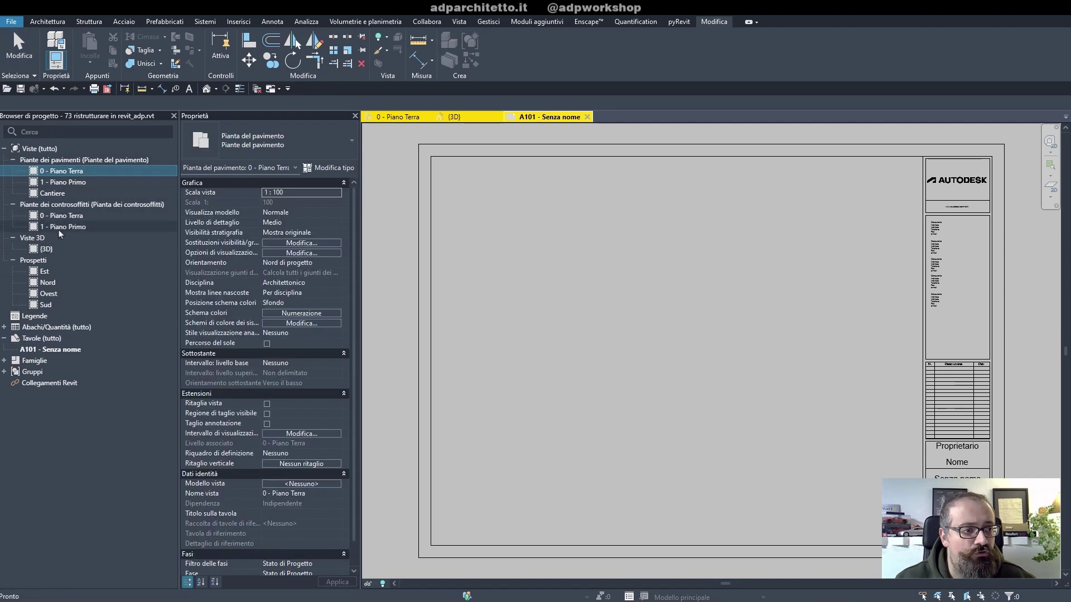
pyautogui.click(45, 272)
pyautogui.keyDown('shift'); pyautogui.click(48, 306); pyautogui.keyUp('shift')
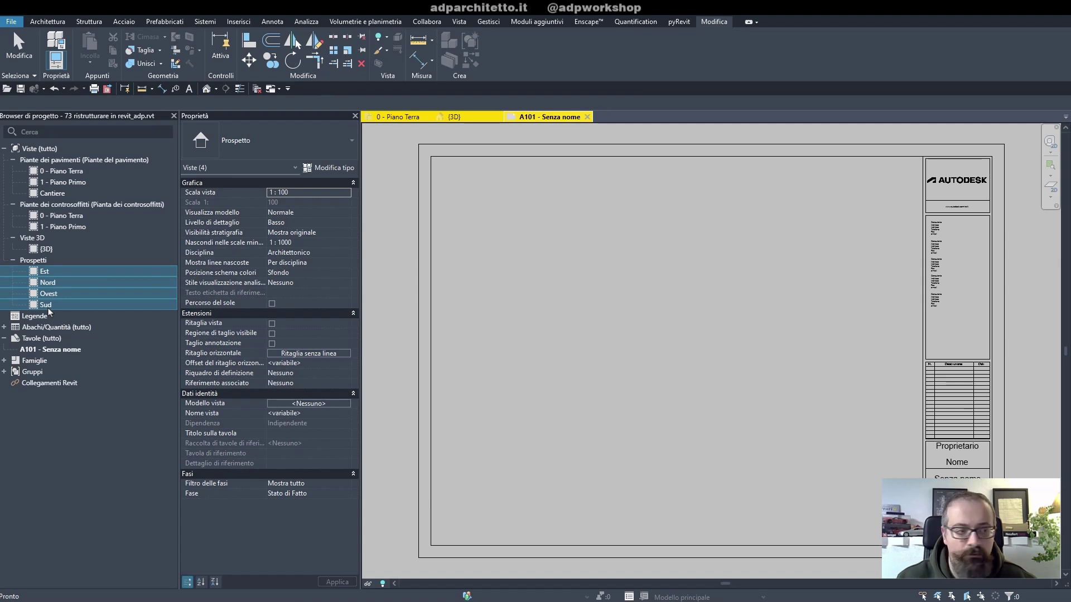
pyautogui.press('Delete')
# - Put the five plan views in Stato di Fatto with Mostra tutto, then open 0 - Piano Terra
pyautogui.click(60, 228)
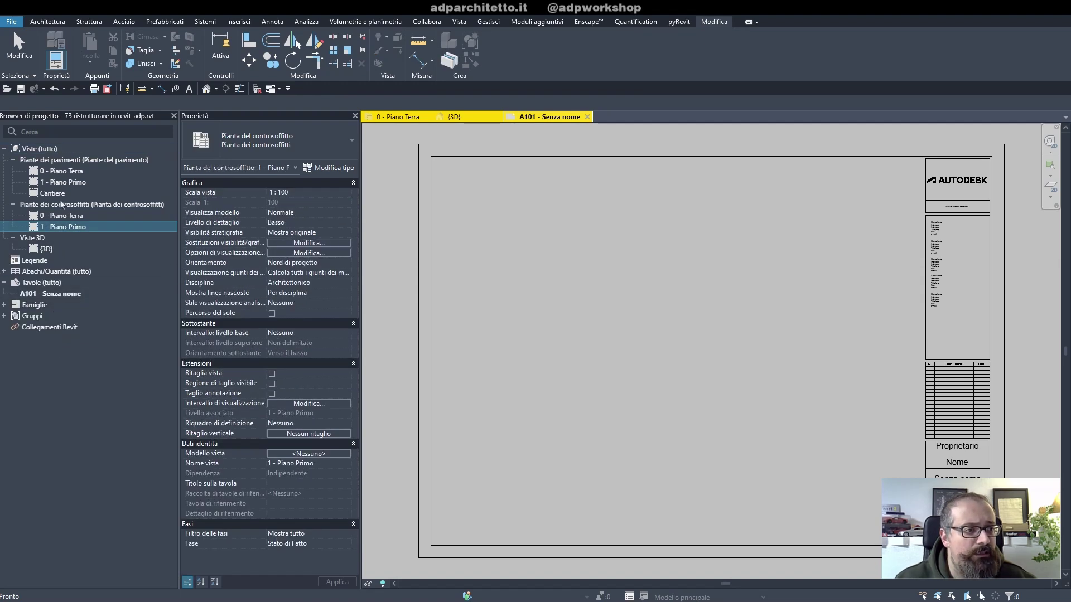
pyautogui.keyDown('shift'); pyautogui.click(62, 171); pyautogui.keyUp('shift')
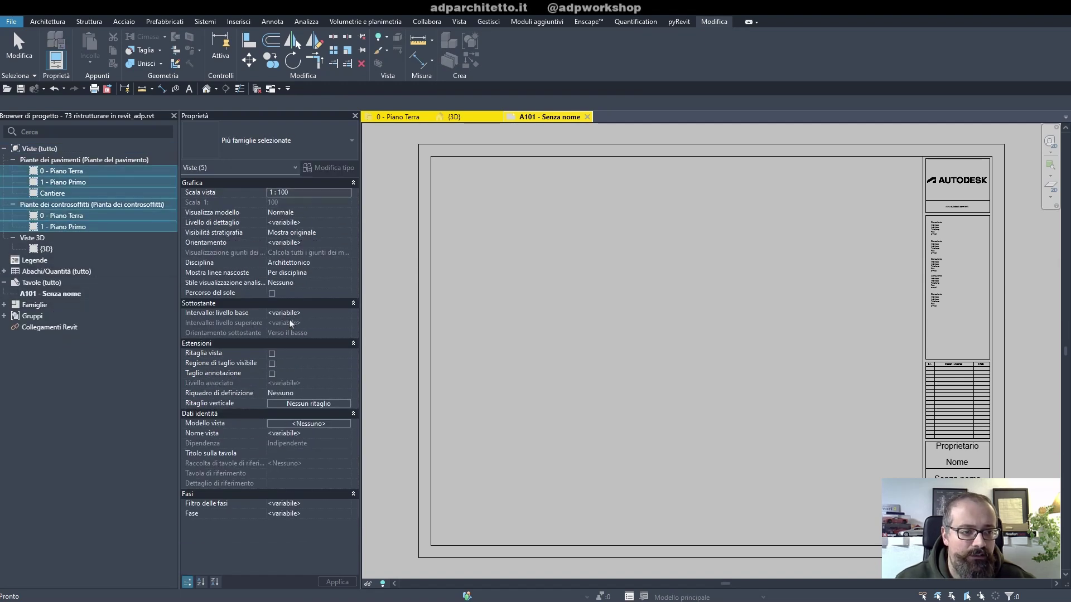
pyautogui.click(347, 514)
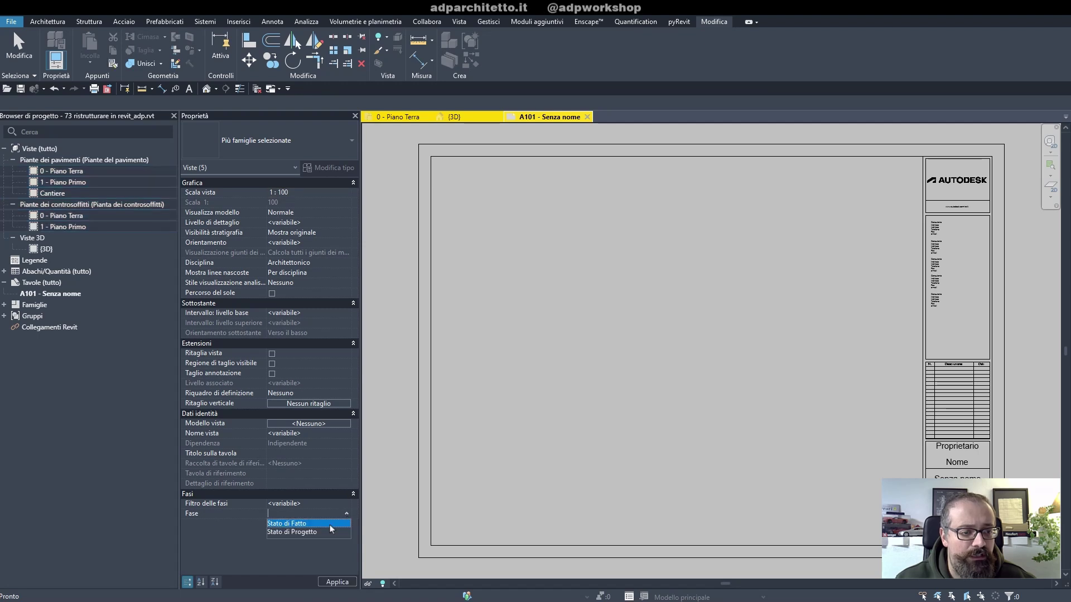
pyautogui.click(347, 504)
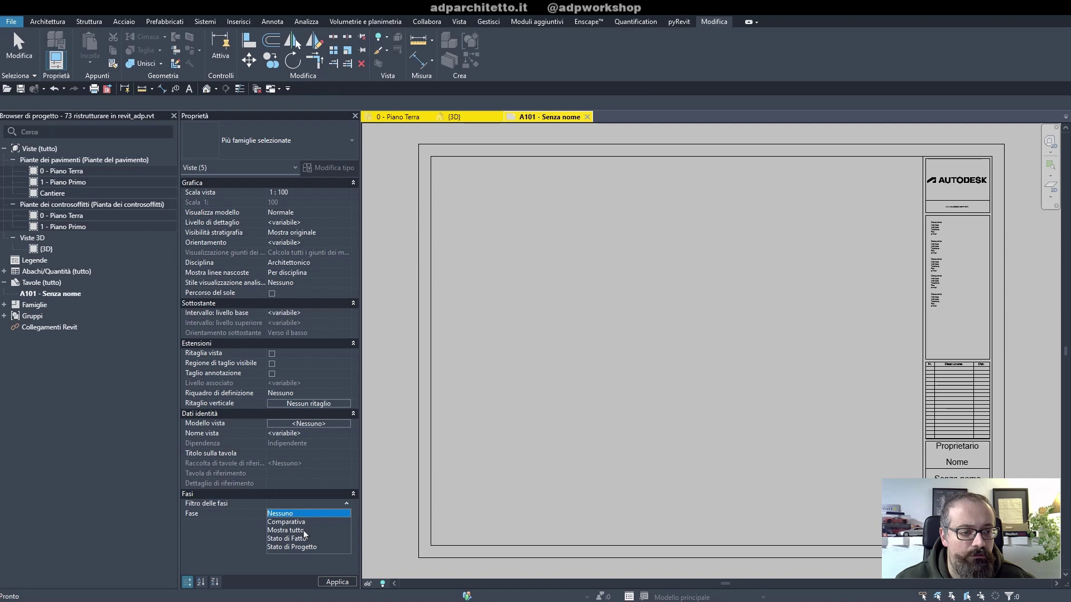
pyautogui.click(304, 531)
pyautogui.doubleClick(51, 172)
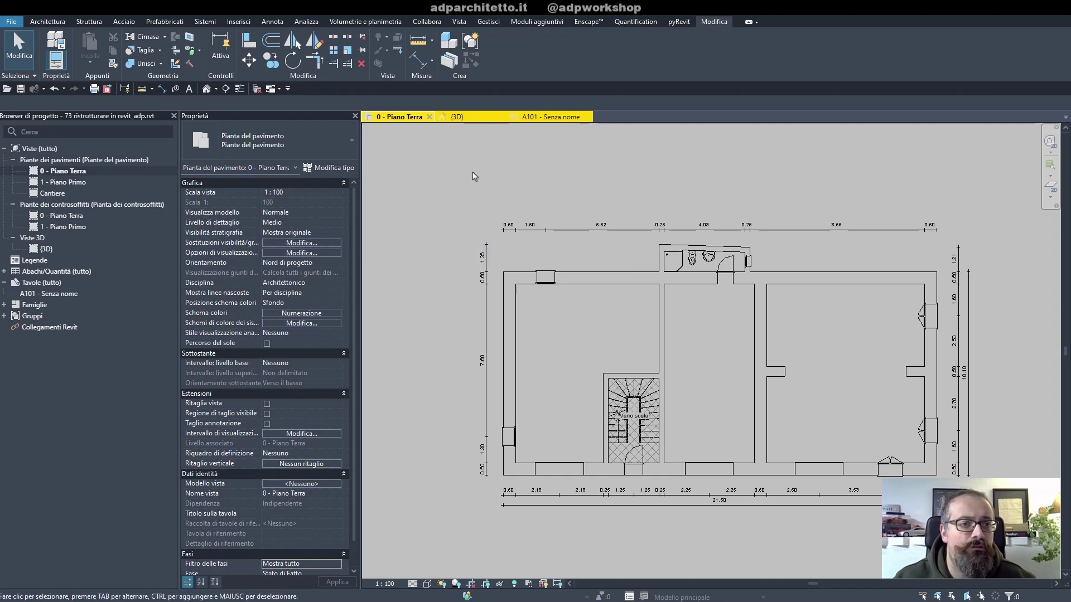
pyautogui.moveTo(549, 116)
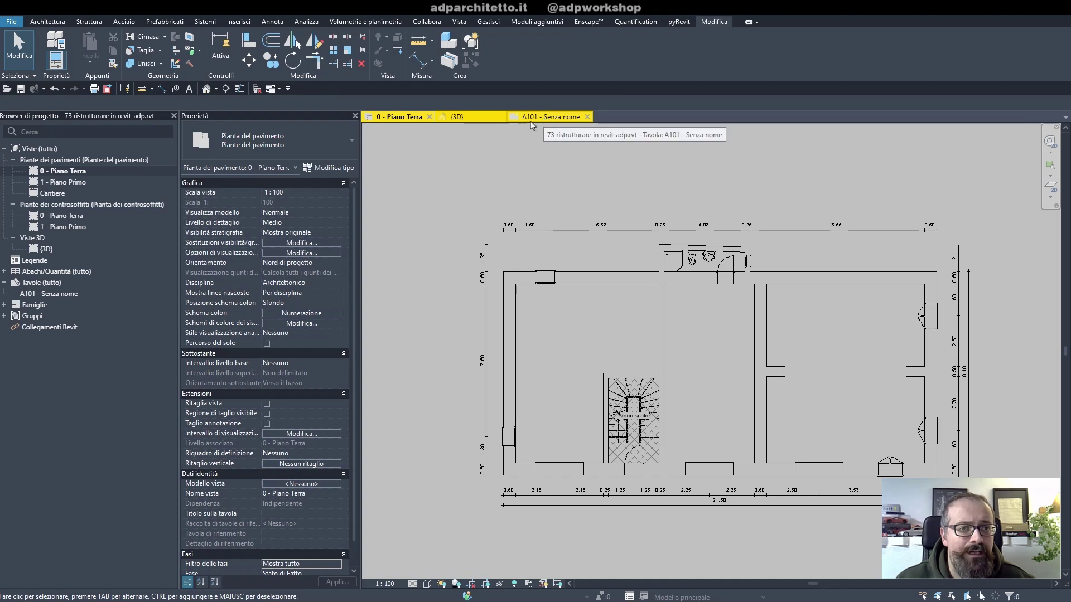
# - Delete the 1 - Piano Primo, Cantiere and both ceiling plan views
pyautogui.click(545, 119)
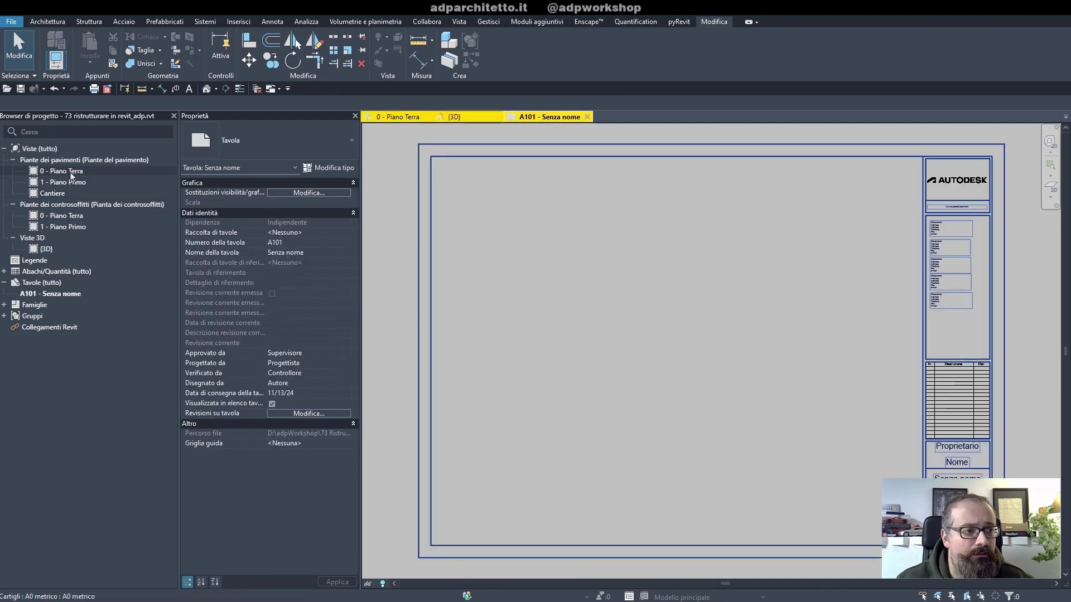
pyautogui.click(71, 173)
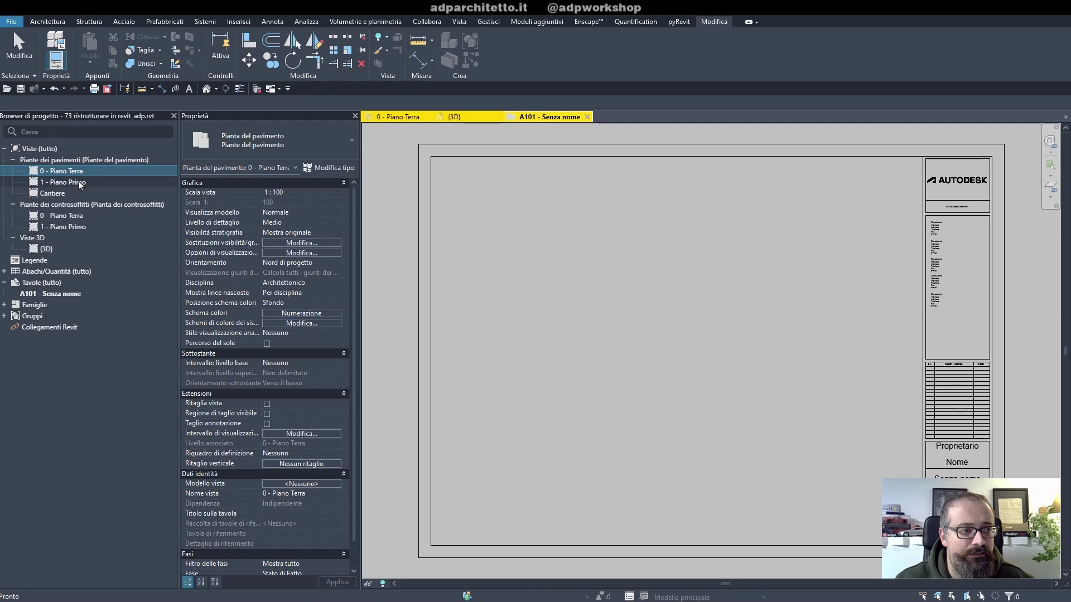
pyautogui.click(72, 183)
pyautogui.keyDown('ctrl'); pyautogui.click(72, 193); pyautogui.keyUp('ctrl')
pyautogui.press('Delete')
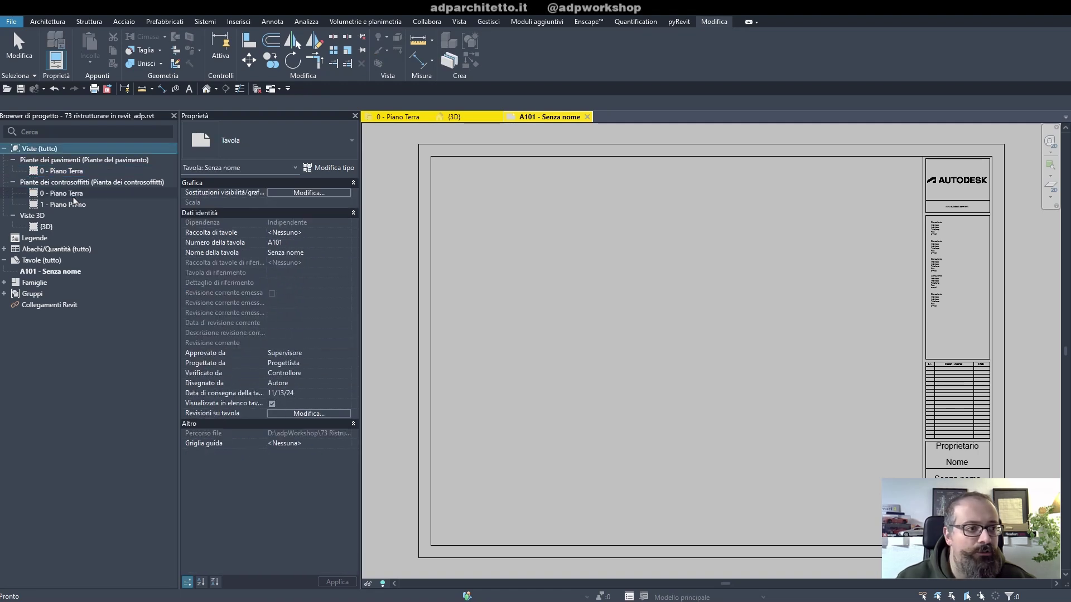
pyautogui.click(66, 193)
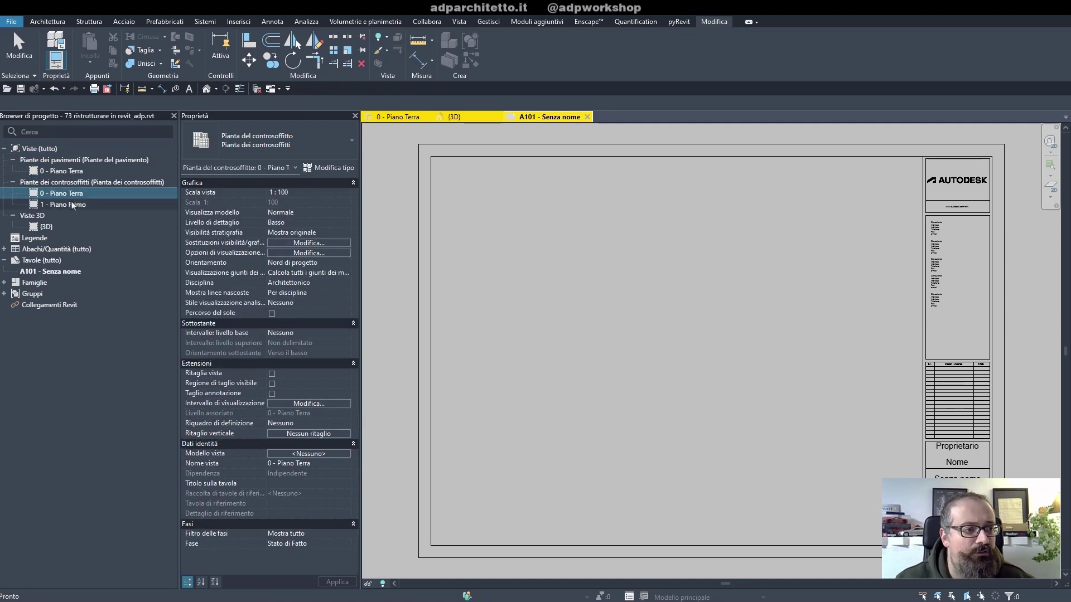
pyautogui.press('Delete')
# - Rename the ground-floor plan and its matching level to 0 - Piano Terra - SDF
pyautogui.click(73, 172)
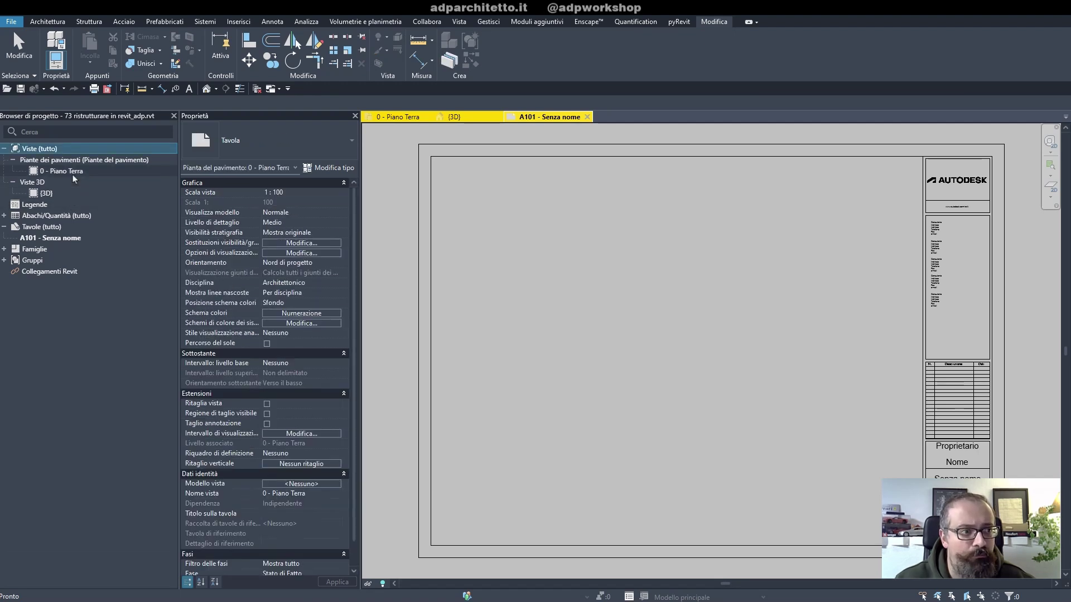
pyautogui.click(306, 493)
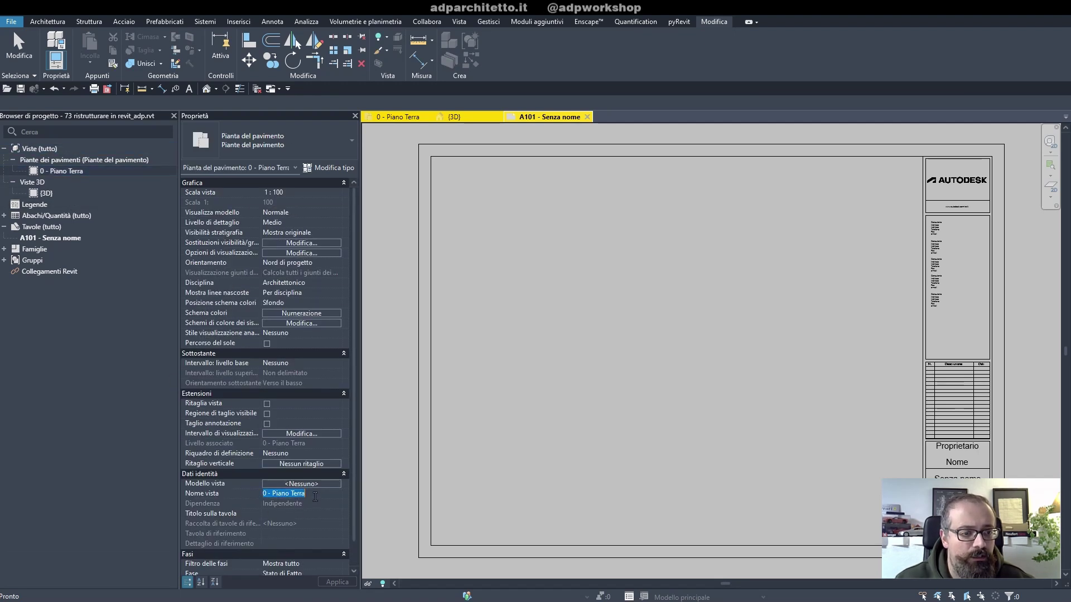
pyautogui.write('- SlDF')
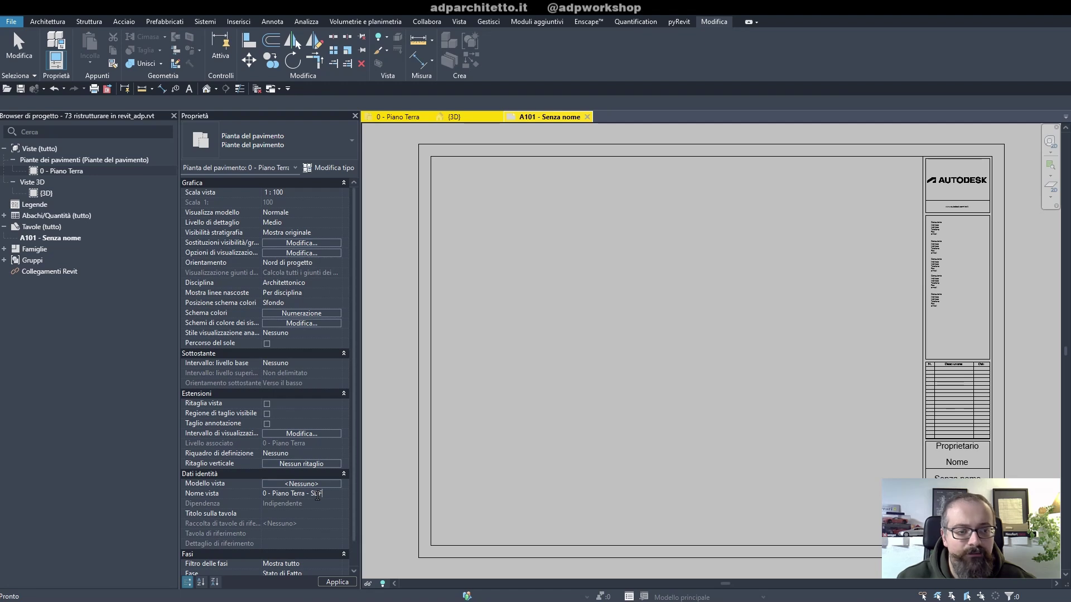
pyautogui.press('Return')
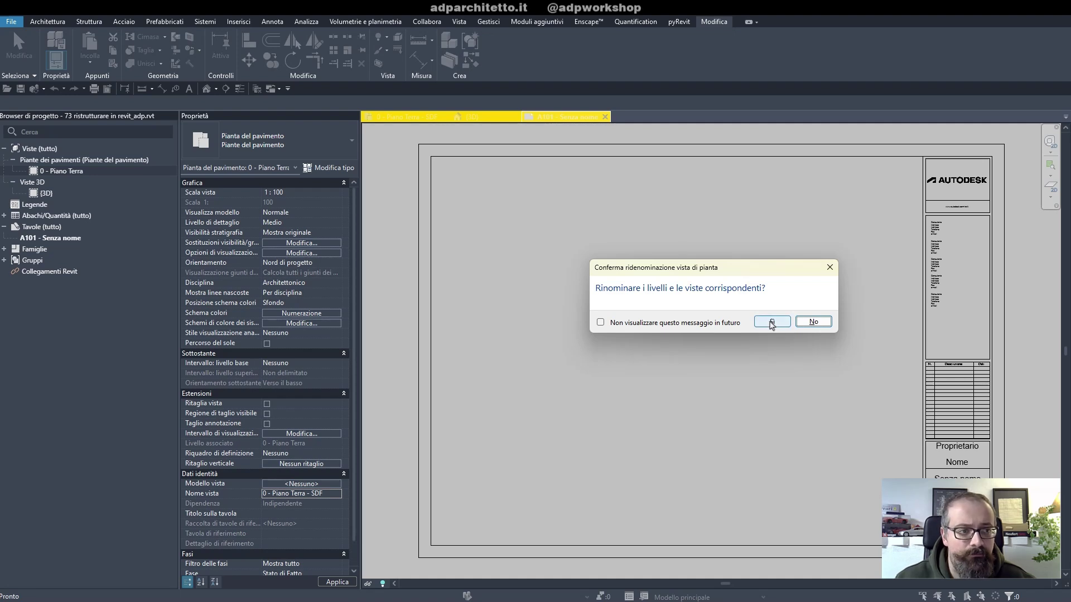
pyautogui.click(772, 323)
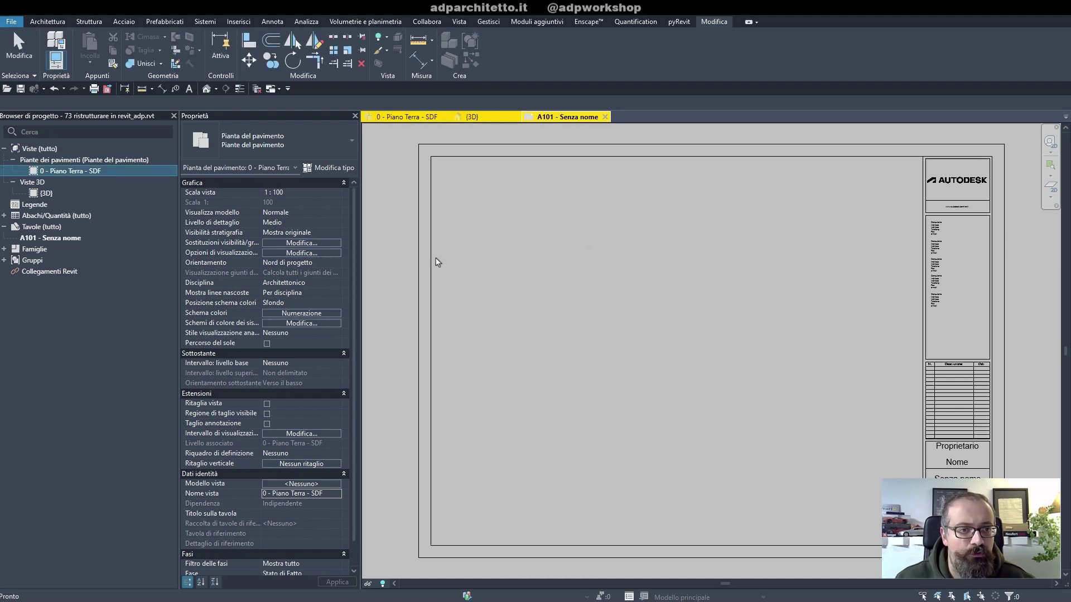
# - Duplicate the SDF plan with detailing and name the copy 0 - Piano Terra - SDP
pyautogui.rightClick(90, 173)
pyautogui.moveTo(130, 293)
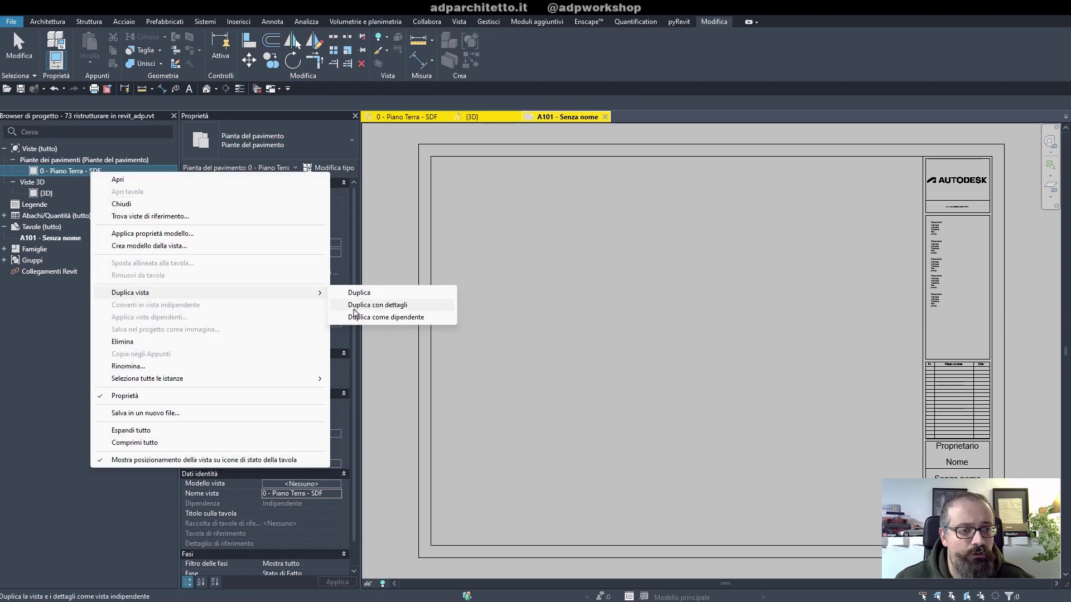
pyautogui.click(354, 310)
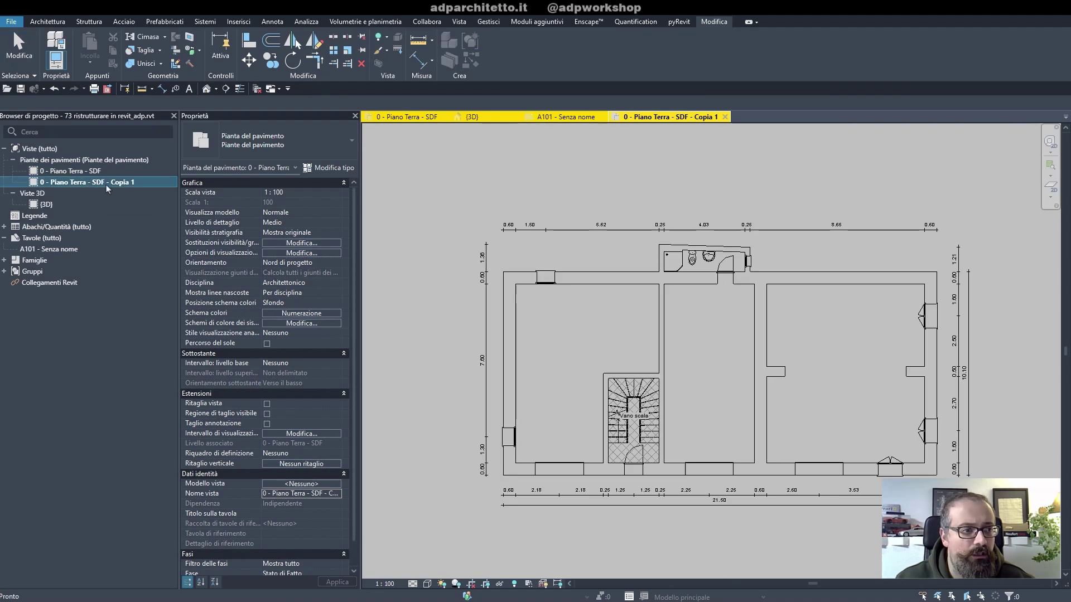
pyautogui.click(143, 184)
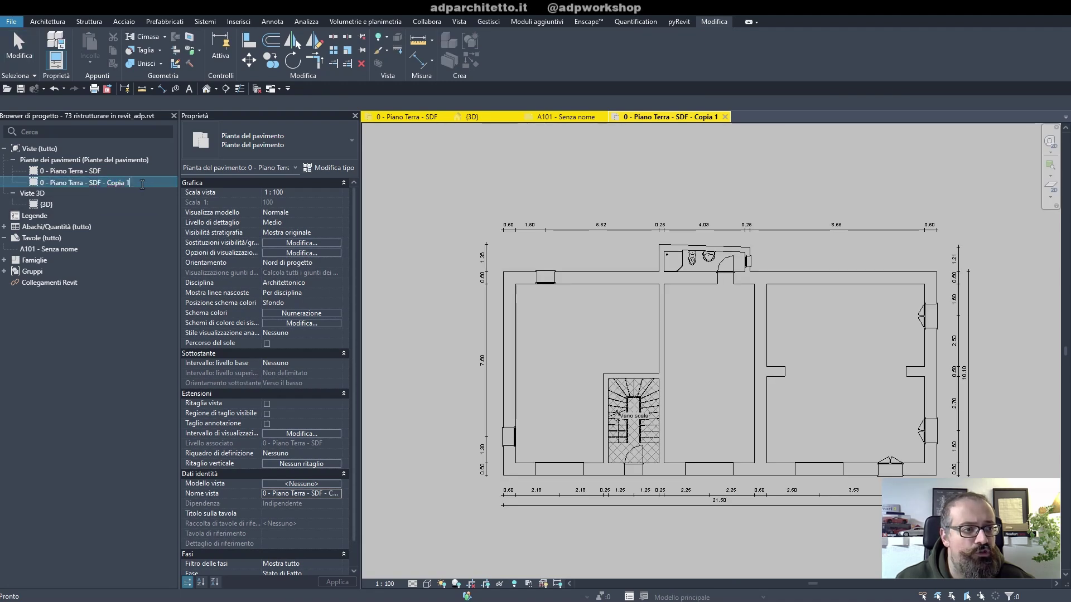
pyautogui.write('P')
pyautogui.press('Return')
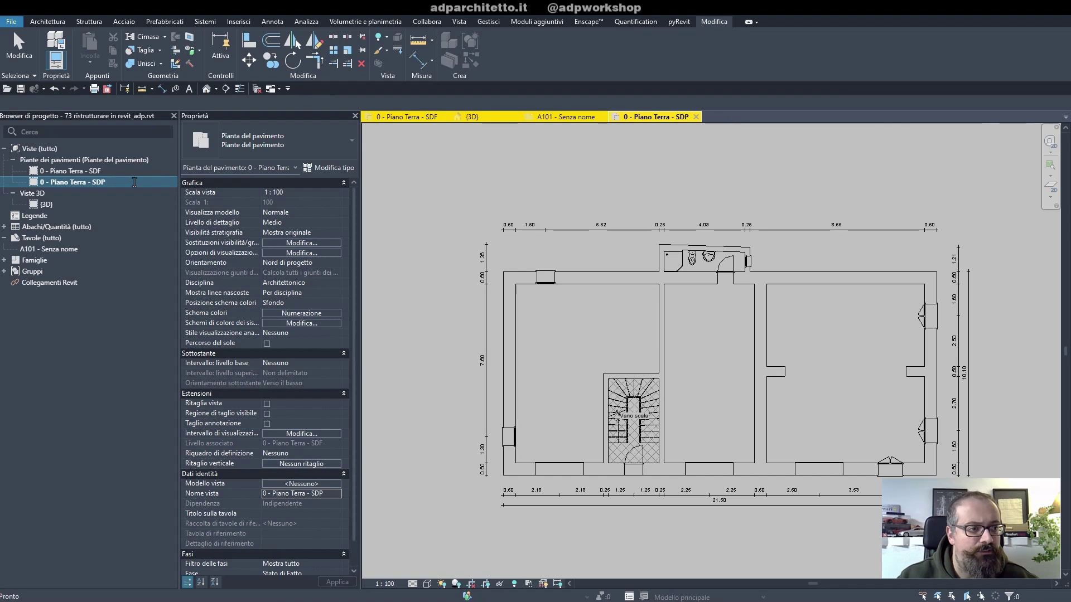
# - Set the SDP view's phase and phase filter to Stato di Progetto
pyautogui.scroll(-1, 330, 569)
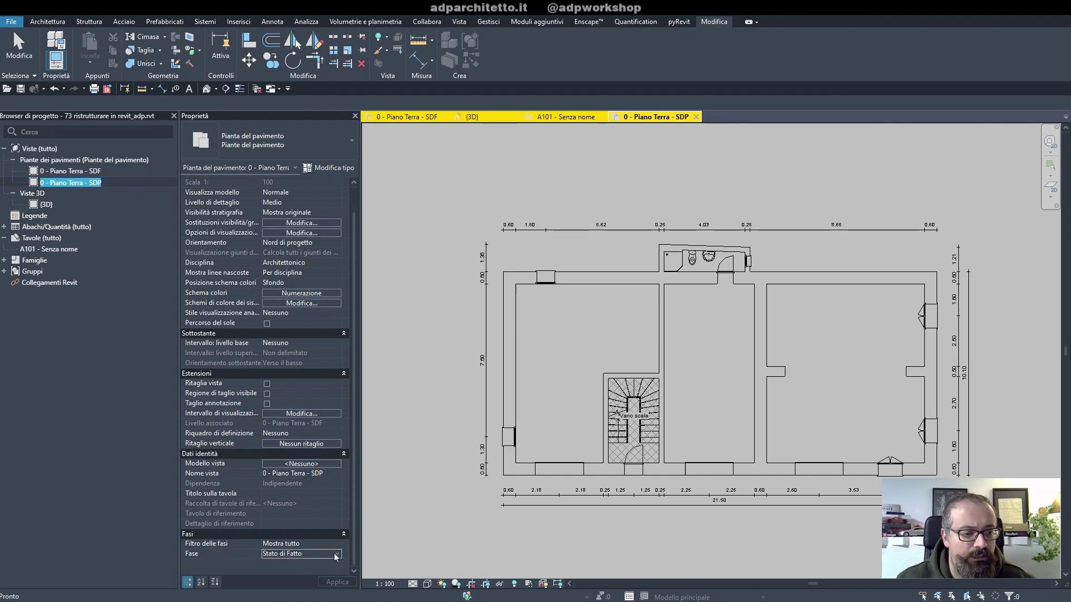
pyautogui.click(338, 554)
pyautogui.click(338, 546)
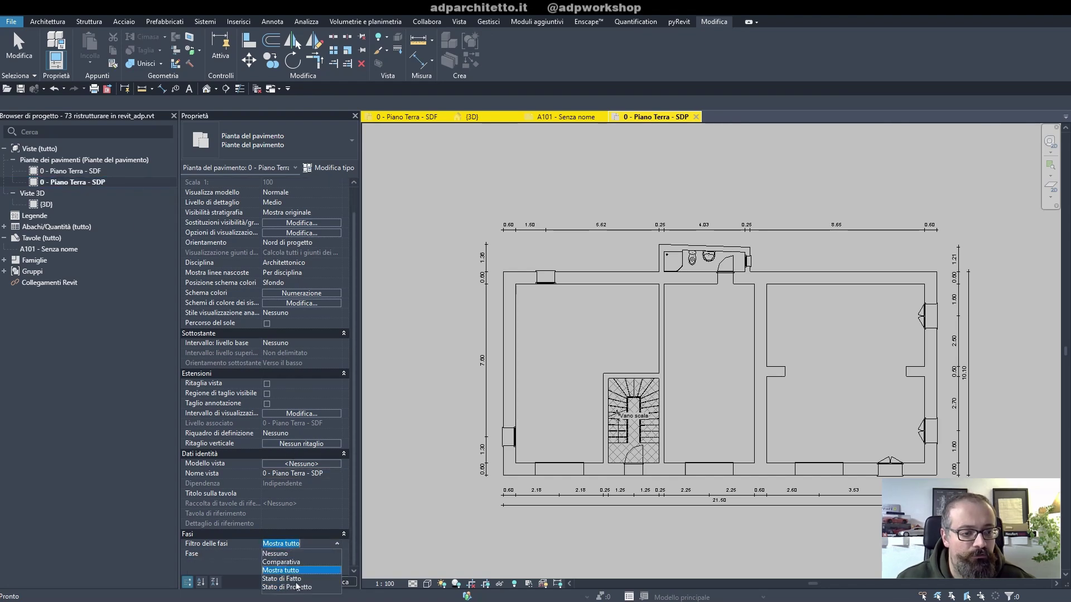
pyautogui.click(296, 590)
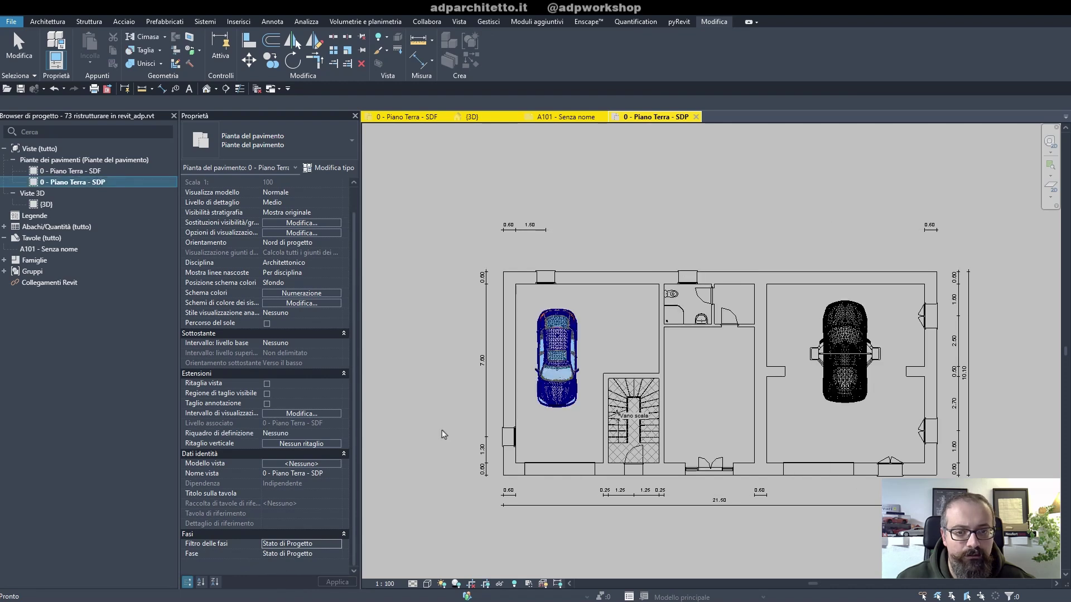
# - Delete the cars in the left and right rooms
pyautogui.click(540, 381)
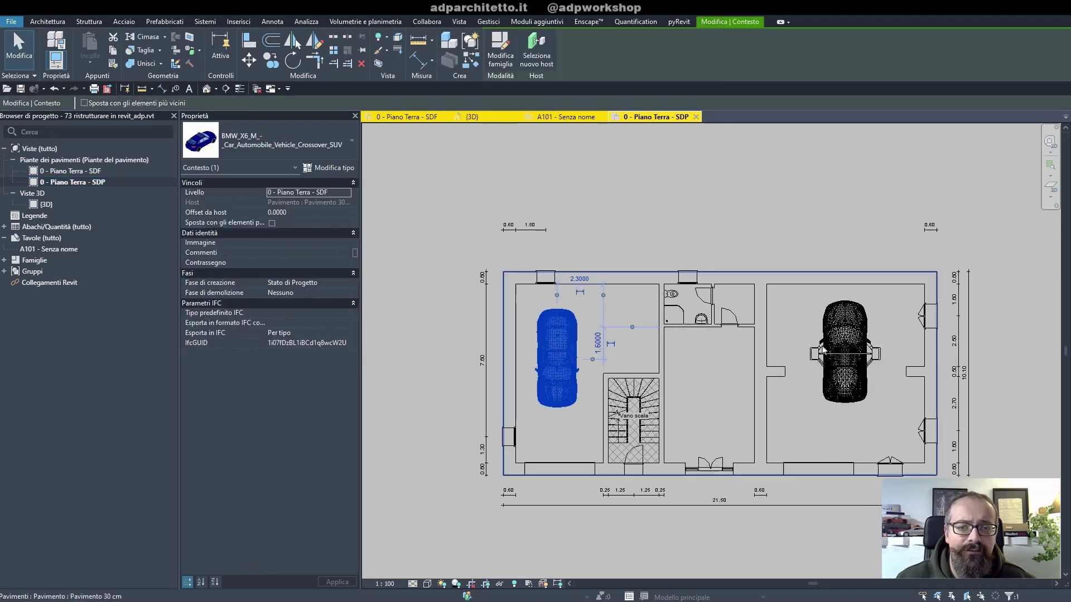
pyautogui.keyDown('ctrl'); pyautogui.click(815, 346); pyautogui.keyUp('ctrl')
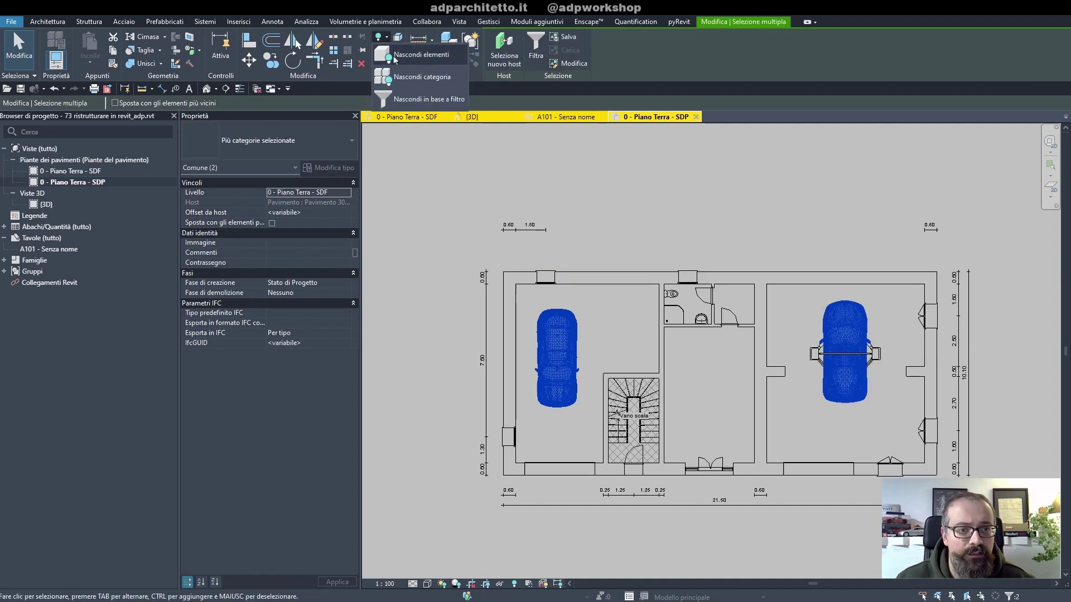
pyautogui.press('Delete')
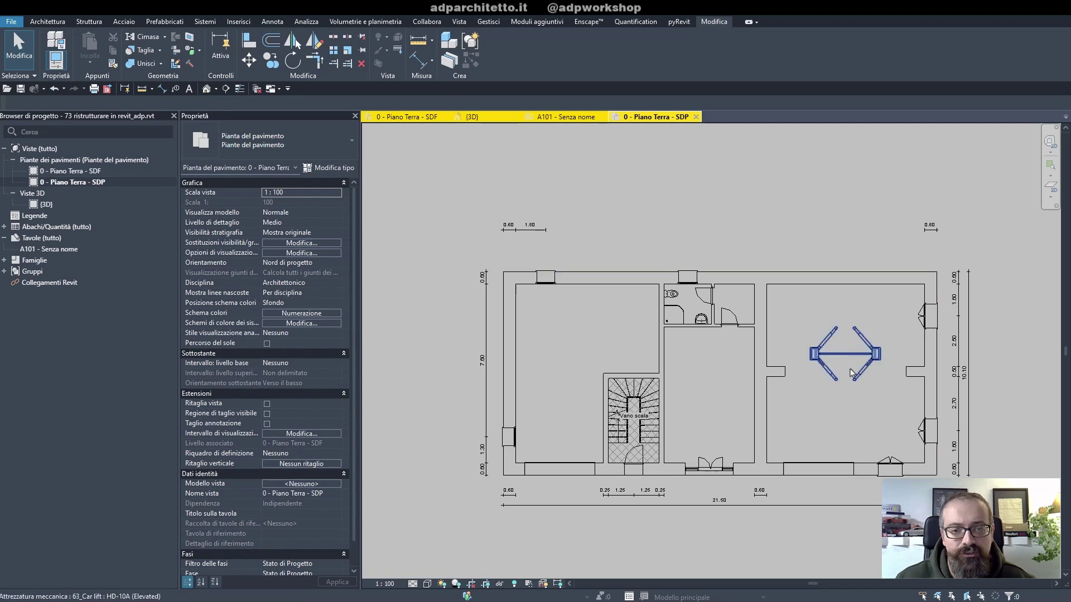
# - Add an 80x210 single-leaf door in the middle room's right wall
pyautogui.click(724, 324)
pyautogui.press('c')
pyautogui.press('s')
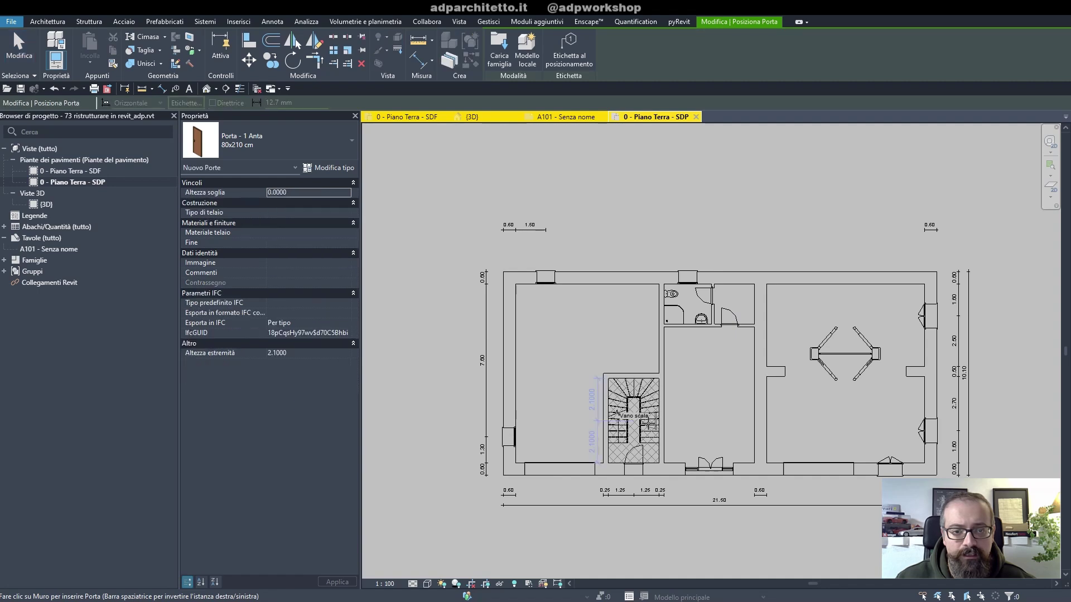
pyautogui.click(764, 350)
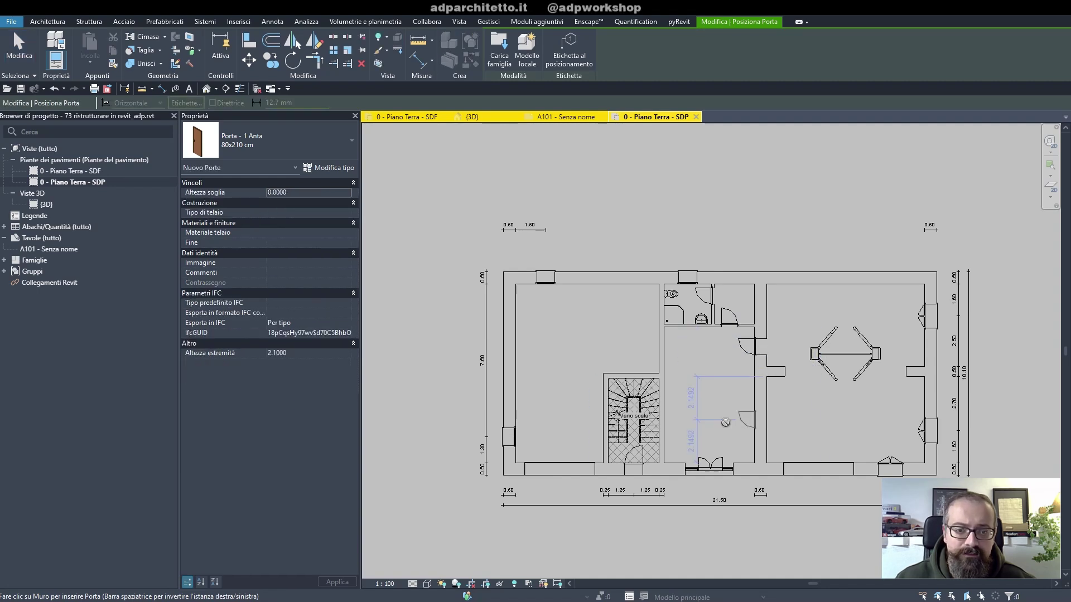
pyautogui.press('Escape')
pyautogui.press('Escape')
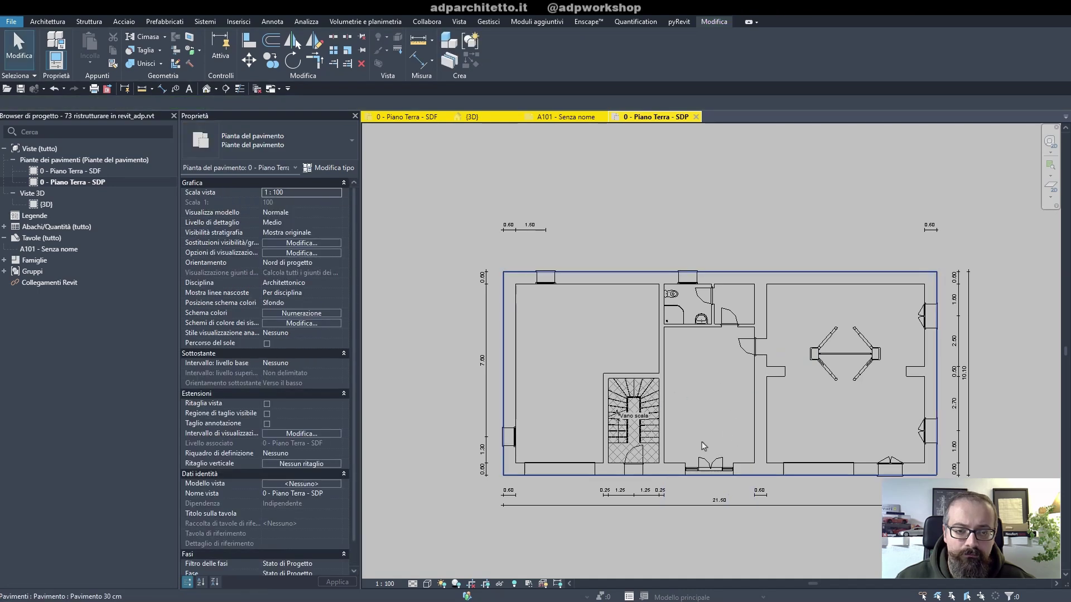
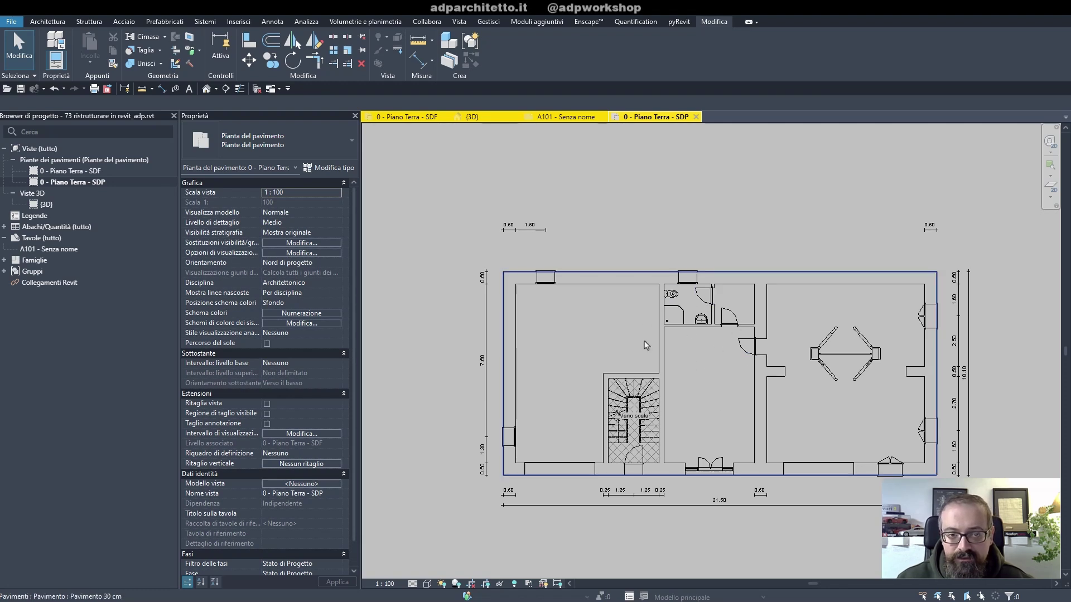
# - Select a door in the plan, start Create Similar with CS, then cancel it
pyautogui.click(747, 350)
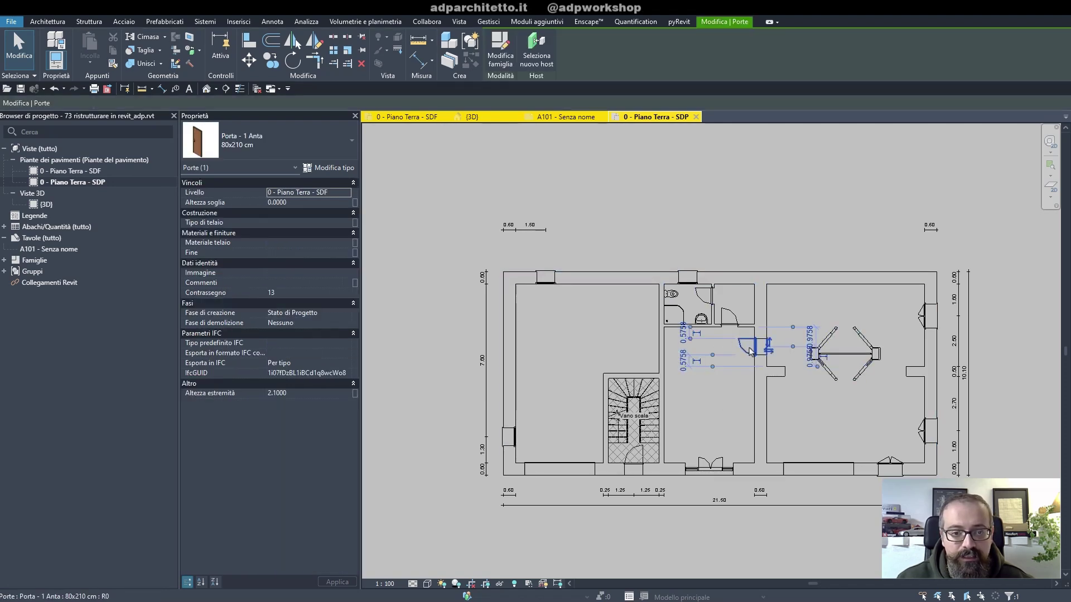
pyautogui.press('c')
pyautogui.press('s')
pyautogui.press('Escape')
pyautogui.press('Escape')
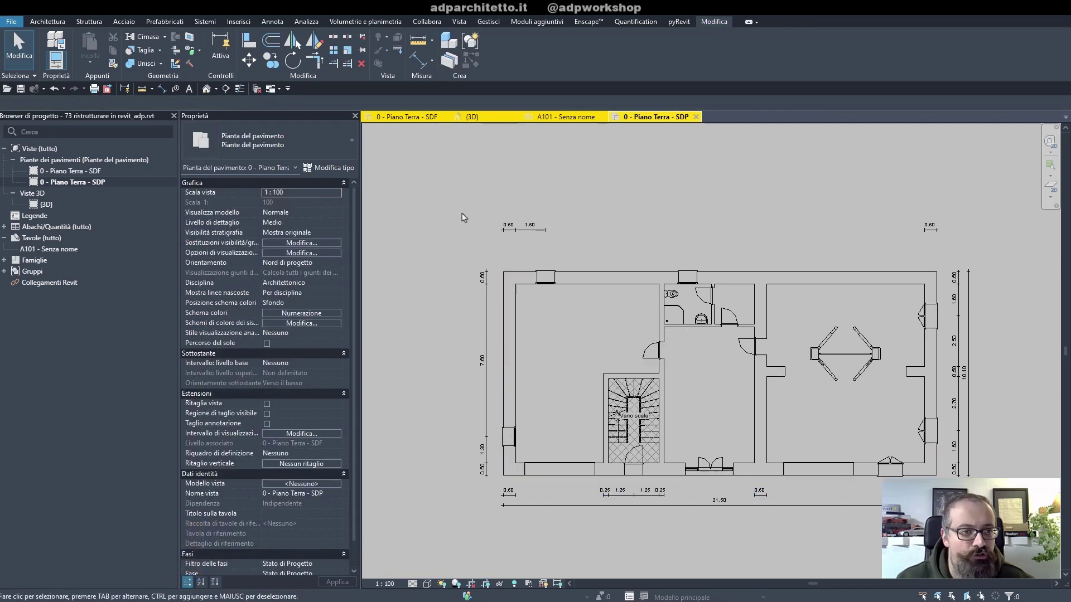
# - Duplicate the SDP plan with detailing as '0 - Piano Terra - RAFFR' and switch to sheet A101
pyautogui.rightClick(83, 182)
pyautogui.moveTo(123, 303)
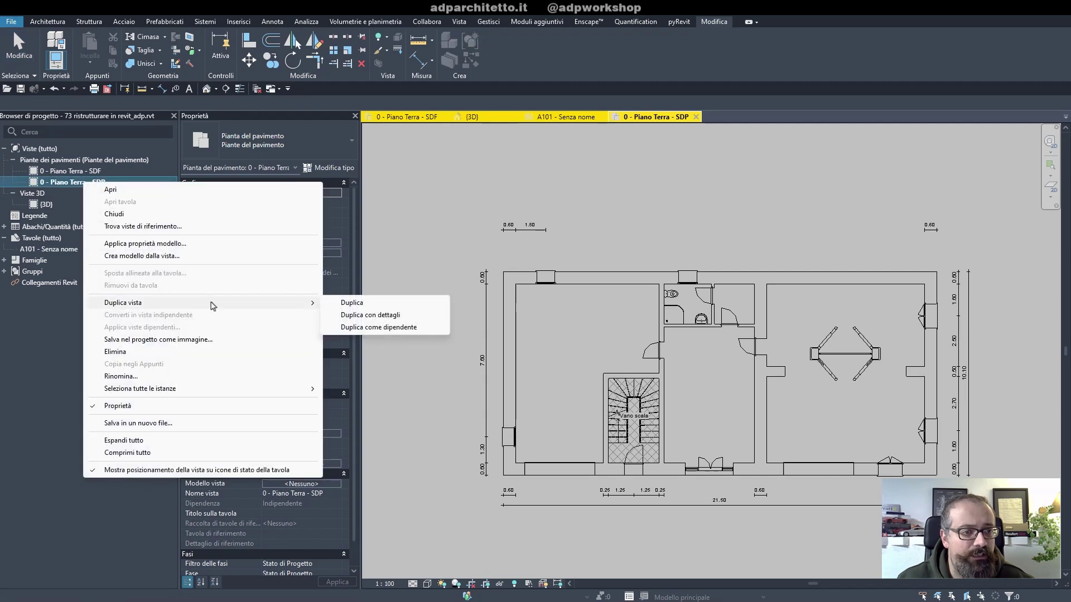
pyautogui.click(347, 316)
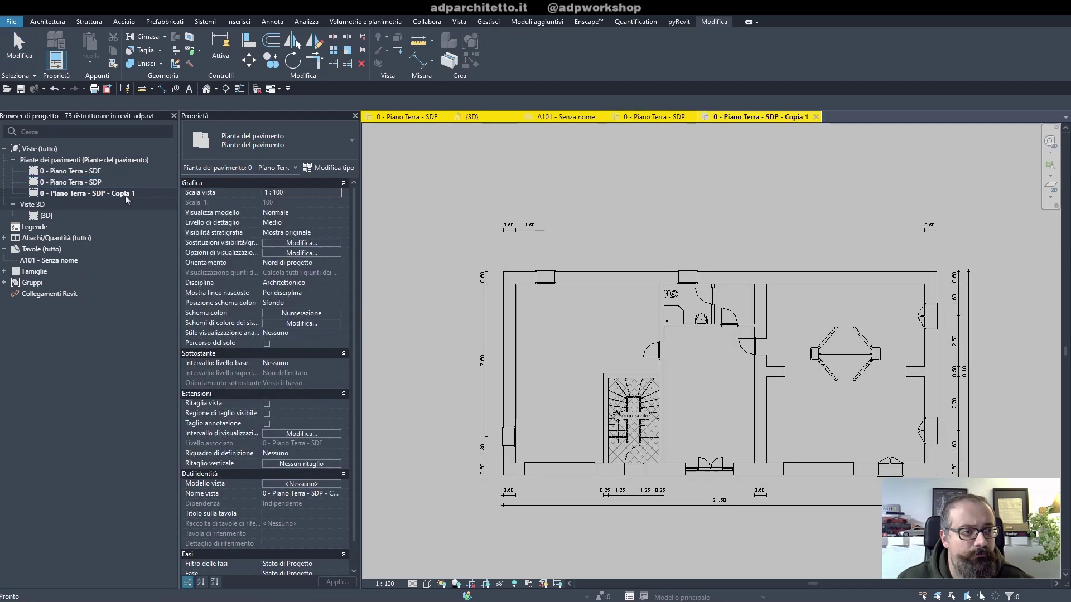
pyautogui.click(312, 493)
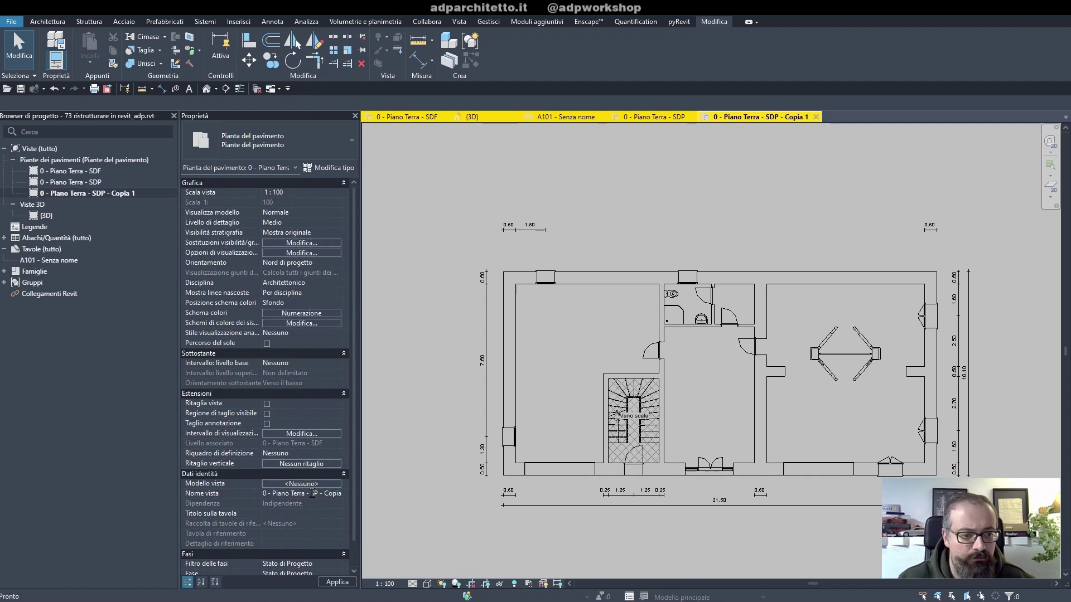
pyautogui.write('FFR')
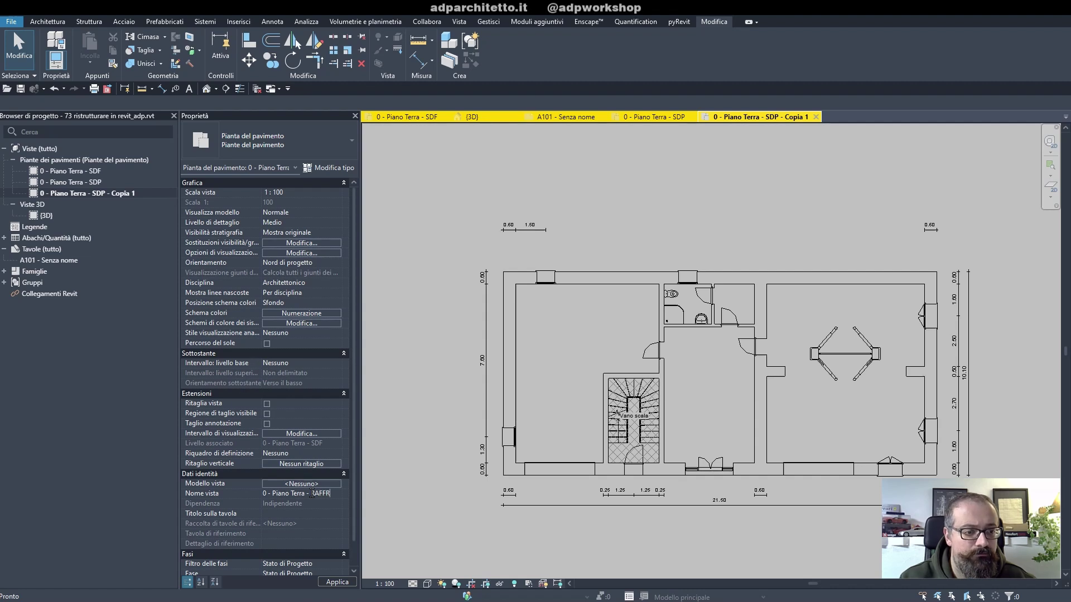
pyautogui.press('Return')
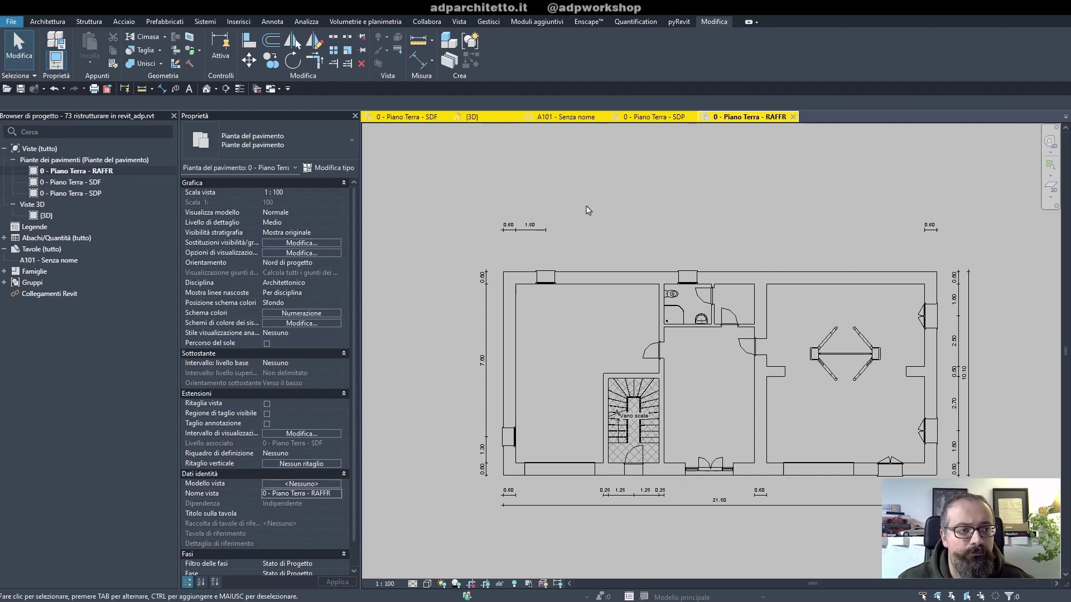
pyautogui.click(563, 117)
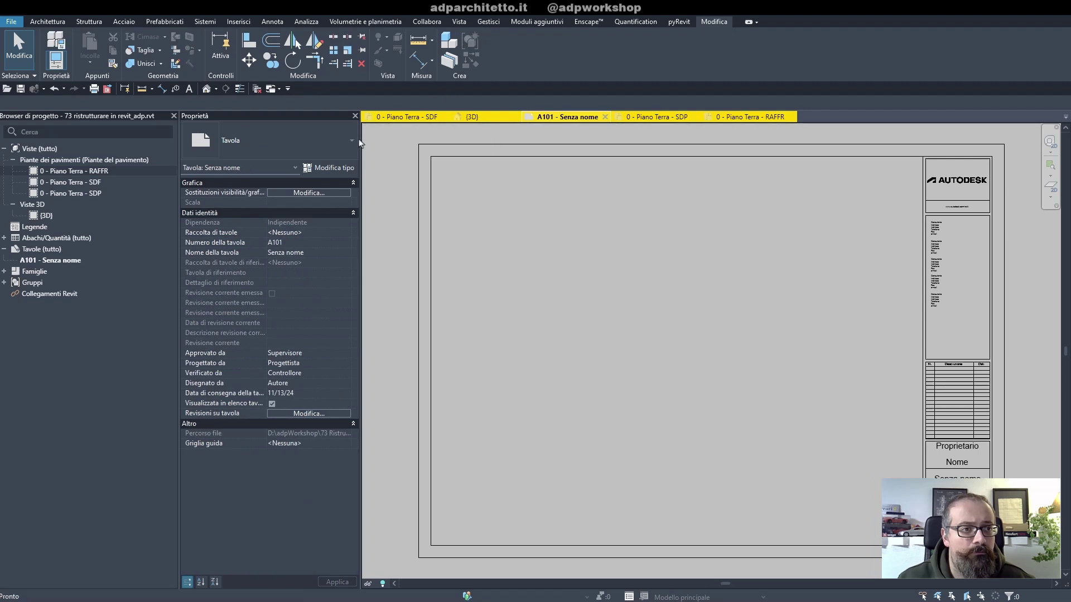
# - Close the inactive views and set the phase filter for the RAFFR plan
pyautogui.click(258, 89)
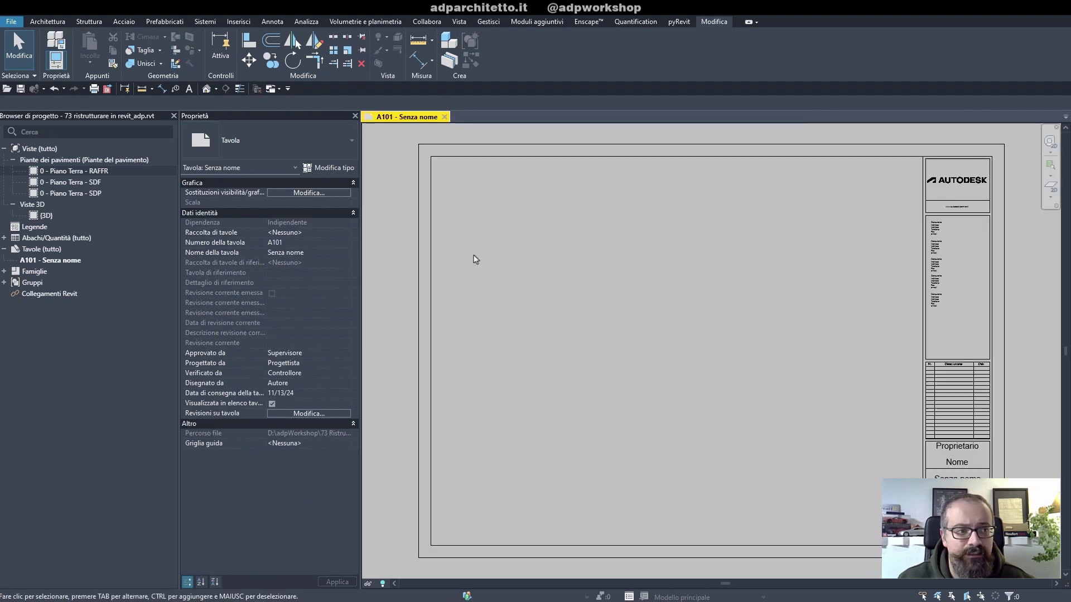
pyautogui.click(113, 170)
pyautogui.scroll(-1, 312, 563)
pyautogui.click(340, 546)
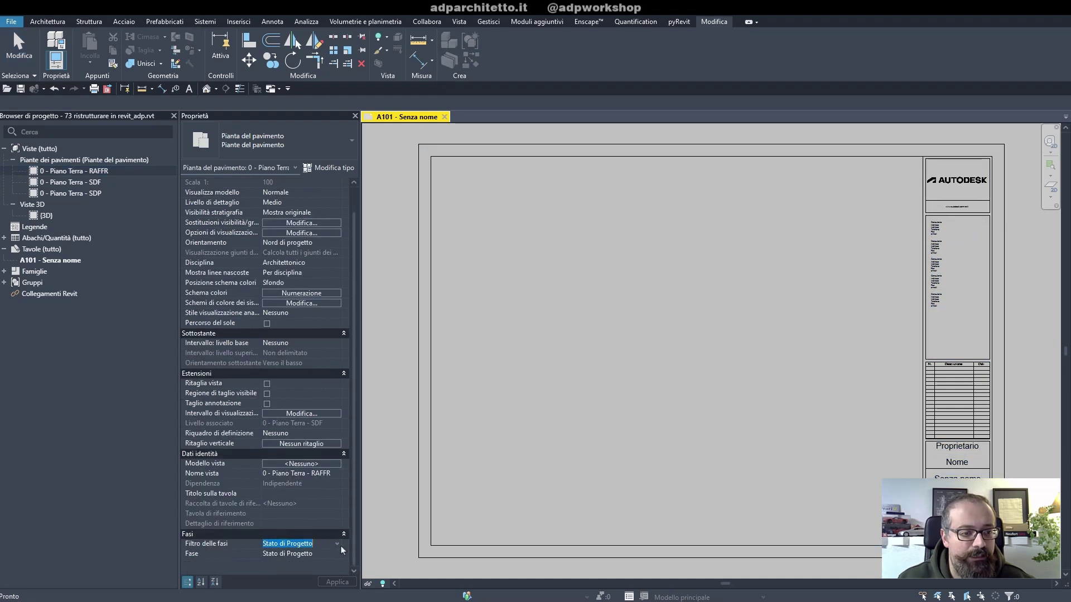
pyautogui.click(301, 564)
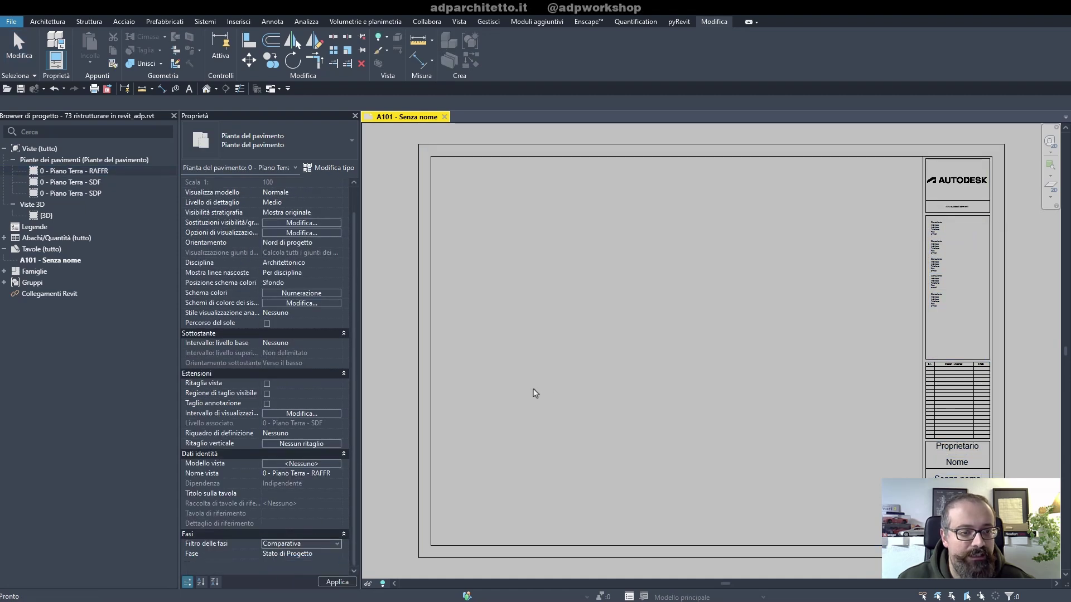
# - Place the SDF plan upper left, SDP upper right and RAFFR along the bottom of A101
pyautogui.click(75, 183)
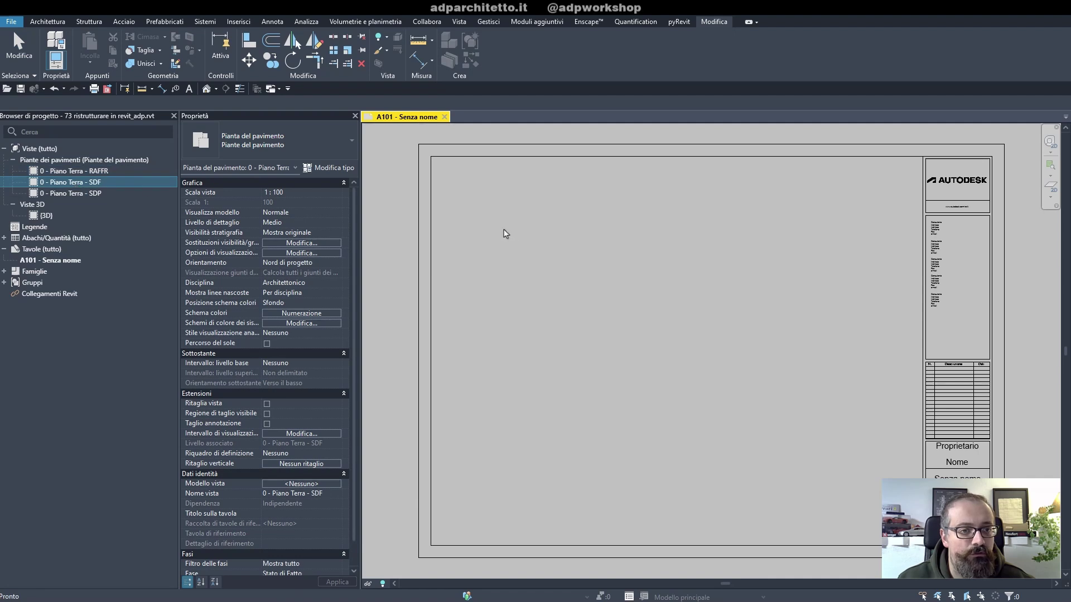
pyautogui.moveTo(75, 184); pyautogui.dragTo(501, 232)
pyautogui.click(541, 301)
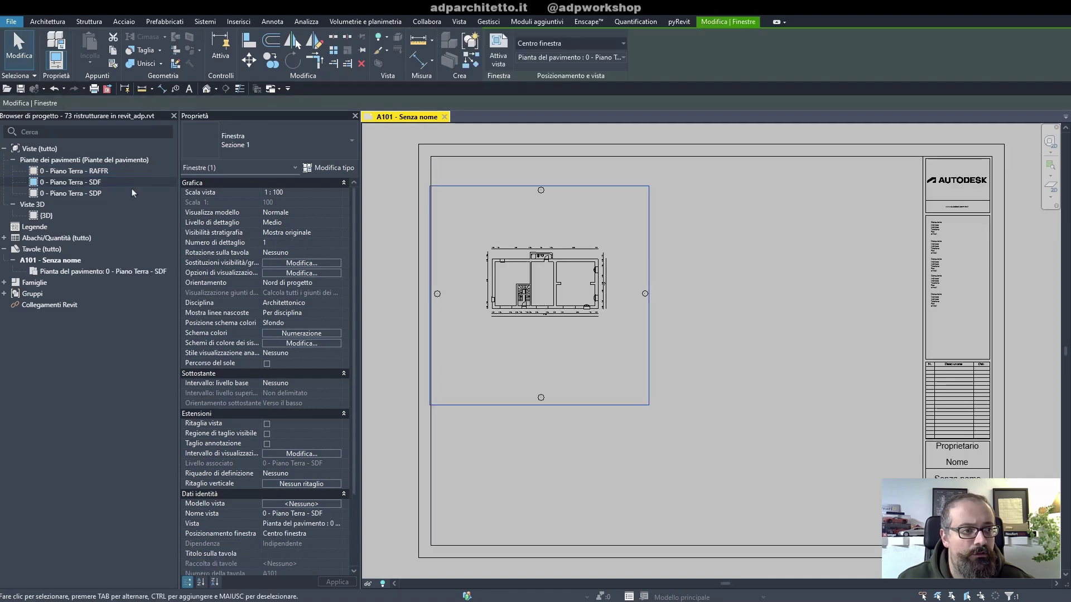
pyautogui.moveTo(70, 193); pyautogui.dragTo(734, 227)
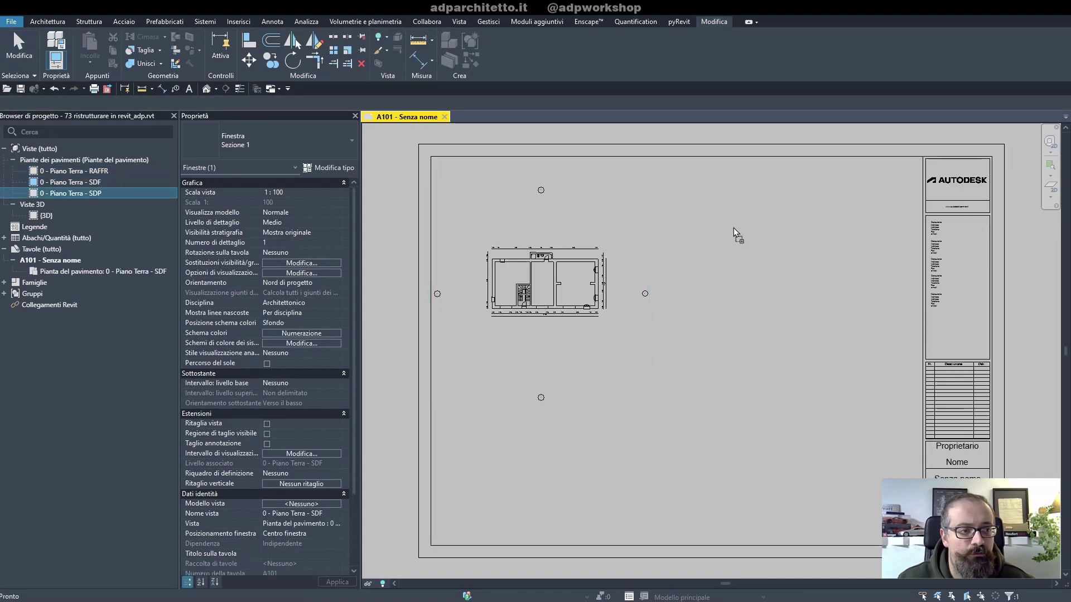
pyautogui.click(768, 296)
pyautogui.moveTo(73, 171); pyautogui.dragTo(660, 482)
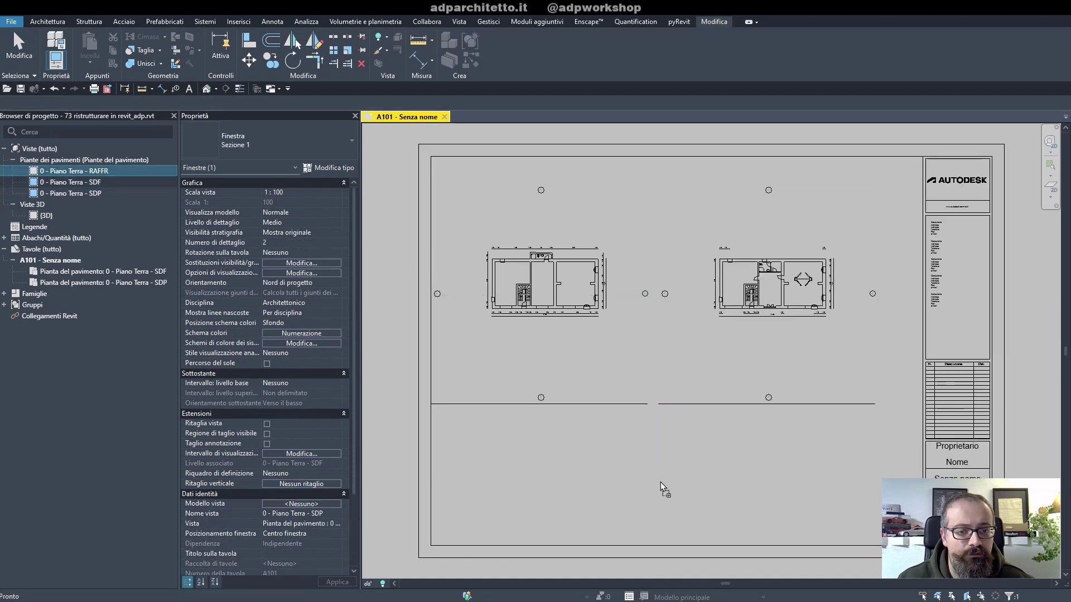
pyautogui.click(672, 473)
# - Activate the upper-left SDF viewport and select one of its elevation markers
pyautogui.click(561, 337)
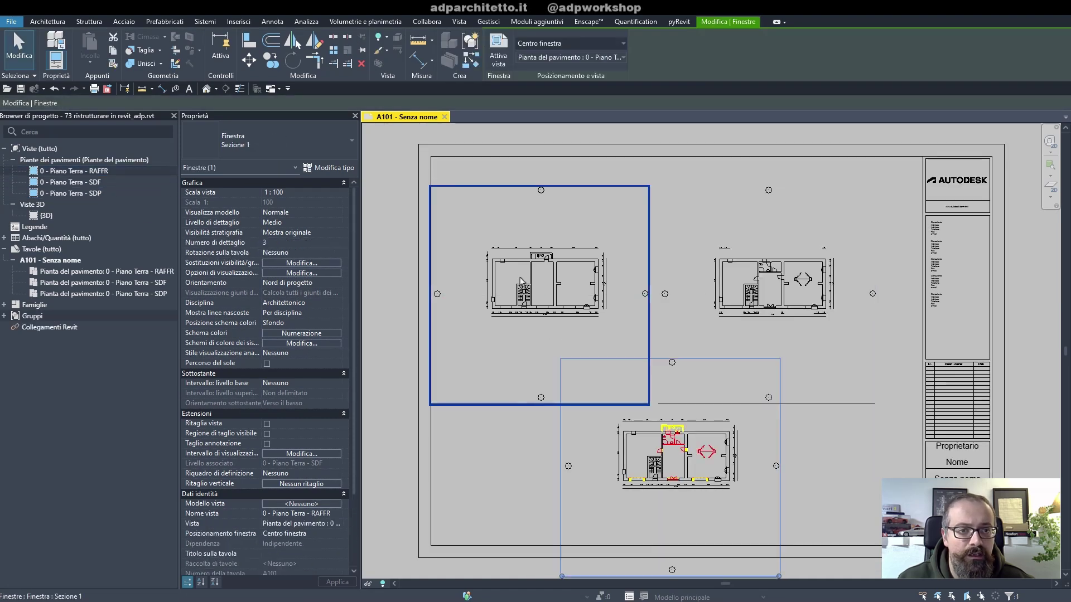
pyautogui.doubleClick(470, 288)
pyautogui.click(437, 299)
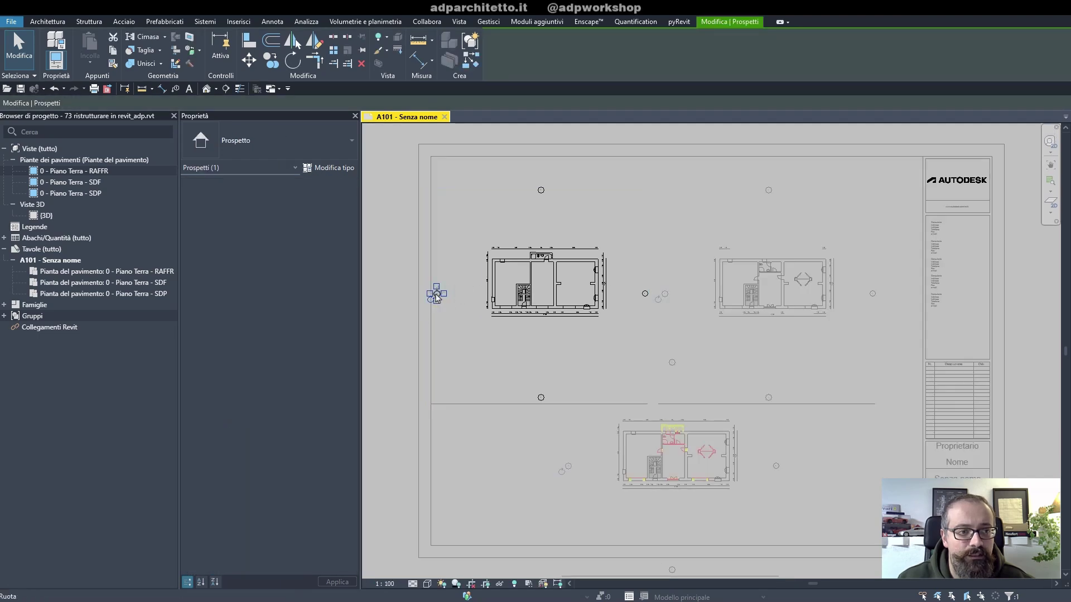
# - Select all instances of the elevation marker, delete them, and return to the sheet
pyautogui.rightClick(438, 292)
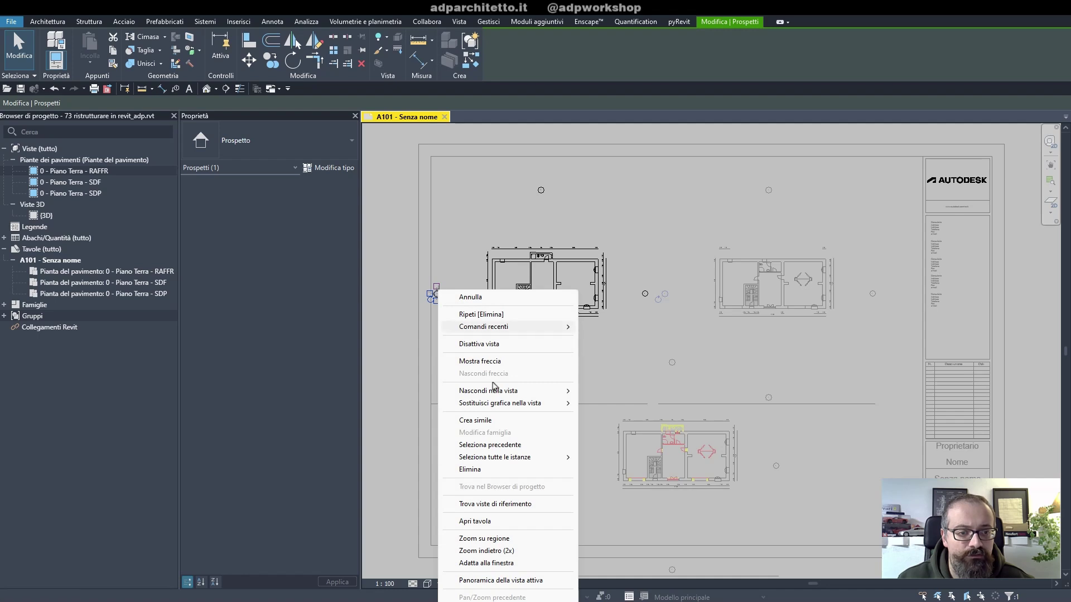
pyautogui.click(606, 472)
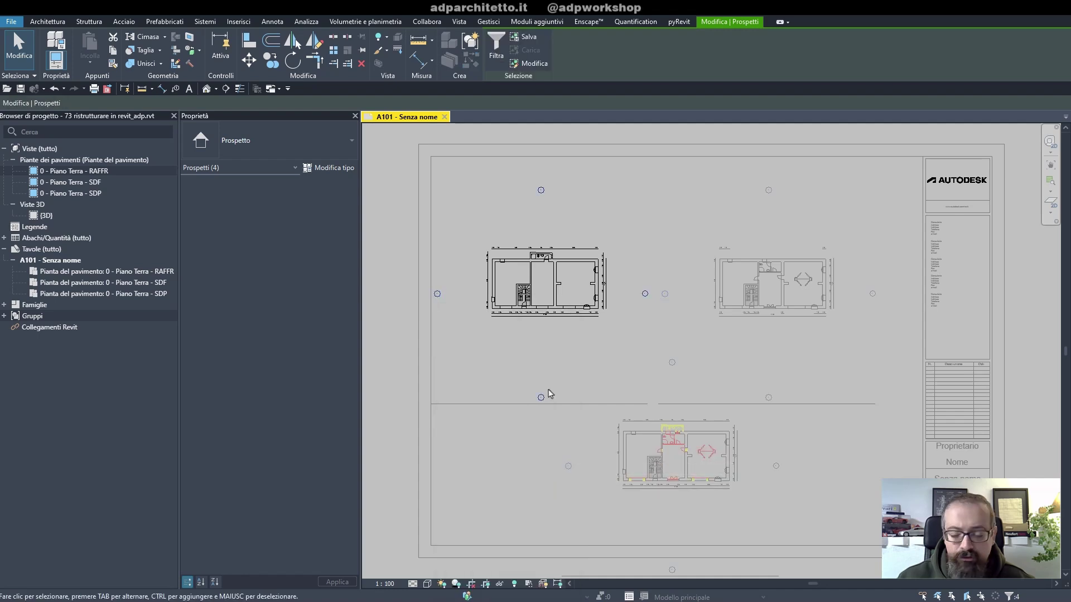
pyautogui.press('Delete')
pyautogui.doubleClick(504, 460)
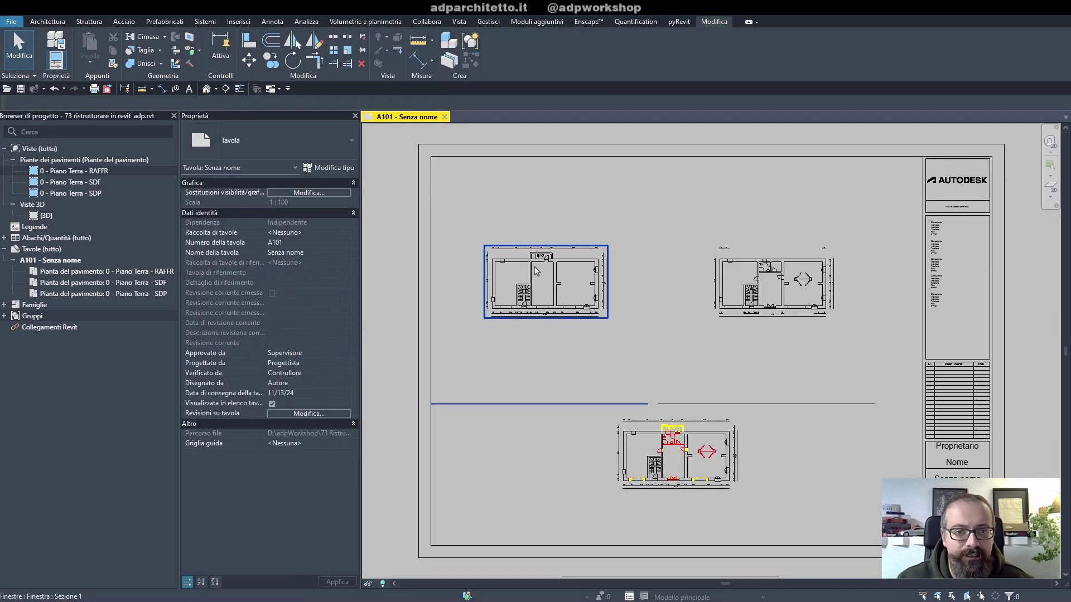
# - Select all three plan viewports and look through the viewport type list
pyautogui.click(536, 272)
pyautogui.keyDown('ctrl'); pyautogui.click(792, 315); pyautogui.keyUp('ctrl')
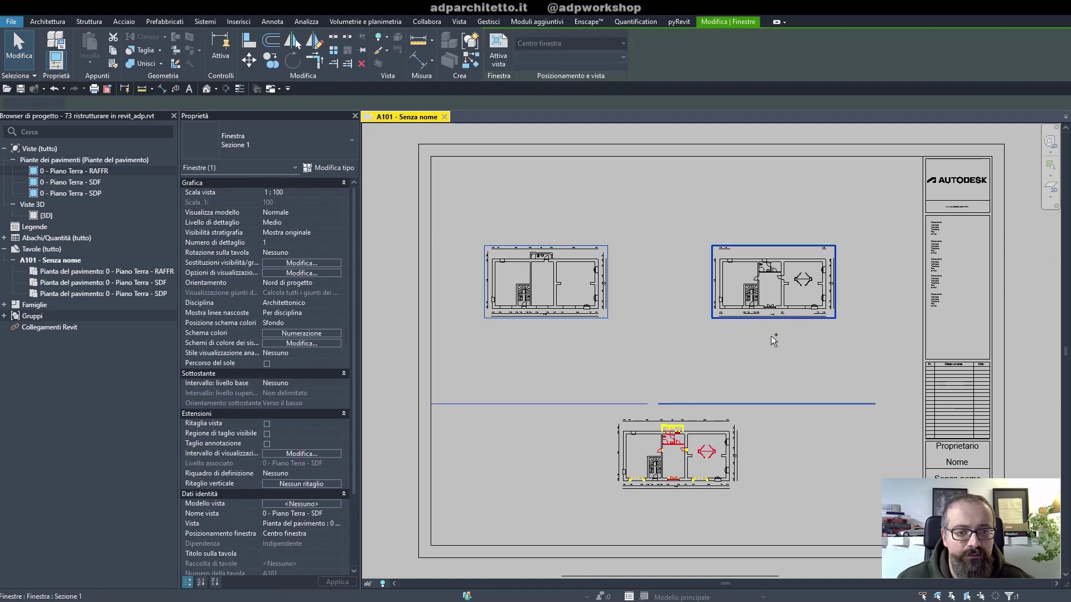
pyautogui.keyDown('ctrl'); pyautogui.click(711, 459); pyautogui.keyUp('ctrl')
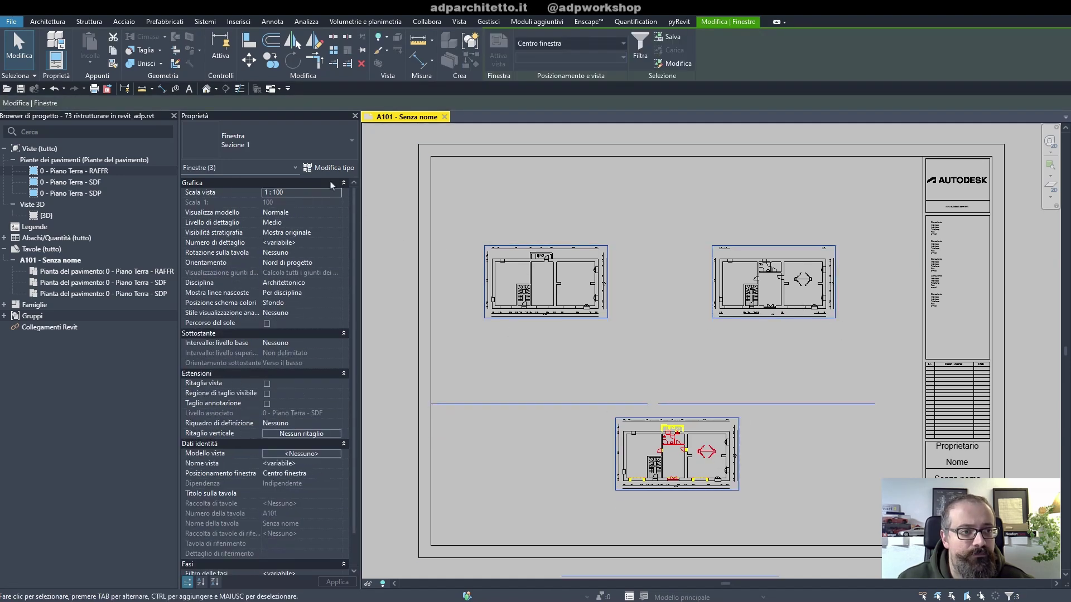
pyautogui.click(247, 131)
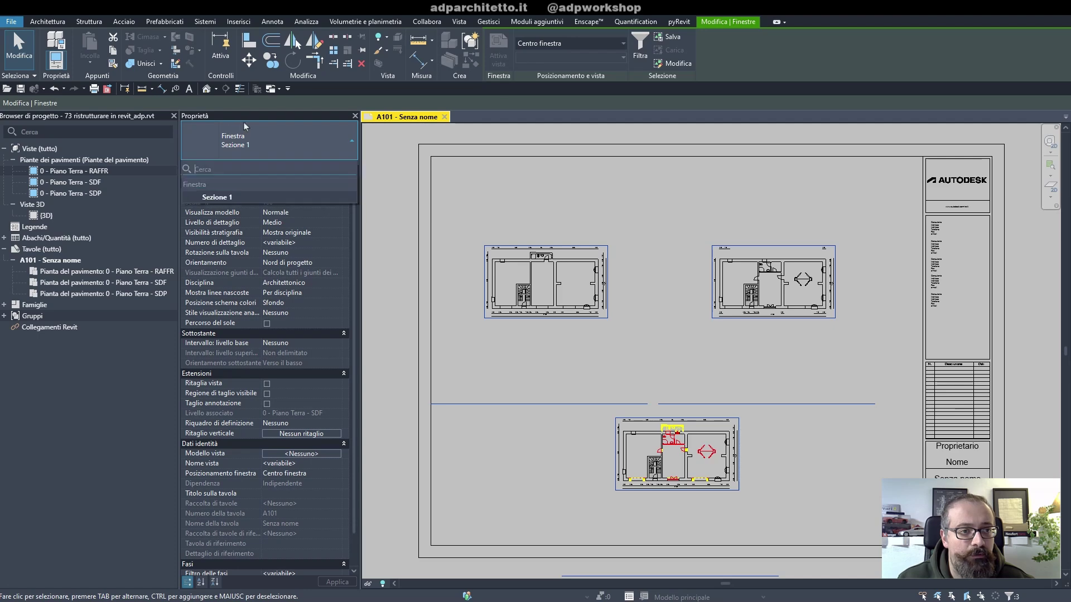
pyautogui.click(382, 152)
pyautogui.click(502, 262)
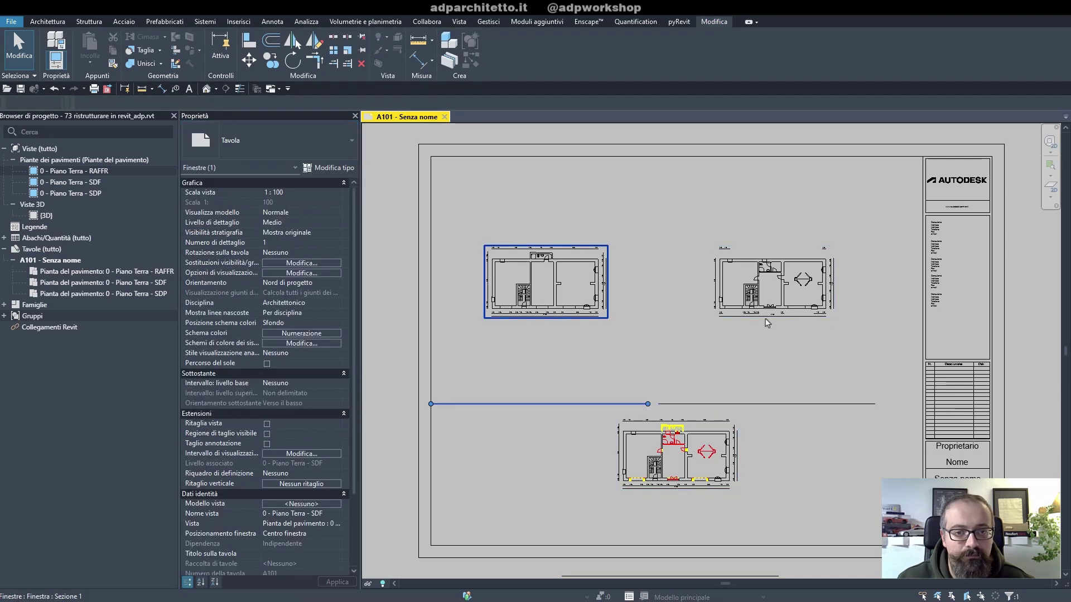
pyautogui.keyDown('ctrl'); pyautogui.click(767, 322); pyautogui.keyUp('ctrl')
pyautogui.keyDown('ctrl'); pyautogui.click(675, 474); pyautogui.keyUp('ctrl')
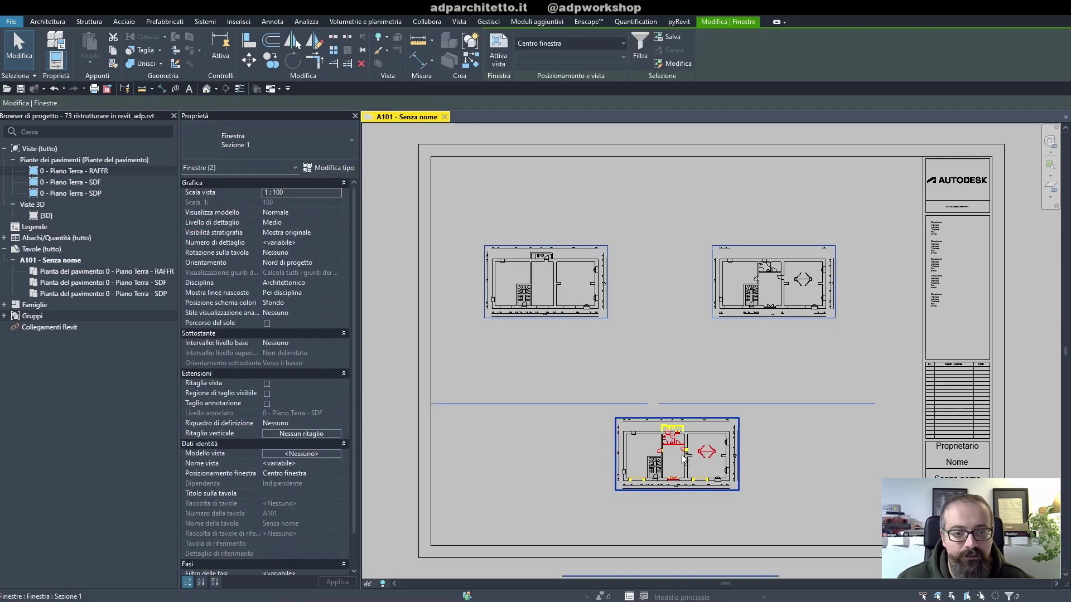
# - Set the viewport type's title option to show the view title on each viewport
pyautogui.click(333, 168)
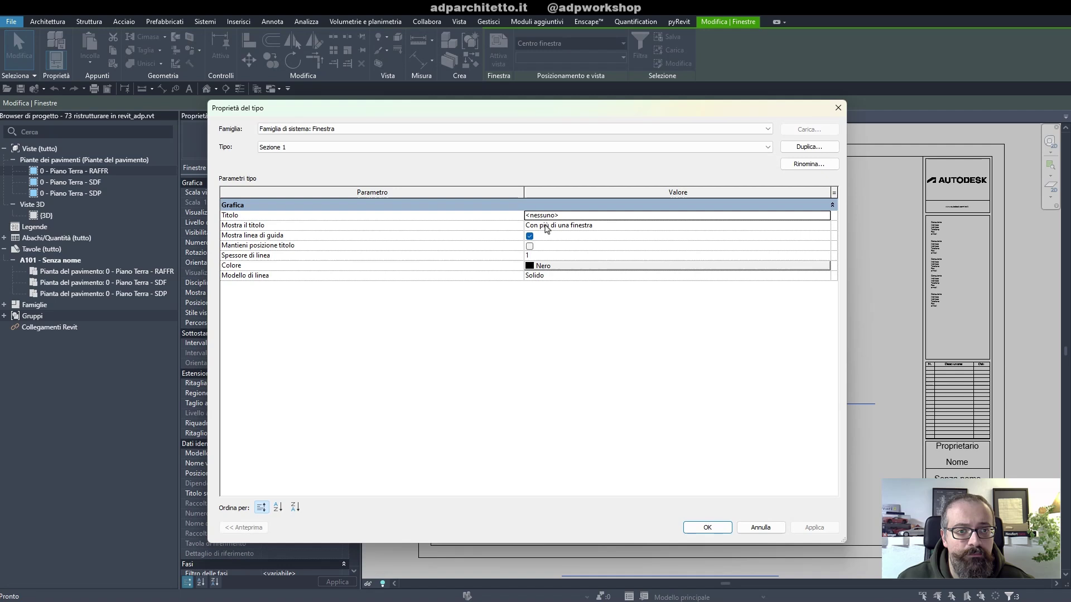
pyautogui.click(826, 216)
pyautogui.click(548, 234)
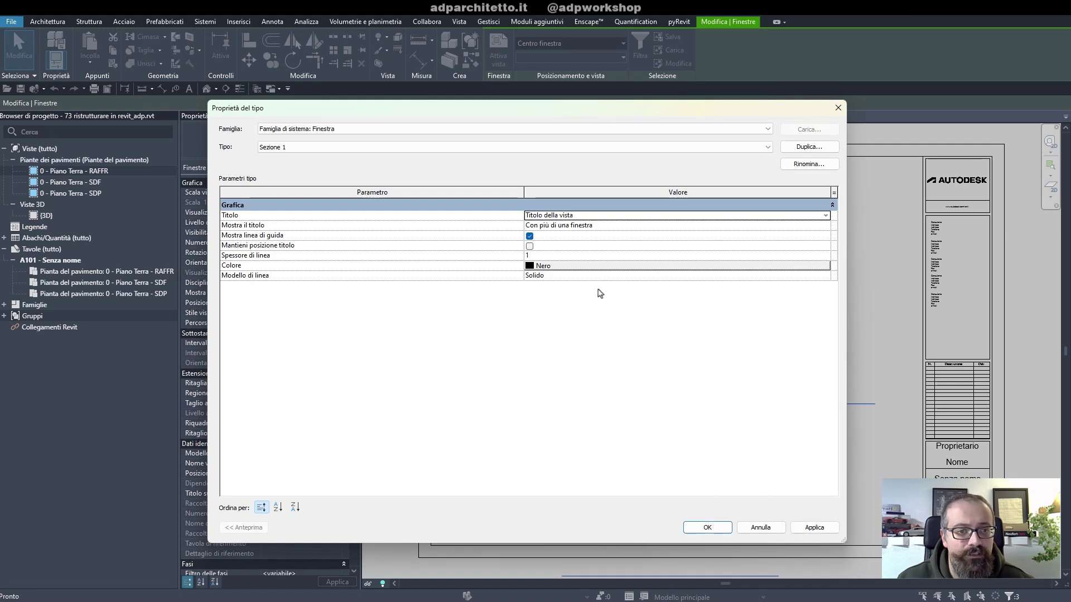
pyautogui.click(707, 527)
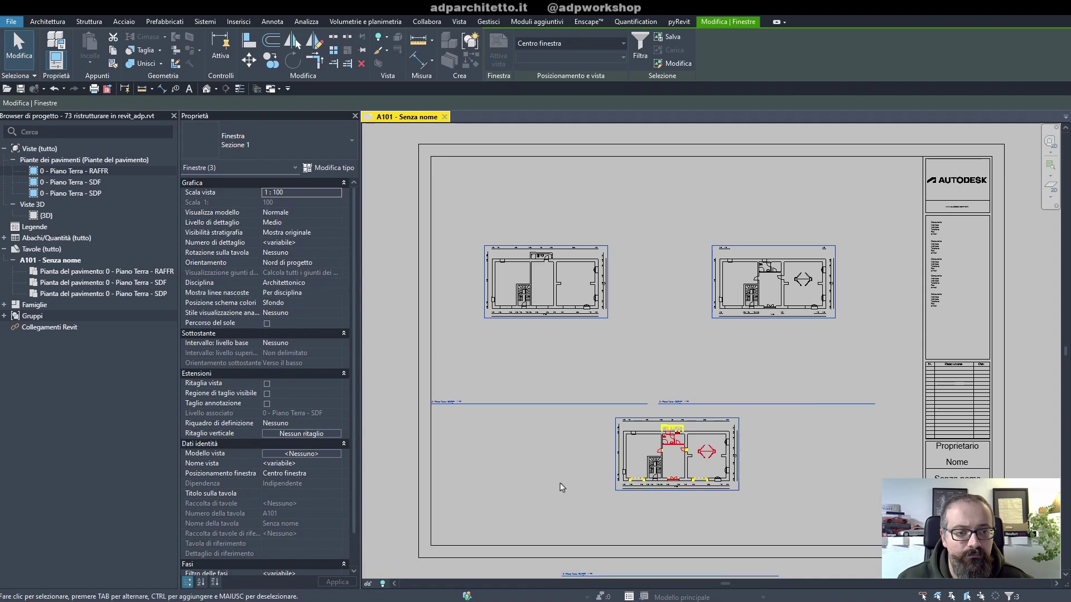
# - Arrange the SDF, SDP and RAFFR viewports in one row across the top of the sheet
pyautogui.click(555, 303)
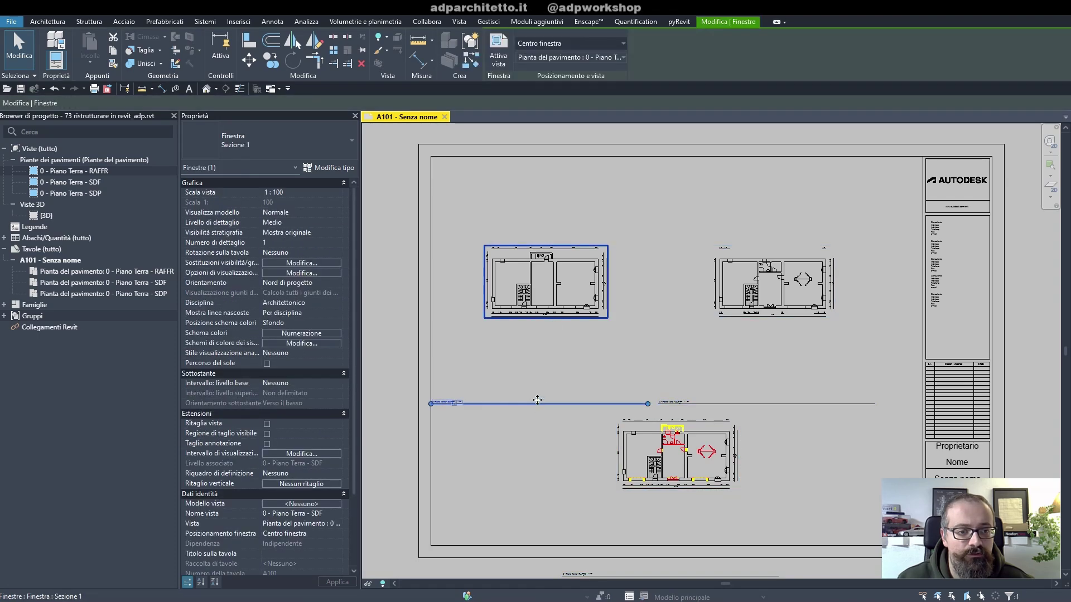
pyautogui.moveTo(529, 401)
pyautogui.mouseDown()
pyautogui.moveTo(514, 333)
pyautogui.moveTo(488, 325)
pyautogui.mouseUp()
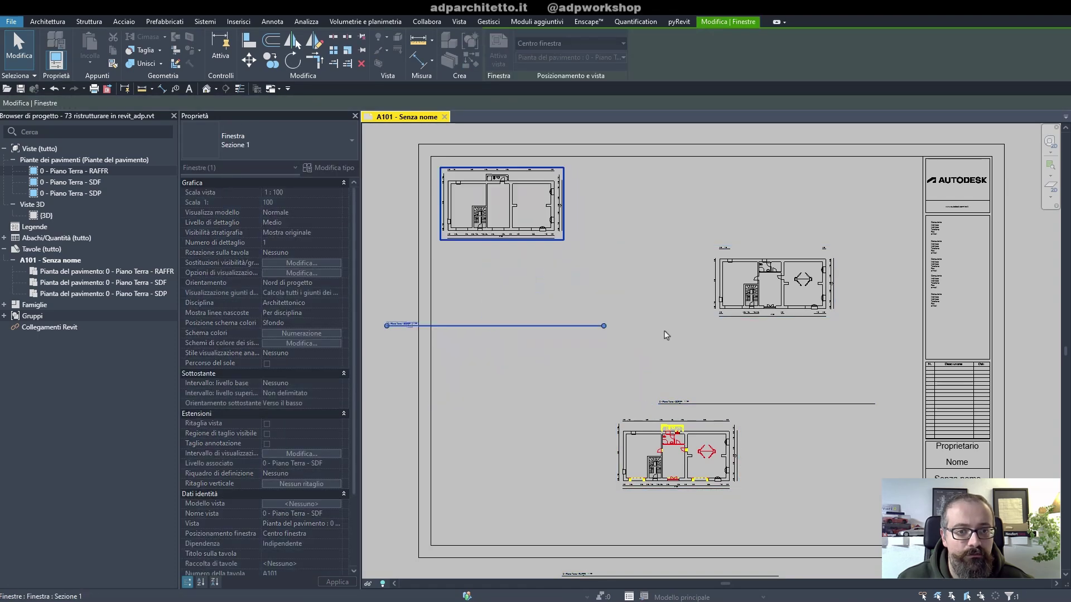
pyautogui.moveTo(806, 310); pyautogui.dragTo(683, 233)
pyautogui.click(730, 417)
pyautogui.moveTo(730, 417)
pyautogui.mouseDown()
pyautogui.moveTo(854, 246)
pyautogui.moveTo(857, 202)
pyautogui.mouseUp()
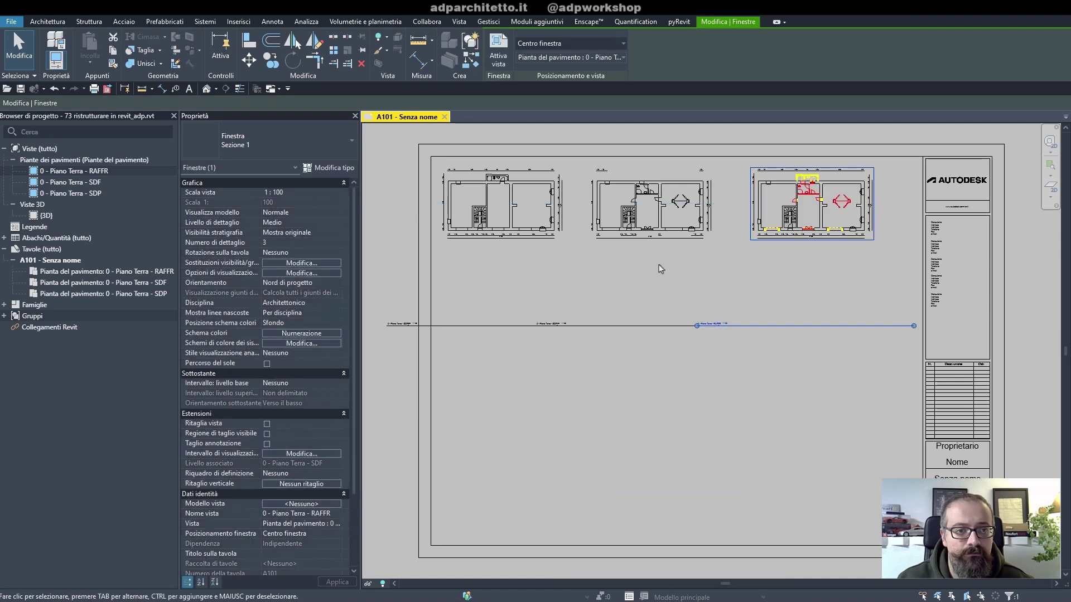
pyautogui.click(534, 242)
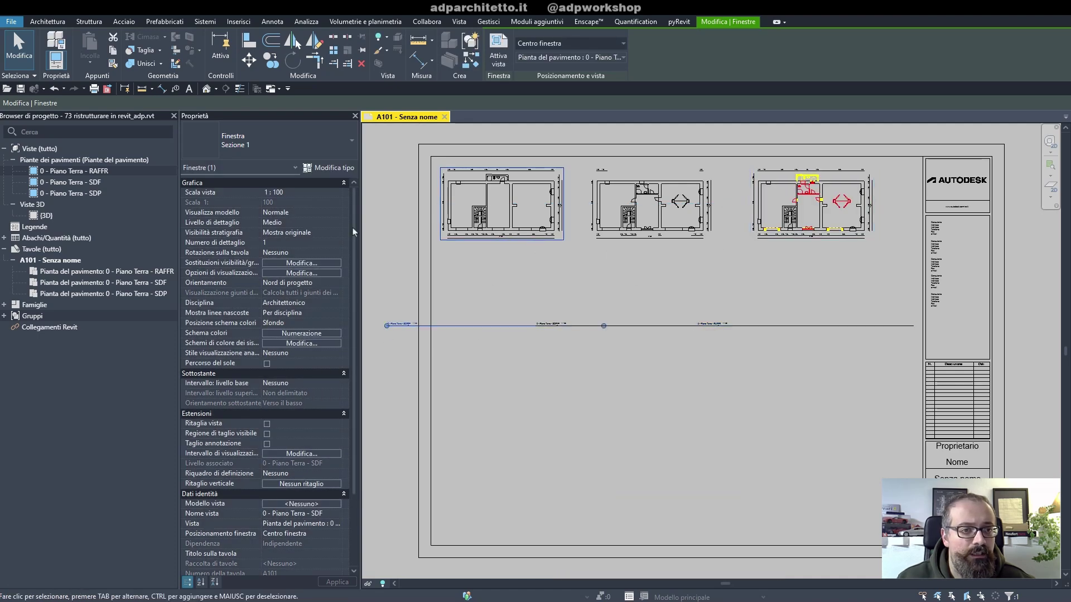
pyautogui.click(329, 167)
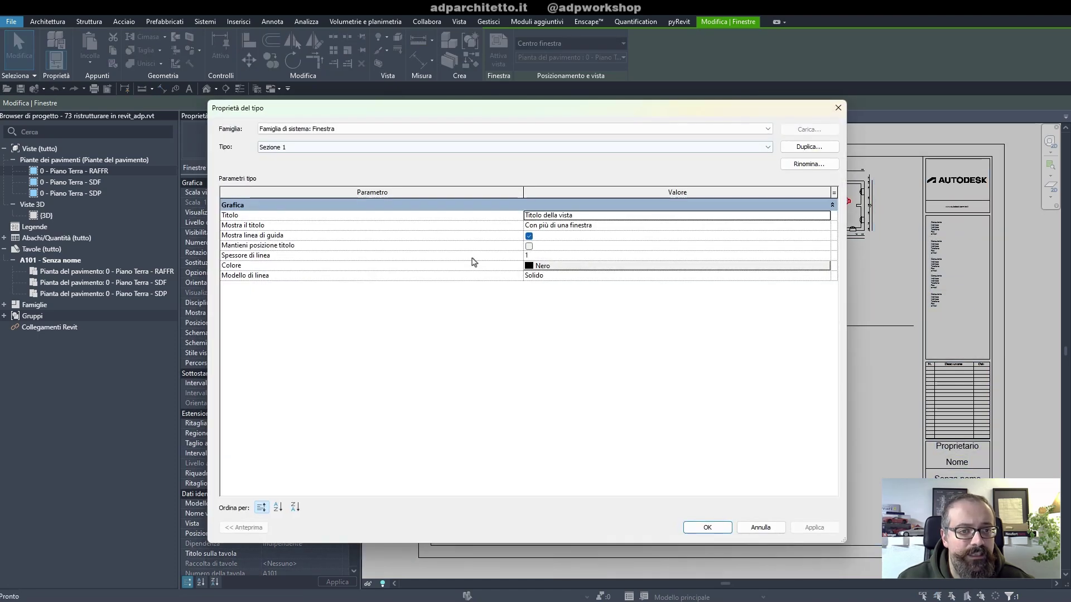
# - Turn off Mostra linea di guida in the viewport type properties
pyautogui.click(529, 236)
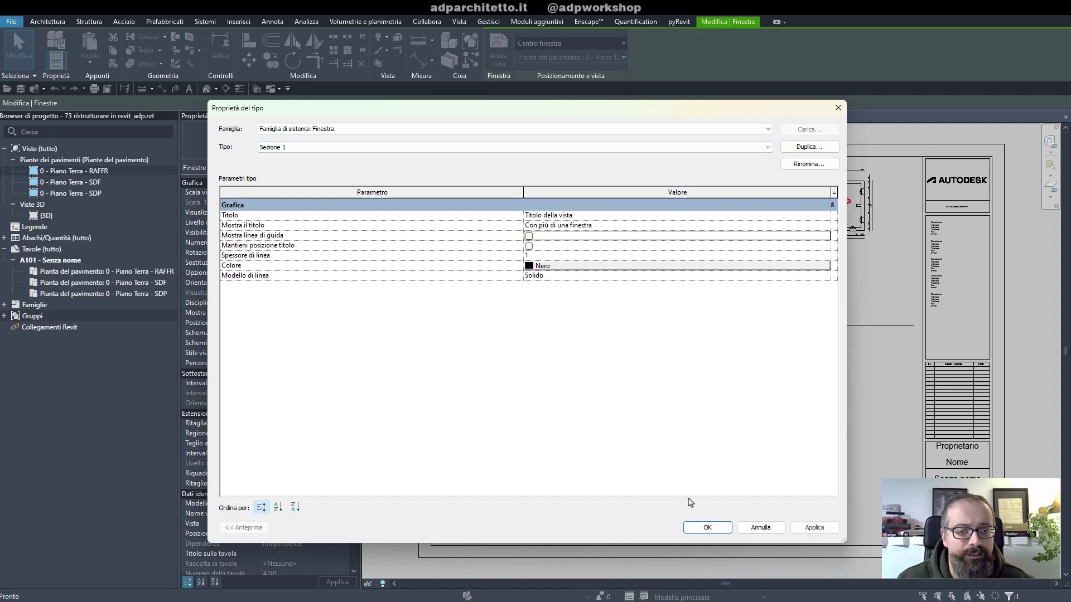
pyautogui.click(707, 527)
pyautogui.scroll(5, 438, 329)
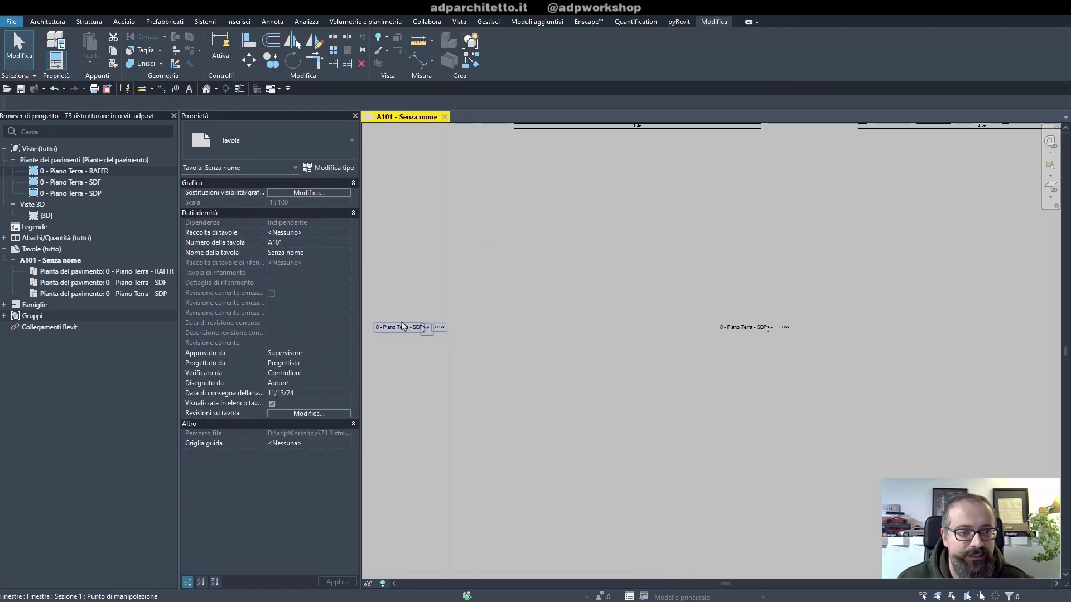
pyautogui.scroll(-2, 429, 357)
pyautogui.scroll(-2, 424, 391)
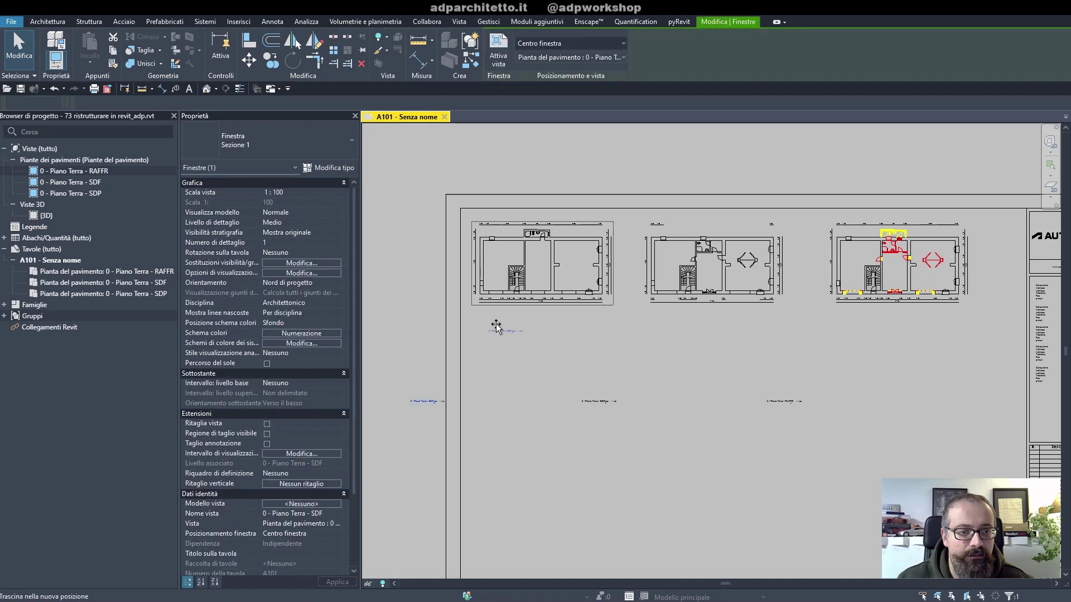
# - Move the SDF, SDP and RAFFR viewport titles up beneath their plans
pyautogui.moveTo(422, 407); pyautogui.dragTo(491, 321)
pyautogui.moveTo(592, 411); pyautogui.dragTo(660, 326)
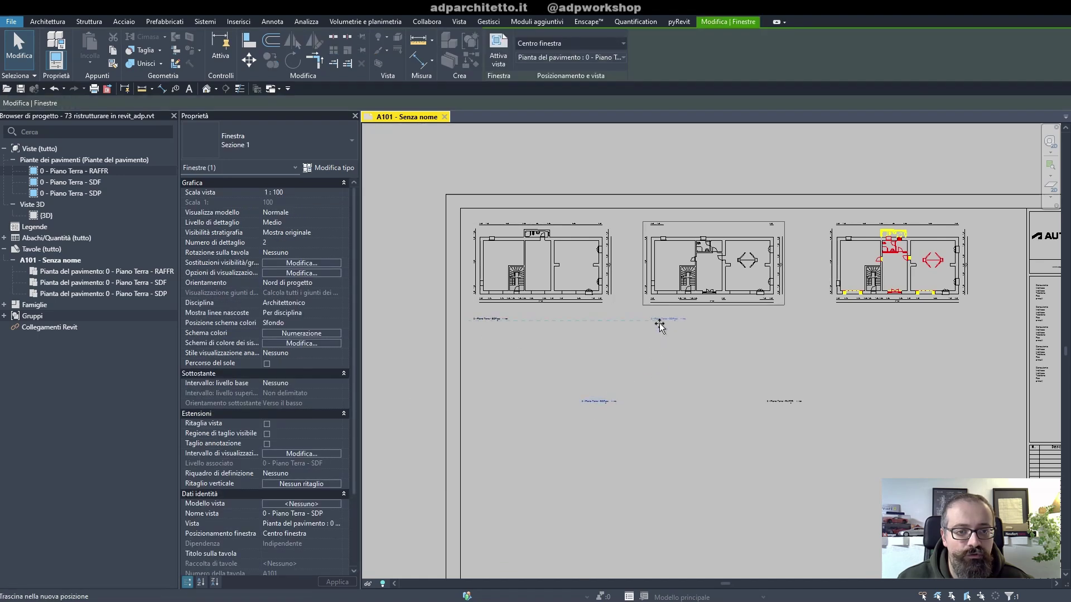
pyautogui.moveTo(789, 405)
pyautogui.mouseDown()
pyautogui.moveTo(854, 338)
pyautogui.moveTo(859, 310)
pyautogui.mouseUp()
pyautogui.press('Escape')
pyautogui.scroll(3, 557, 283)
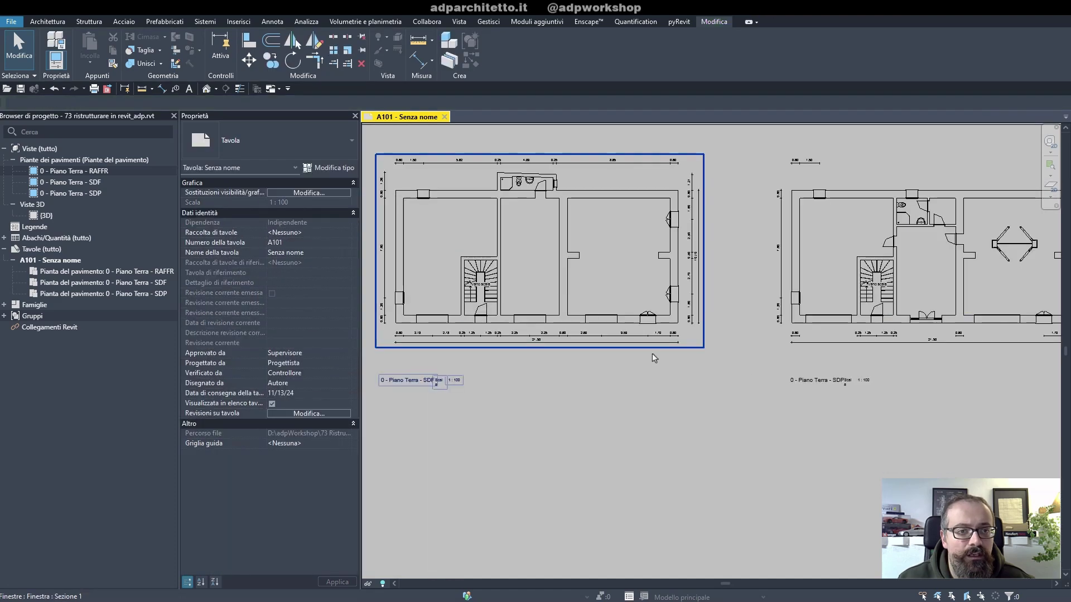
# - Activate the SDP plan viewport and start the Aligned Dimension tool with DI
pyautogui.doubleClick(651, 353)
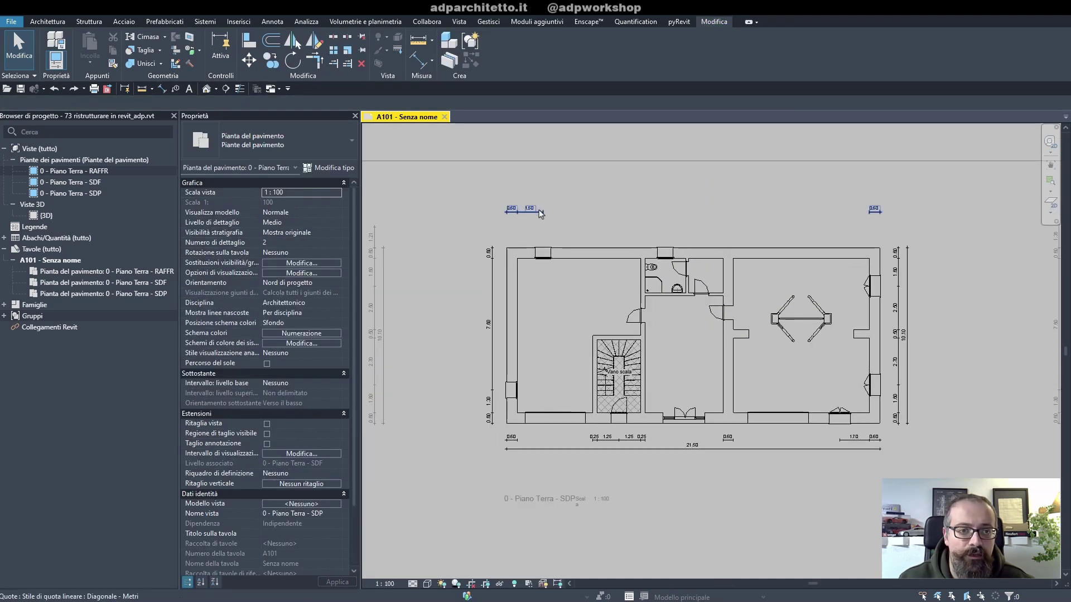
pyautogui.press('d')
pyautogui.press('i')
pyautogui.press('Escape')
pyautogui.press('d')
pyautogui.press('i')
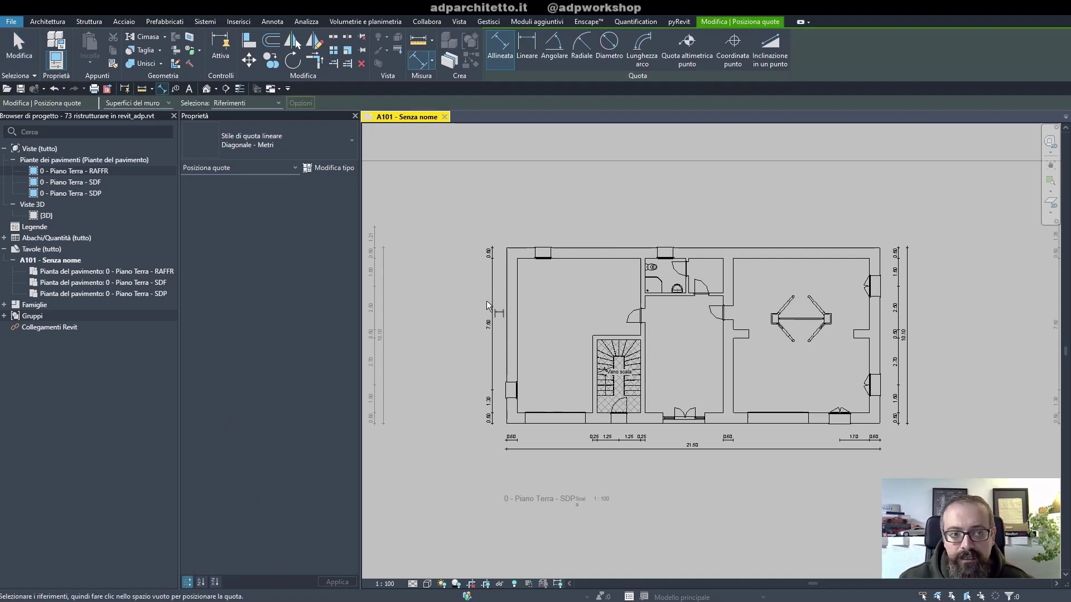
pyautogui.scroll(-3, 487, 300)
pyautogui.moveTo(749, 310); pyautogui.dragTo(722, 311, button='middle')
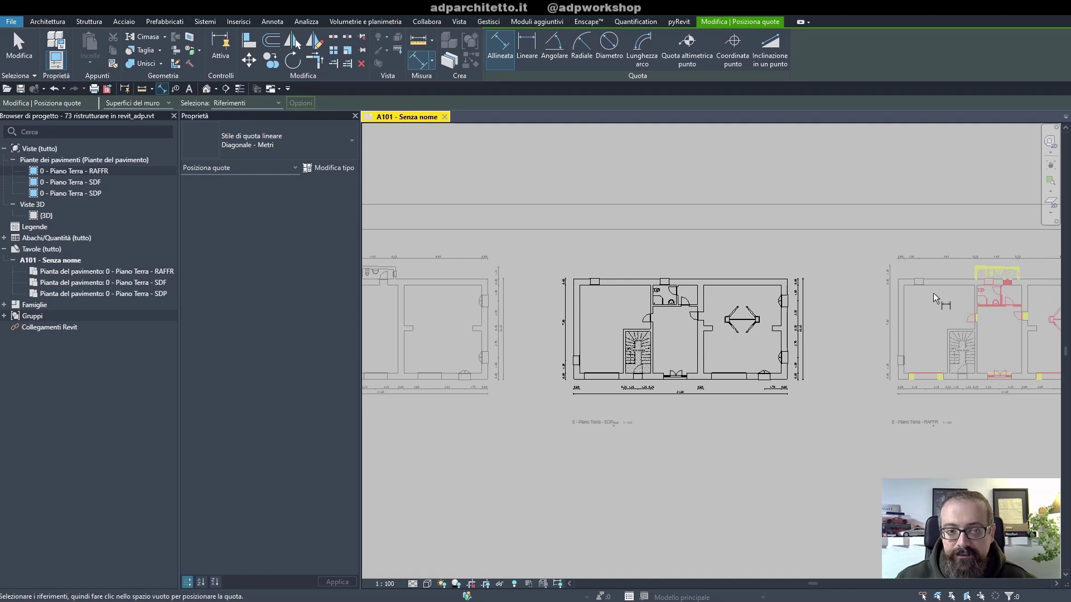
pyautogui.moveTo(668, 275); pyautogui.dragTo(813, 267, button='middle')
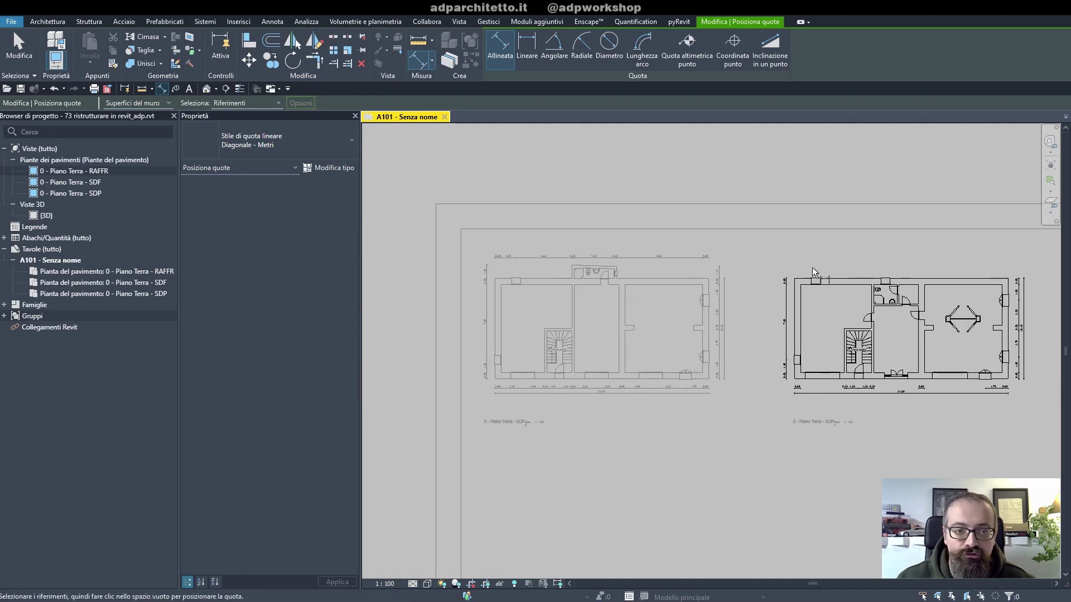
pyautogui.scroll(3, 584, 268)
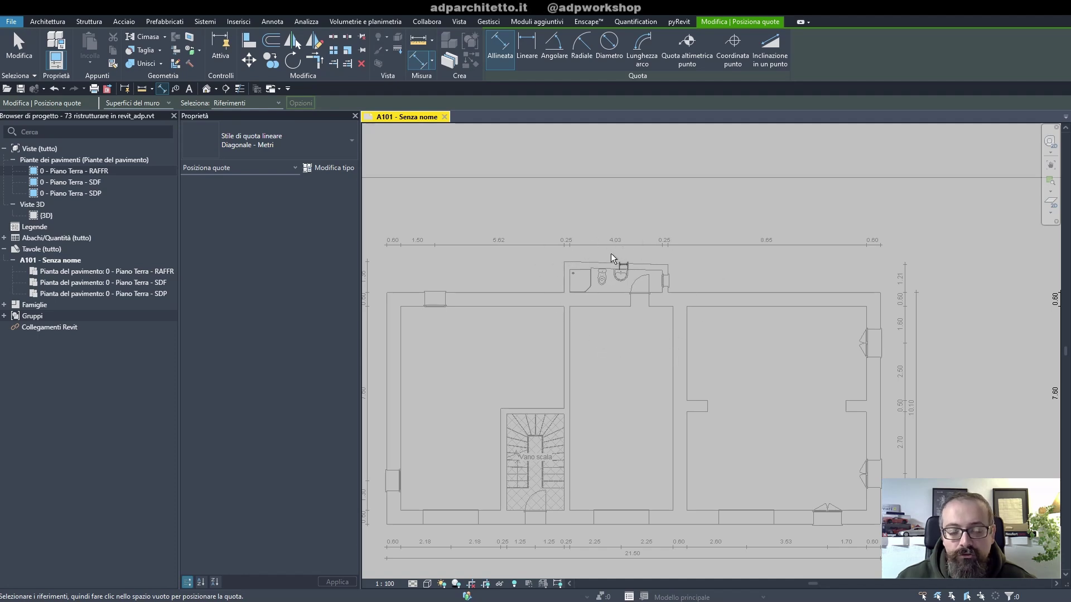
pyautogui.scroll(-3, 611, 253)
pyautogui.moveTo(768, 308); pyautogui.dragTo(607, 352, button='middle')
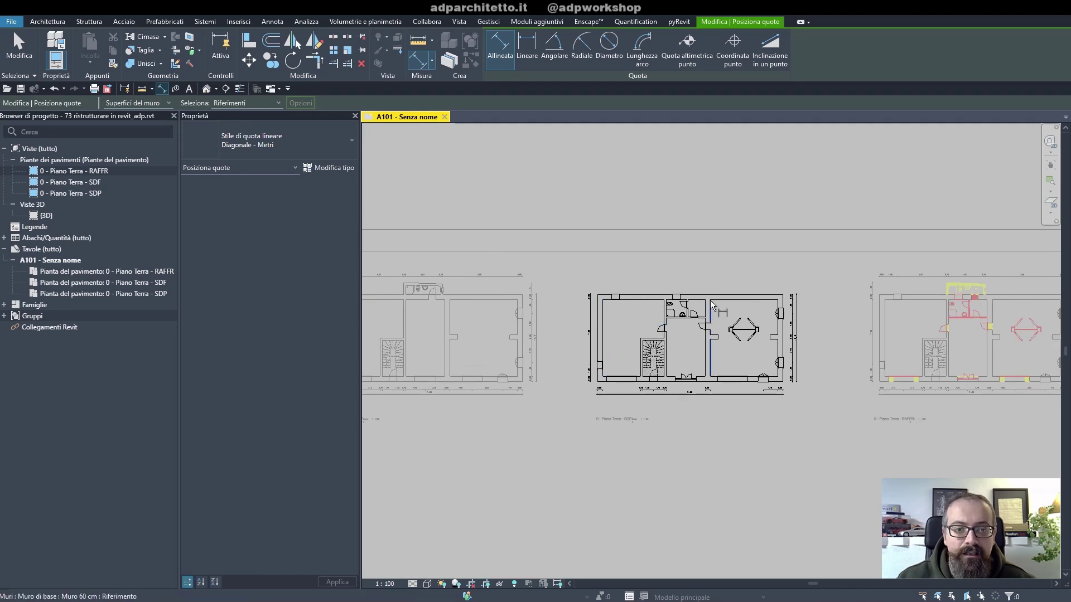
pyautogui.scroll(2, 710, 301)
pyautogui.scroll(-3, 710, 301)
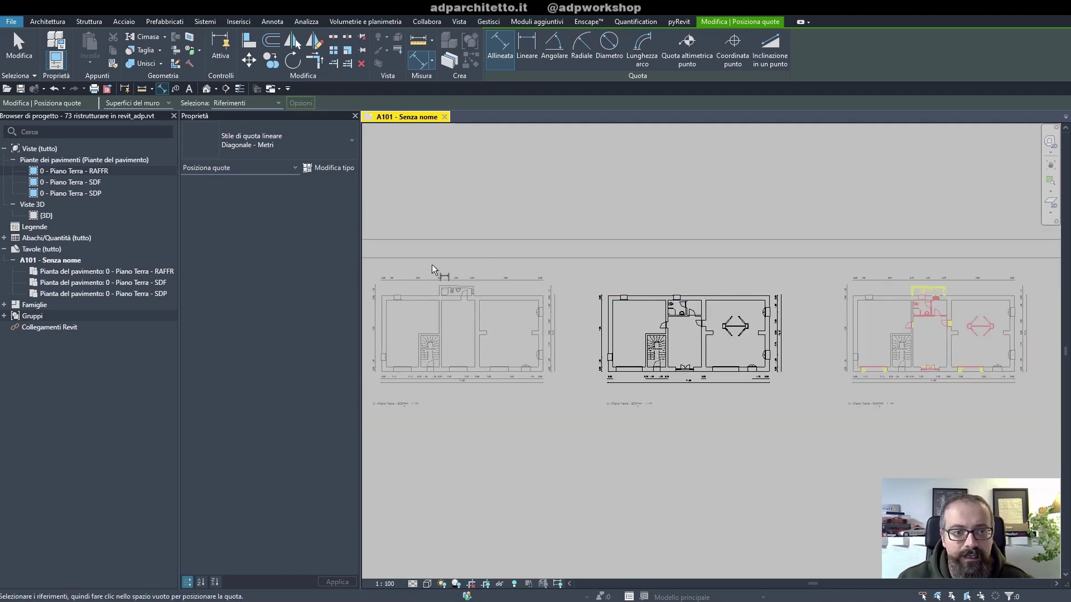
pyautogui.scroll(1, 672, 283)
pyautogui.scroll(1, 671, 284)
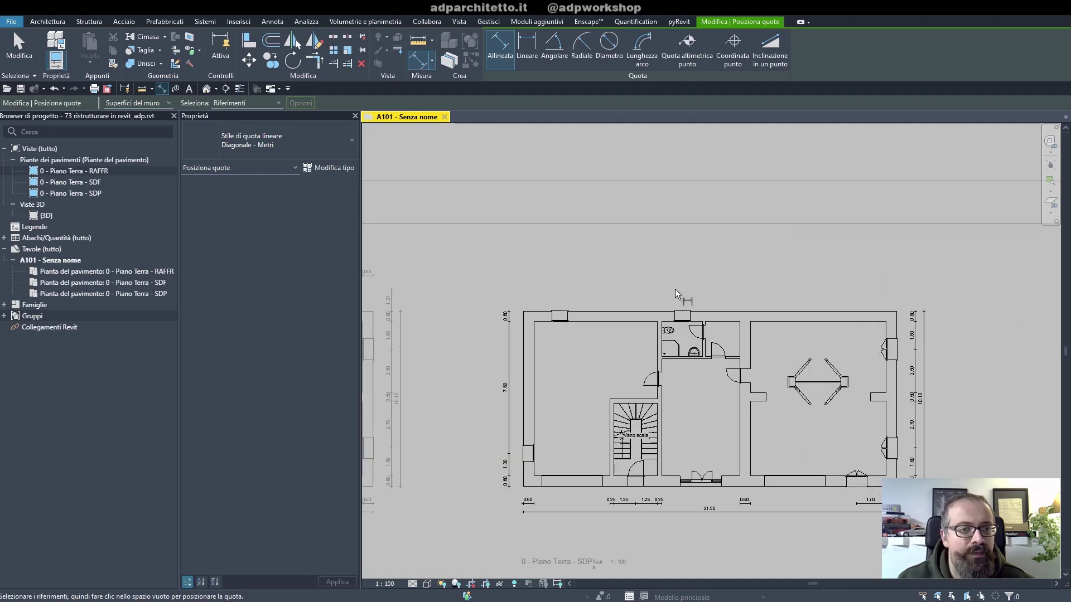
pyautogui.scroll(2, 675, 288)
pyautogui.scroll(1, 639, 249)
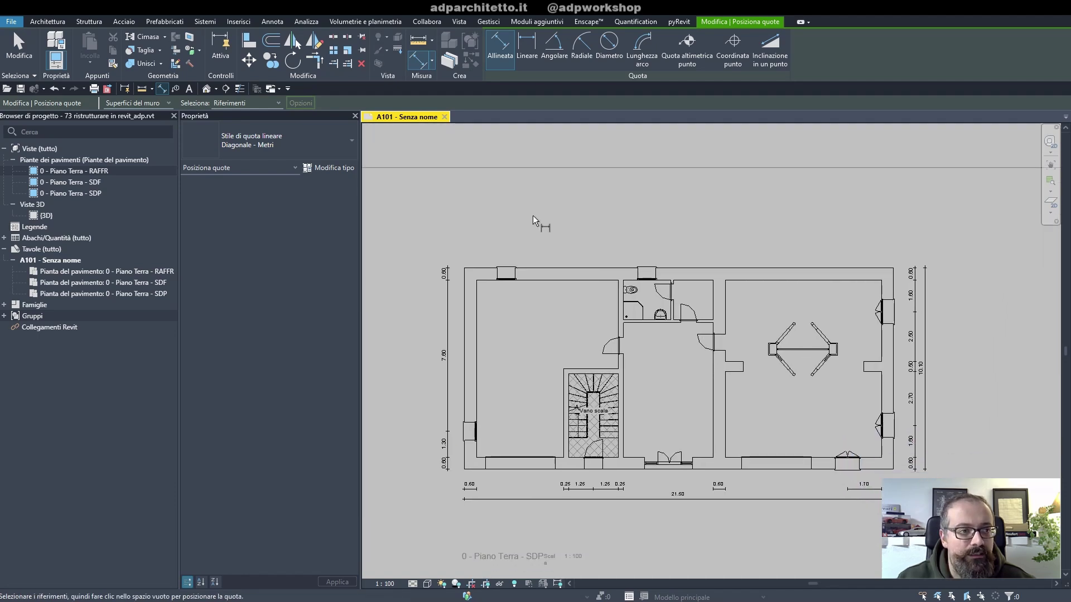
# - Set dimensioning to pick whole walls and place a dimension chain above the top wall
pyautogui.click(141, 104)
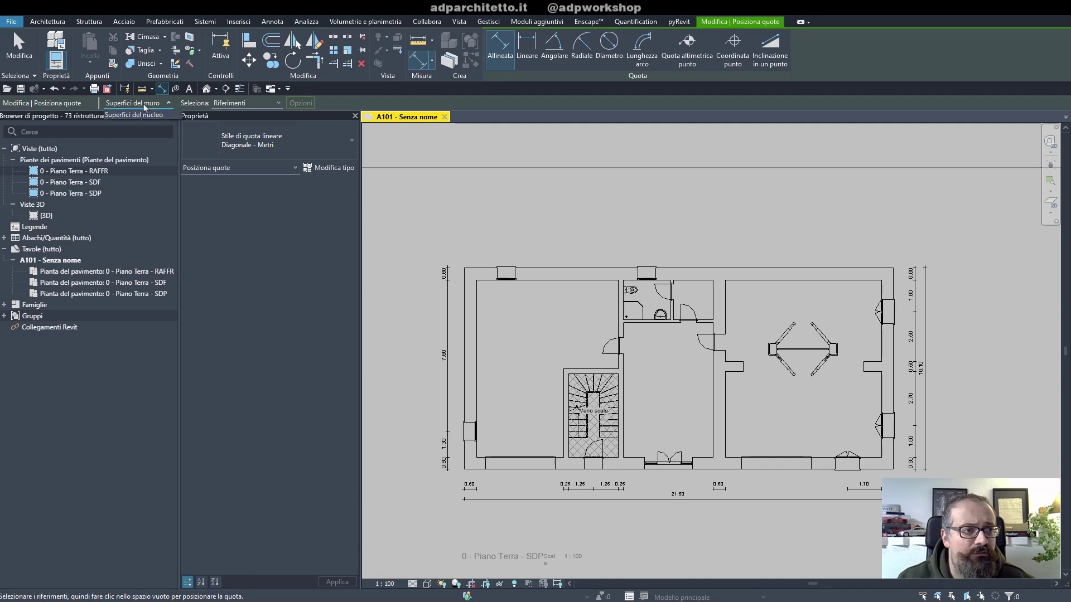
pyautogui.click(139, 122)
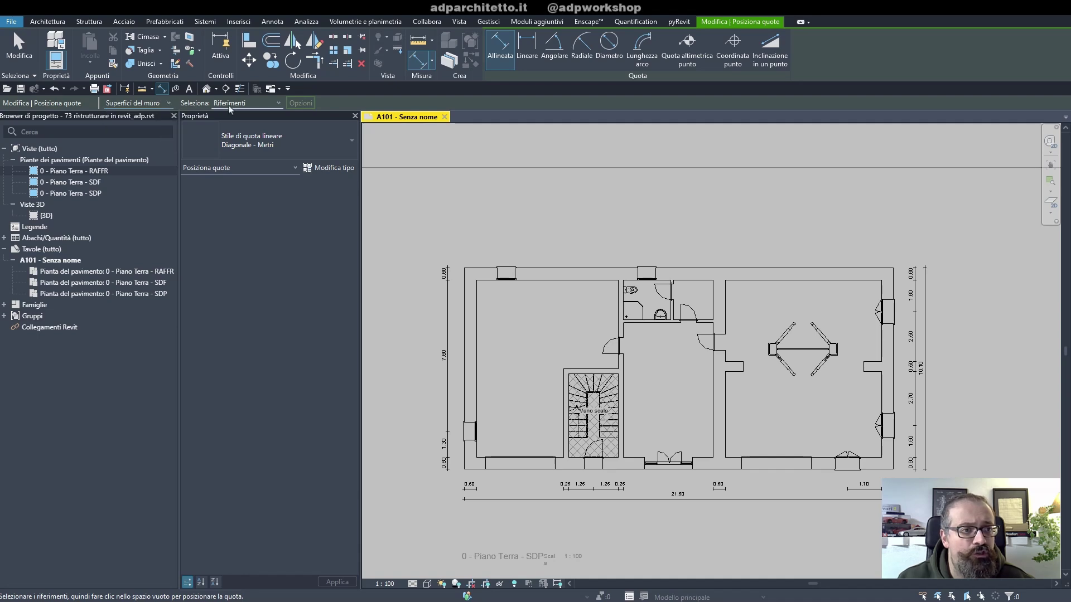
pyautogui.click(245, 104)
pyautogui.click(234, 124)
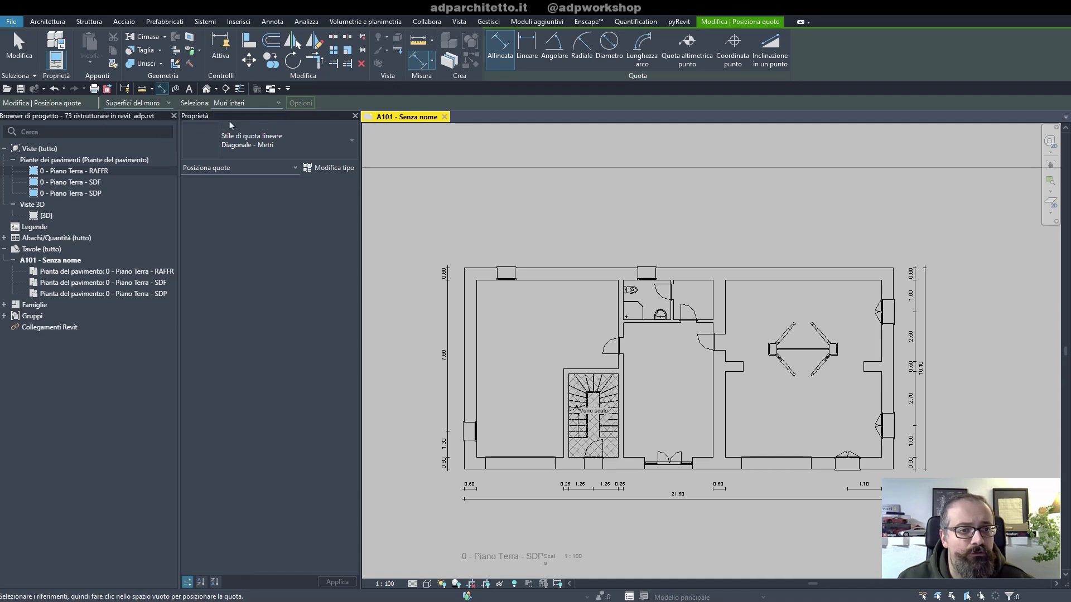
pyautogui.click(537, 269)
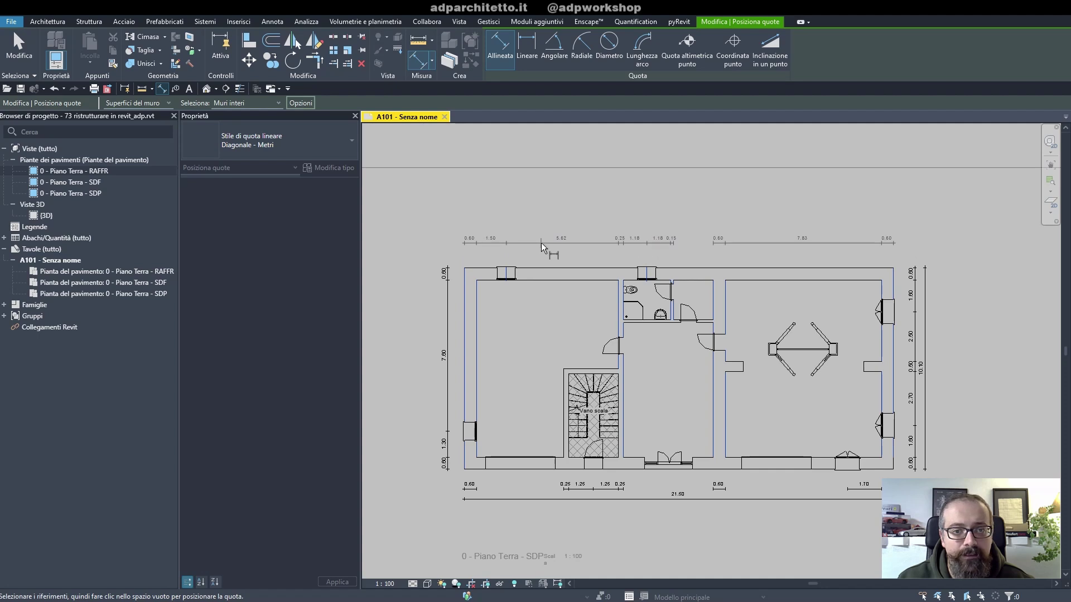
pyautogui.click(542, 245)
pyautogui.press('Escape')
pyautogui.press('Escape')
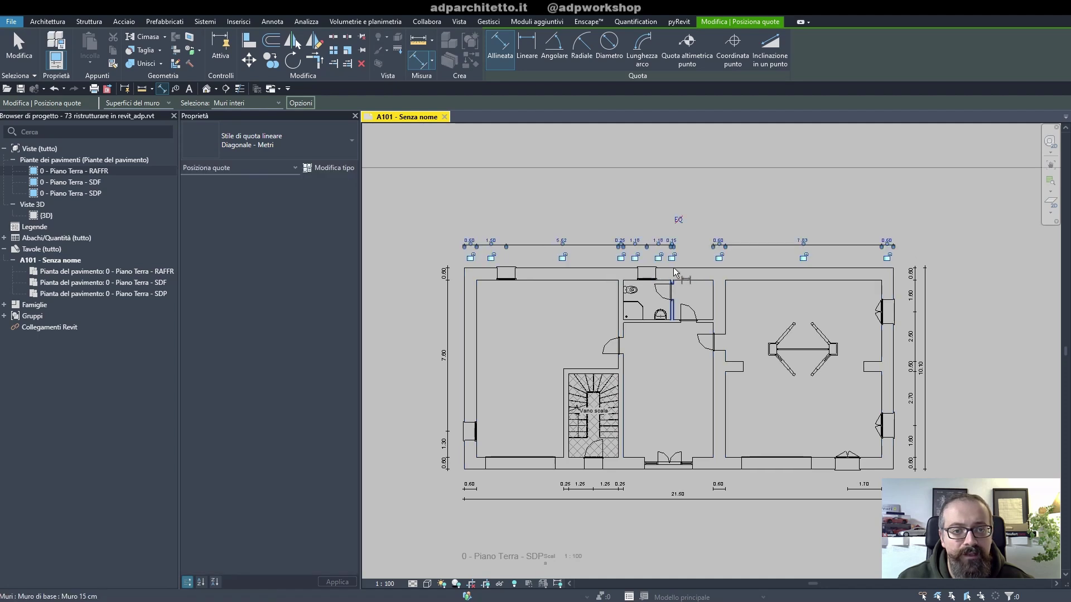
# - Edit the top chain's witness lines into a 7.05 segment, removing the 0.60 and 7.83 segments
pyautogui.scroll(3, 674, 272)
pyautogui.click(659, 217)
pyautogui.click(636, 53)
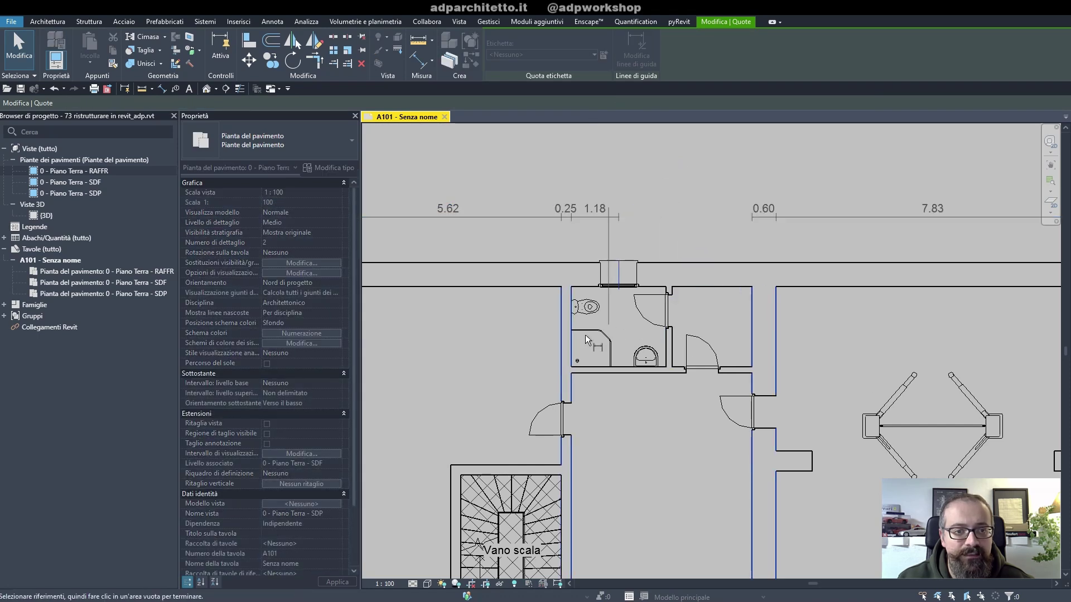
pyautogui.click(570, 324)
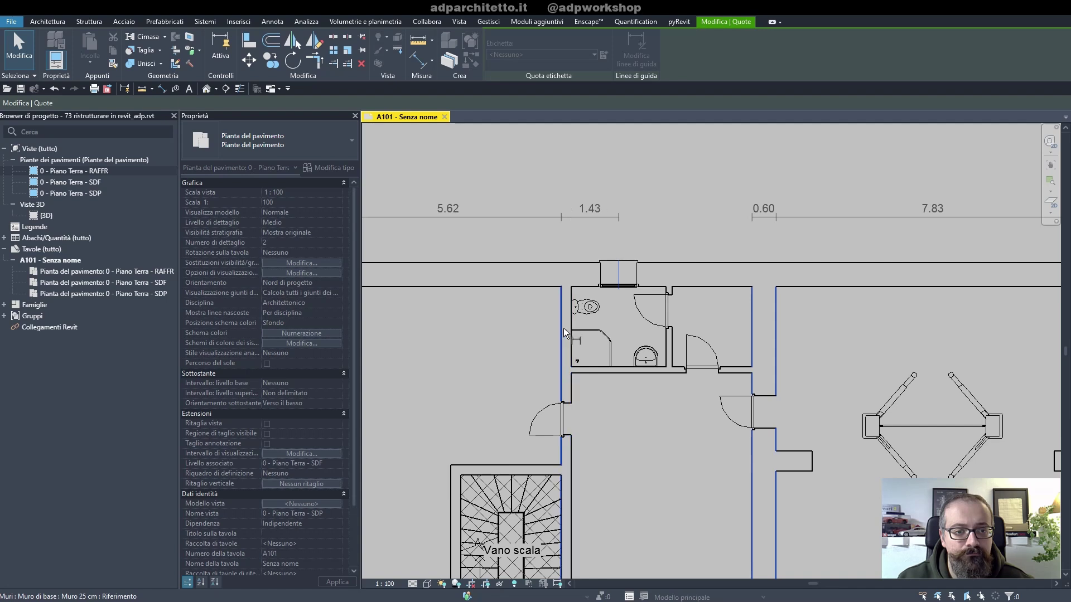
pyautogui.click(751, 323)
pyautogui.scroll(-3, 770, 188)
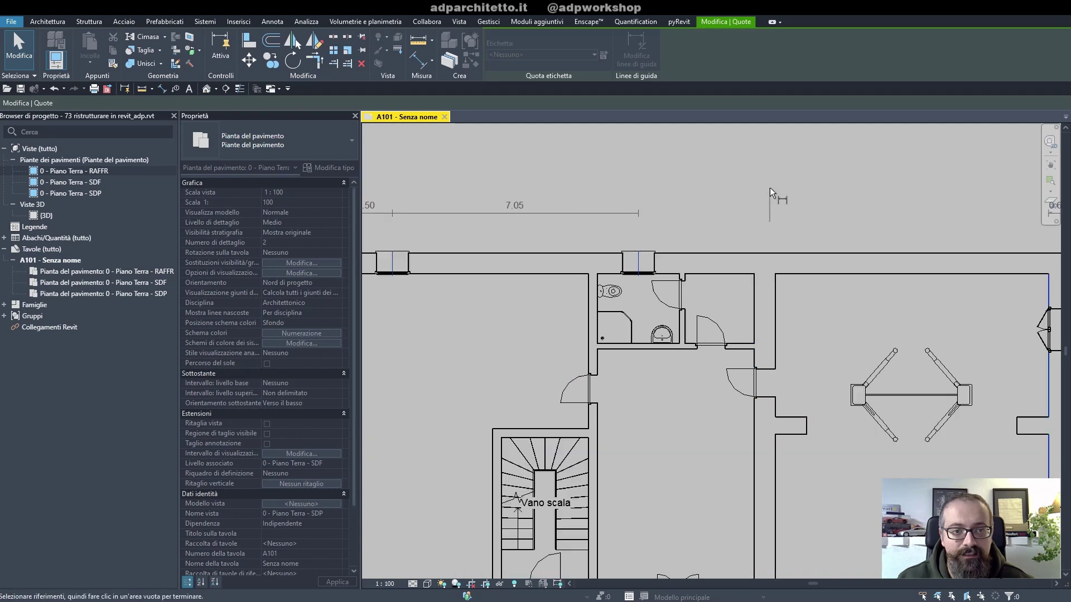
pyautogui.scroll(-2, 770, 173)
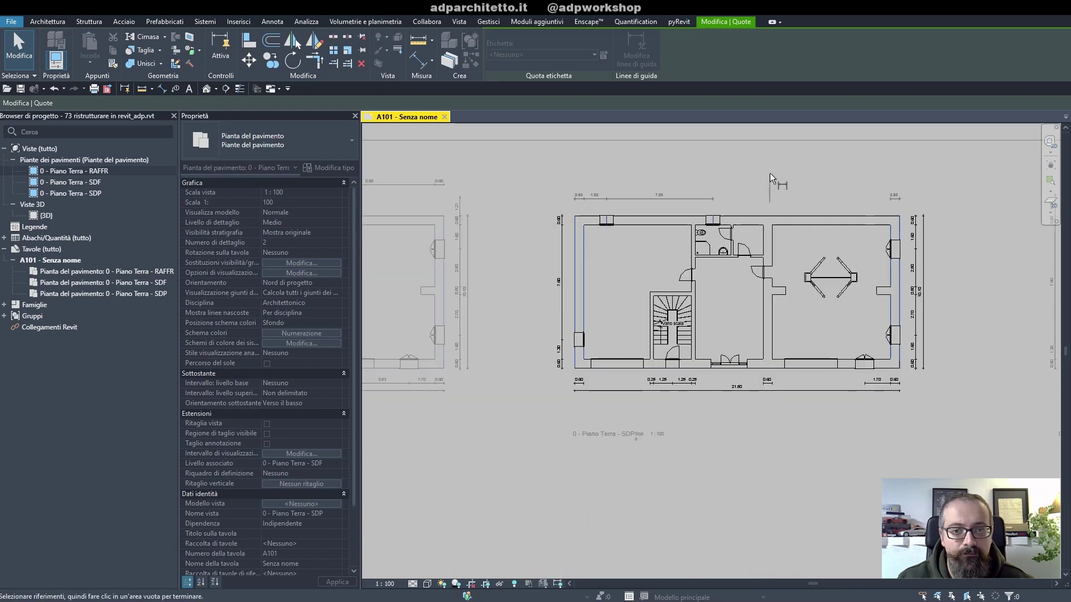
pyautogui.click(795, 189)
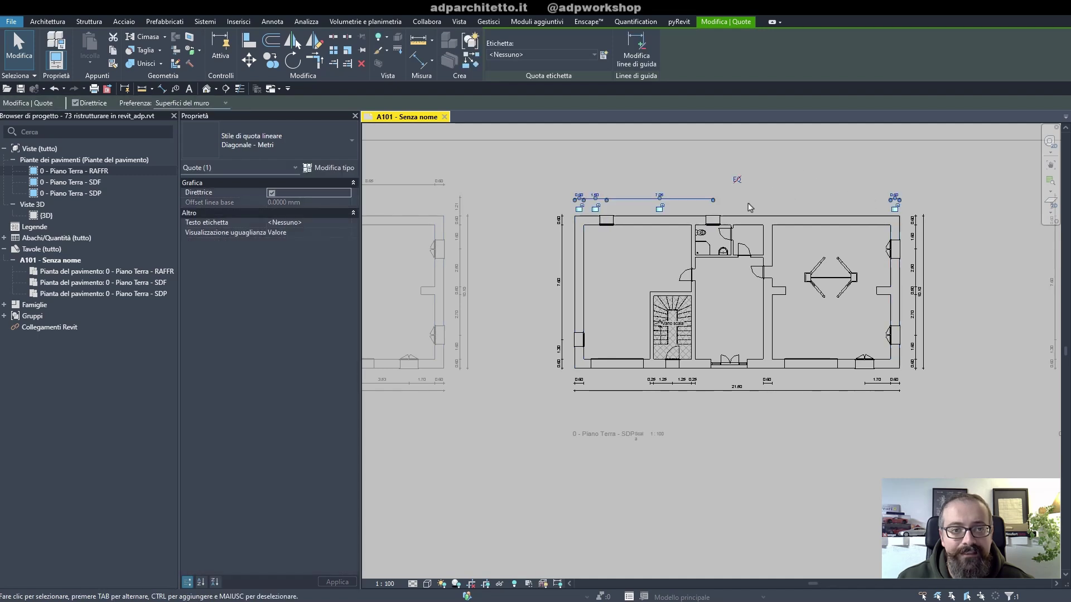
# - Add an 11.75 aligned dimension from the window centre to the right wall above the plan
pyautogui.scroll(2, 748, 208)
pyautogui.press('d')
pyautogui.press('i')
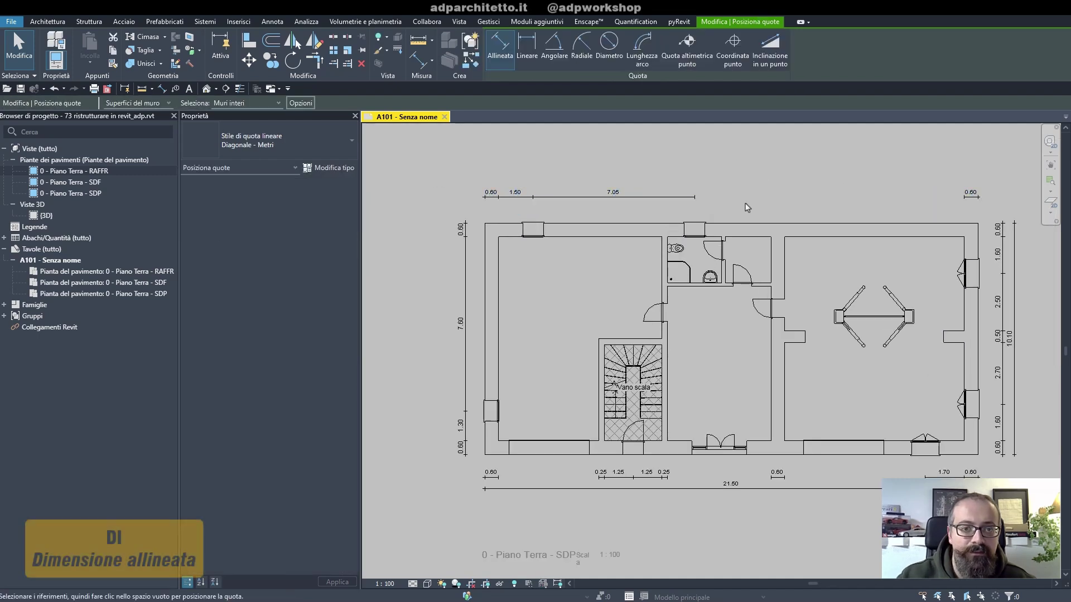
pyautogui.click(695, 230)
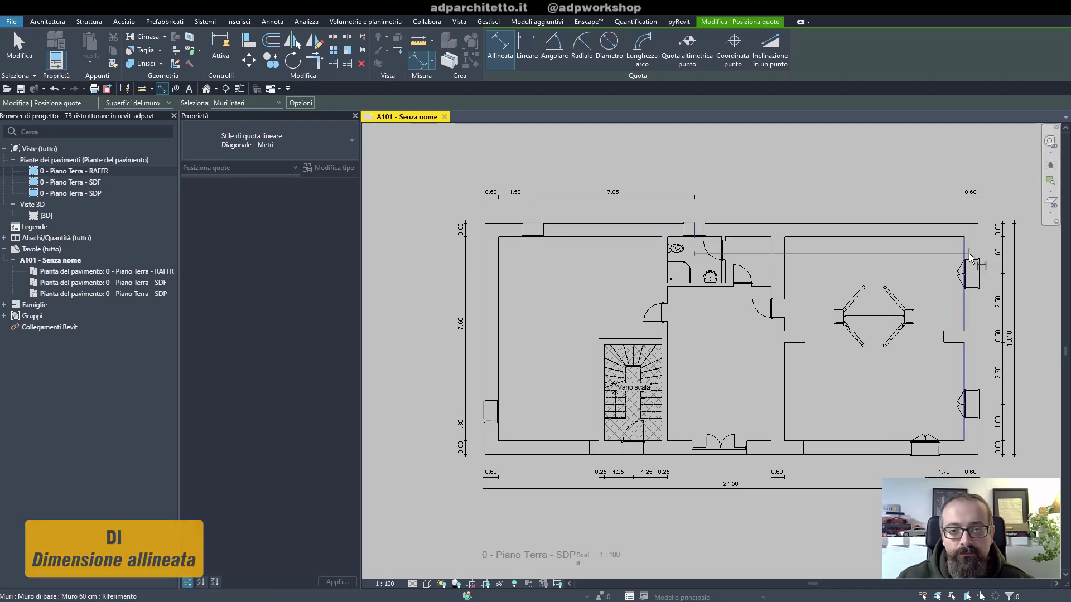
pyautogui.click(965, 258)
pyautogui.click(940, 199)
# - Add witness lines to the bottom dimension string, producing 2.17 and 2.57 segments
pyautogui.press('Escape')
pyautogui.press('Escape')
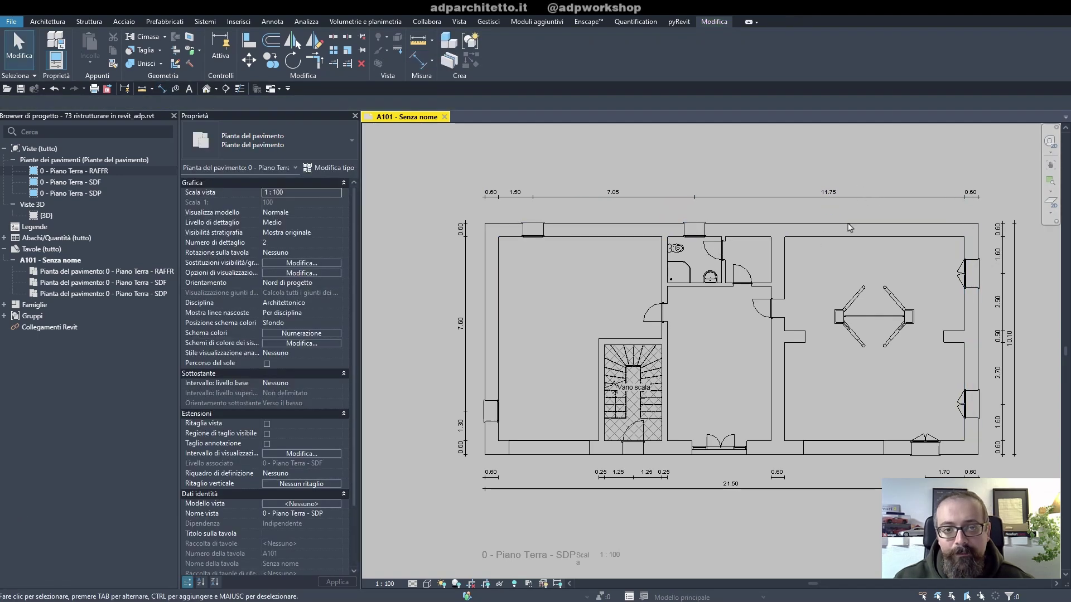
pyautogui.scroll(-2, 837, 246)
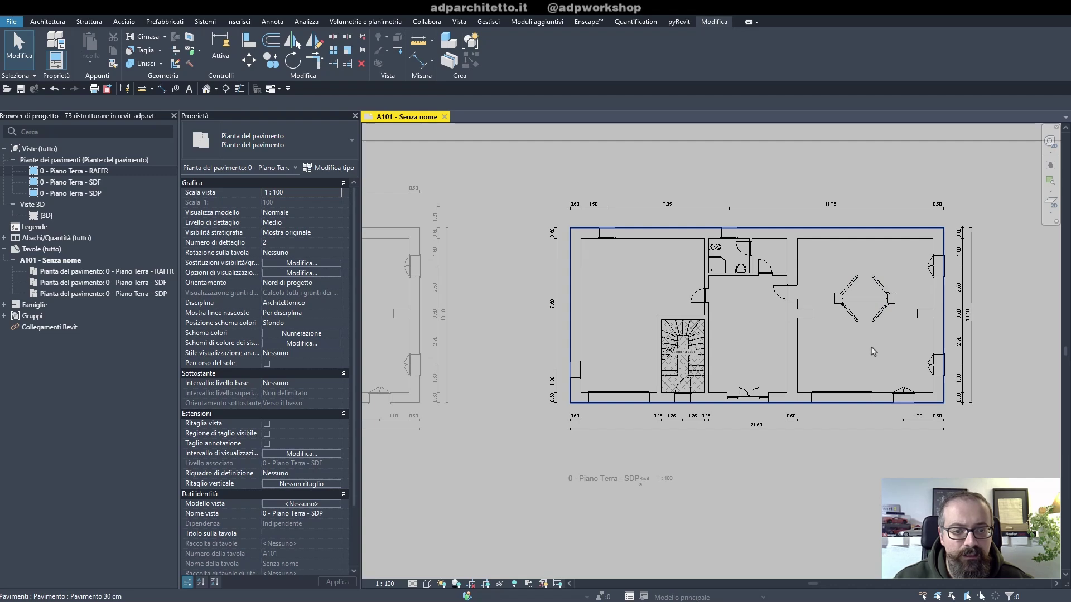
pyautogui.scroll(3, 692, 413)
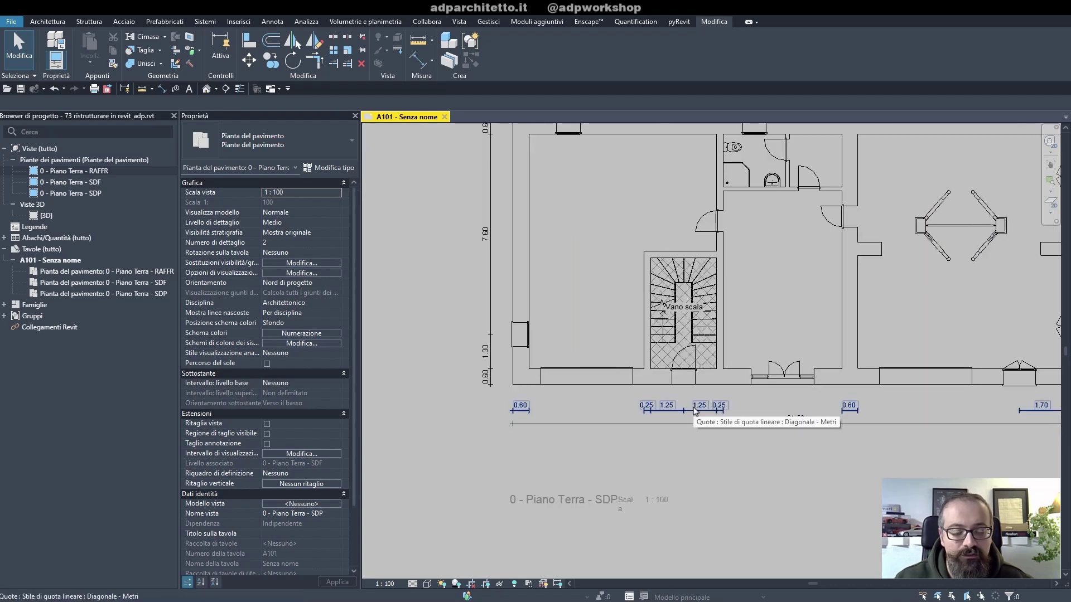
pyautogui.click(695, 411)
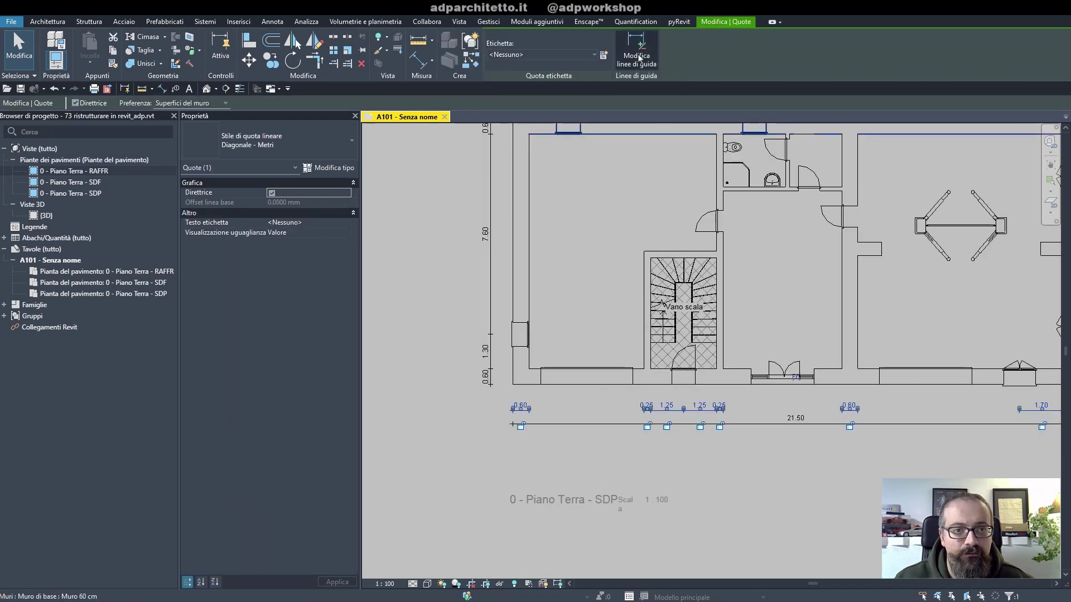
pyautogui.click(588, 373)
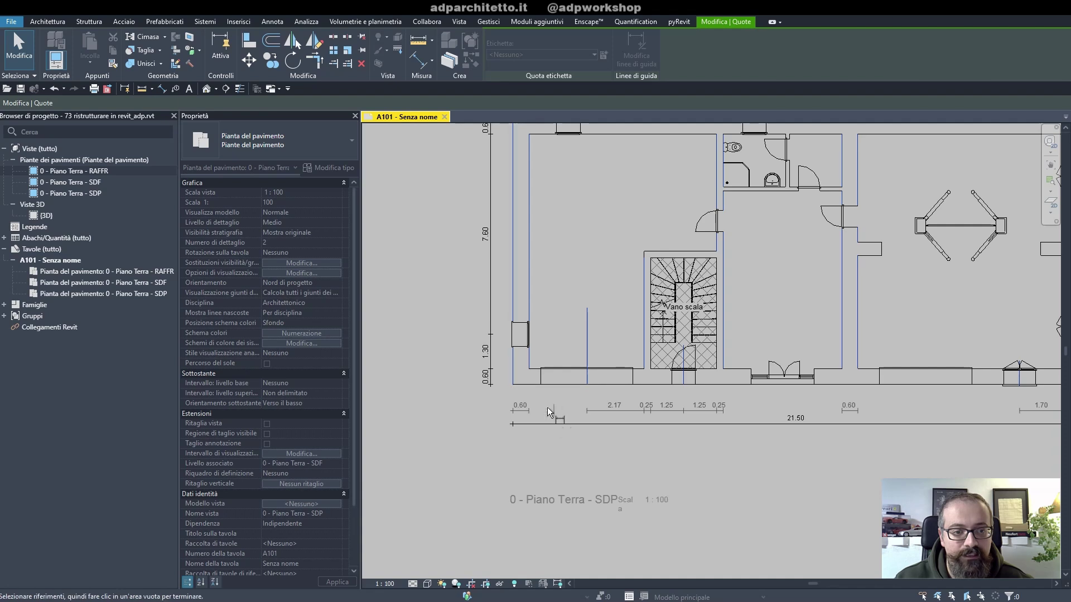
pyautogui.moveTo(874, 390); pyautogui.dragTo(721, 389, button='middle')
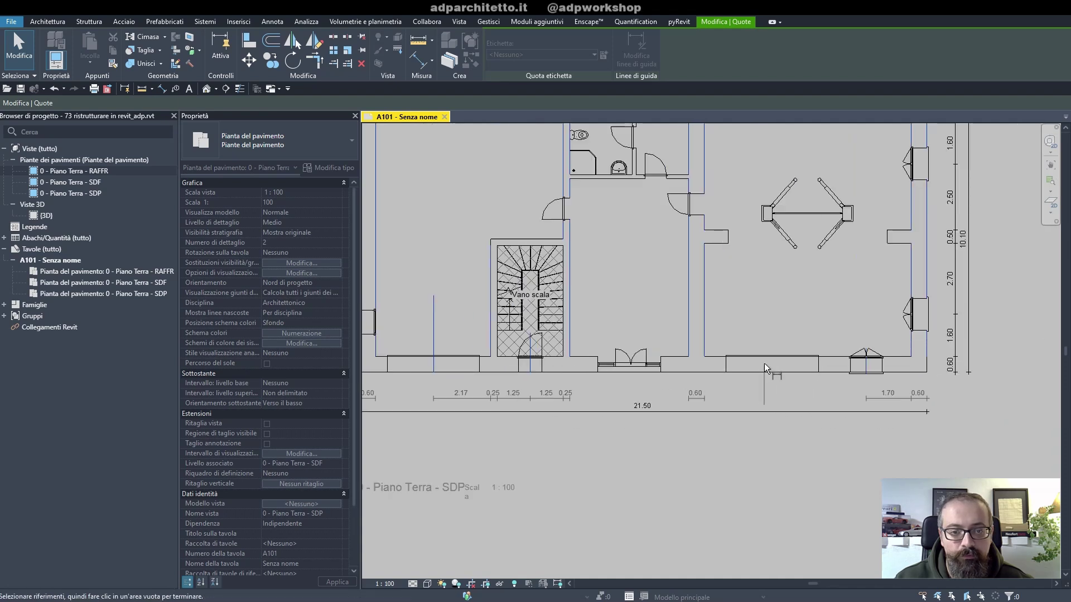
pyautogui.click(805, 400)
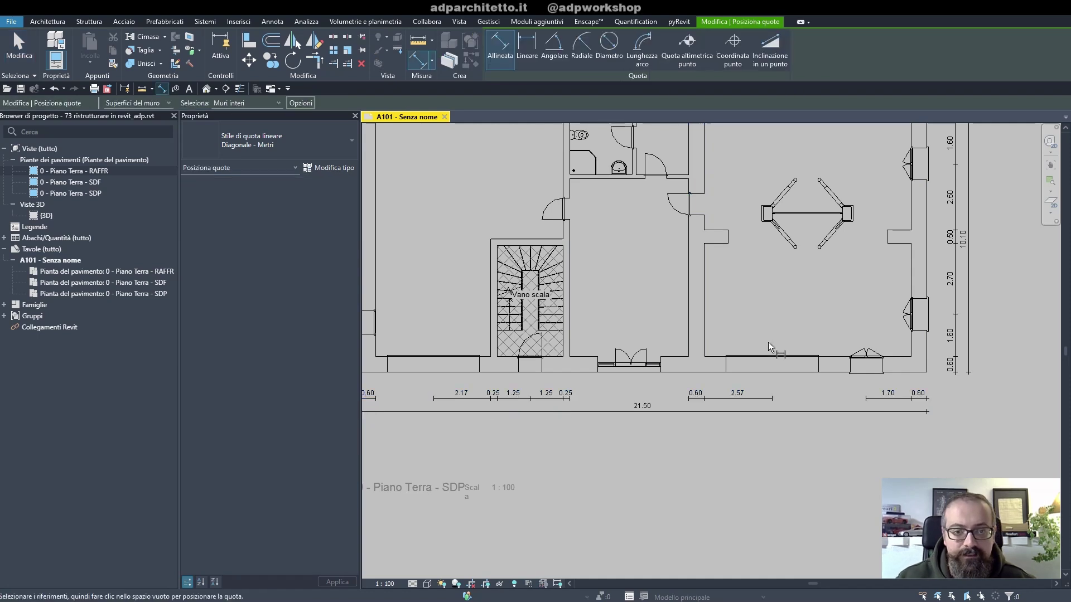
# - Add a 3.56 segment to the SDP plan's bottom dimension chain
pyautogui.press('d')
pyautogui.press('i')
pyautogui.click(852, 387)
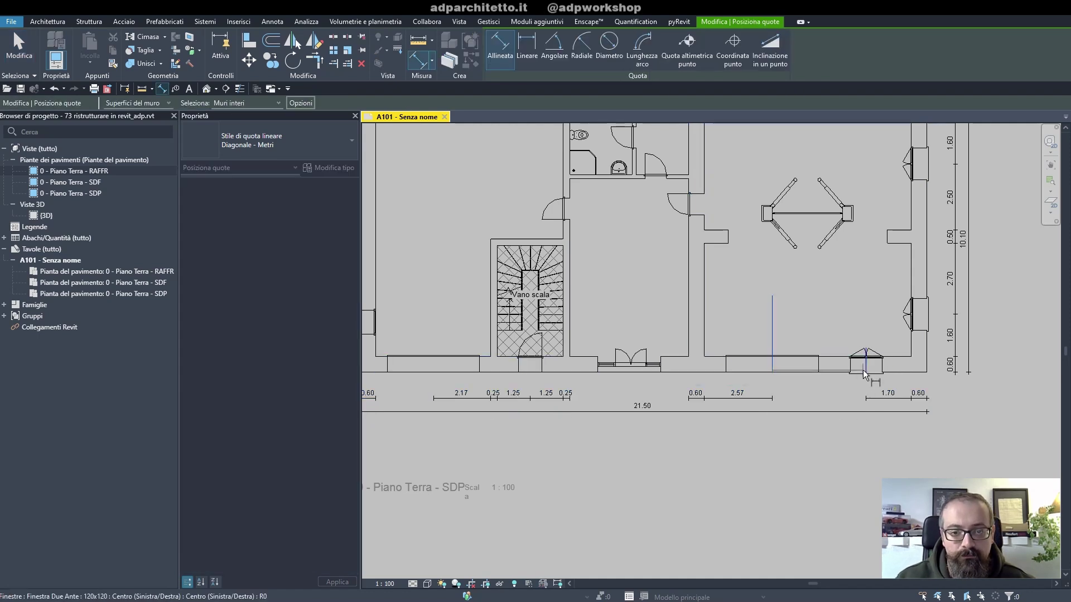
pyautogui.click(850, 400)
pyautogui.scroll(2, 858, 390)
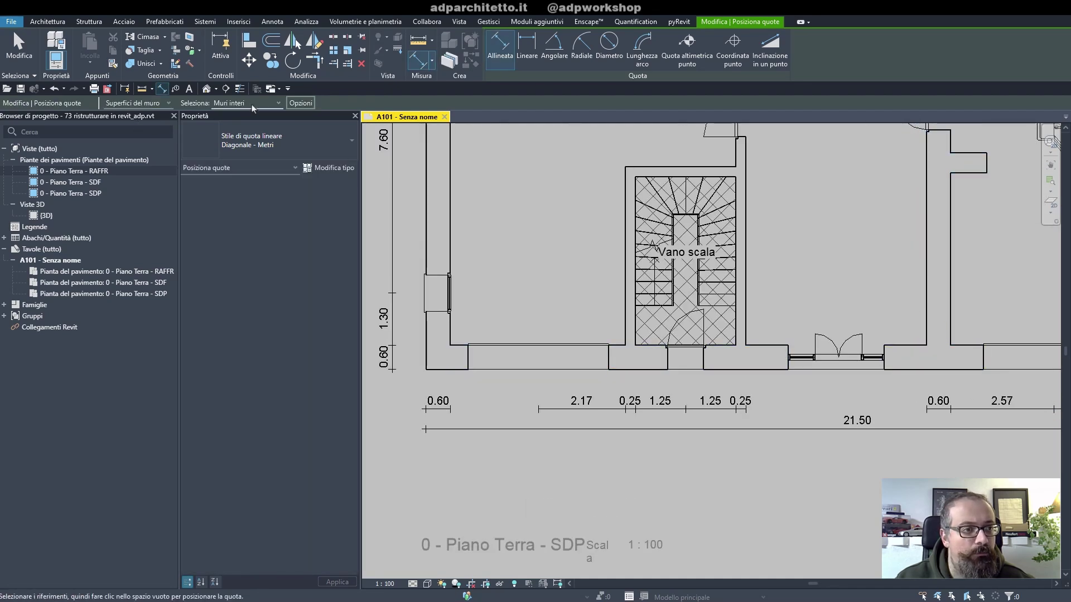
# - Switch to picking references and place a 4.50 bottom dimension and a 2.20 dimension in the left room
pyautogui.click(250, 114)
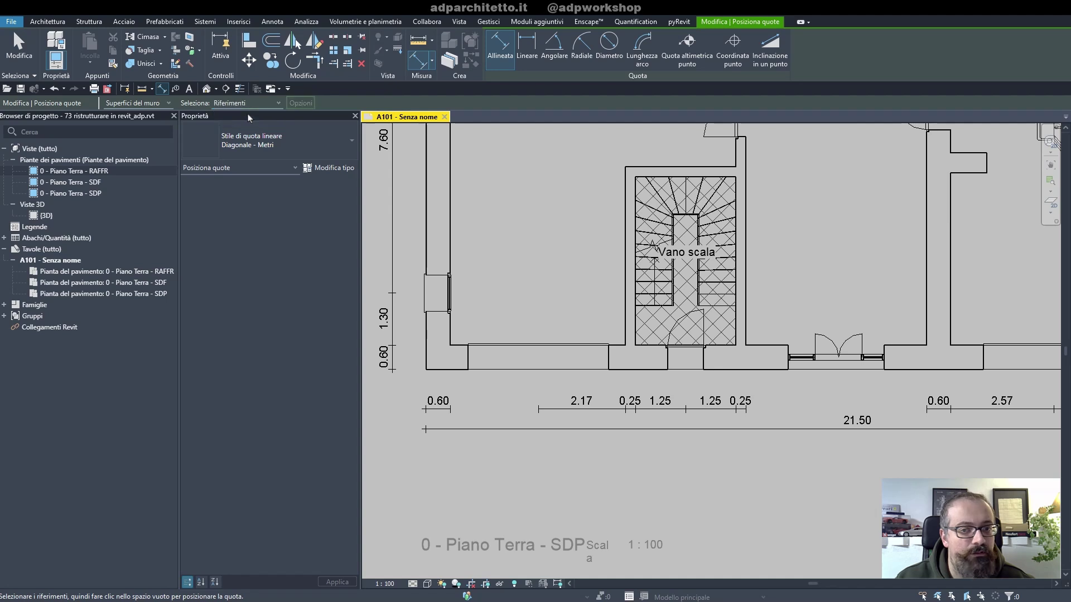
pyautogui.click(925, 317)
pyautogui.click(748, 317)
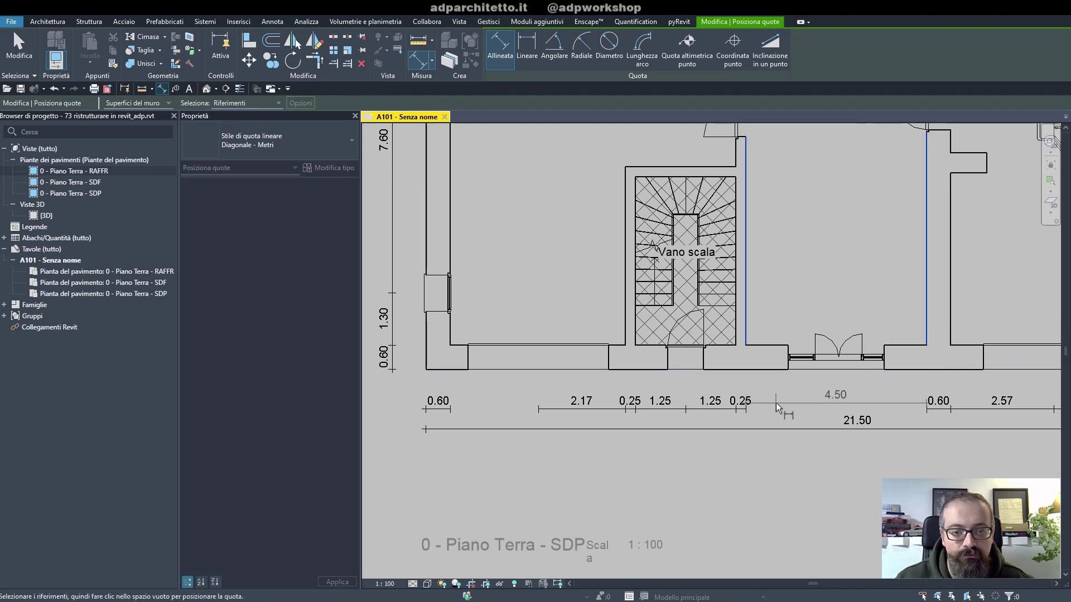
pyautogui.click(775, 407)
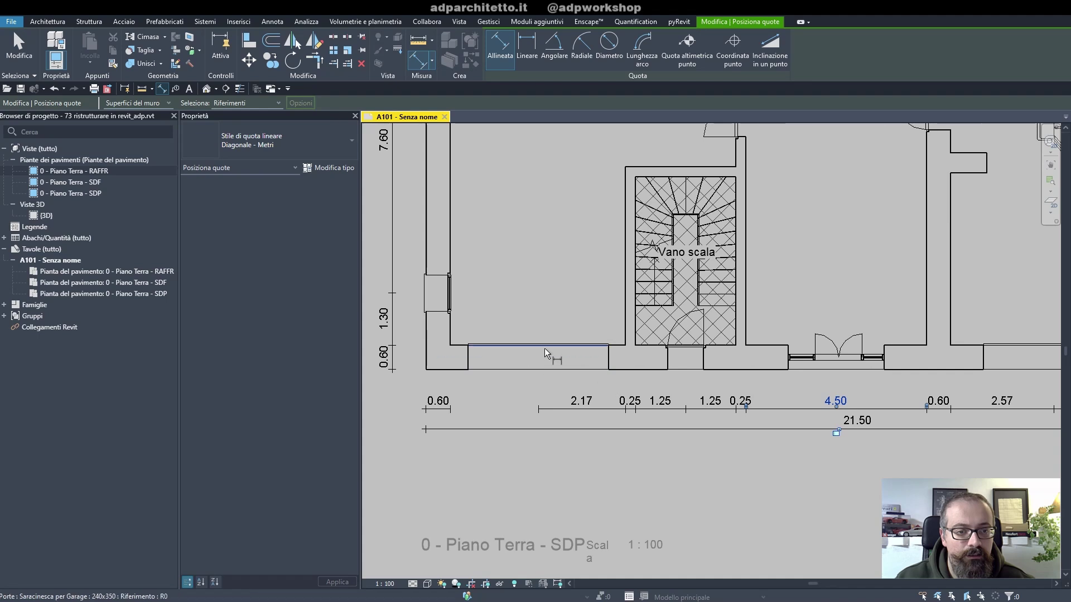
pyautogui.click(542, 364)
pyautogui.click(450, 343)
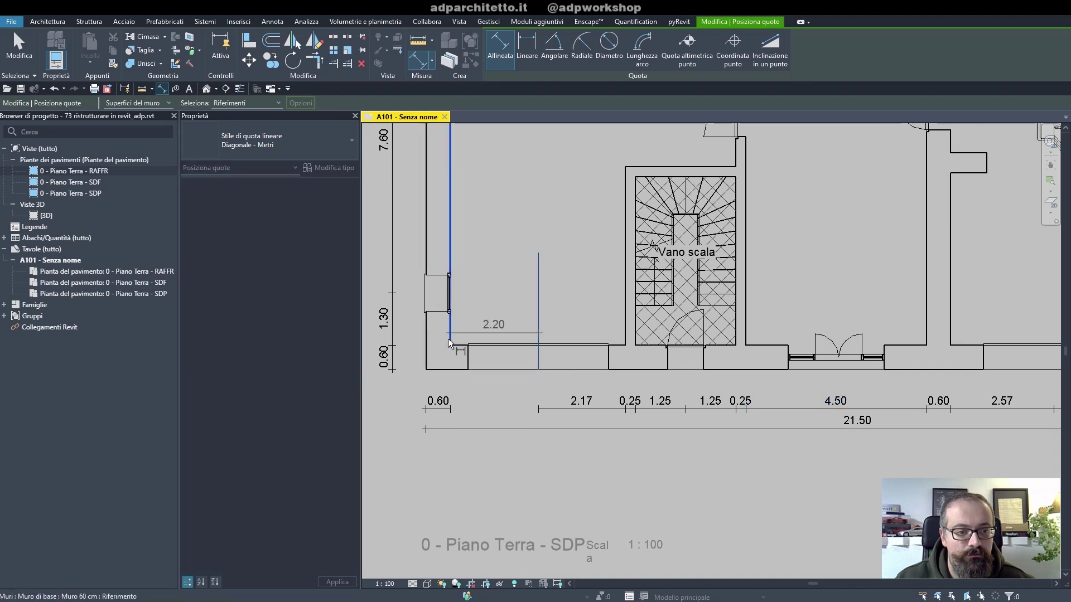
pyautogui.click(469, 410)
pyautogui.press('Escape')
pyautogui.press('Escape')
pyautogui.scroll(-3, 588, 430)
# - Return to the sheet and nudge the RAFFR and SDP viewports left together
pyautogui.scroll(-3, 588, 430)
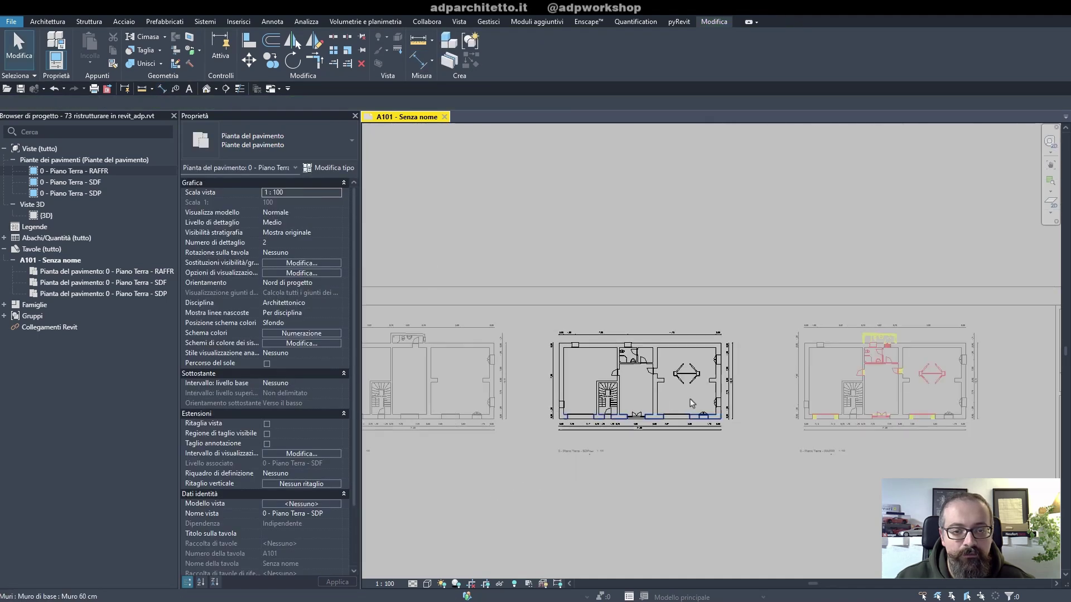
pyautogui.doubleClick(785, 234)
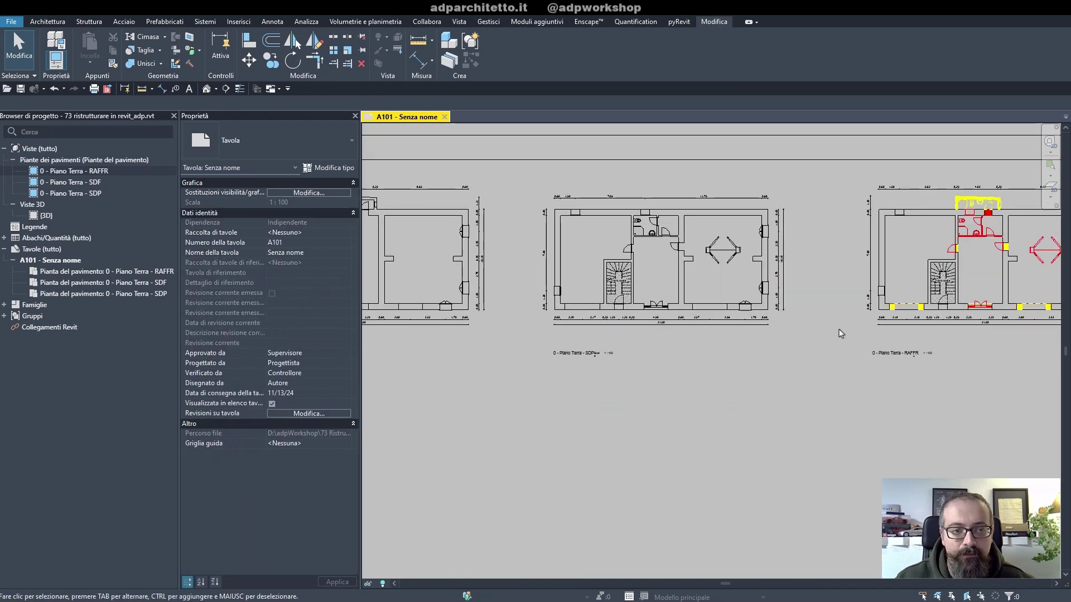
pyautogui.scroll(2, 870, 343)
pyautogui.scroll(-1, 909, 351)
pyautogui.click(910, 349)
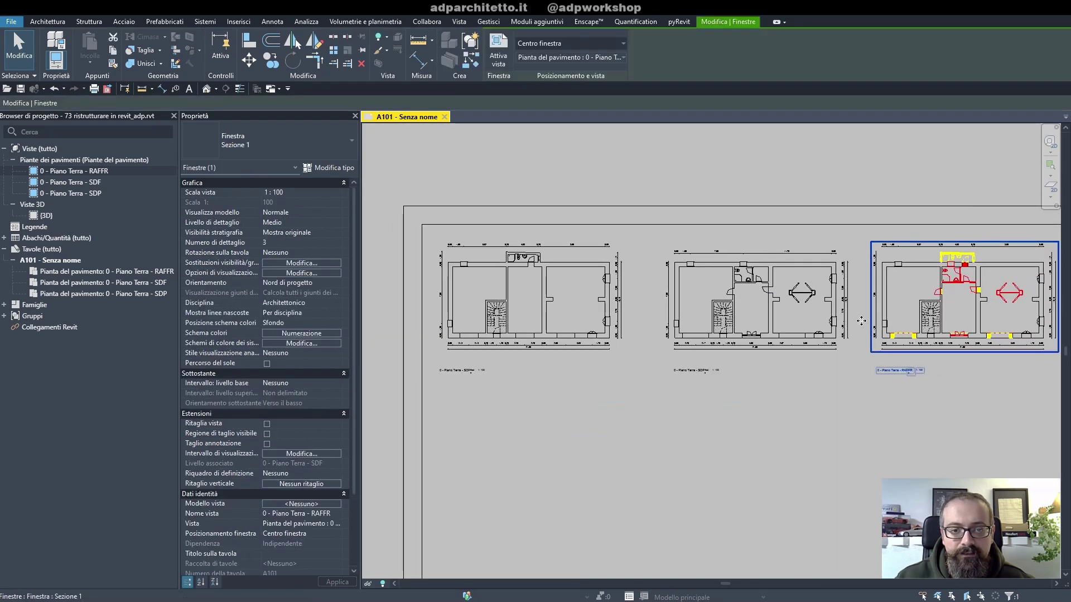
pyautogui.keyDown('ctrl'); pyautogui.click(812, 311); pyautogui.keyUp('ctrl')
pyautogui.press('Left')
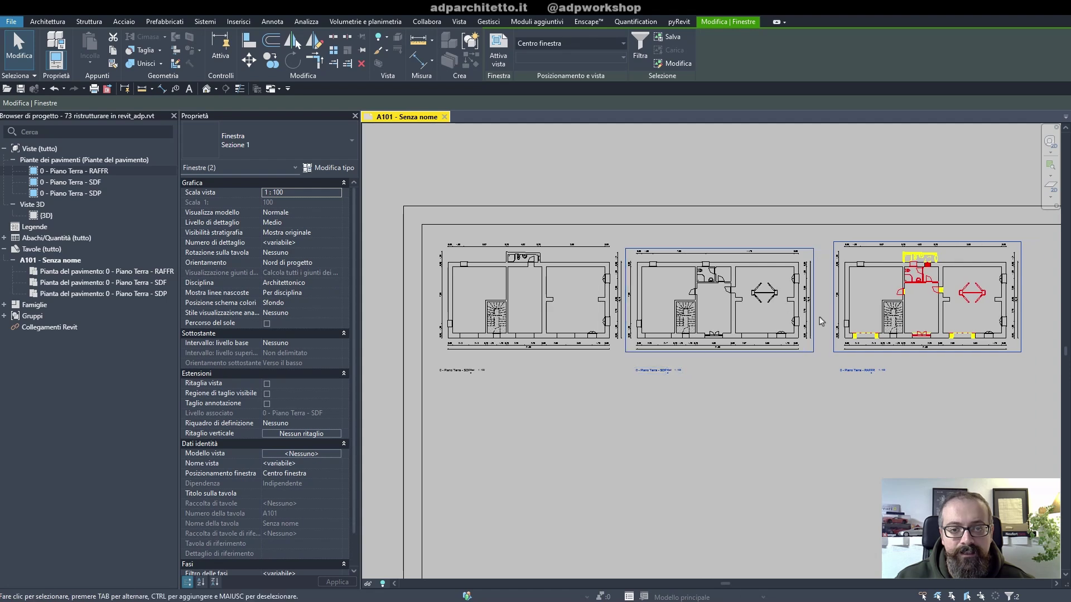
pyautogui.click(801, 416)
# - Pan and zoom to centre the SDP viewport on screen
pyautogui.scroll(-1, 781, 449)
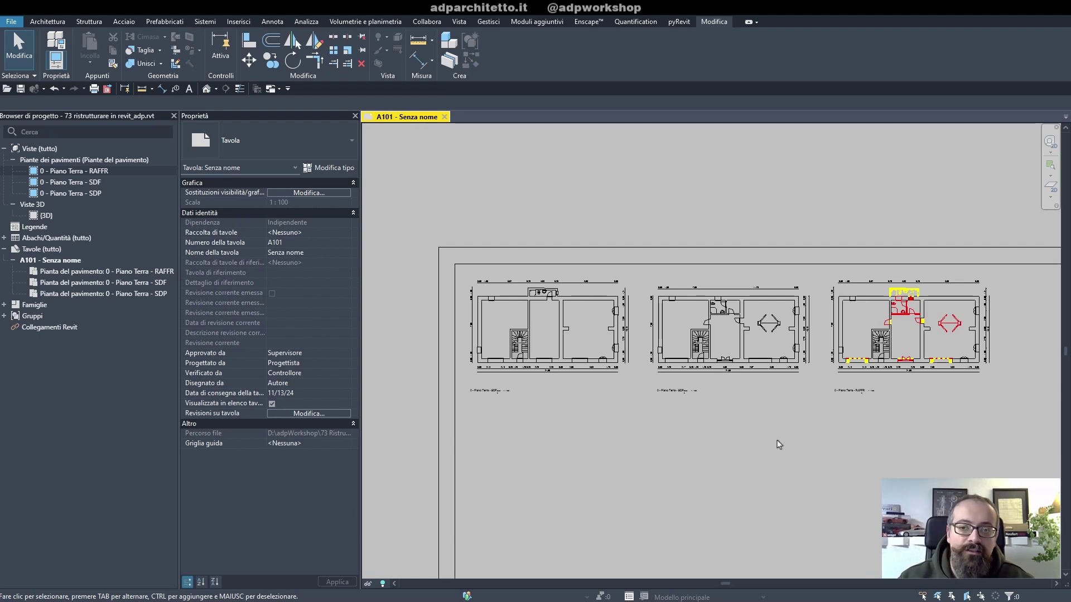
pyautogui.scroll(1, 863, 413)
pyautogui.scroll(1, 674, 397)
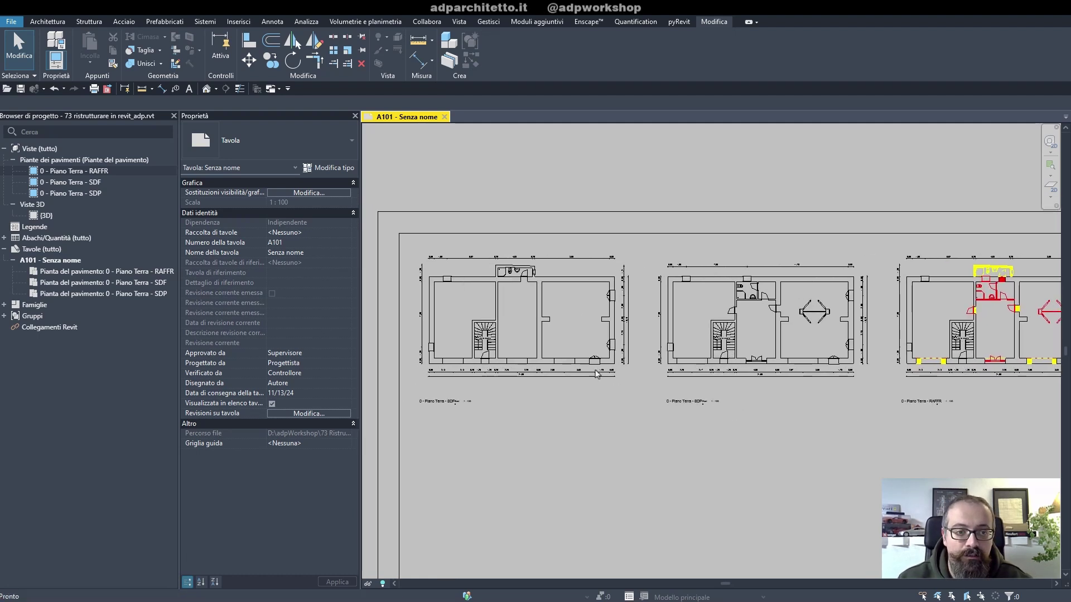
pyautogui.moveTo(748, 313); pyautogui.dragTo(661, 335, button='middle')
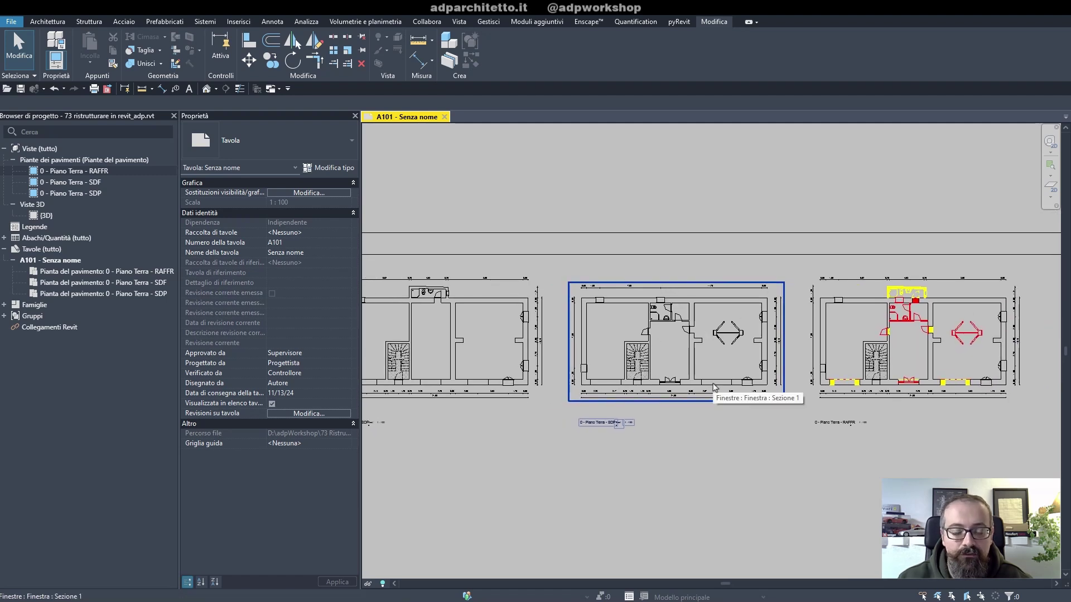
pyautogui.scroll(4, 938, 351)
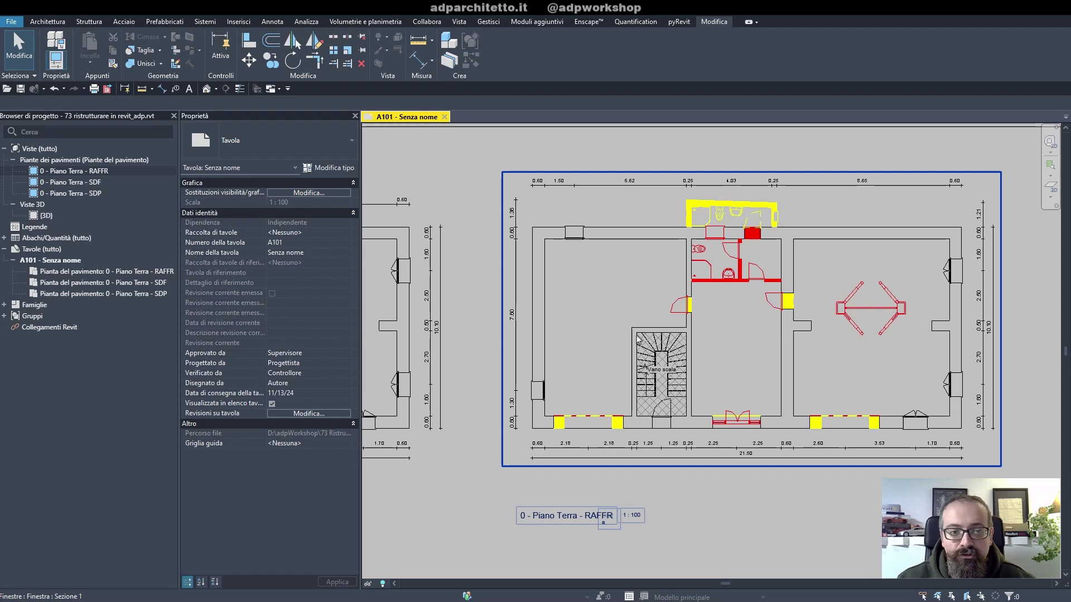
# - Place rooms in the left, central and right spaces of the SDF plan
pyautogui.scroll(-2, 638, 339)
pyautogui.scroll(-2, 613, 326)
pyautogui.scroll(-2, 586, 313)
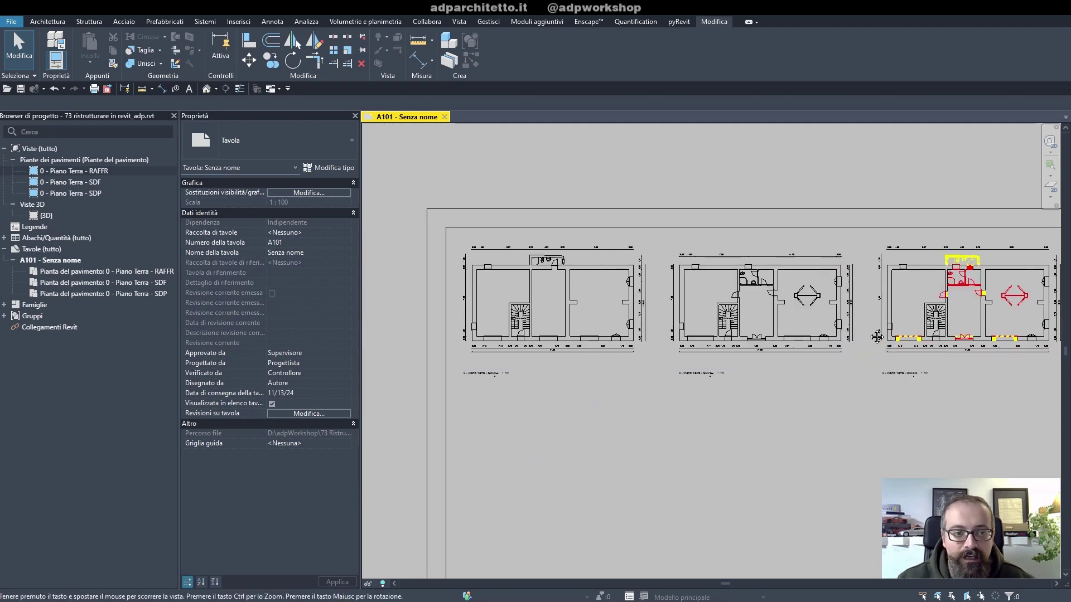
pyautogui.doubleClick(575, 308)
pyautogui.scroll(3, 558, 304)
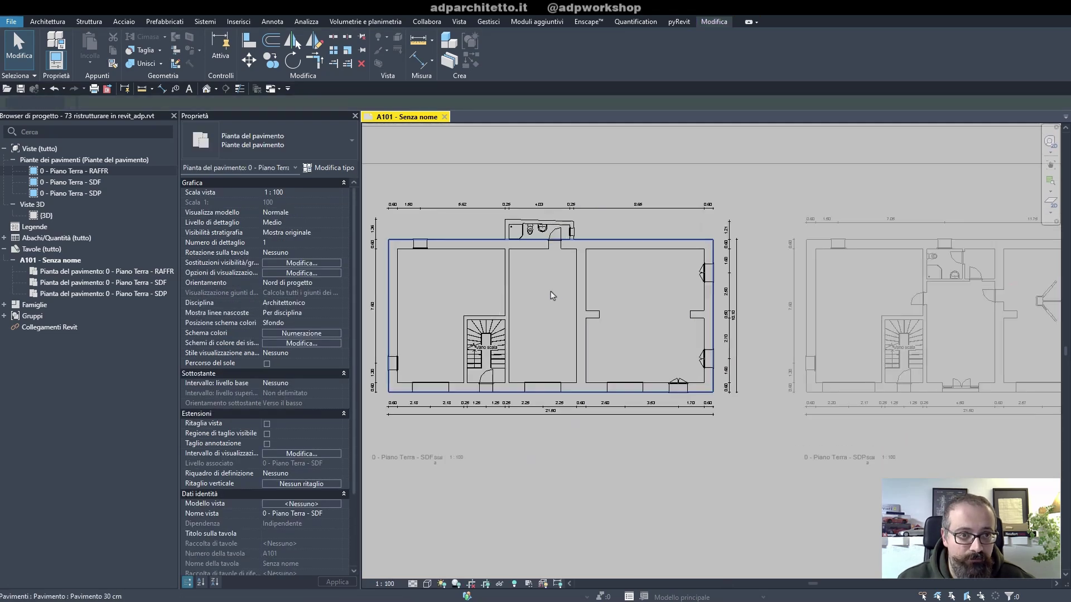
pyautogui.click(48, 21)
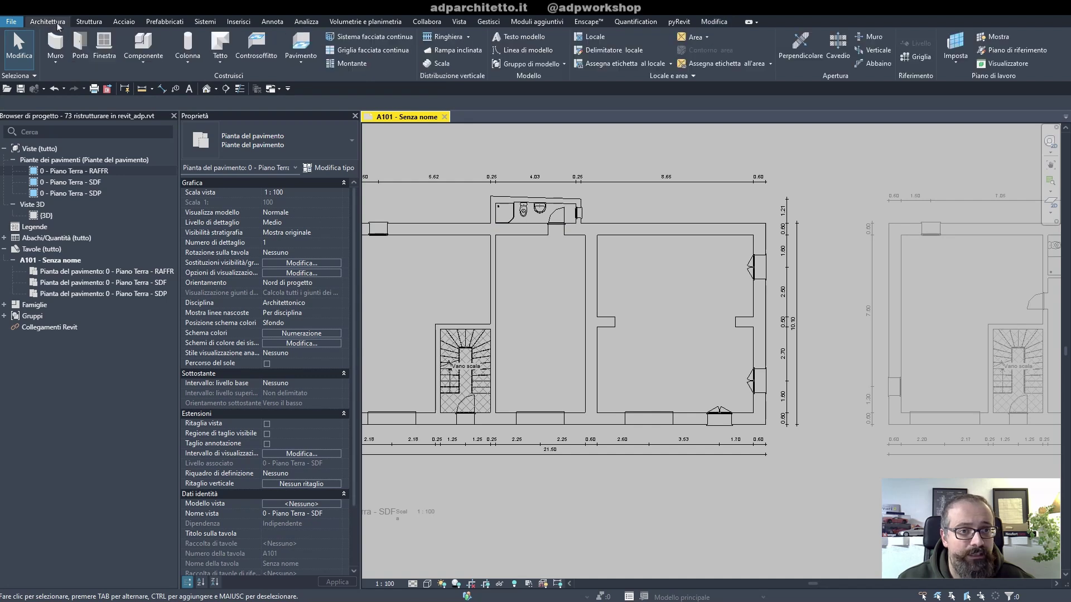
pyautogui.click(591, 37)
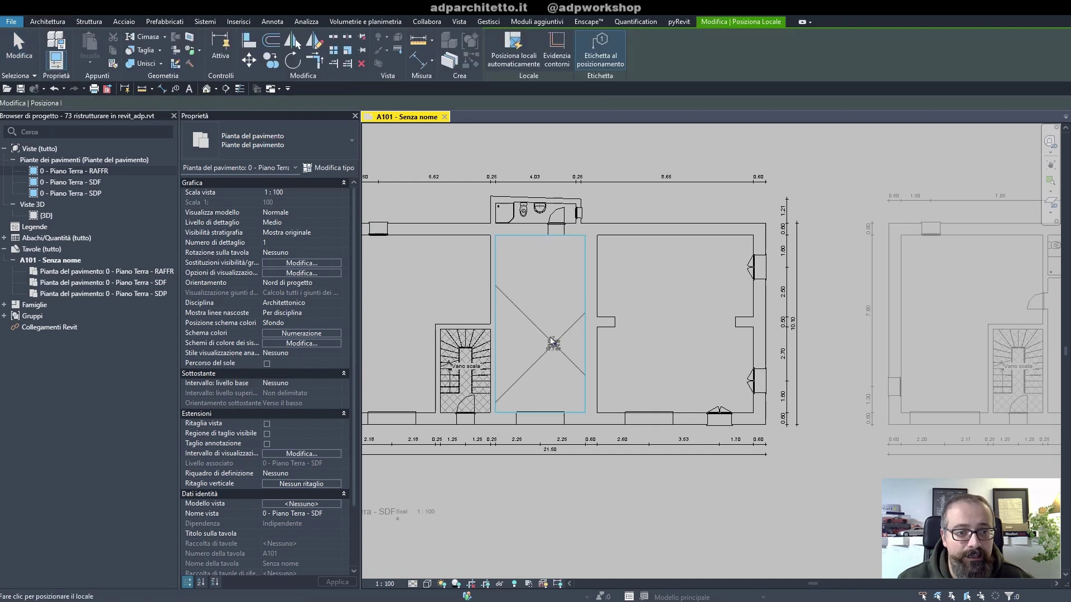
pyautogui.click(545, 333)
pyautogui.click(678, 325)
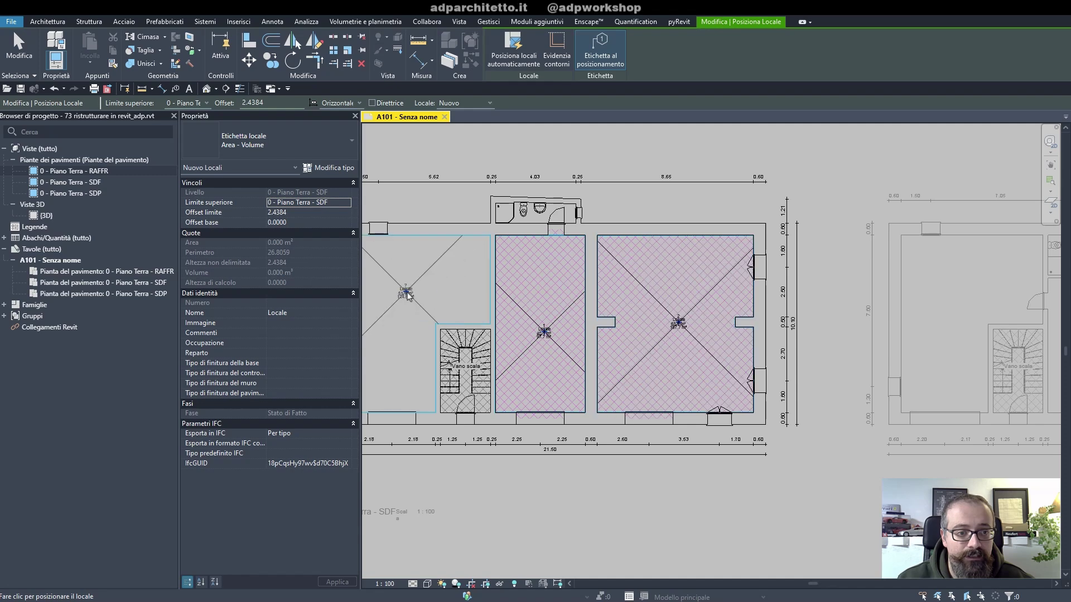
pyautogui.click(407, 291)
pyautogui.press('Escape')
pyautogui.press('Escape')
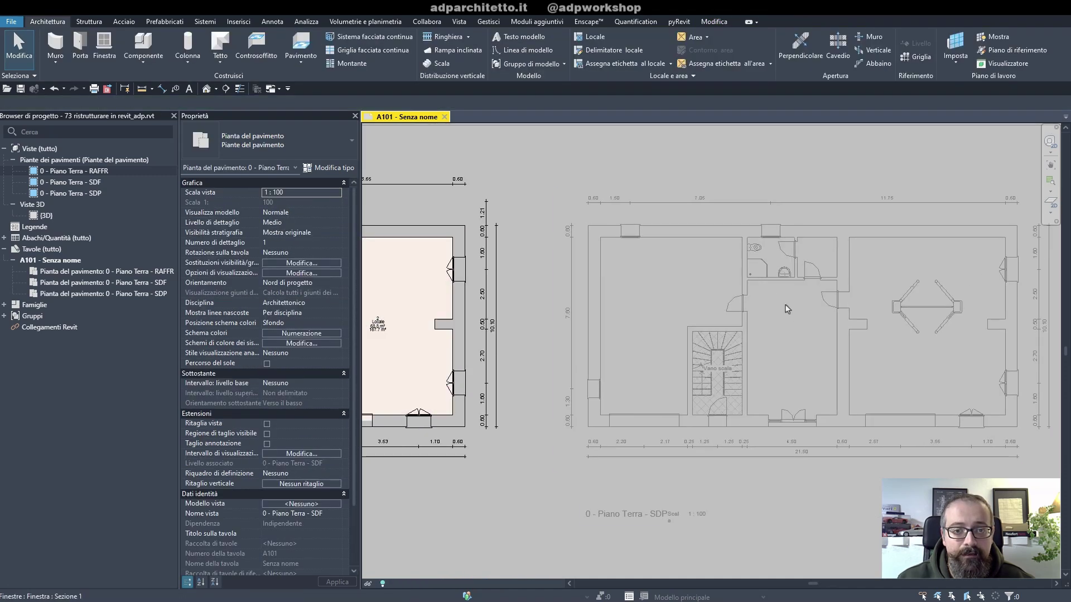
# - Place rooms in the SDP plan's left, central, right and two small top spaces
pyautogui.doubleClick(824, 342)
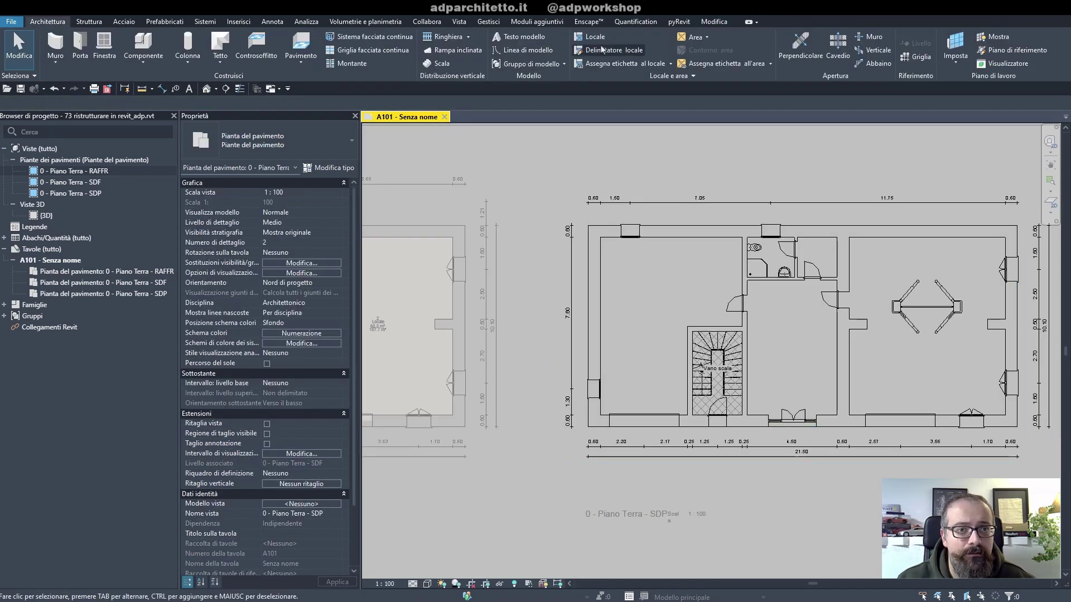
pyautogui.click(592, 41)
pyautogui.click(797, 352)
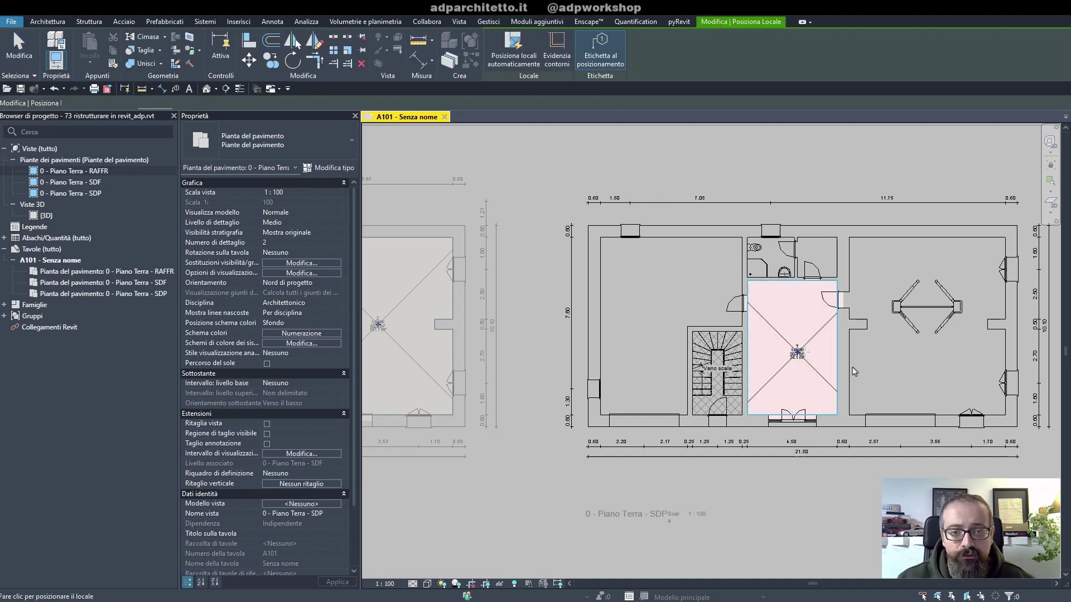
pyautogui.click(934, 360)
pyautogui.click(644, 305)
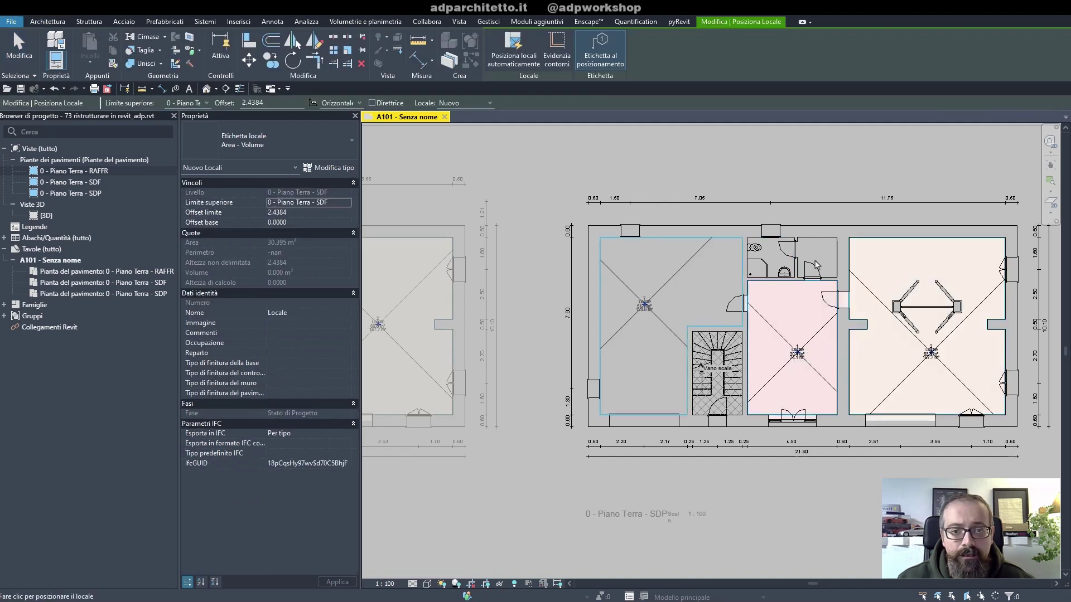
pyautogui.click(812, 264)
pyautogui.click(770, 258)
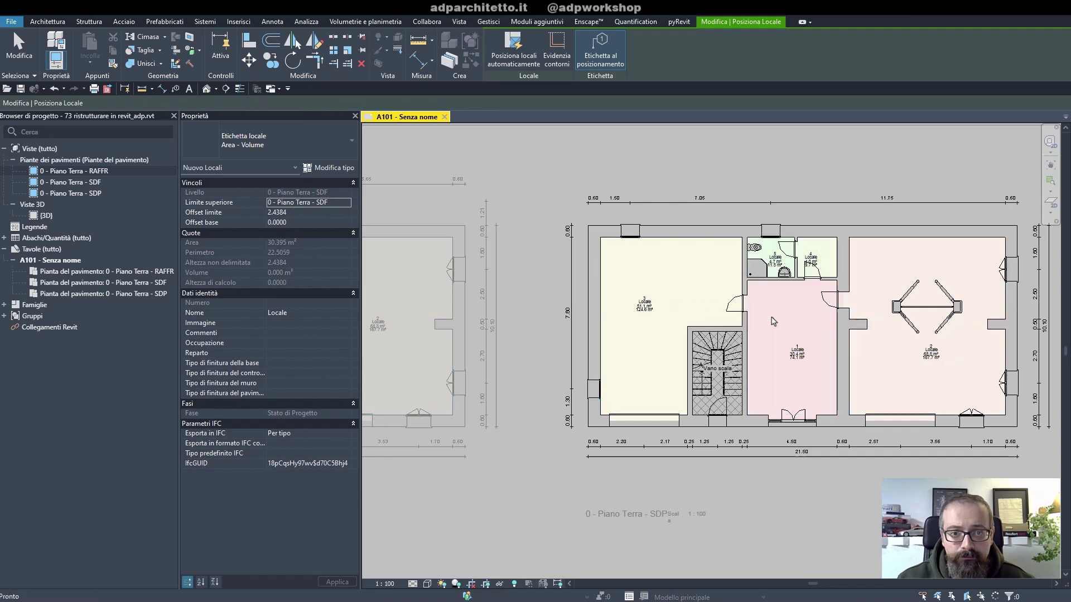
pyautogui.press('Escape')
pyautogui.scroll(-1, 767, 337)
pyautogui.scroll(-2, 767, 337)
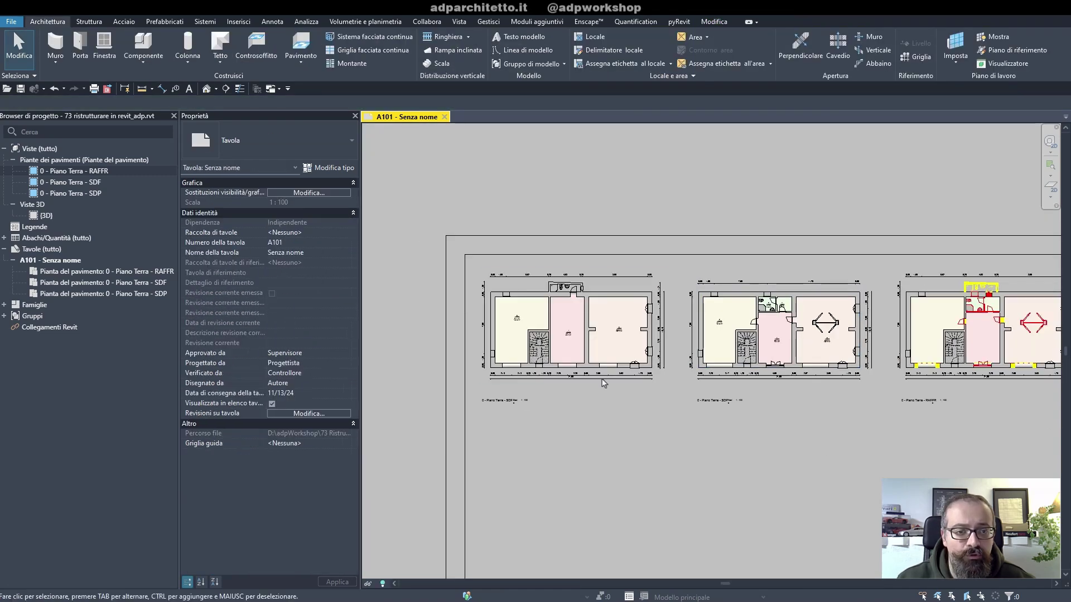
# - Set the RAFFR plan's Schema colori to (nessuno)
pyautogui.moveTo(665, 424)
pyautogui.mouseDown(button='middle')
pyautogui.moveTo(727, 424)
pyautogui.moveTo(546, 424)
pyautogui.mouseUp(button='middle')
pyautogui.click(825, 318)
pyautogui.scroll(3, 825, 318)
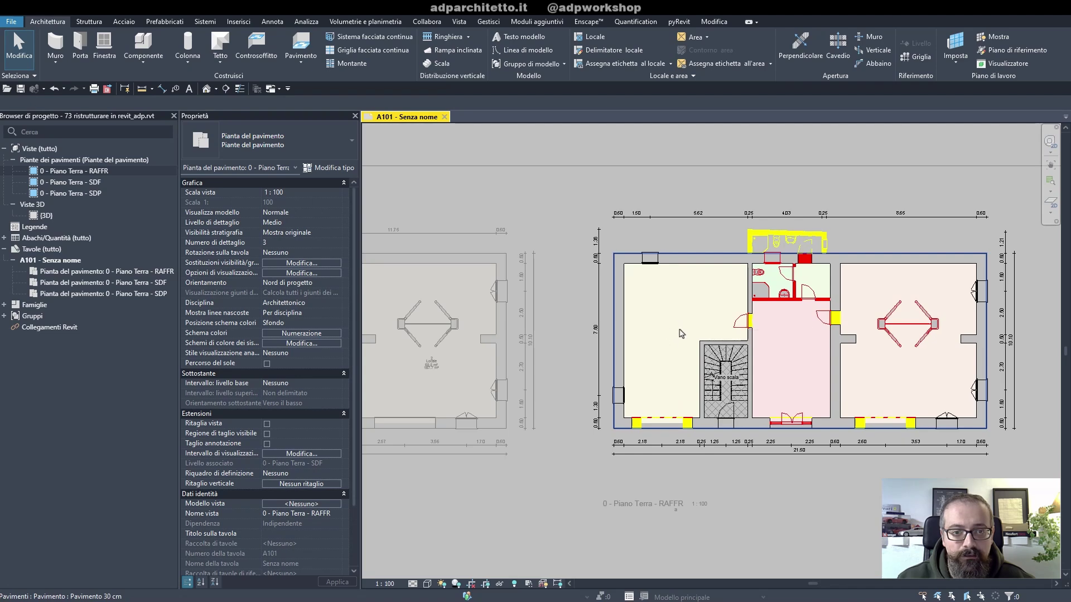
pyautogui.click(304, 335)
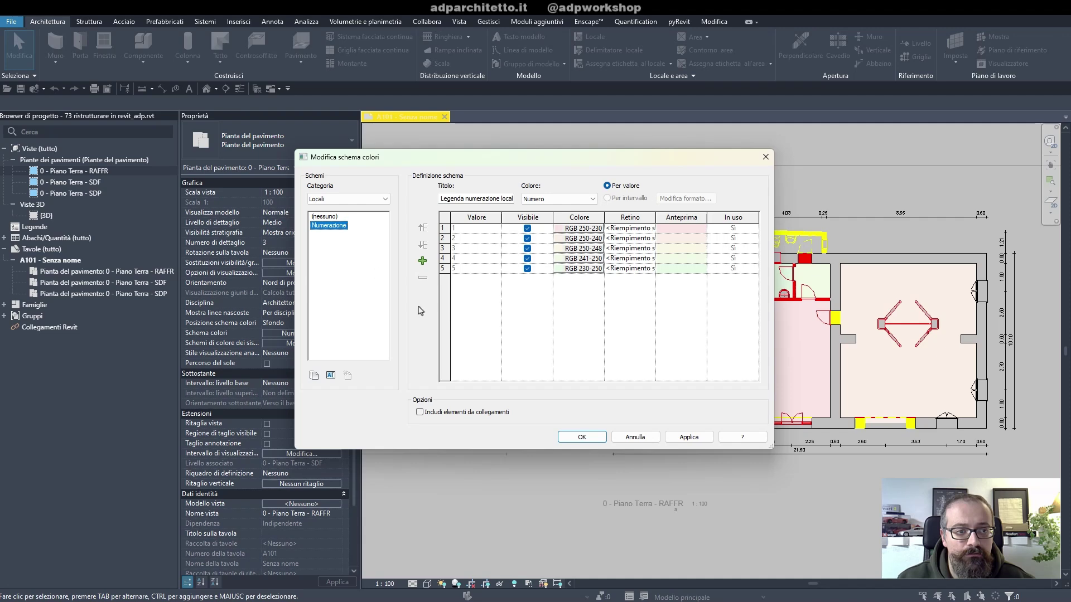
pyautogui.click(328, 216)
pyautogui.click(582, 437)
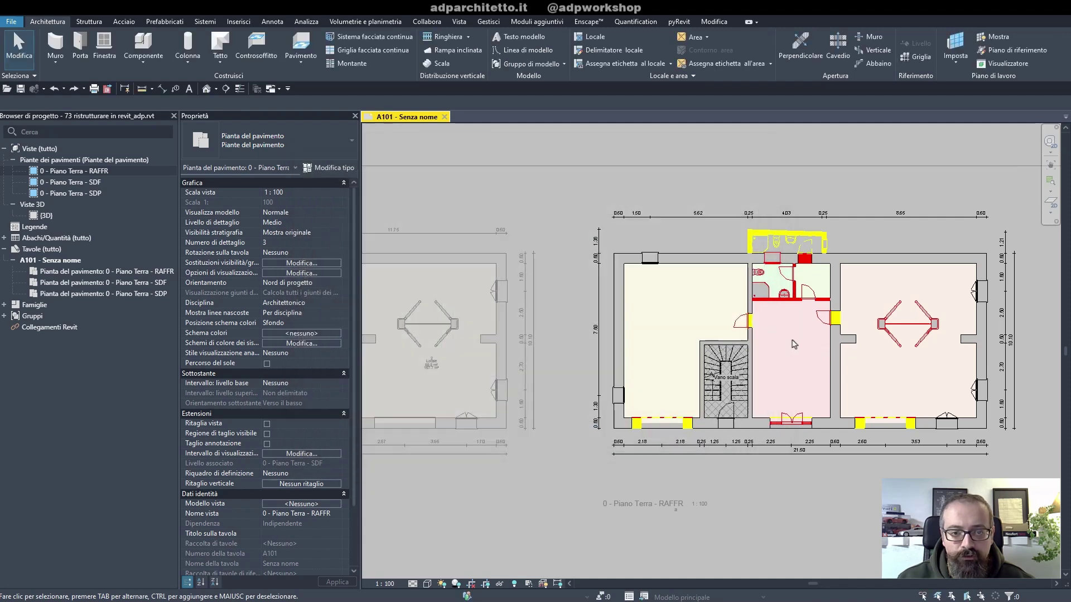
pyautogui.scroll(-3, 788, 498)
pyautogui.doubleClick(786, 498)
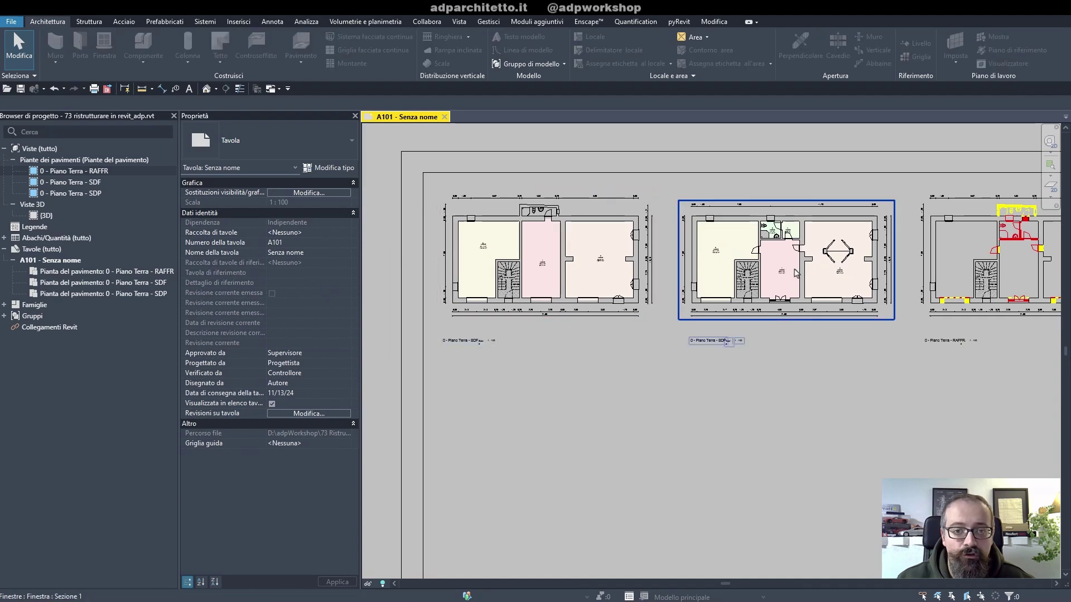
# - Set the SDF plan's Schema colori to (nessuno), leaving only SDP coloured
pyautogui.click(605, 270)
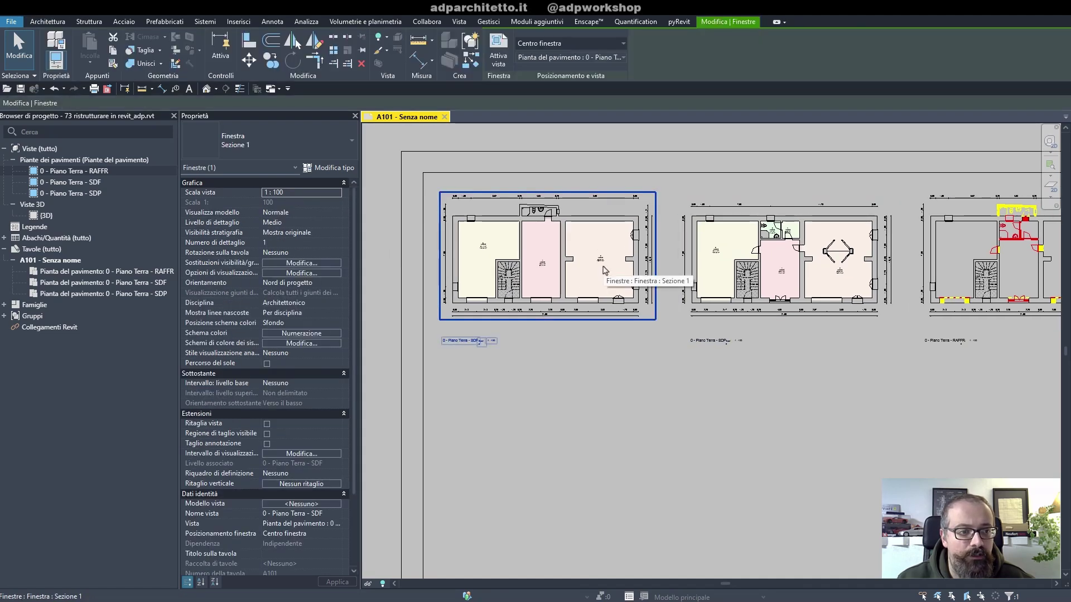
pyautogui.scroll(2, 705, 346)
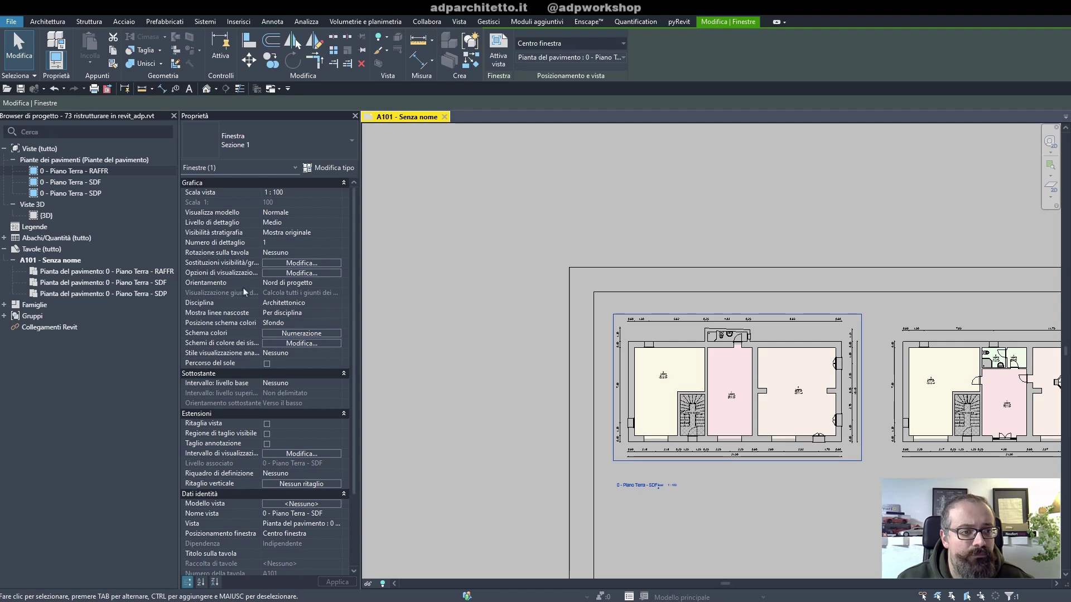
pyautogui.click(279, 334)
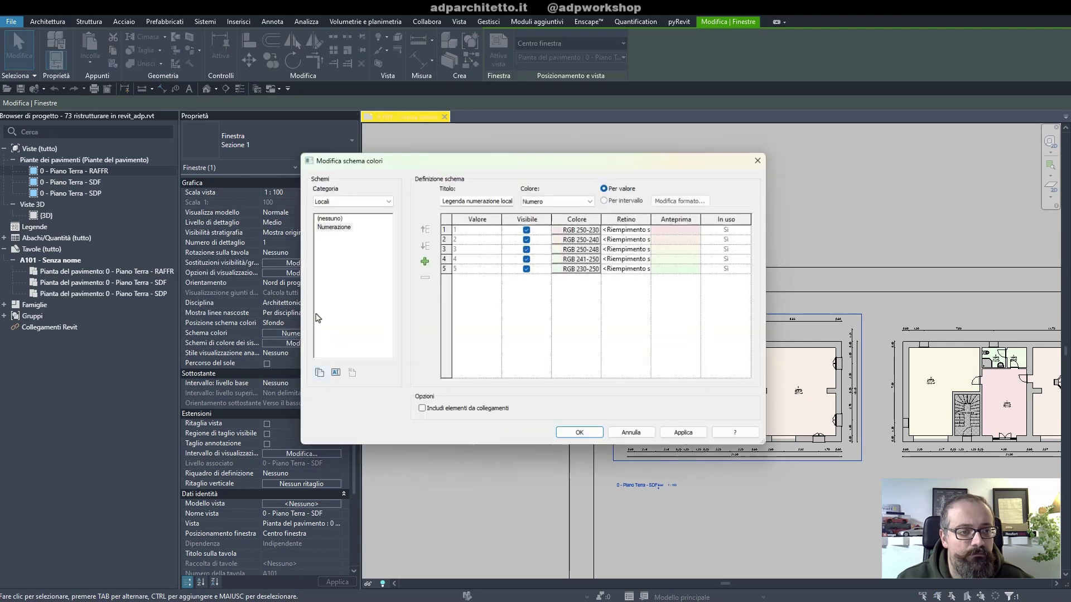
pyautogui.click(325, 217)
pyautogui.click(600, 437)
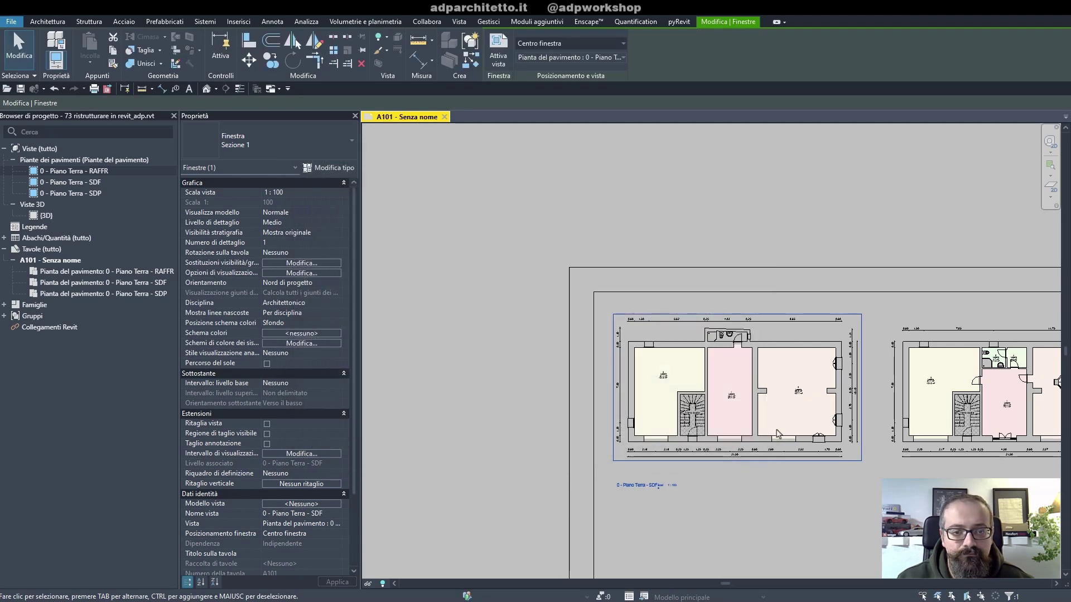
pyautogui.scroll(-3, 677, 323)
pyautogui.moveTo(732, 411); pyautogui.dragTo(570, 328, button='middle')
pyautogui.click(570, 327)
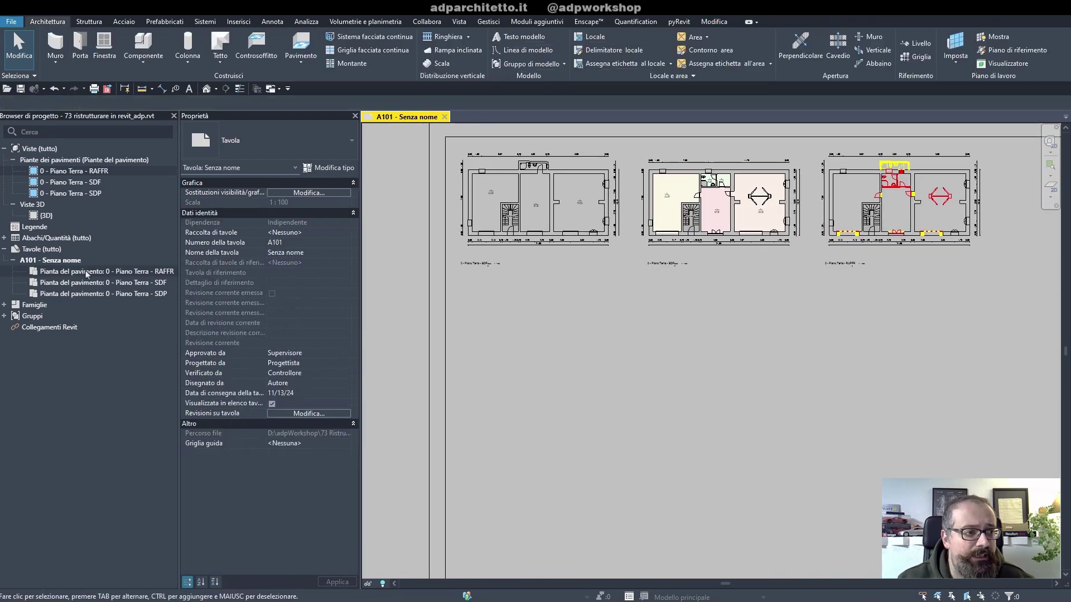
# - Rename the Abaco dei locali room schedule to 'Abaco dei locali SDP'
pyautogui.rightClick(42, 242)
pyautogui.click(4, 238)
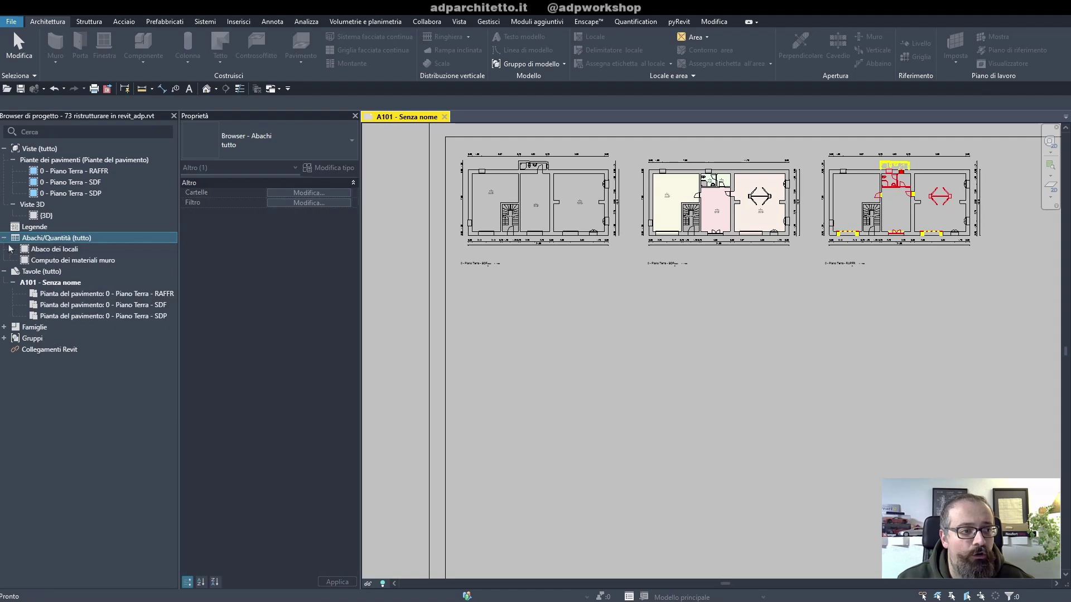
pyautogui.doubleClick(53, 250)
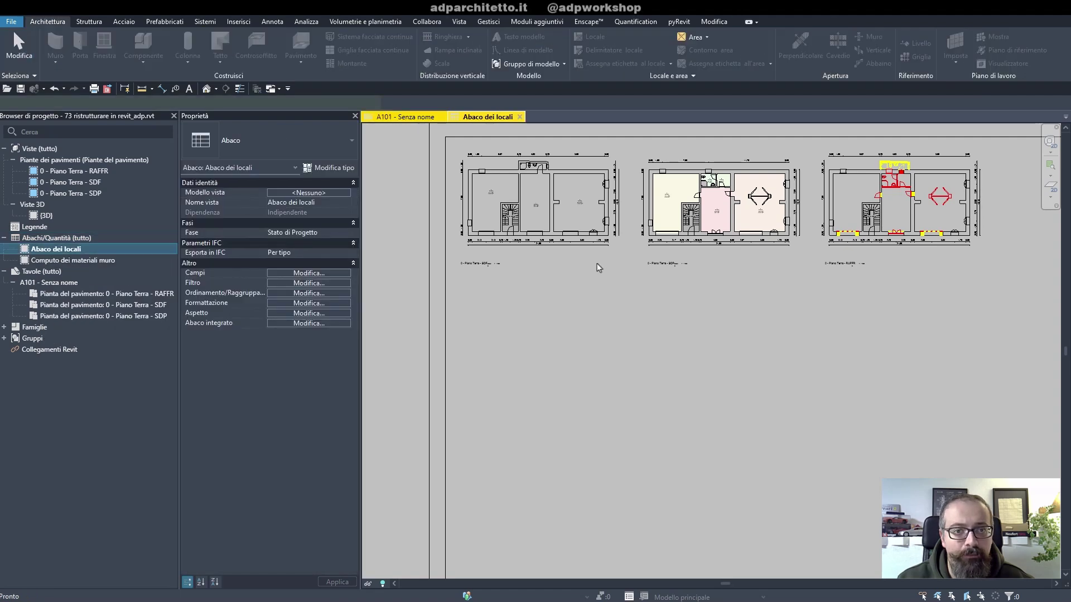
pyautogui.keyDown('ctrl'); pyautogui.scroll(3, 460, 184); pyautogui.keyUp('ctrl')
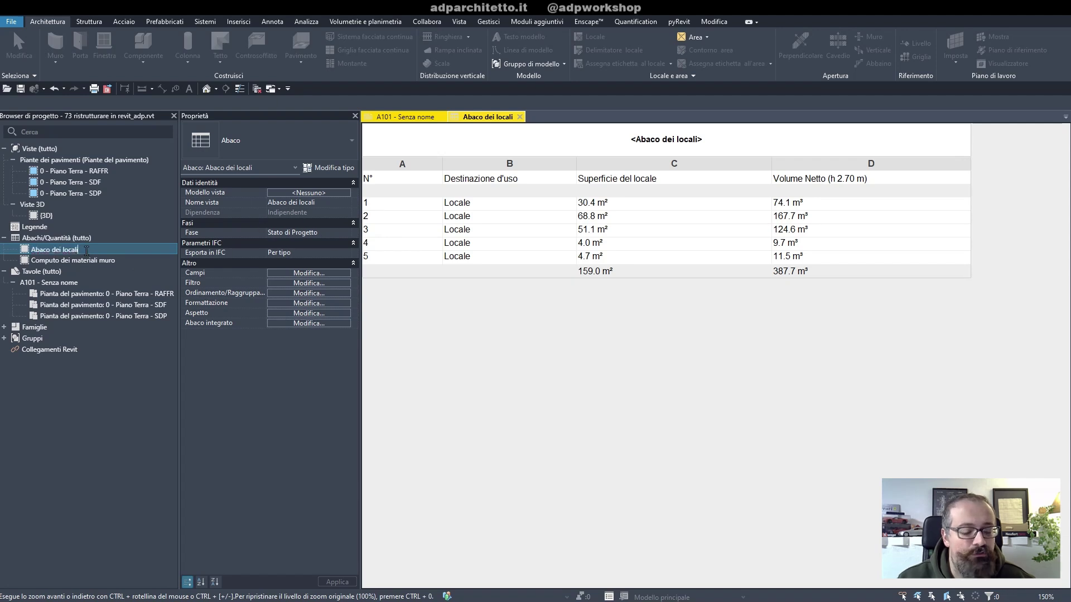
pyautogui.write('StSDP')
pyautogui.press('Return')
# - Duplicate the SDP schedule and name the copy 'Abaco dei locali SDF'
pyautogui.rightClick(87, 251)
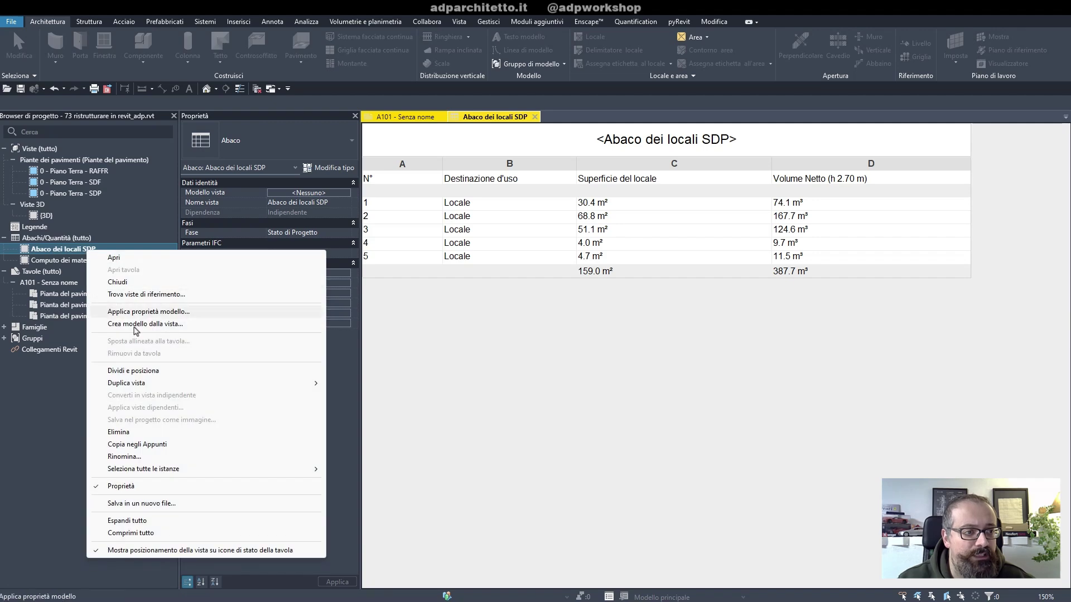
pyautogui.click(156, 371)
pyautogui.press('Escape')
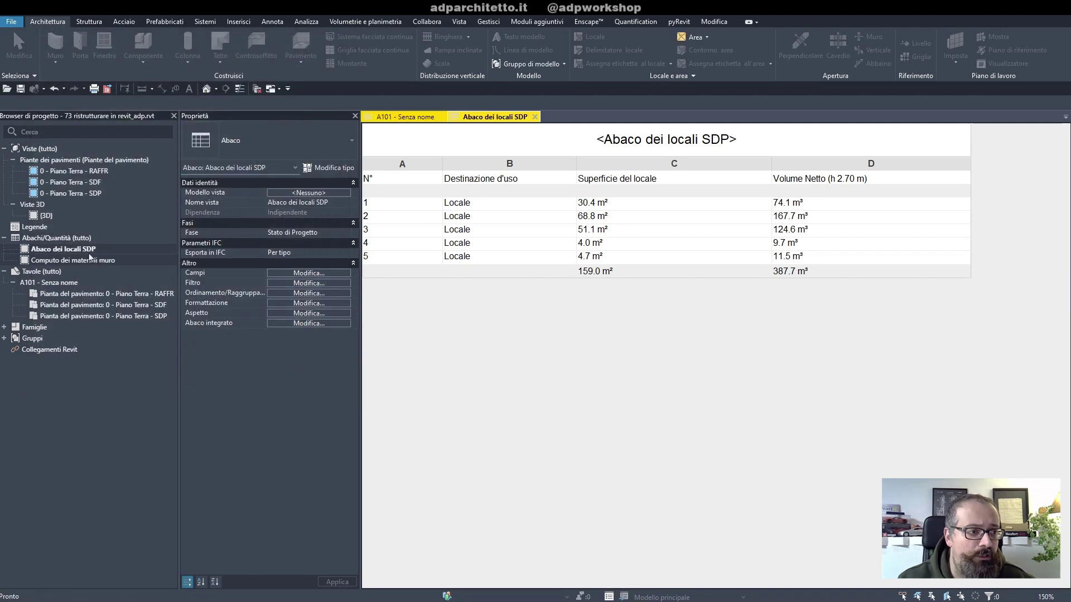
pyautogui.rightClick(84, 250)
pyautogui.moveTo(125, 381)
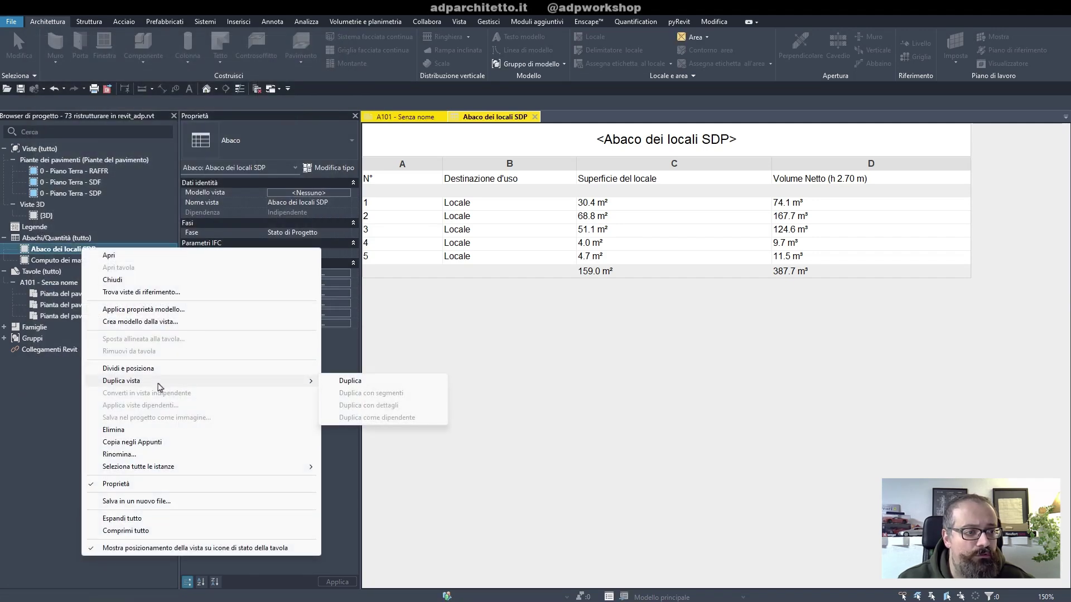
pyautogui.click(342, 384)
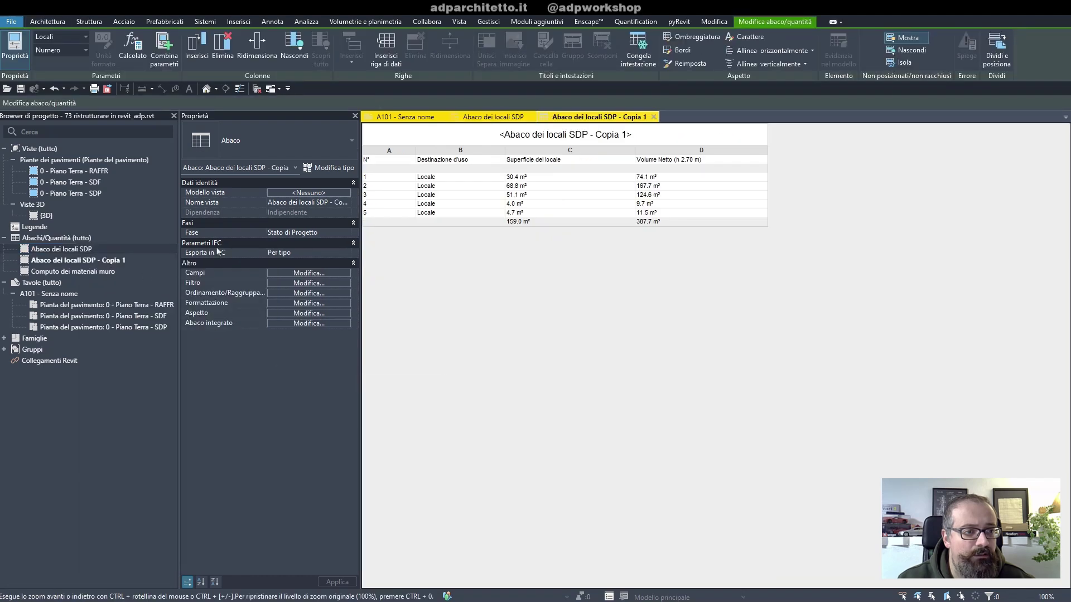
pyautogui.click(324, 203)
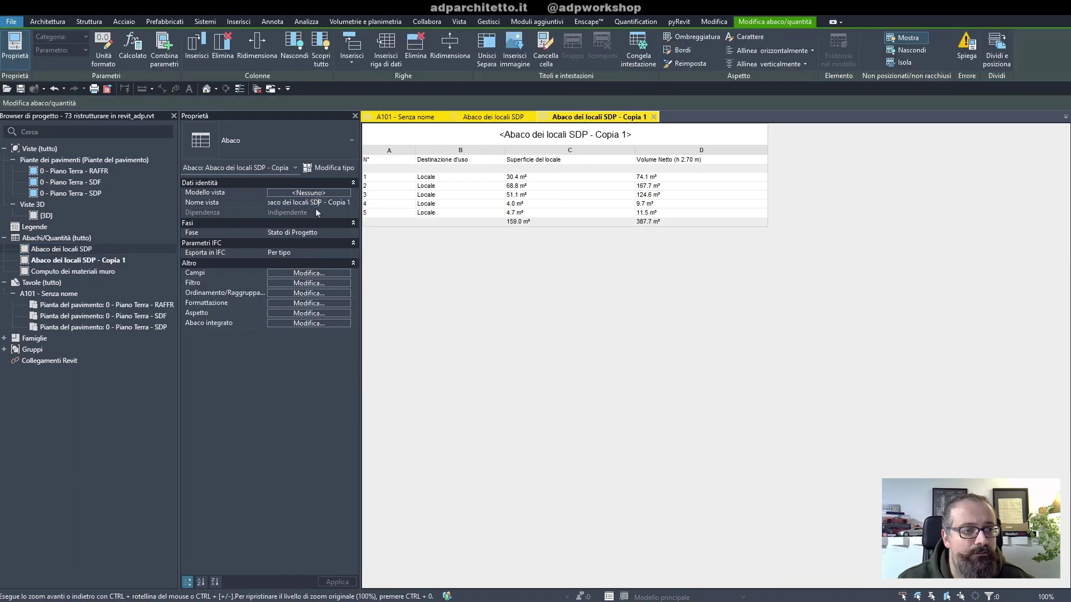
pyautogui.press('BackSpace')
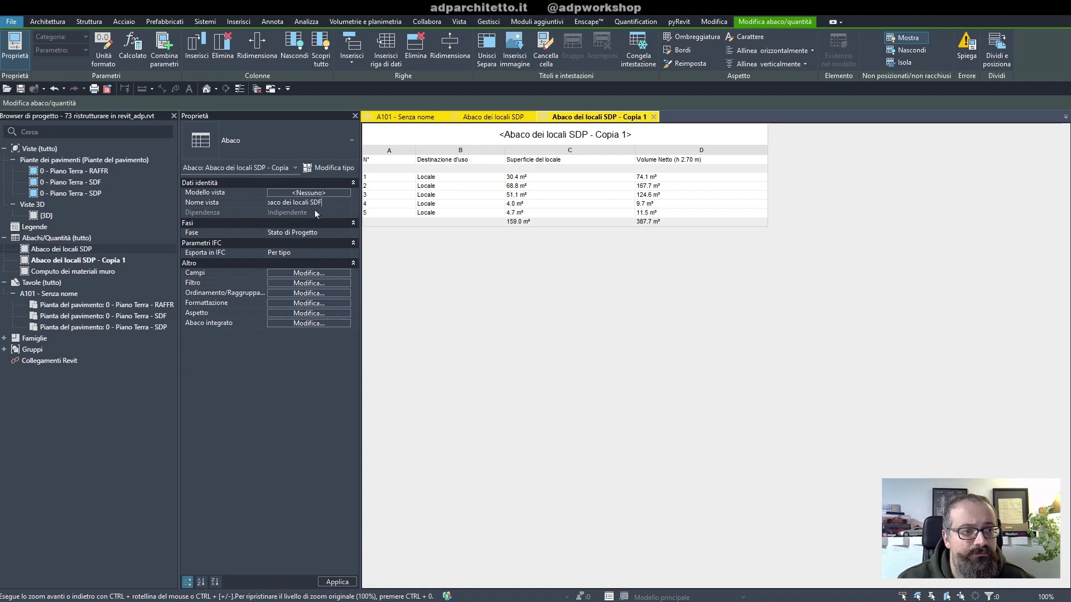
pyautogui.write('F')
# - Set the SDF schedule's phase to Stato di Fatto and close the SDP schedule
pyautogui.click(307, 233)
pyautogui.click(305, 243)
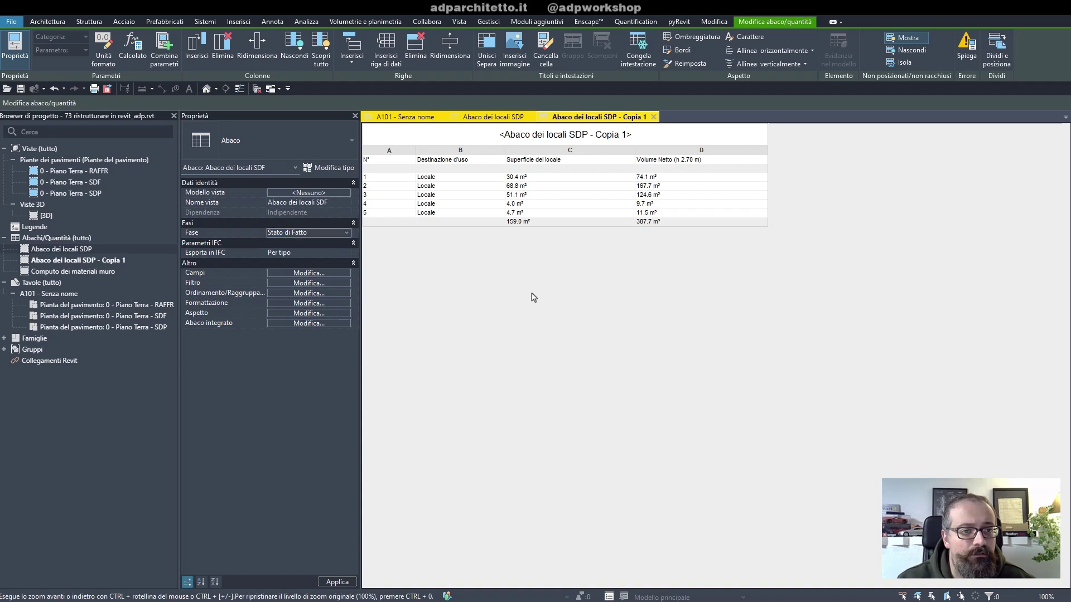
pyautogui.click(534, 116)
pyautogui.click(67, 256)
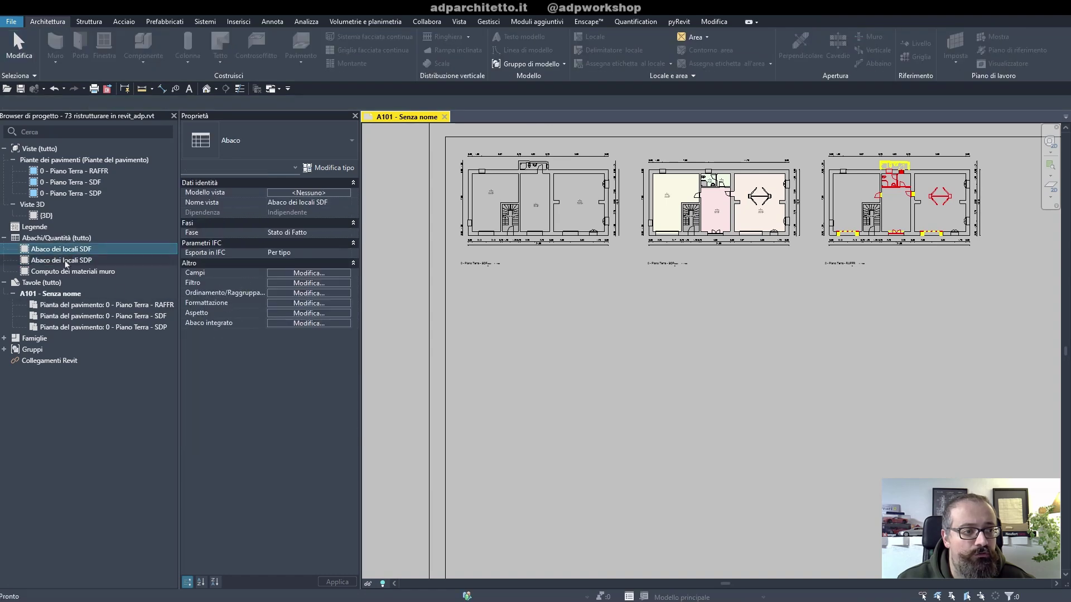
# - Place the SDF schedule under the left plan and SDP under the middle plan on A101
pyautogui.moveTo(61, 249); pyautogui.dragTo(564, 387)
pyautogui.click(527, 306)
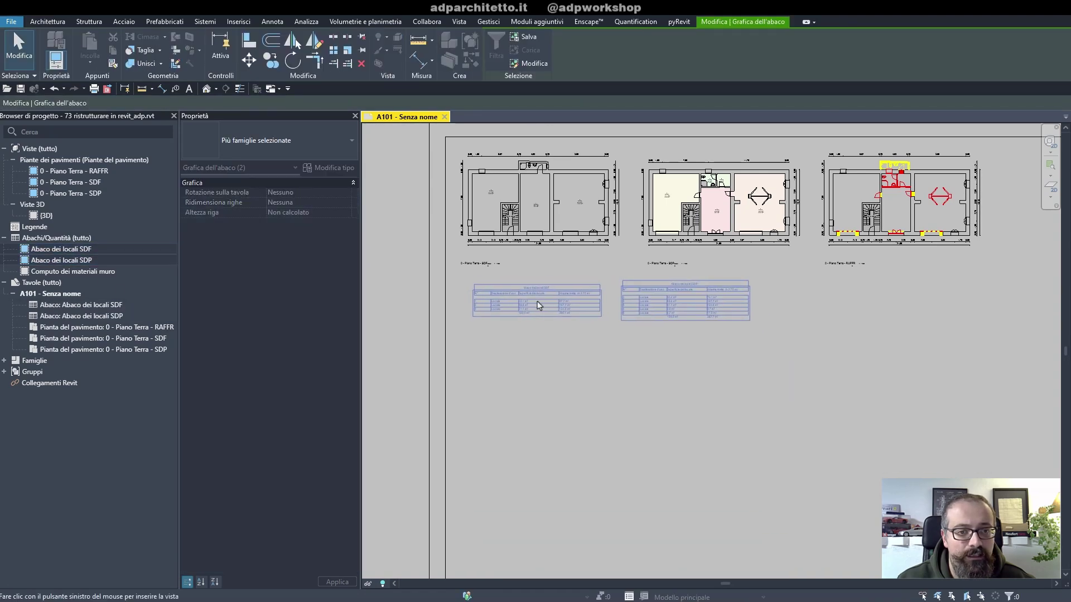
pyautogui.click(607, 385)
pyautogui.scroll(4, 530, 316)
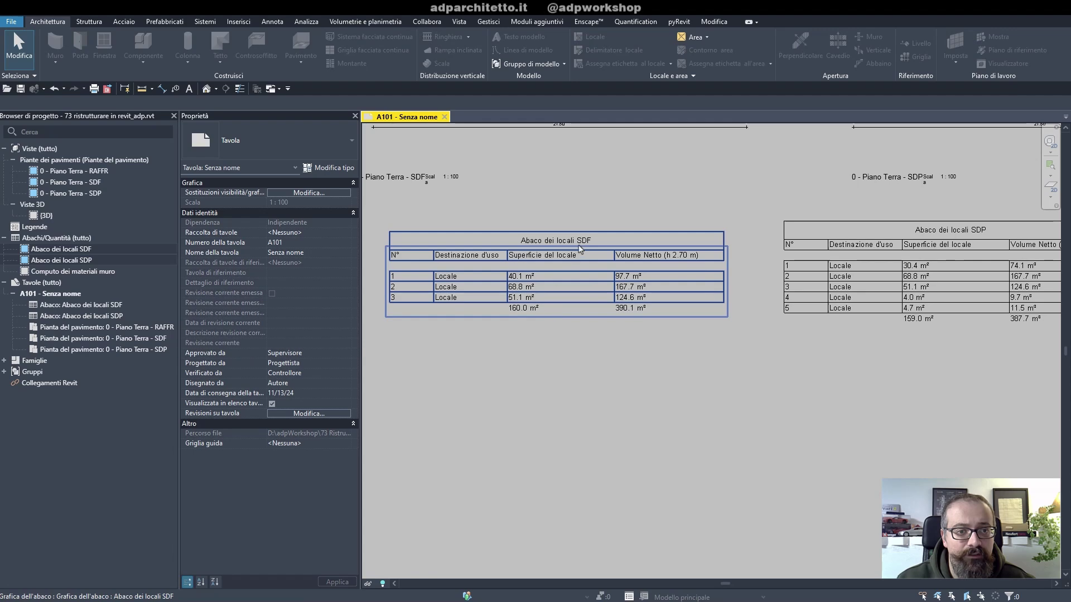
pyautogui.moveTo(686, 337); pyautogui.dragTo(497, 355, button='middle')
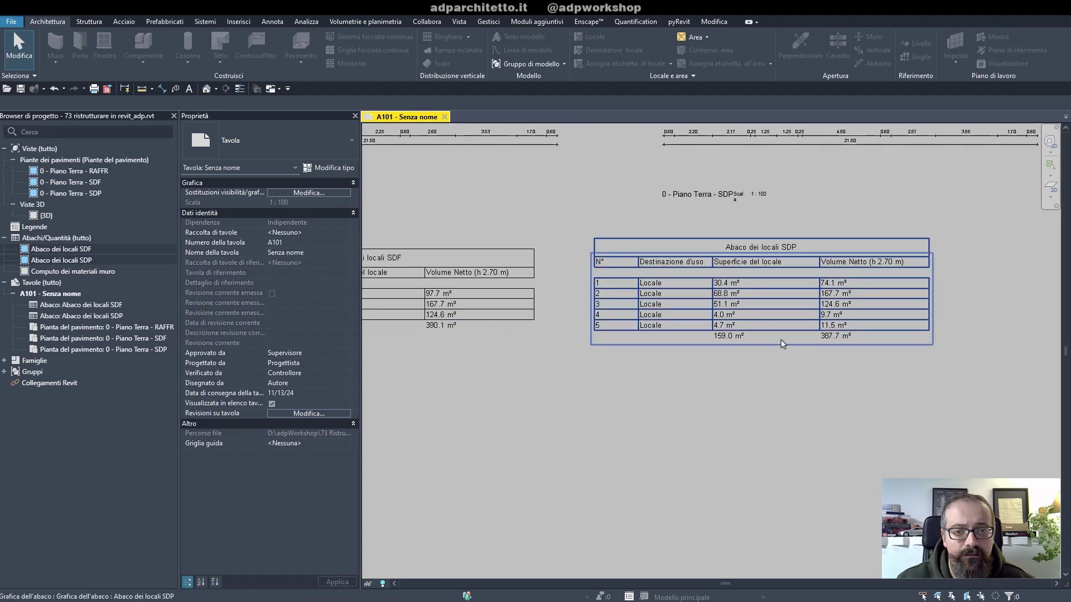
pyautogui.scroll(-3, 820, 413)
pyautogui.scroll(-2, 770, 402)
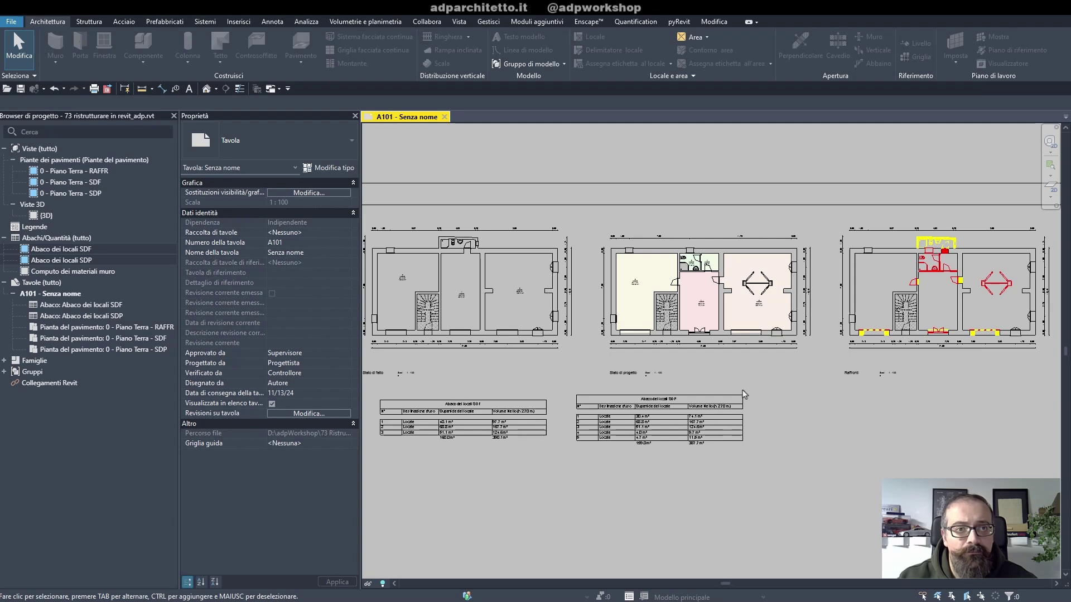
# - Insert a new phase named Ampliamento after Stato di Progetto
pyautogui.click(490, 22)
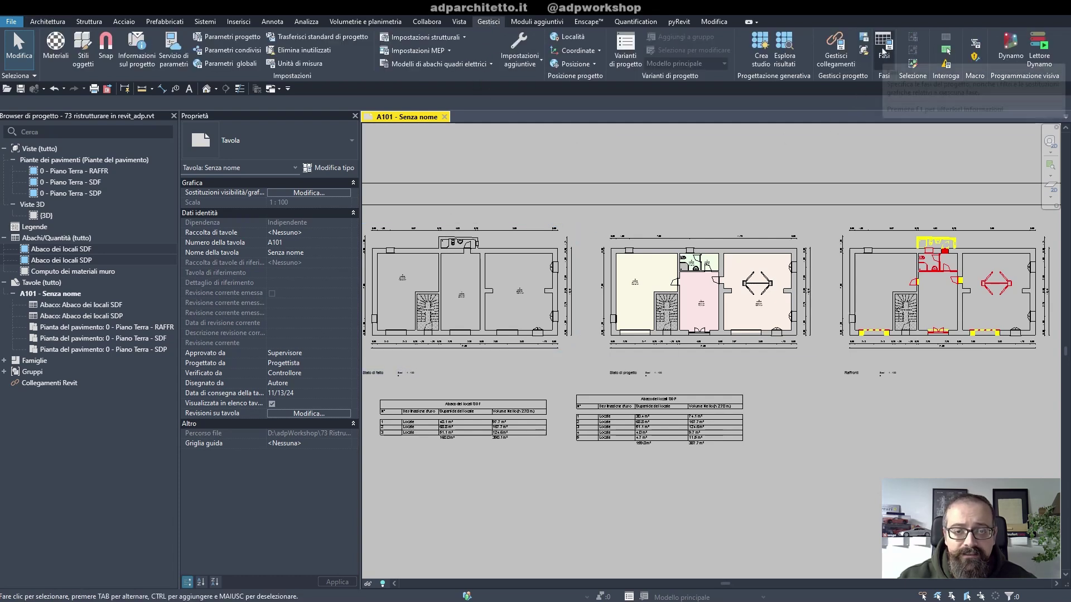
pyautogui.click(878, 60)
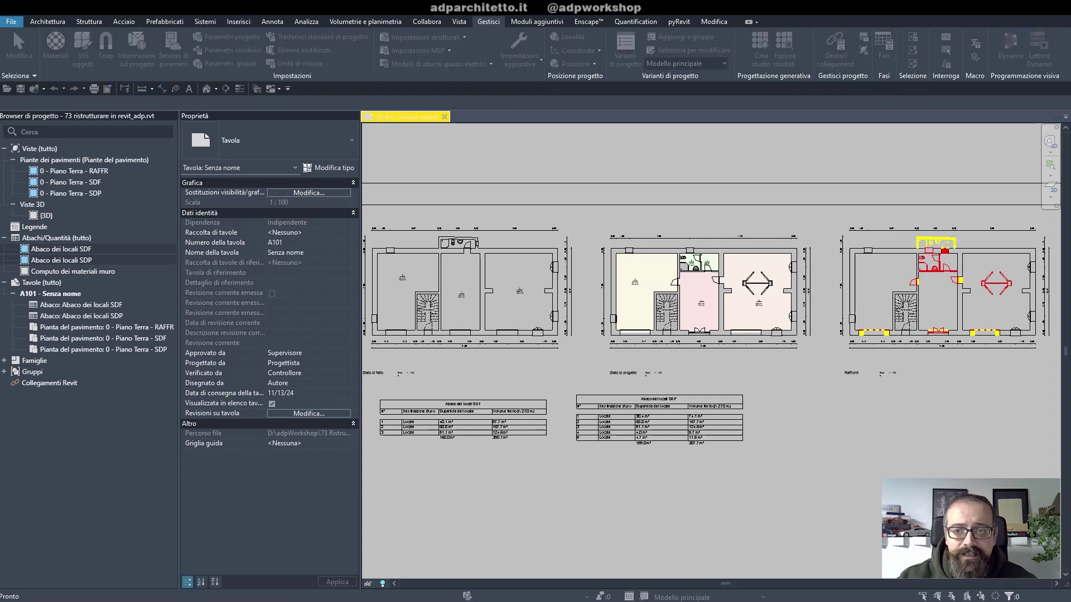
pyautogui.moveTo(657, 180); pyautogui.dragTo(380, 172)
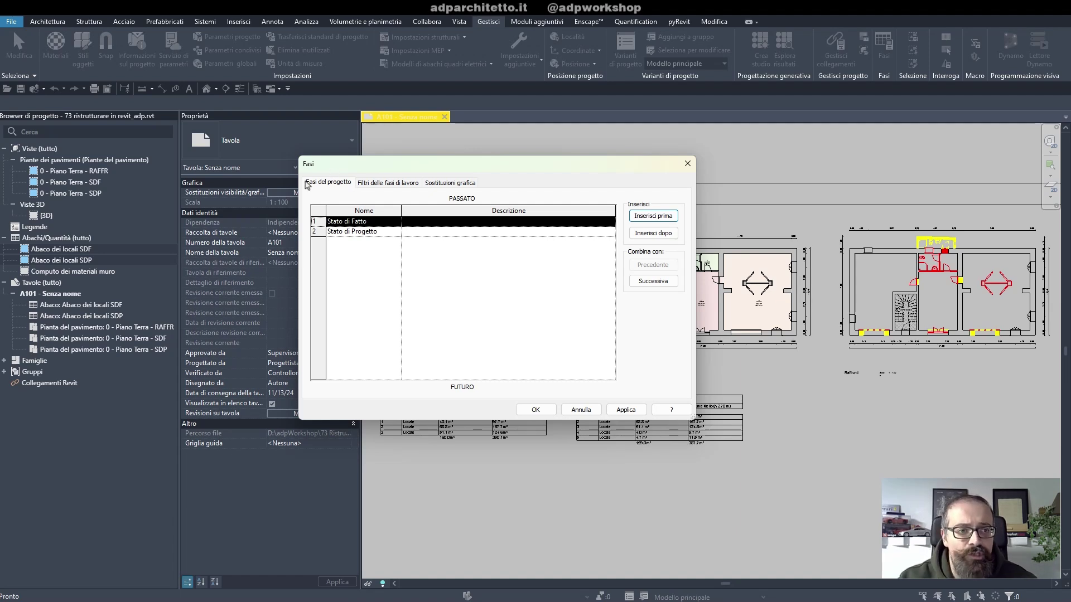
pyautogui.click(351, 233)
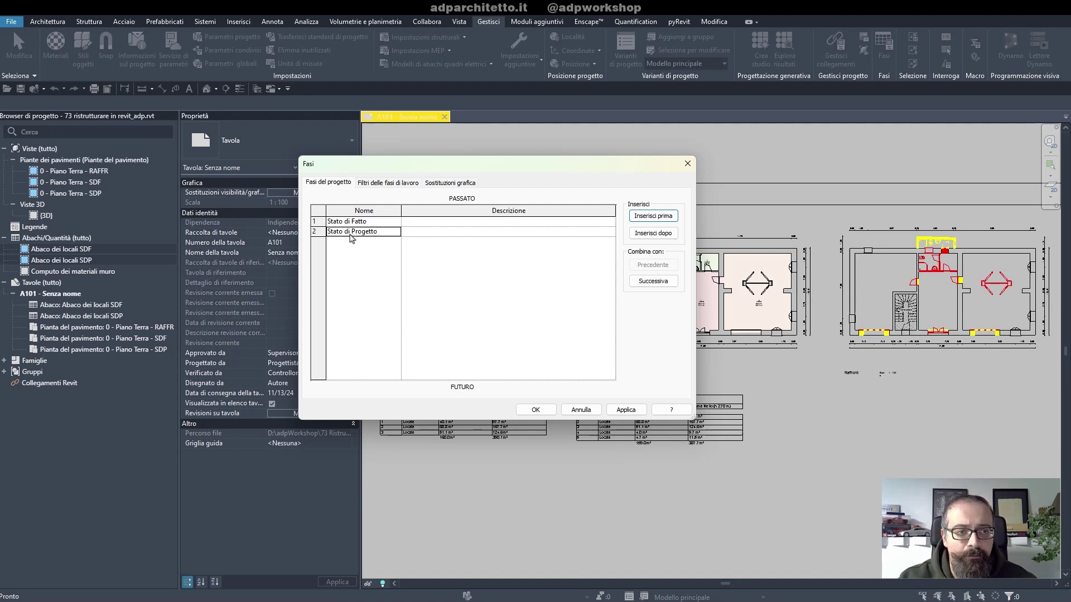
pyautogui.click(652, 233)
pyautogui.click(353, 242)
pyautogui.write('Ampl')
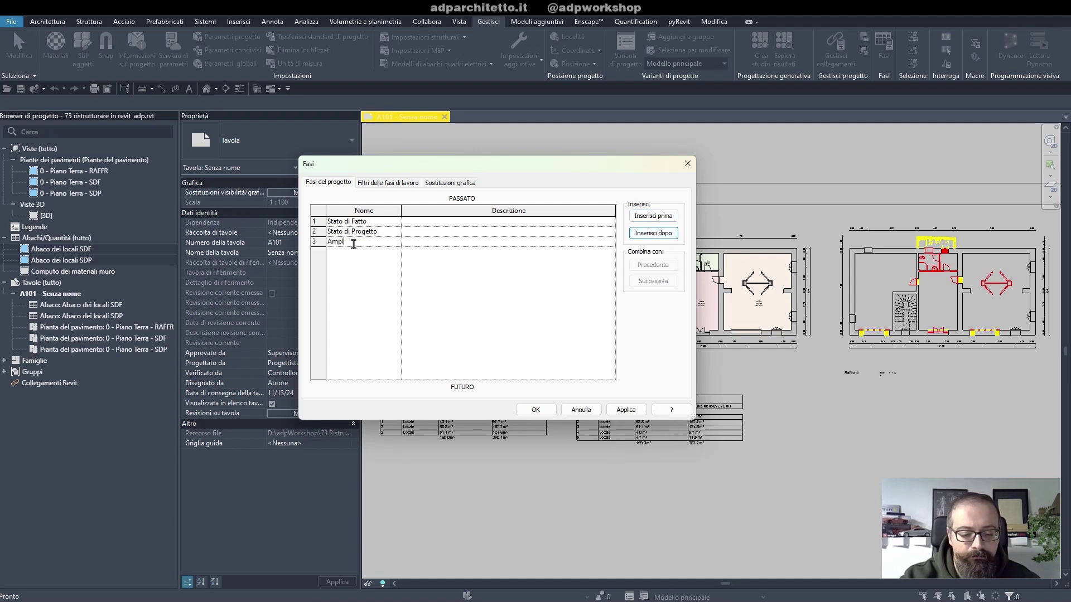
pyautogui.write('to')
pyautogui.press('Tab')
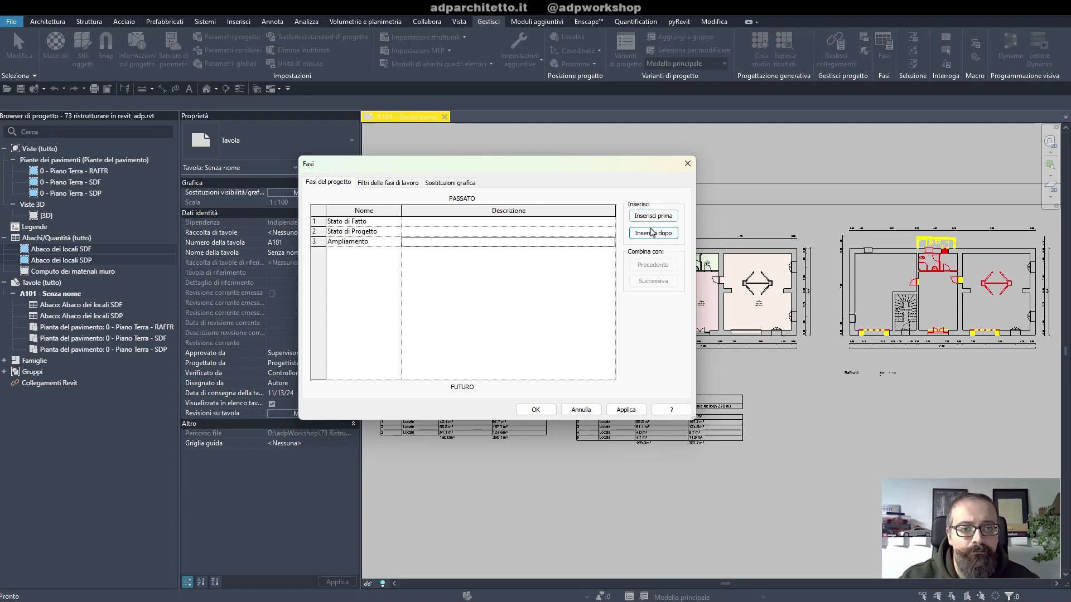
# - Add a second phase, Ampliamento 2, after Ampliamento and view the phase filters
pyautogui.click(653, 233)
pyautogui.click(356, 256)
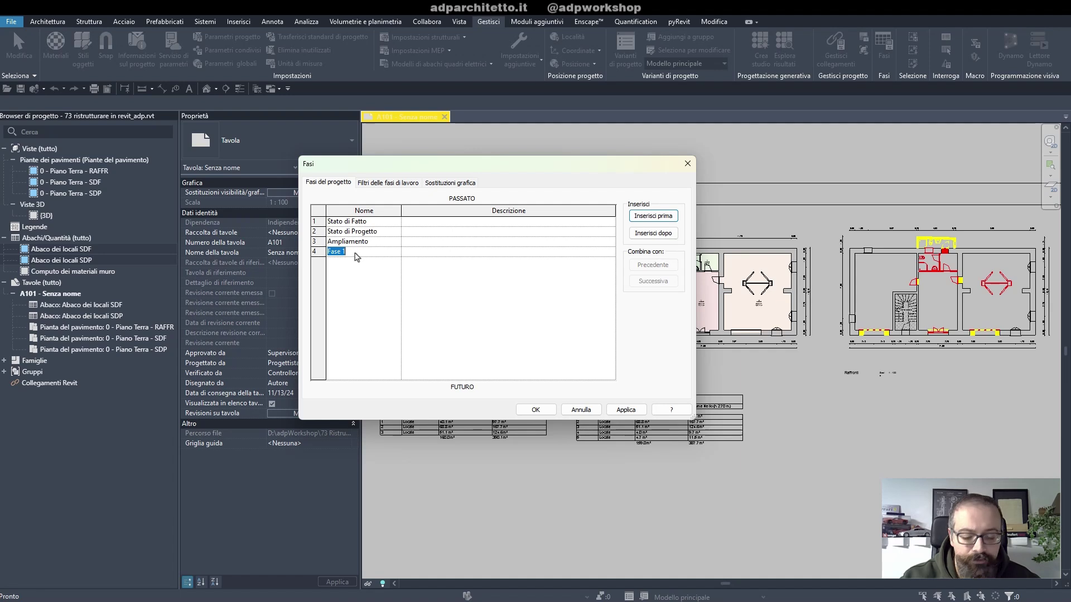
pyautogui.write('2')
pyautogui.press('Tab')
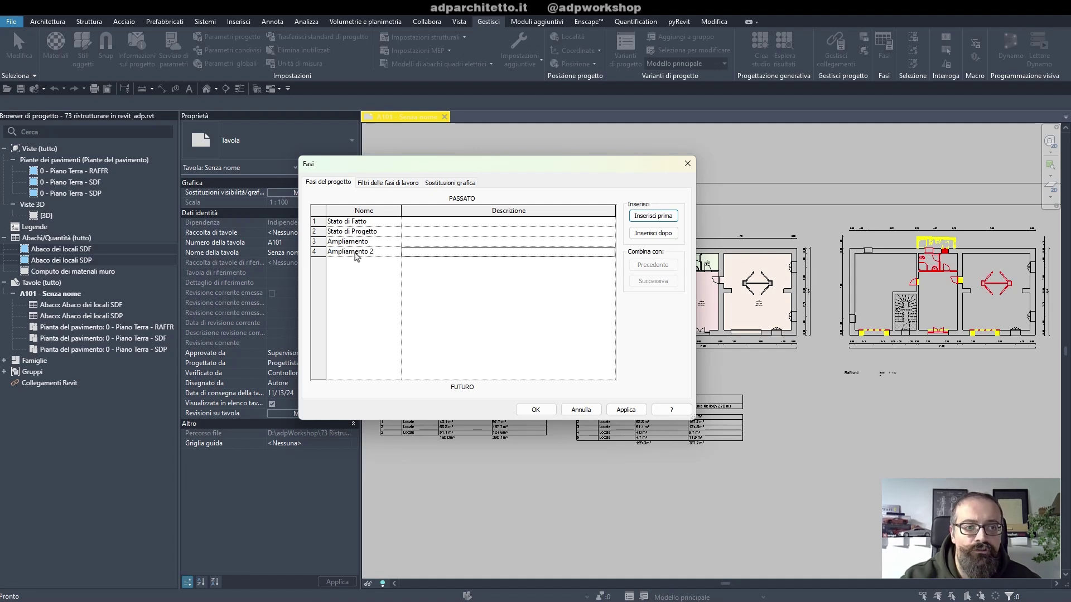
pyautogui.click(385, 185)
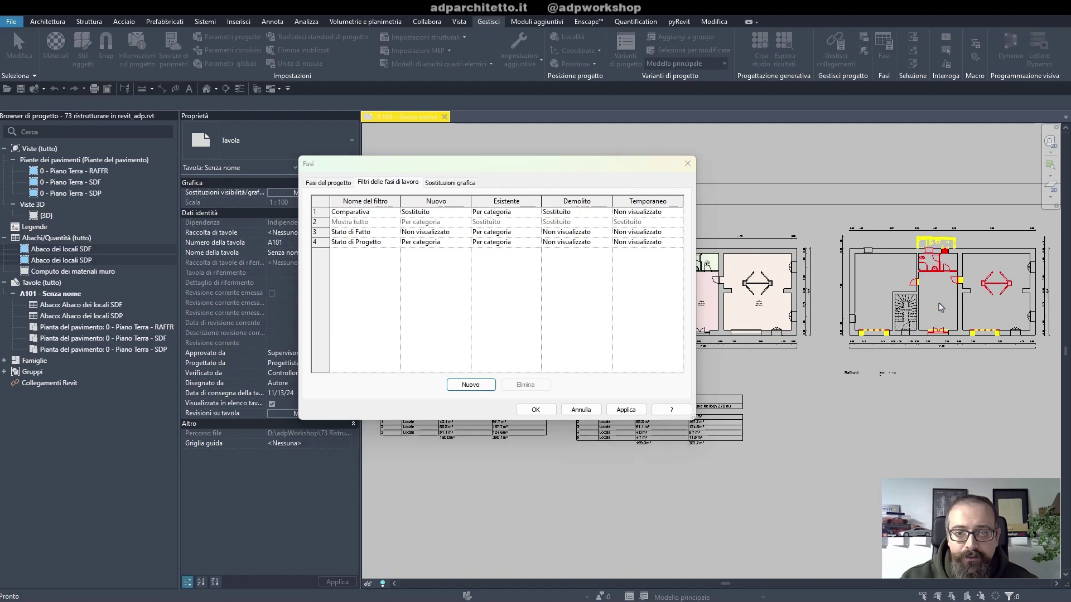
# - Add a test phase filter Filtro 1, then delete it
pyautogui.click(468, 385)
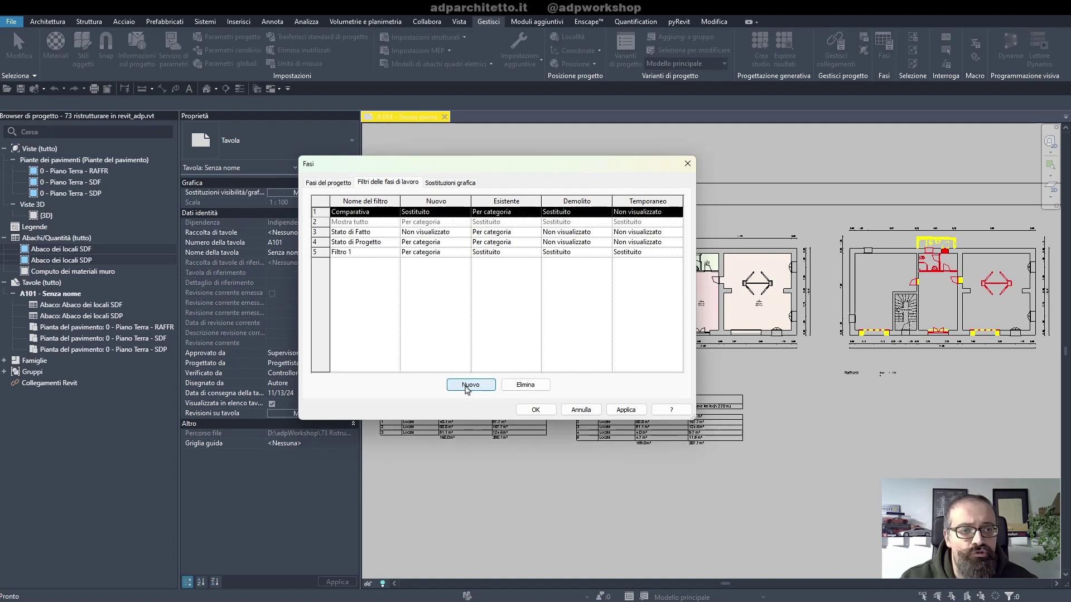
pyautogui.click(371, 254)
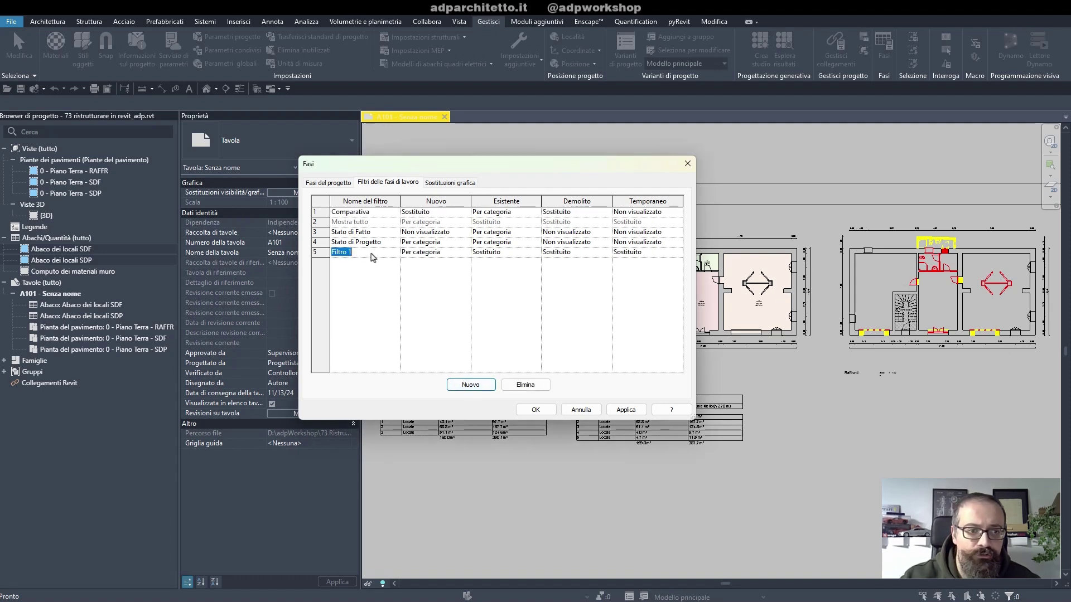
pyautogui.press('Return')
pyautogui.click(316, 252)
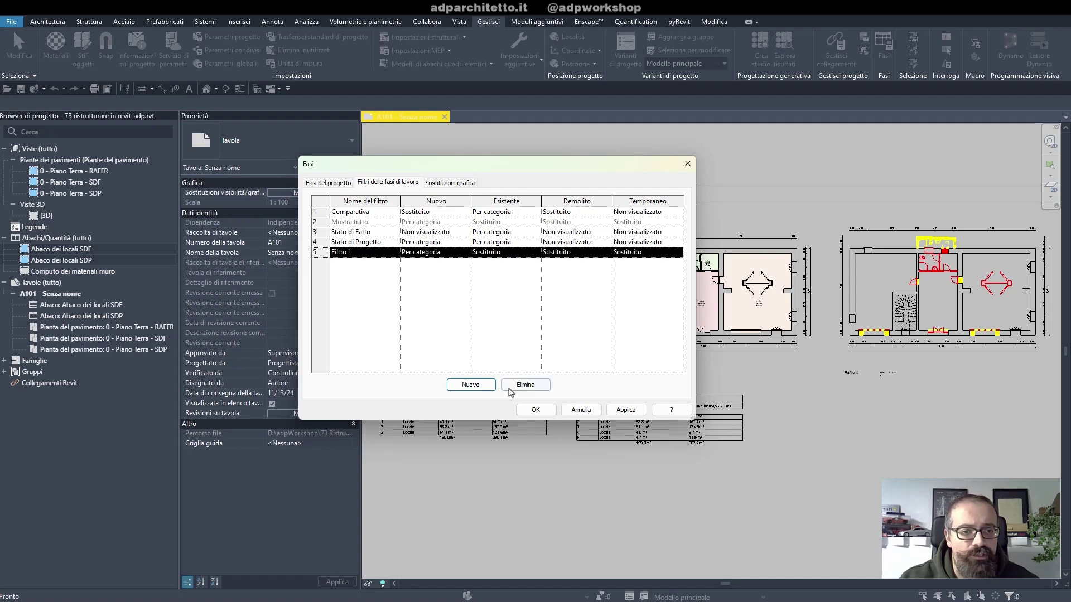
pyautogui.click(525, 385)
pyautogui.click(317, 212)
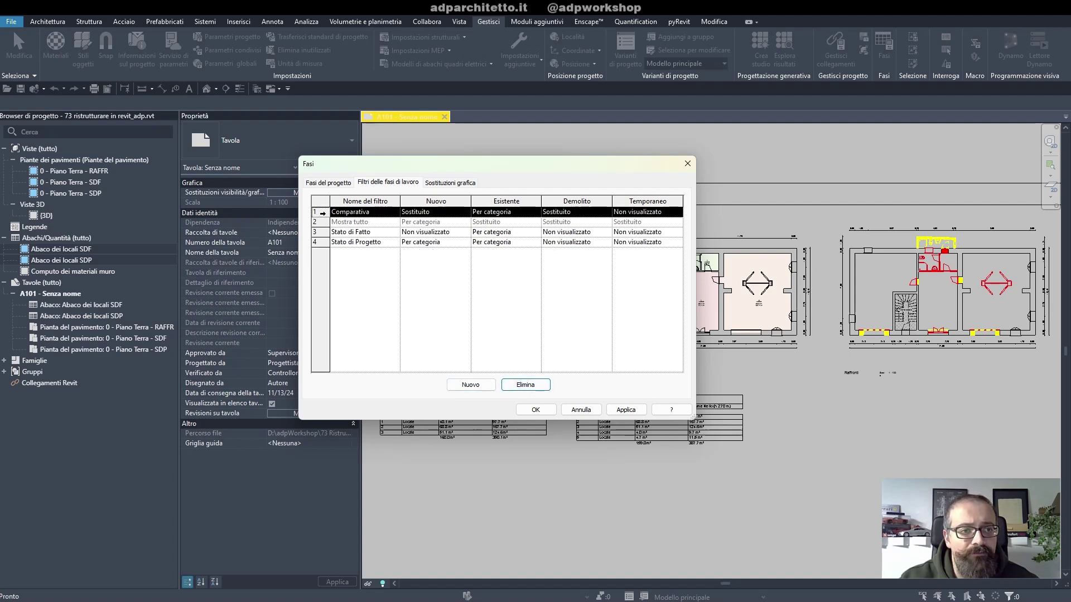
pyautogui.click(322, 223)
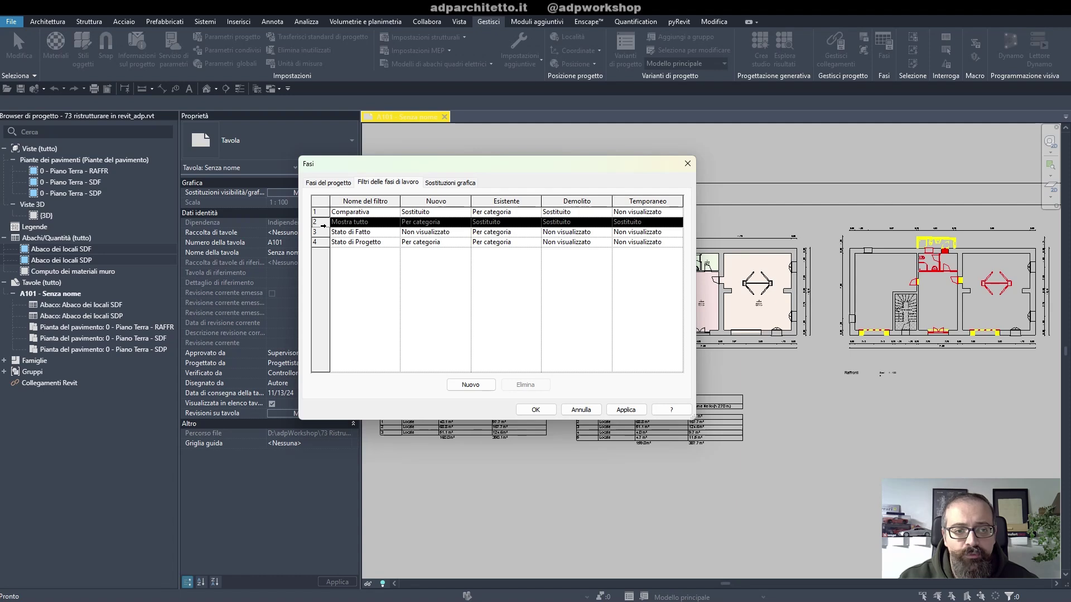
pyautogui.click(324, 231)
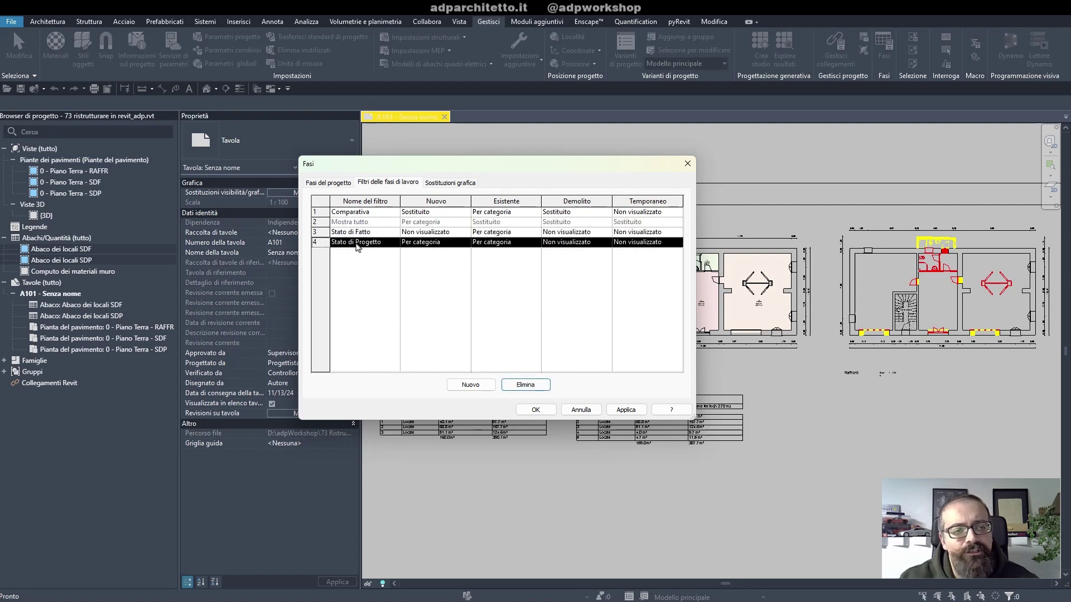
pyautogui.press('Up')
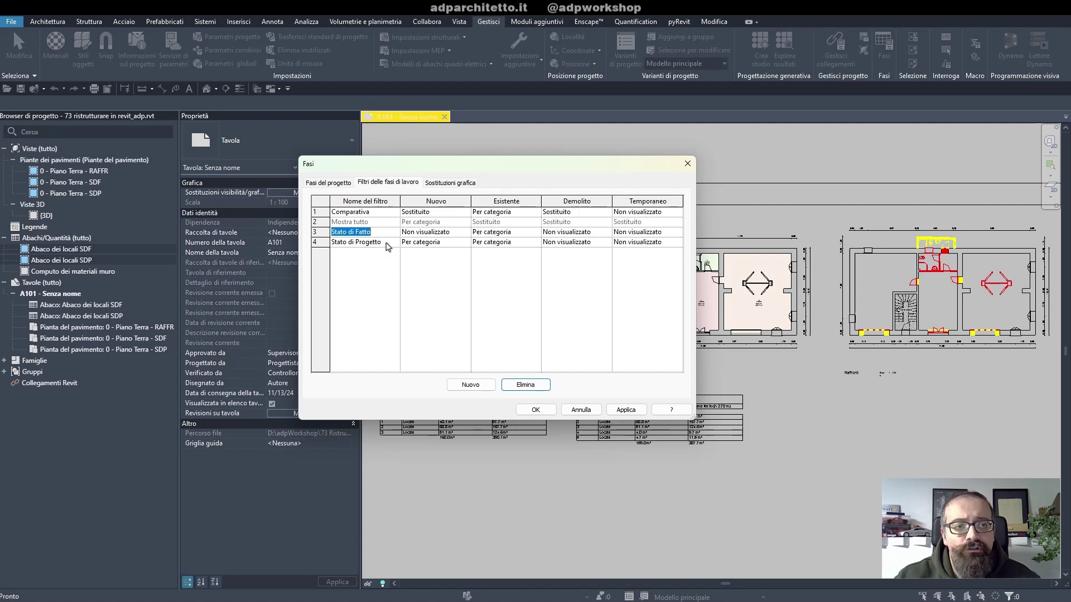
# - Try Stato di Progetto existing as Not Displayed, revert to Per categoria, and close Phases
pyautogui.click(500, 244)
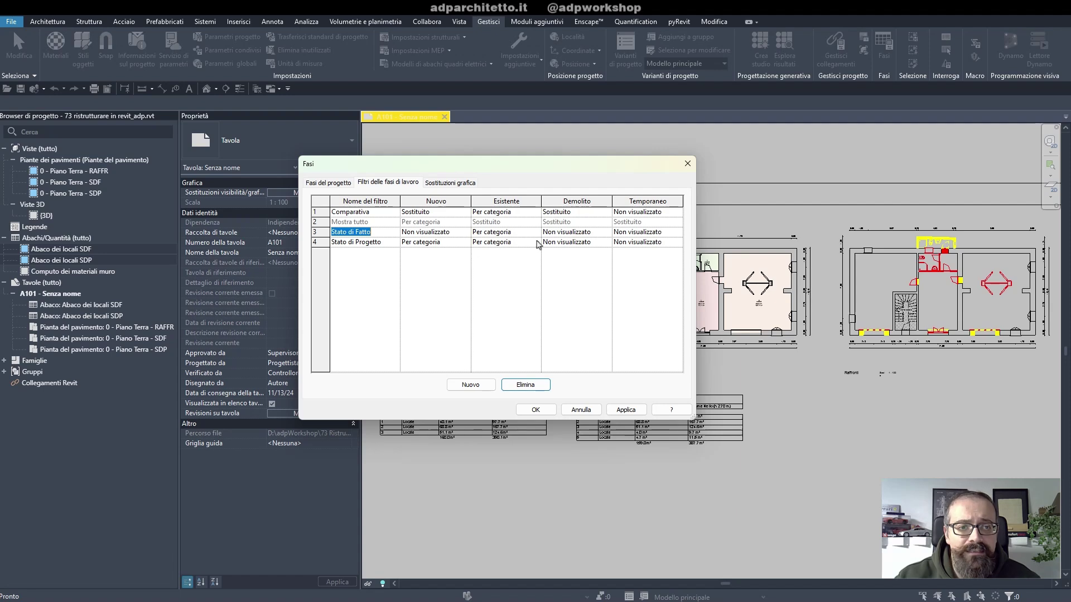
pyautogui.click(502, 244)
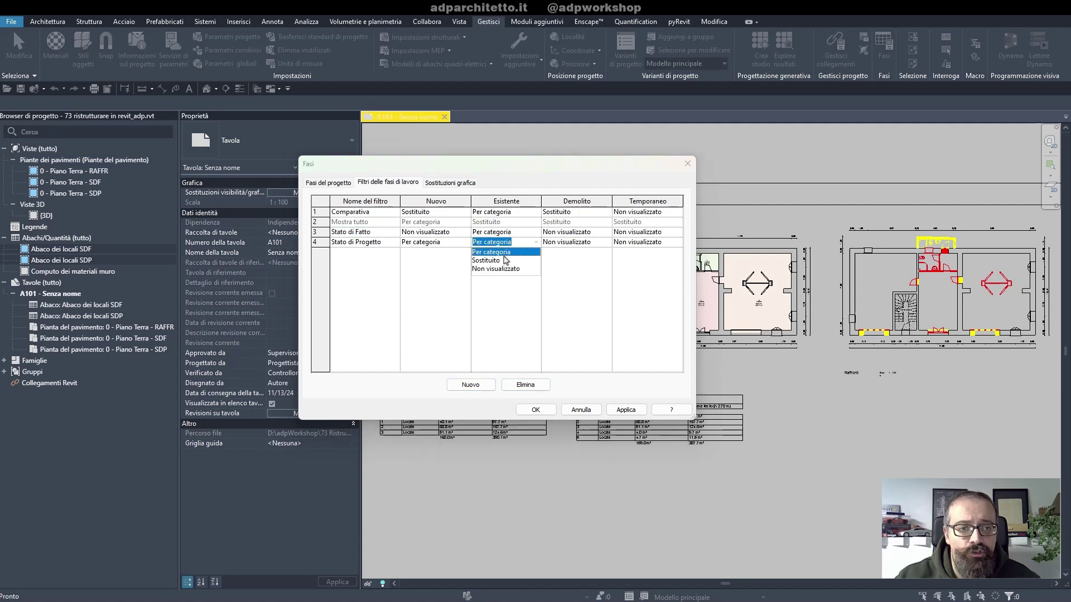
pyautogui.click(495, 268)
pyautogui.click(626, 410)
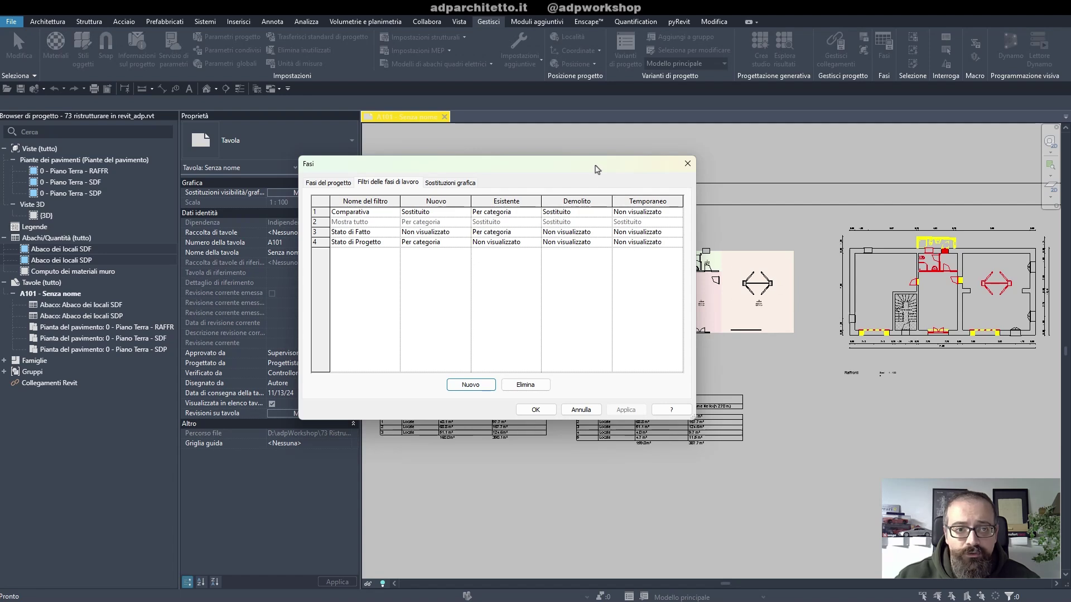
pyautogui.moveTo(597, 169); pyautogui.dragTo(461, 166)
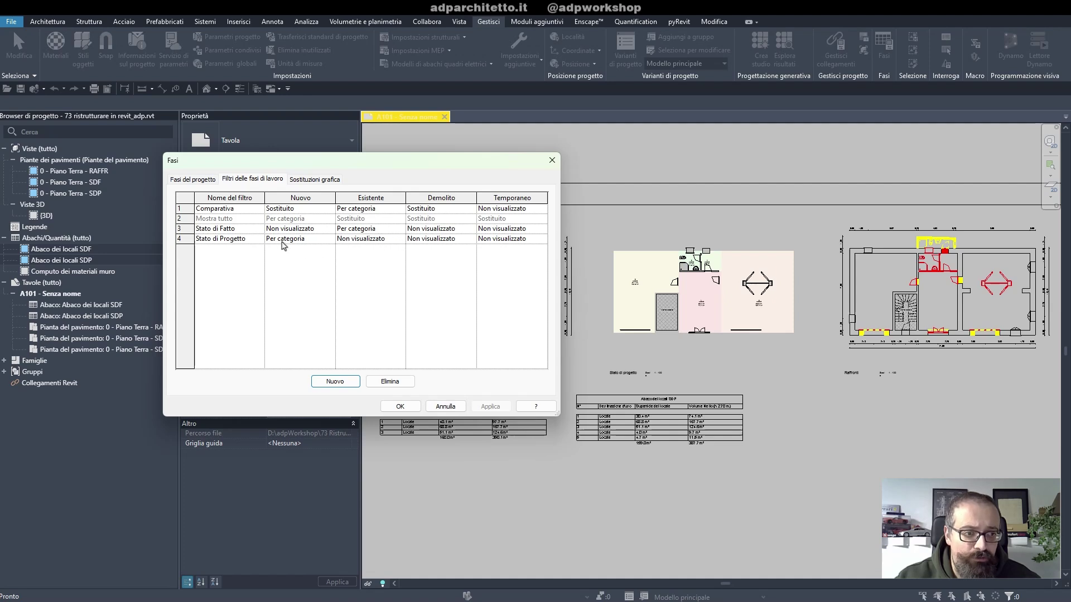
pyautogui.click(396, 241)
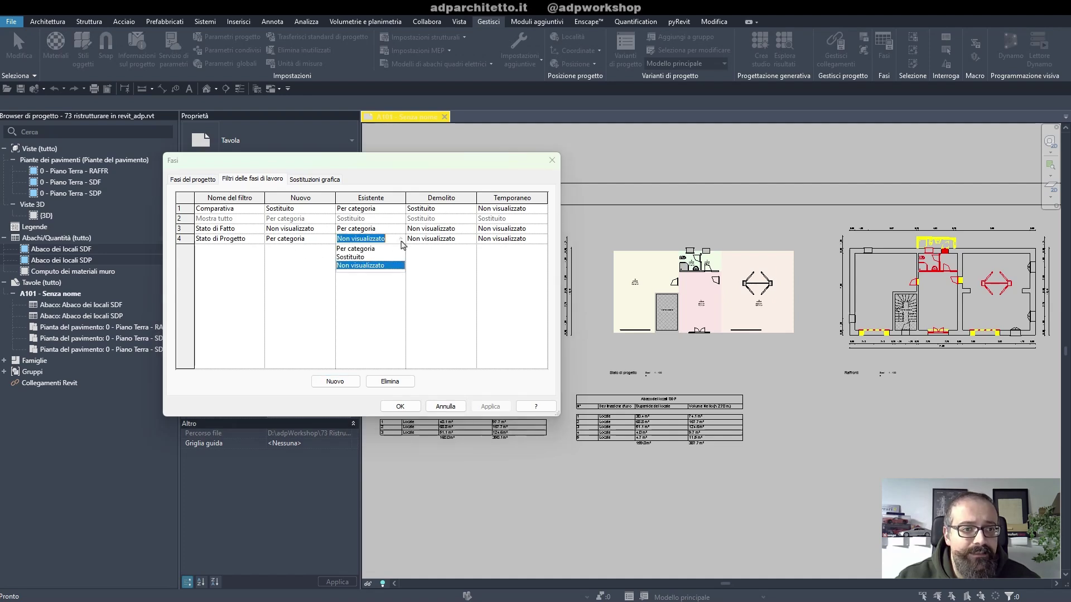
pyautogui.click(362, 249)
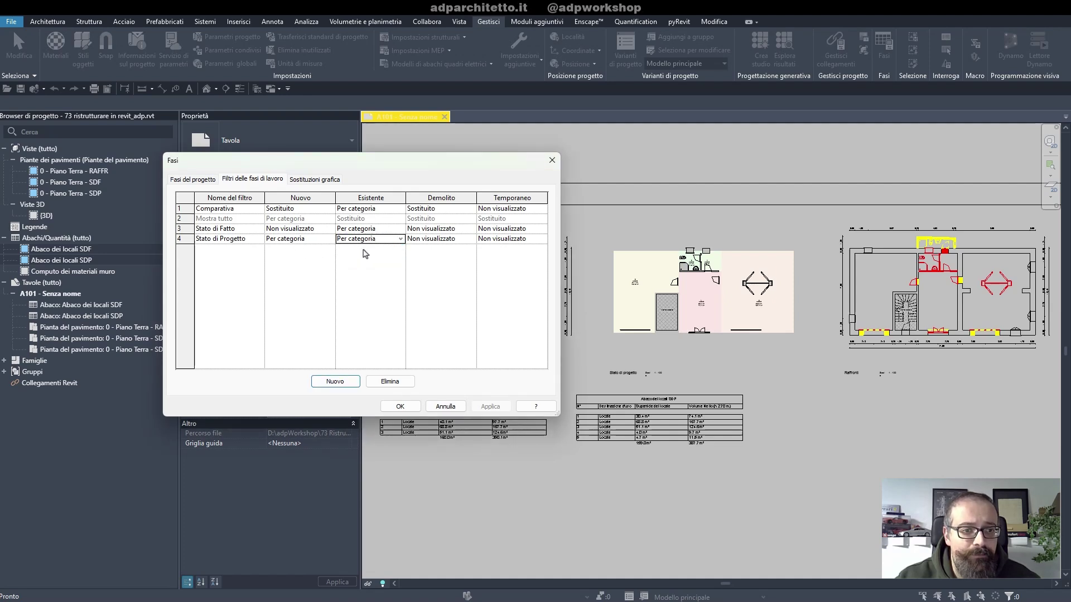
pyautogui.click(400, 407)
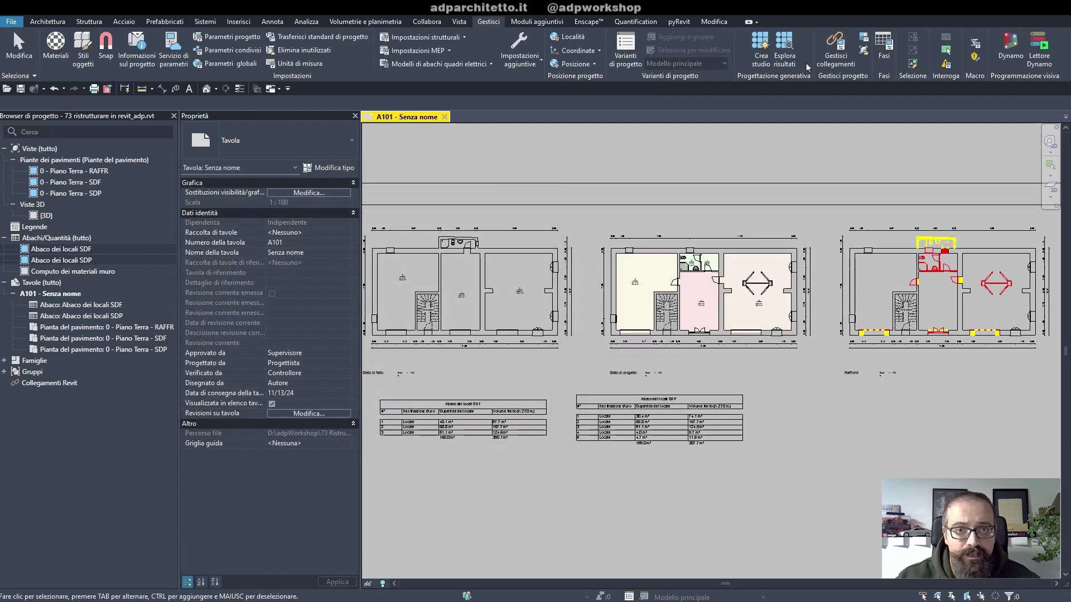
# - Reopen Phases, review the phase filters, then view the Graphic Overrides for each phase state
pyautogui.click(884, 48)
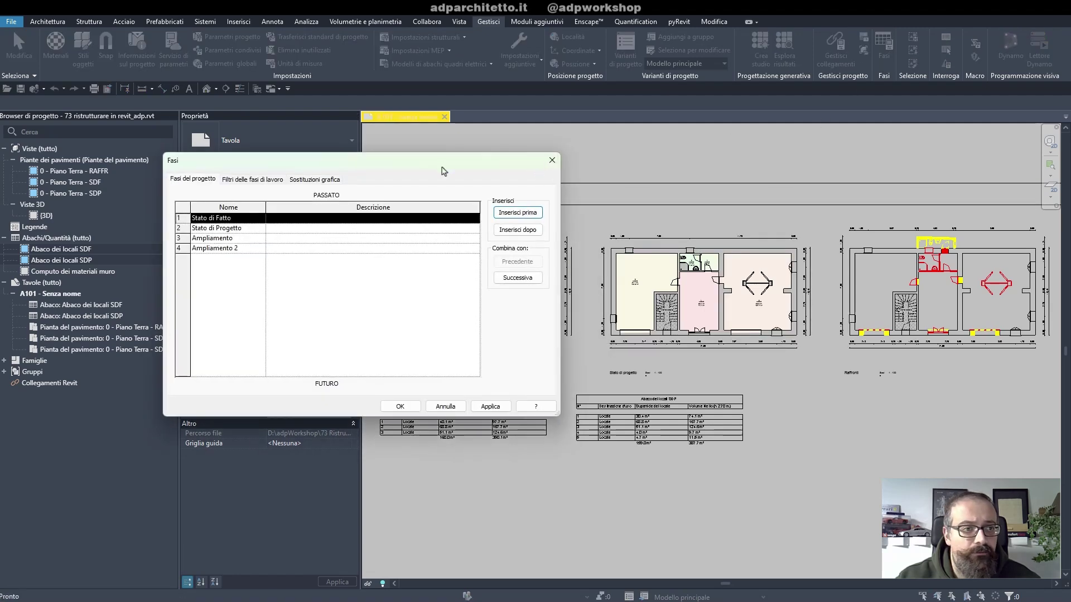
pyautogui.moveTo(442, 171); pyautogui.dragTo(590, 175)
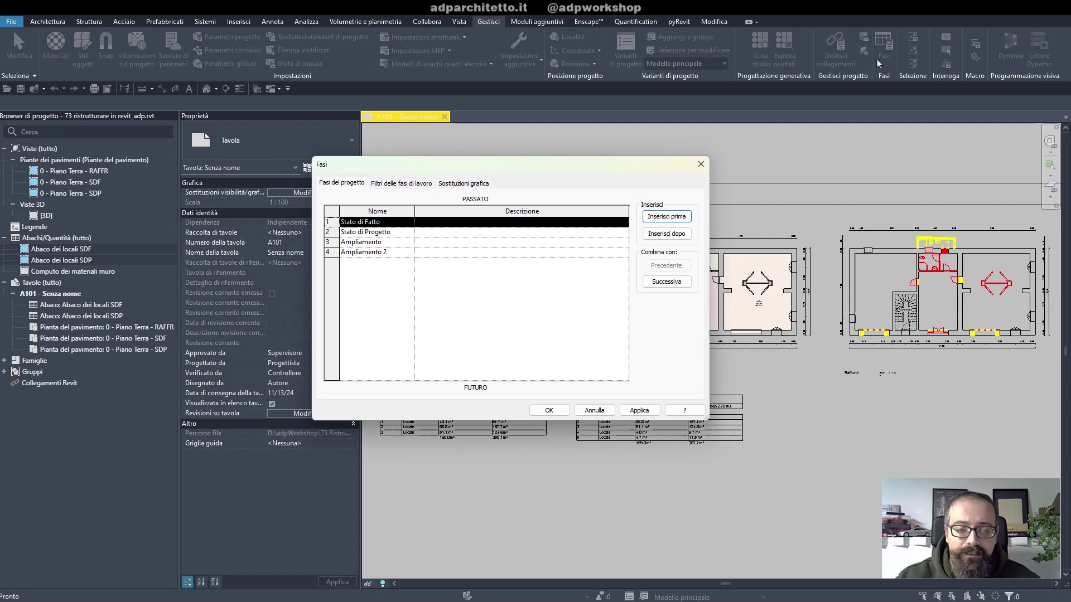
pyautogui.click(402, 183)
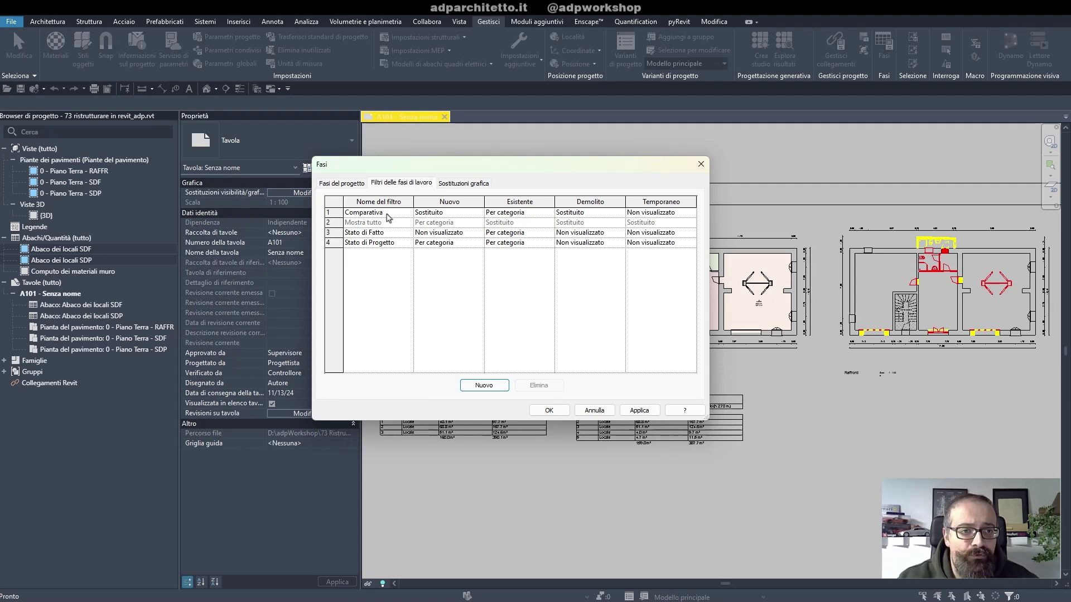
pyautogui.moveTo(446, 164); pyautogui.dragTo(437, 164)
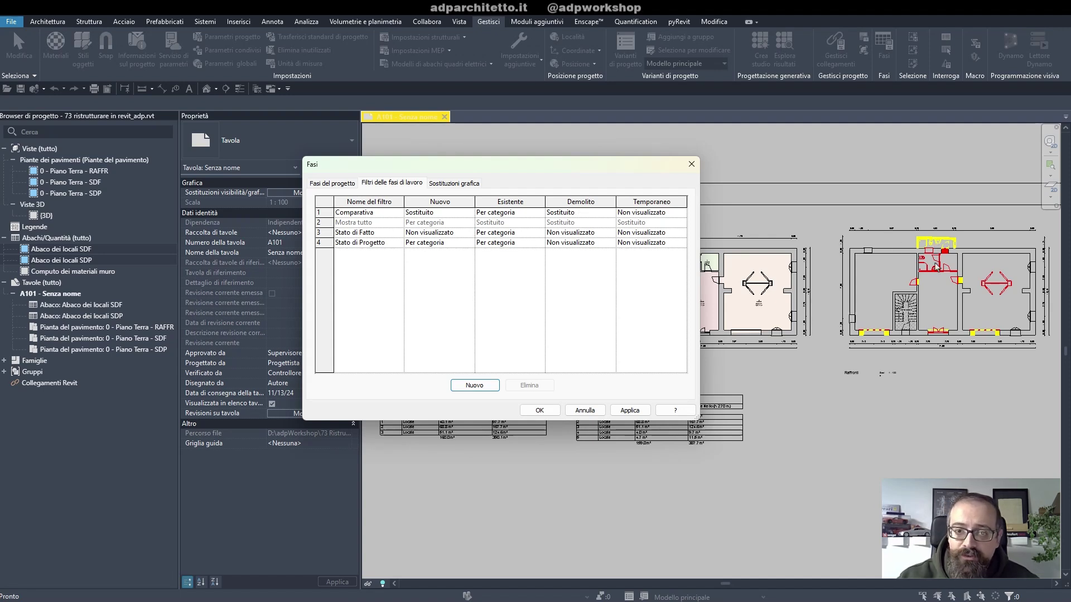
pyautogui.click(460, 187)
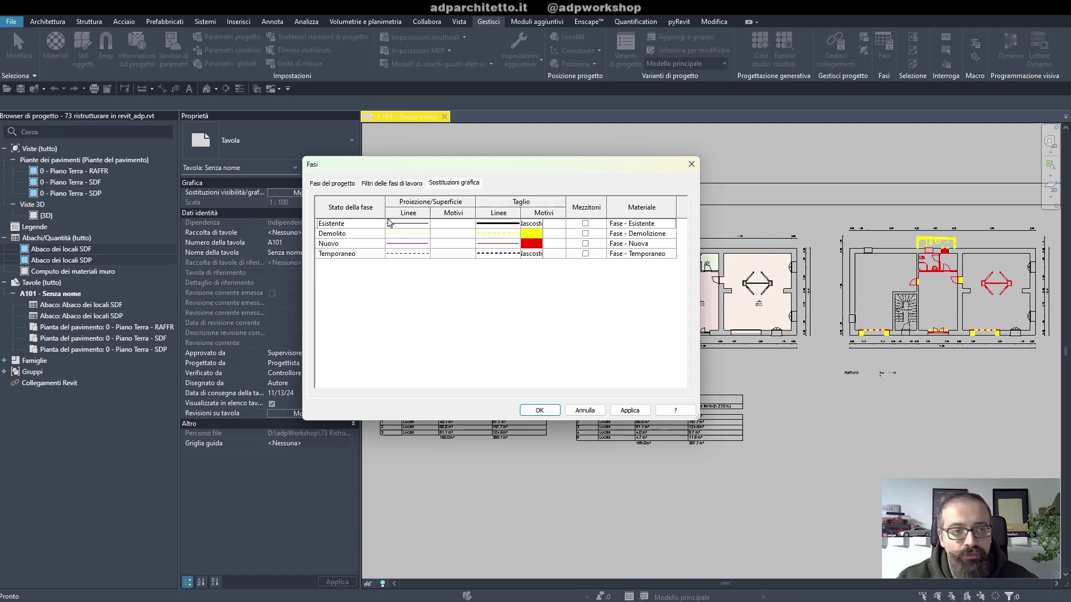
# - Enable Mezzitoni (halftone) for the Esistente phase state and apply it
pyautogui.click(393, 183)
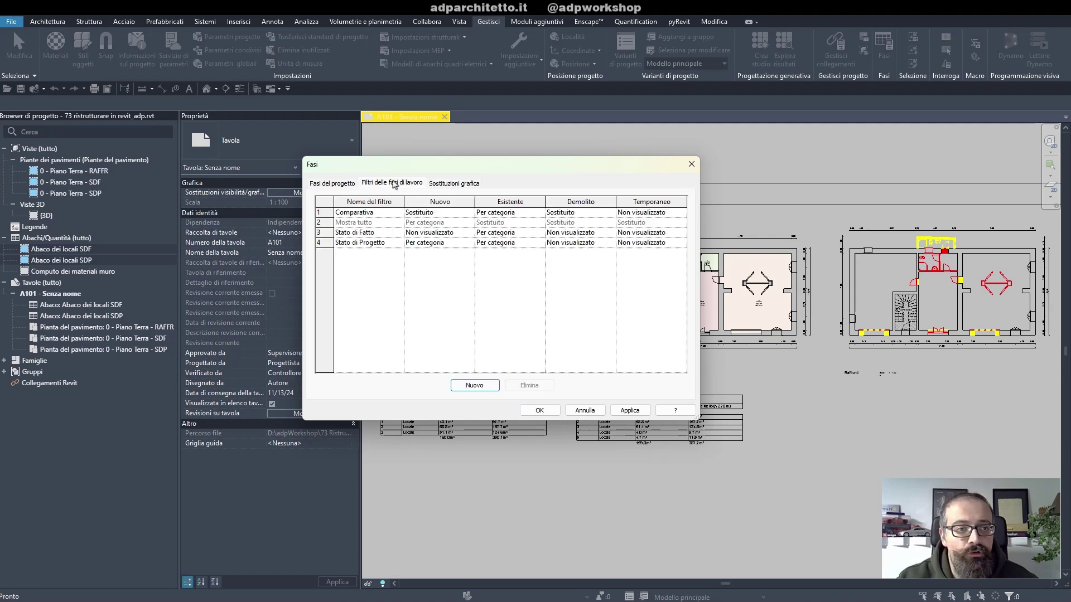
pyautogui.click(457, 185)
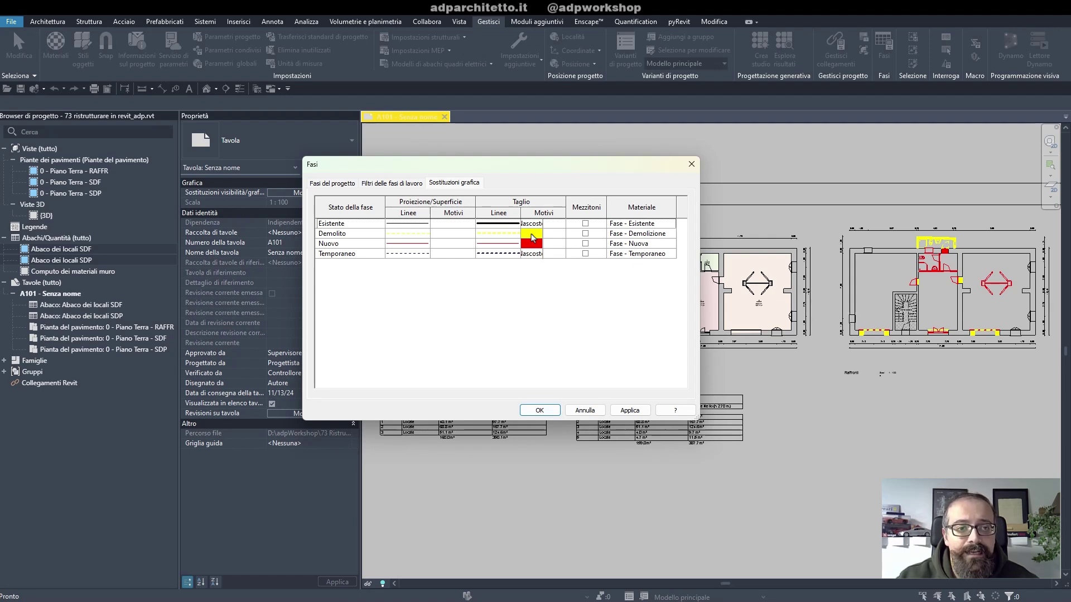
pyautogui.click(585, 224)
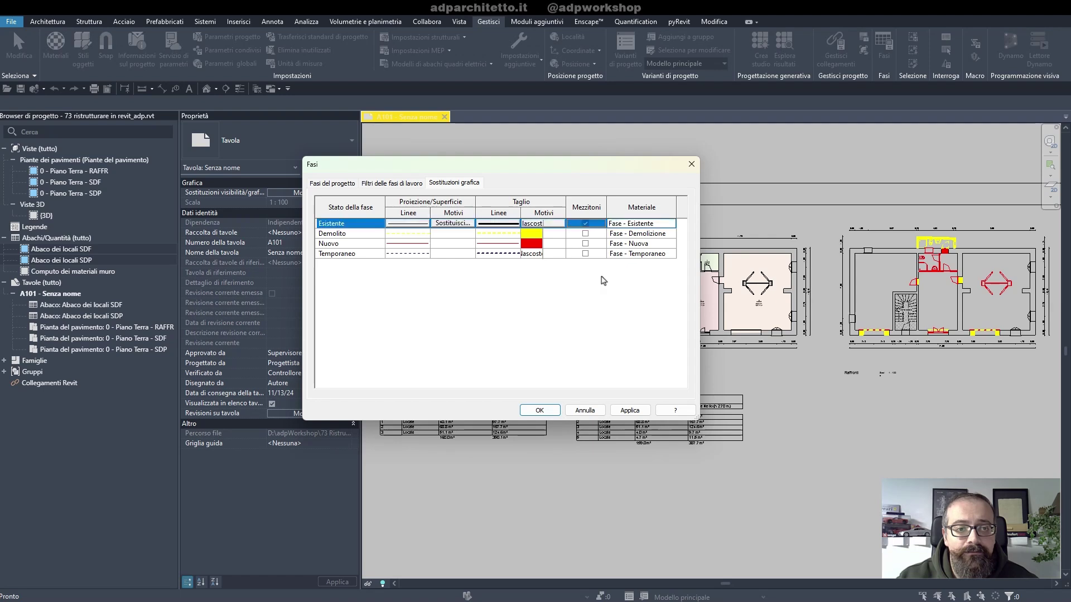
pyautogui.click(623, 411)
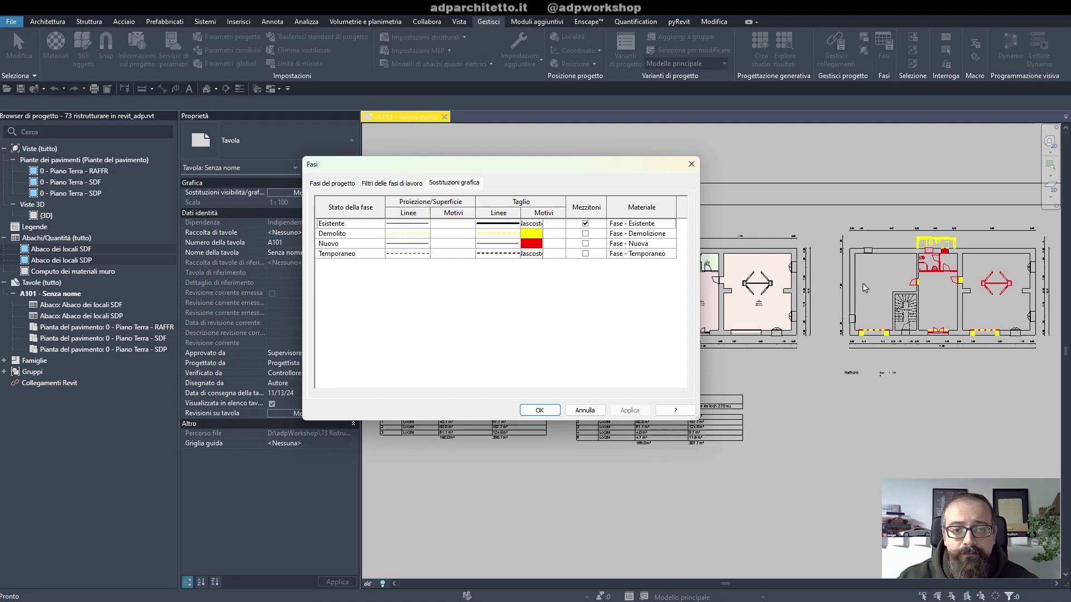
pyautogui.click(391, 184)
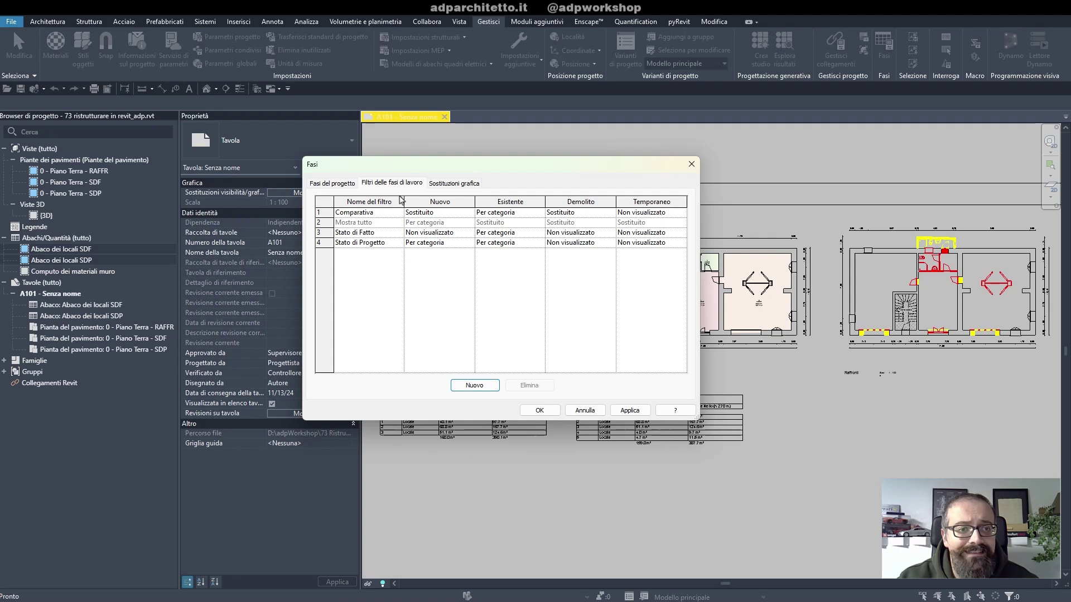
# - Try Comparativa's Esistente as Sostituito, revert to Per categoria, and toggle off Esistente halftone
pyautogui.click(540, 215)
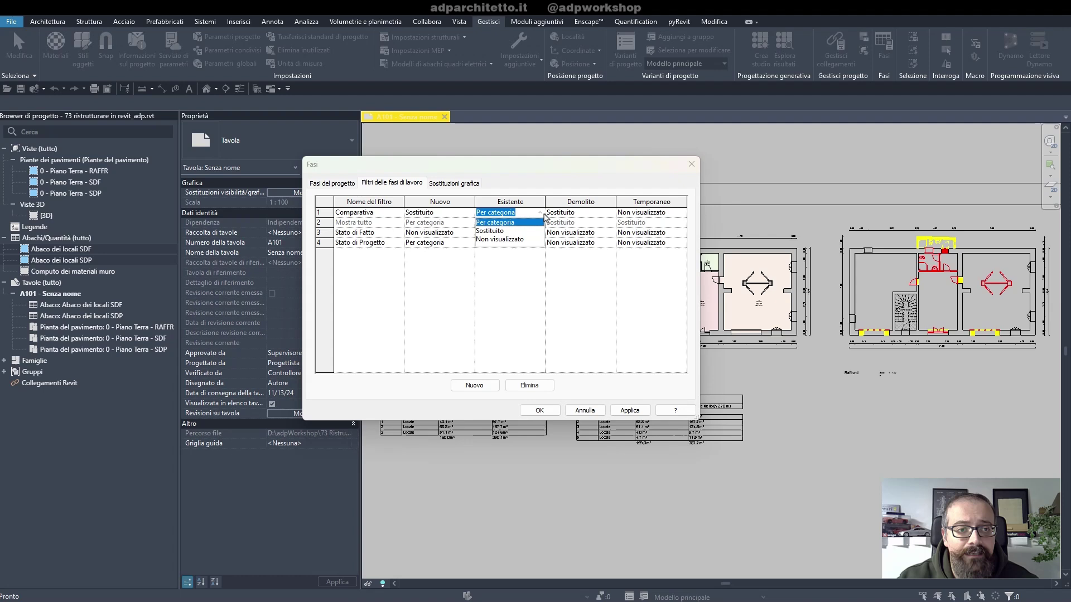
pyautogui.click(494, 234)
pyautogui.click(629, 413)
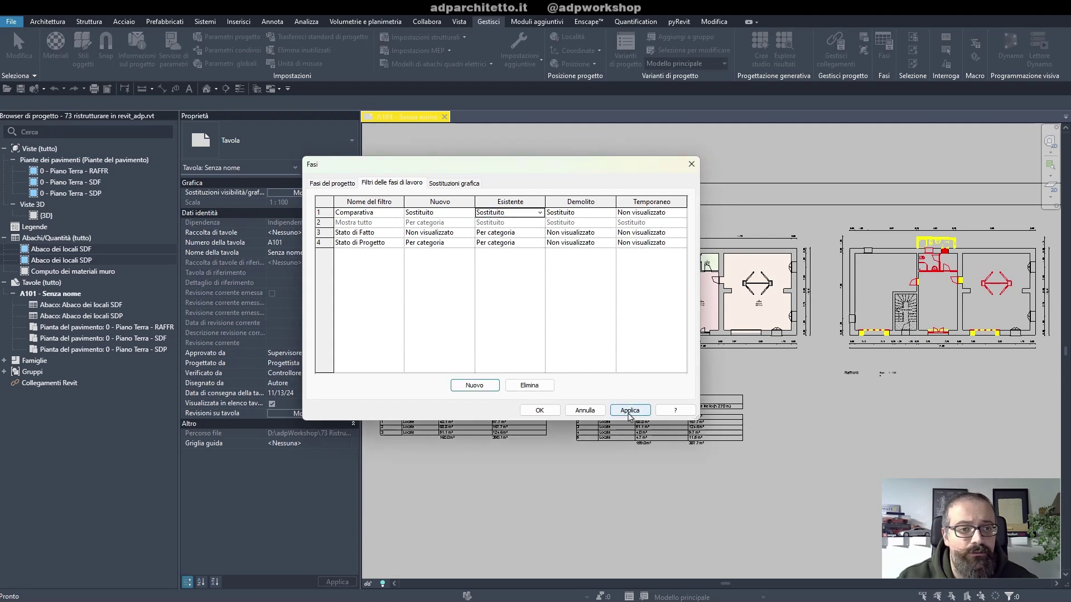
pyautogui.click(629, 413)
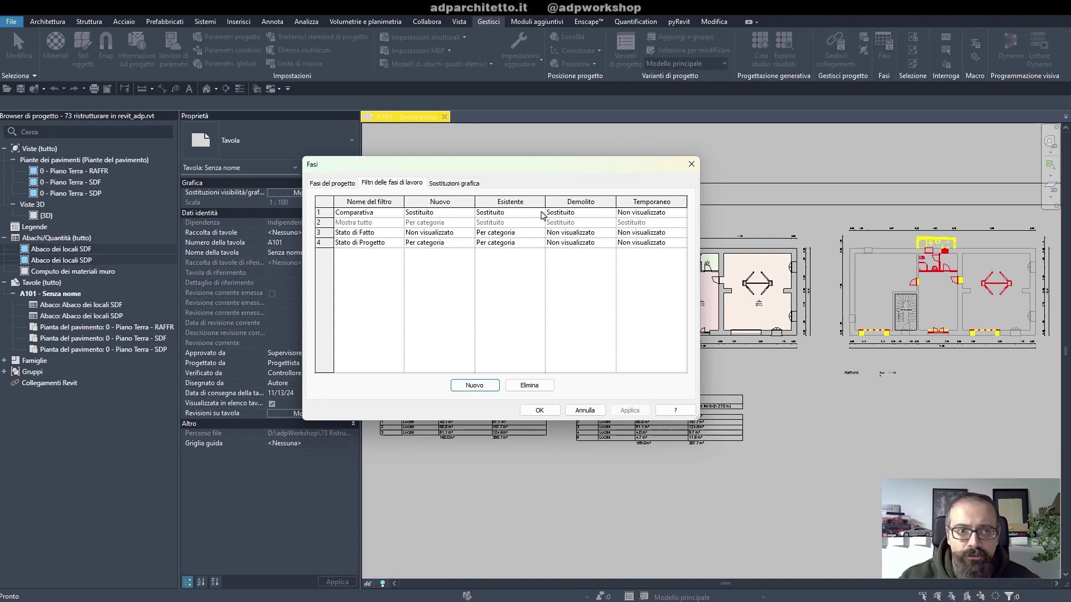
pyautogui.click(542, 214)
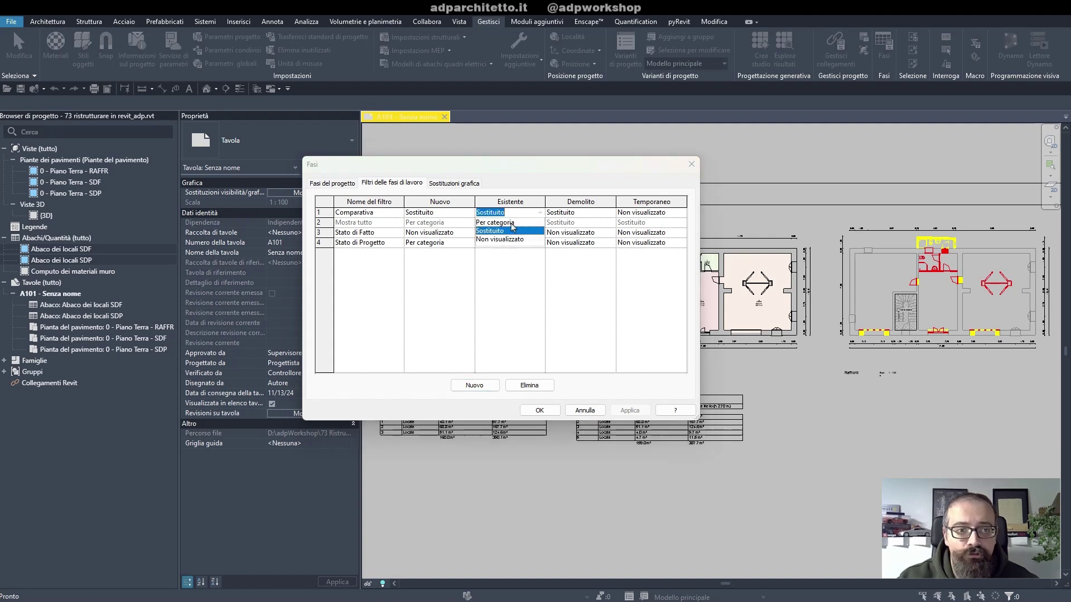
pyautogui.click(511, 223)
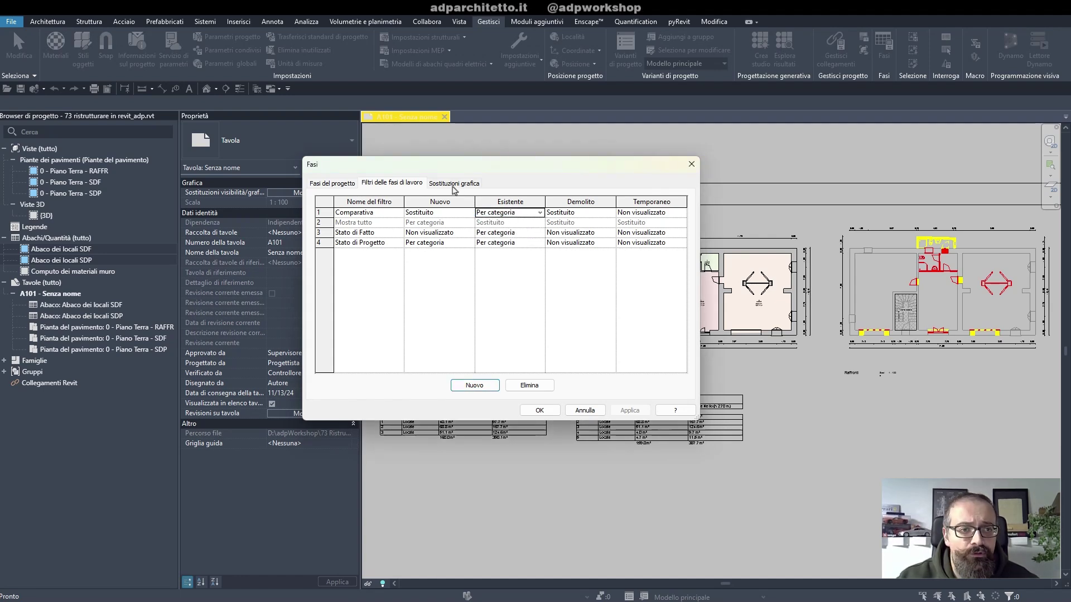
pyautogui.click(452, 184)
pyautogui.click(585, 224)
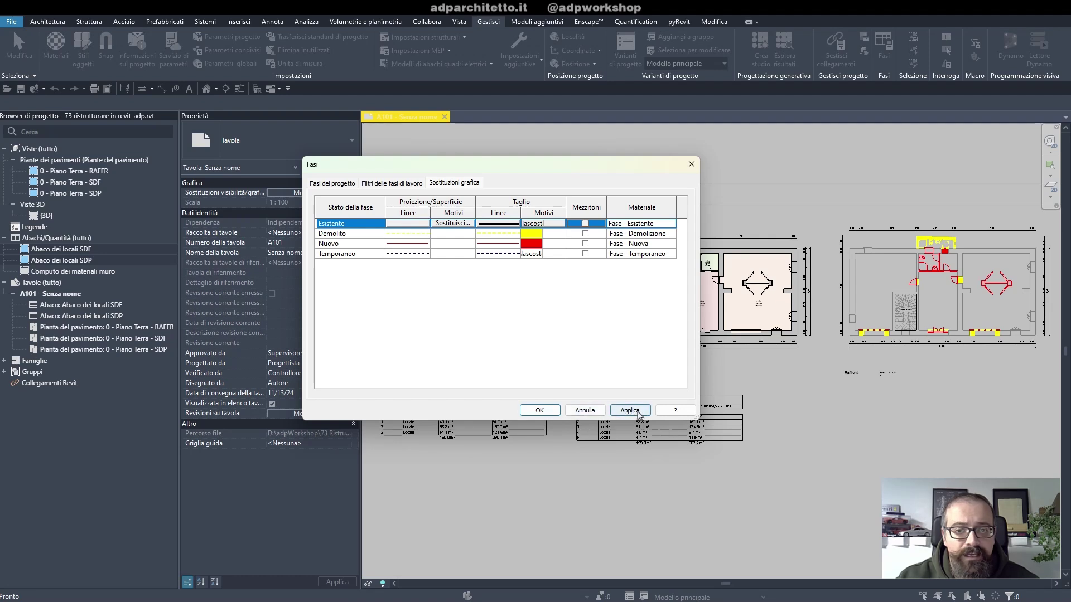
# - Apply the overrides and give the Fase - Nuova material a red shading colour
pyautogui.click(630, 410)
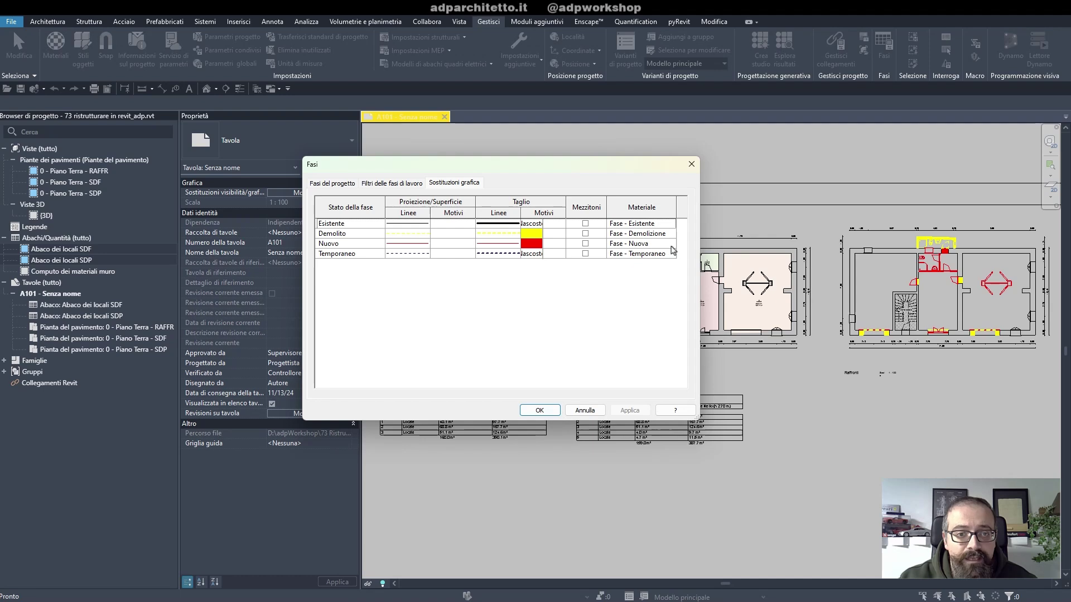
pyautogui.click(671, 246)
pyautogui.click(669, 245)
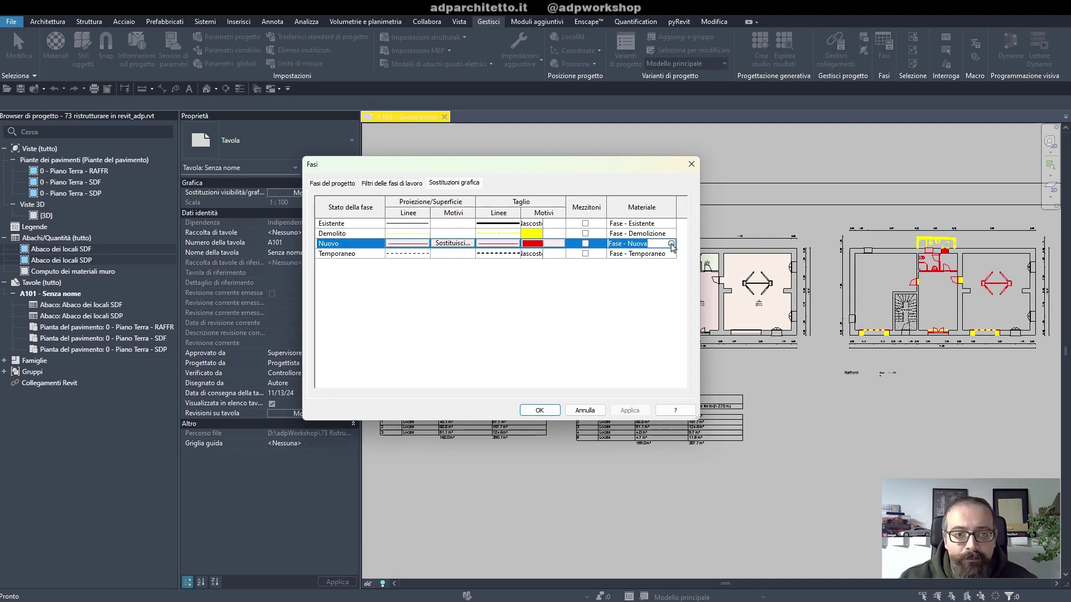
pyautogui.click(671, 244)
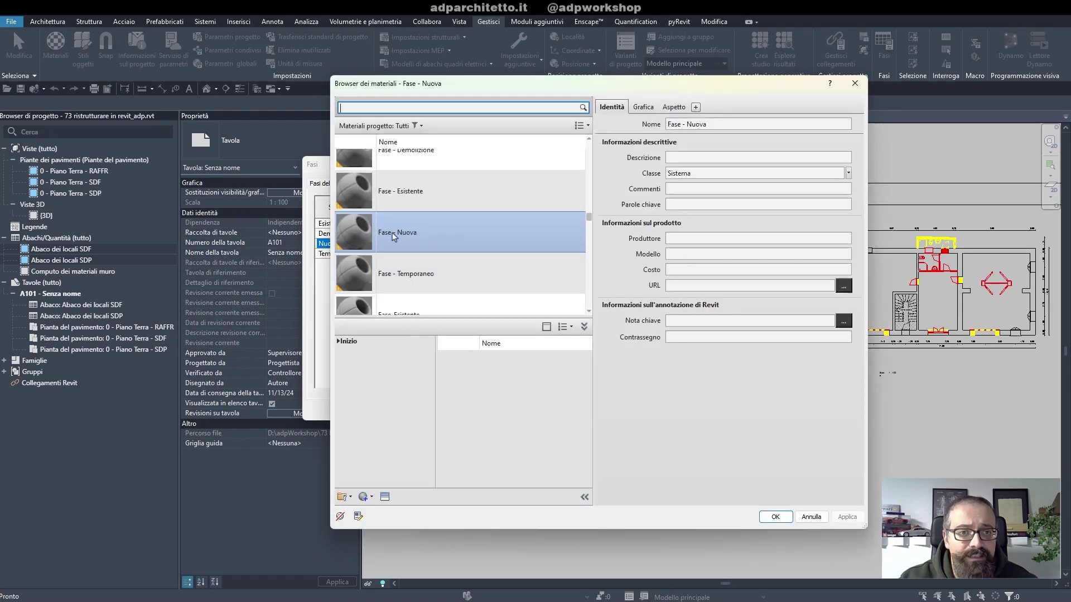
pyautogui.click(643, 108)
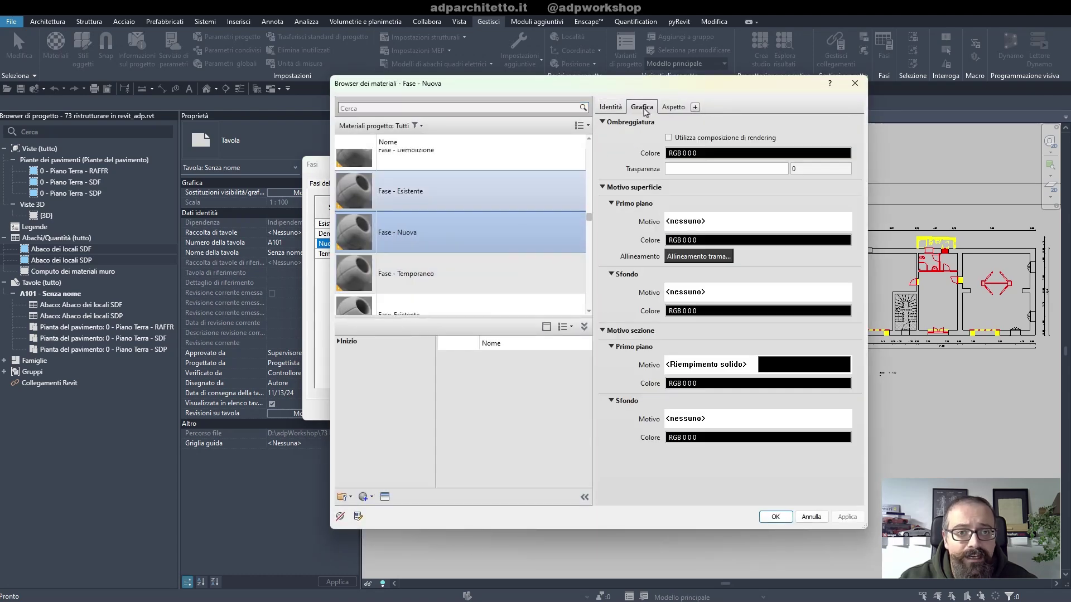
pyautogui.click(674, 108)
pyautogui.click(647, 112)
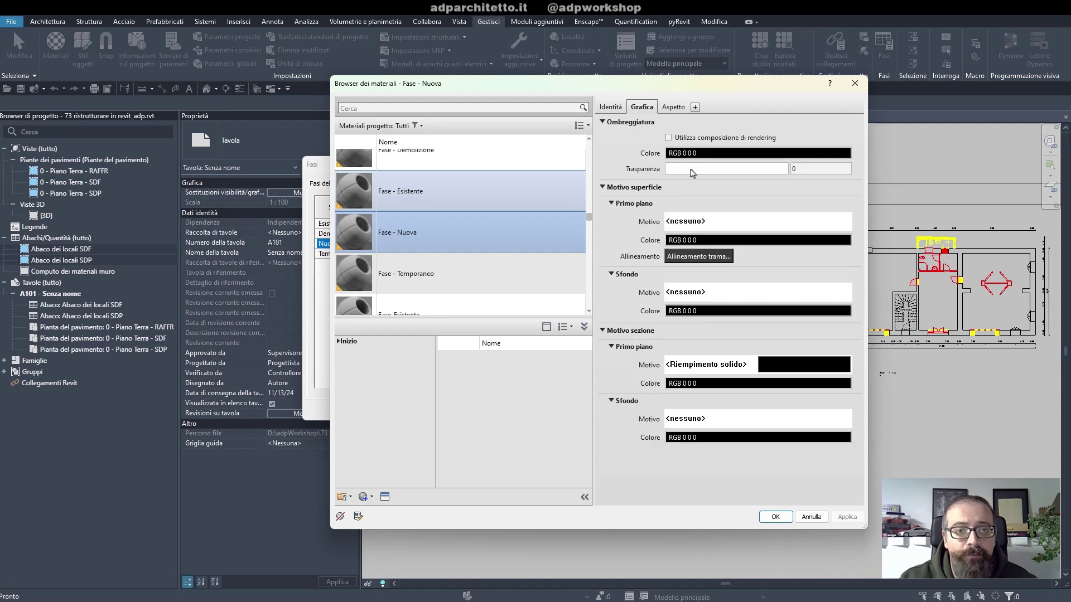
pyautogui.click(611, 106)
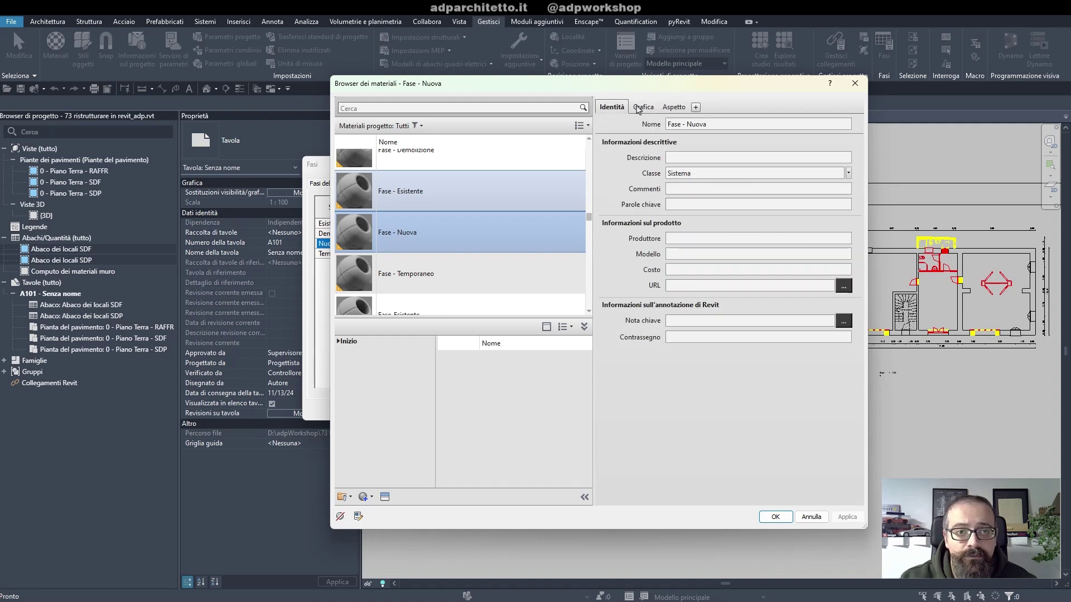
pyautogui.click(643, 108)
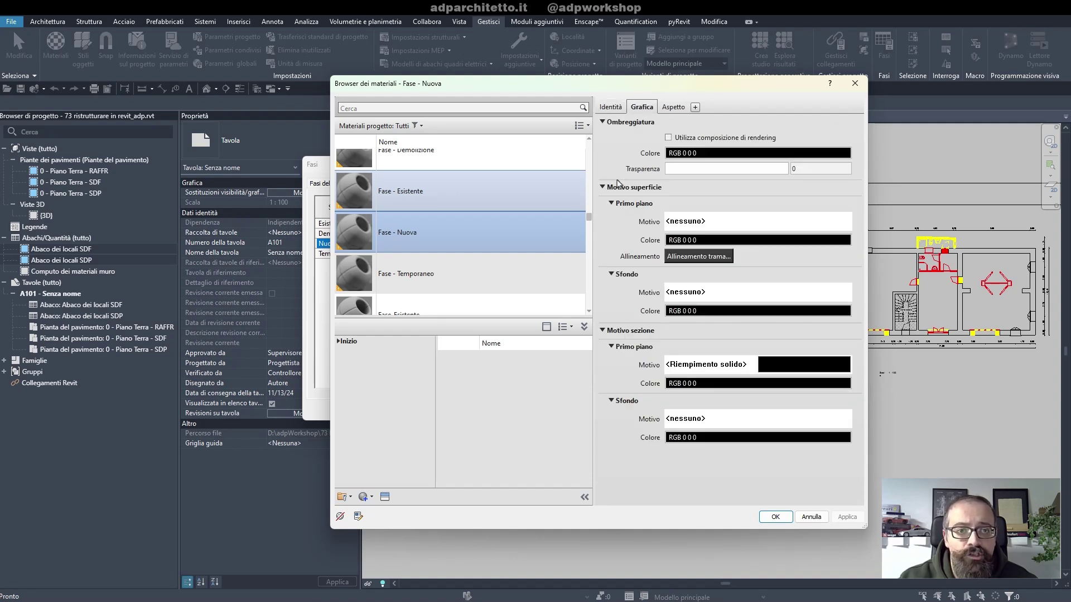
pyautogui.click(684, 153)
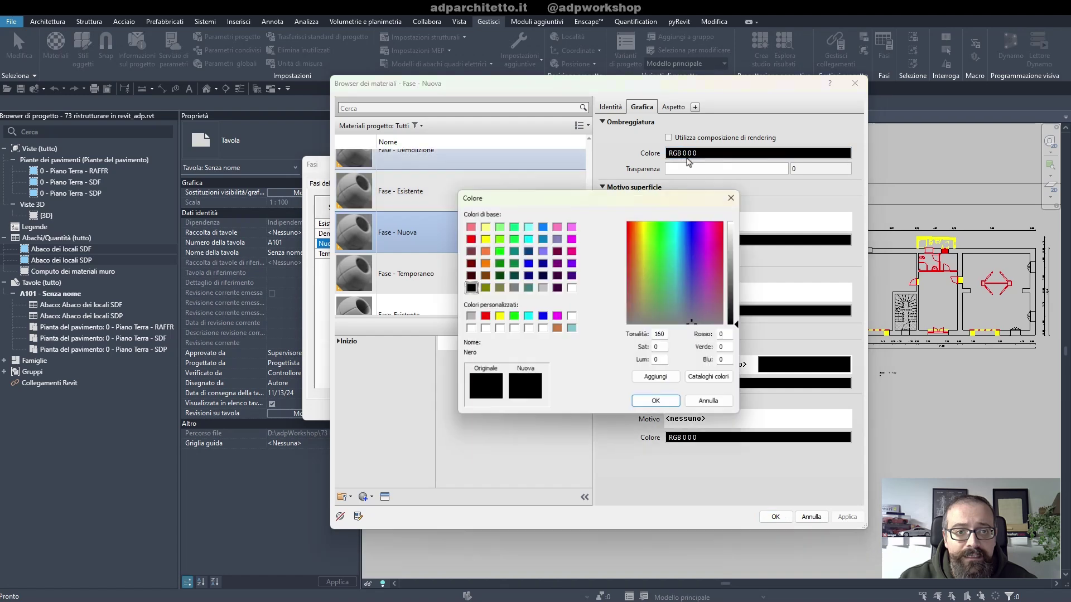
pyautogui.click(483, 318)
pyautogui.click(657, 402)
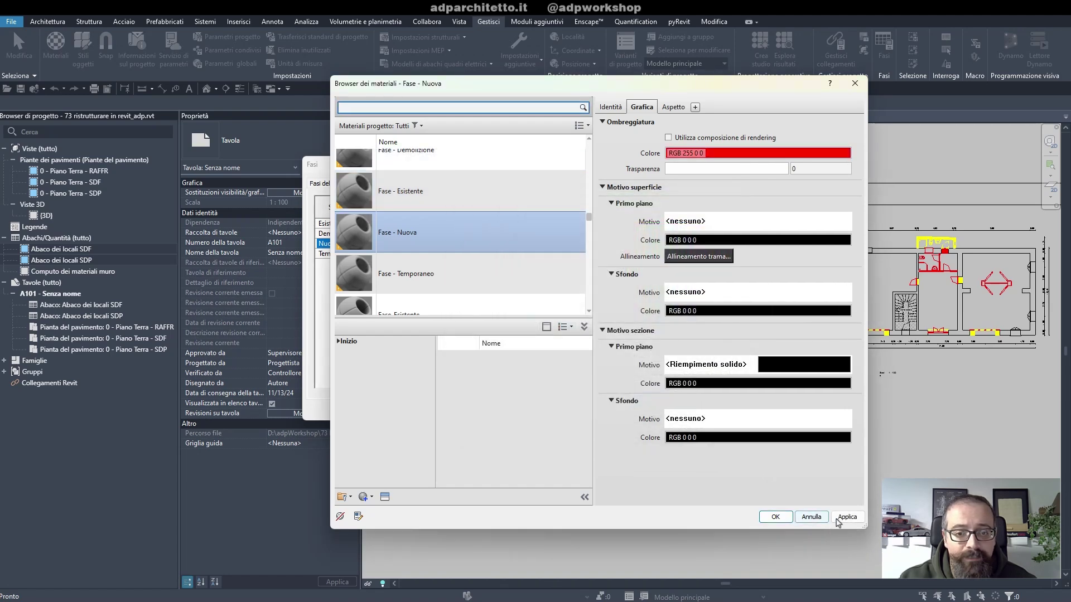
pyautogui.click(775, 517)
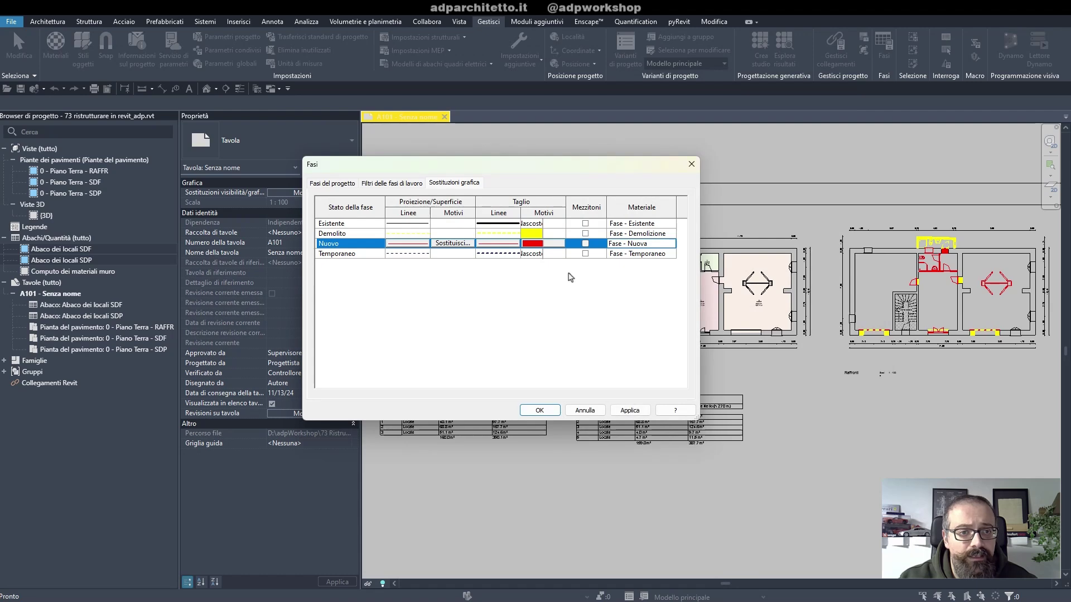
# - Give the Fase - Demolizione material a yellow shading colour (RGB 255 255 0)
pyautogui.click(658, 233)
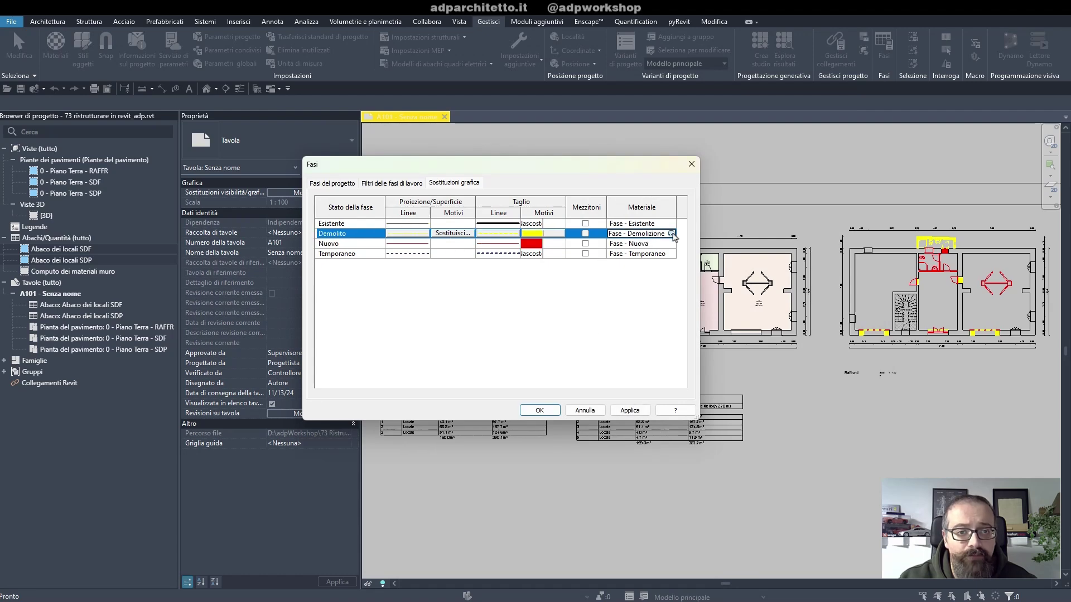
pyautogui.click(672, 233)
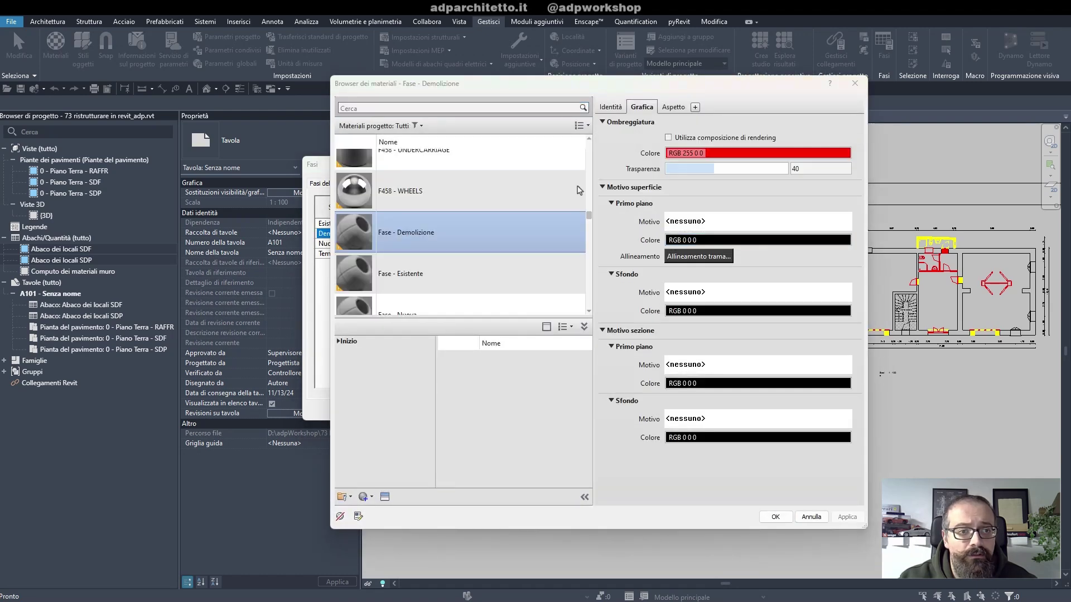
pyautogui.click(723, 154)
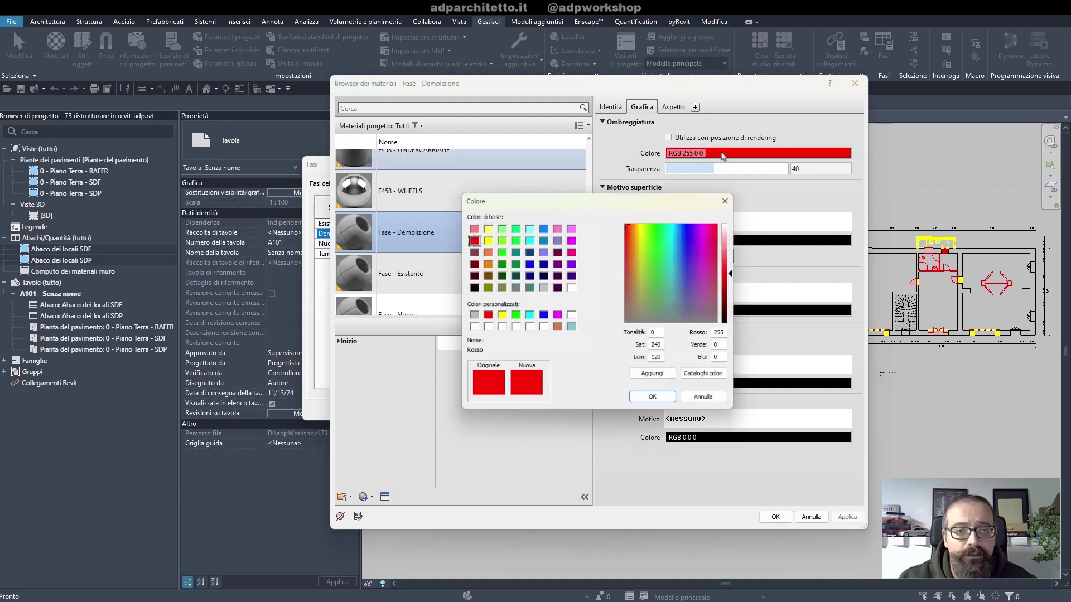
pyautogui.click(499, 317)
pyautogui.click(656, 402)
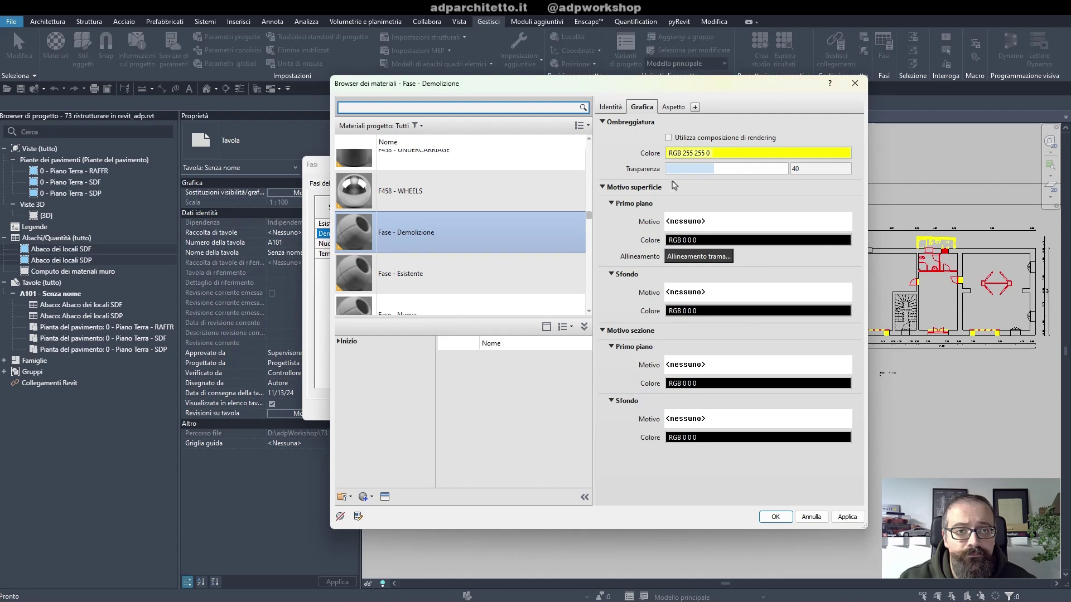
pyautogui.click(776, 517)
# - Close Phases, open the {3D} view, and set its phase filter to Comparativa
pyautogui.click(539, 411)
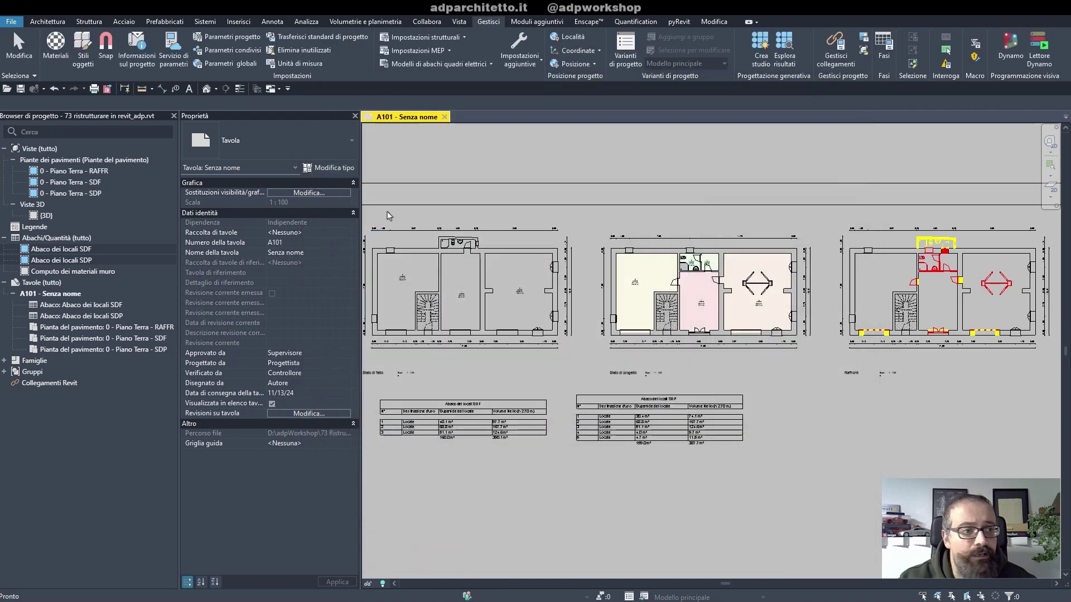
pyautogui.doubleClick(49, 215)
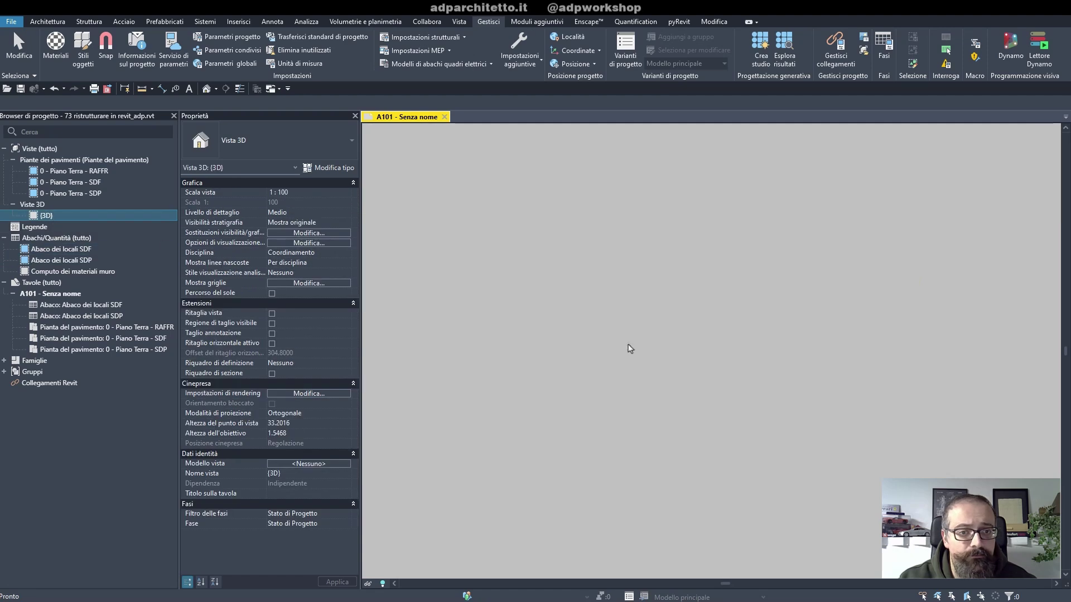
pyautogui.scroll(3, 629, 386)
pyautogui.keyDown('shift'); pyautogui.moveTo(680, 440); pyautogui.dragTo(613, 447, button='middle'); pyautogui.keyUp('shift')
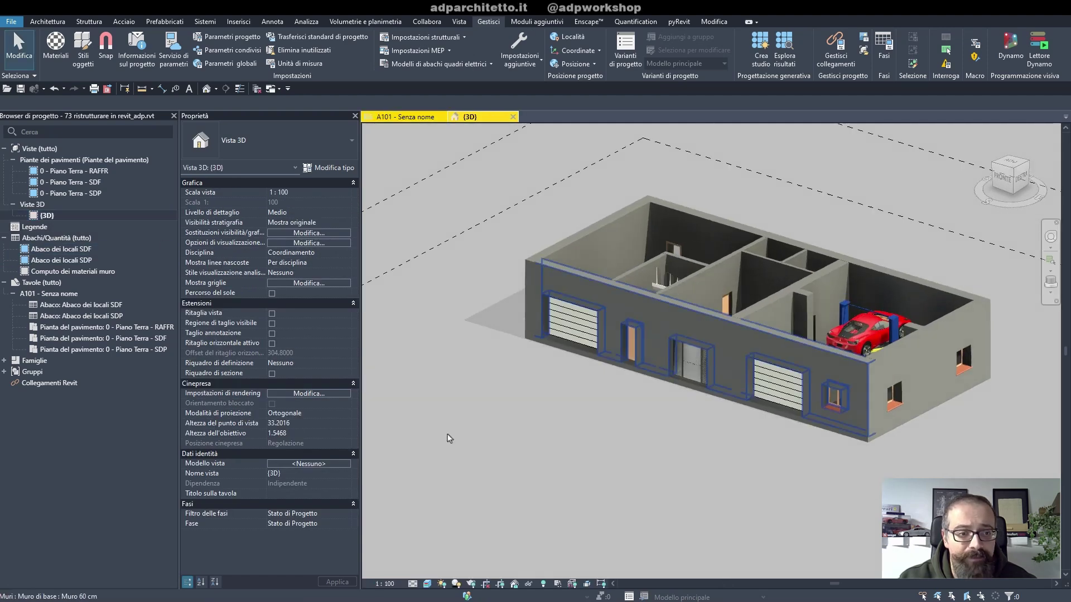
pyautogui.click(348, 514)
pyautogui.click(311, 535)
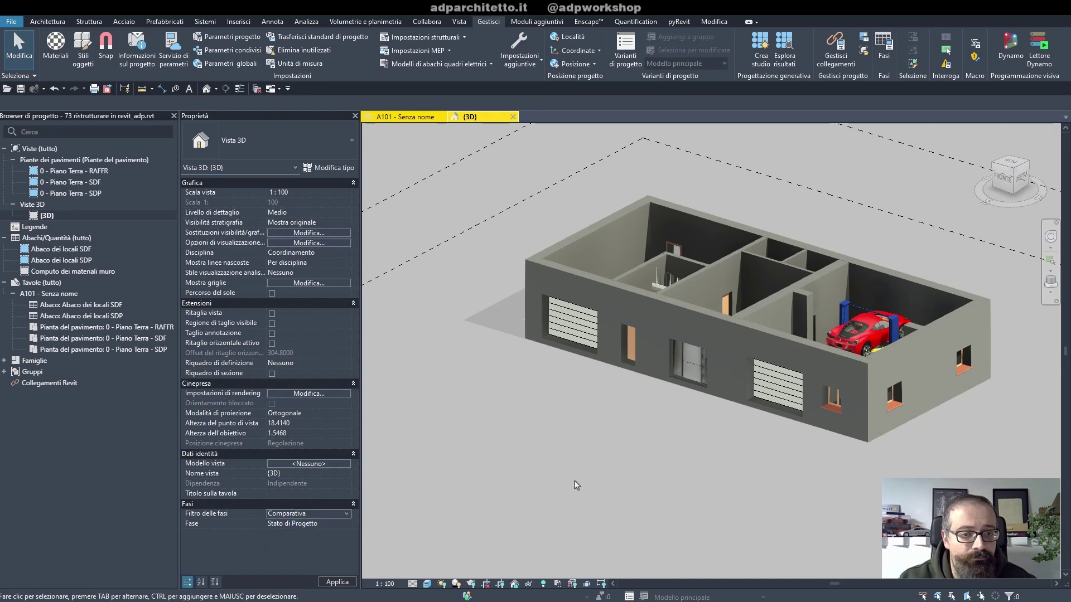
pyautogui.moveTo(654, 463)
pyautogui.keyDown('shift'); pyautogui.mouseDown(button='middle')
pyautogui.moveTo(641, 503)
pyautogui.moveTo(629, 449)
pyautogui.moveTo(795, 396)
pyautogui.moveTo(818, 333)
pyautogui.moveTo(769, 420)
pyautogui.mouseUp(button='middle'); pyautogui.keyUp('shift')
pyautogui.scroll(3, 795, 396)
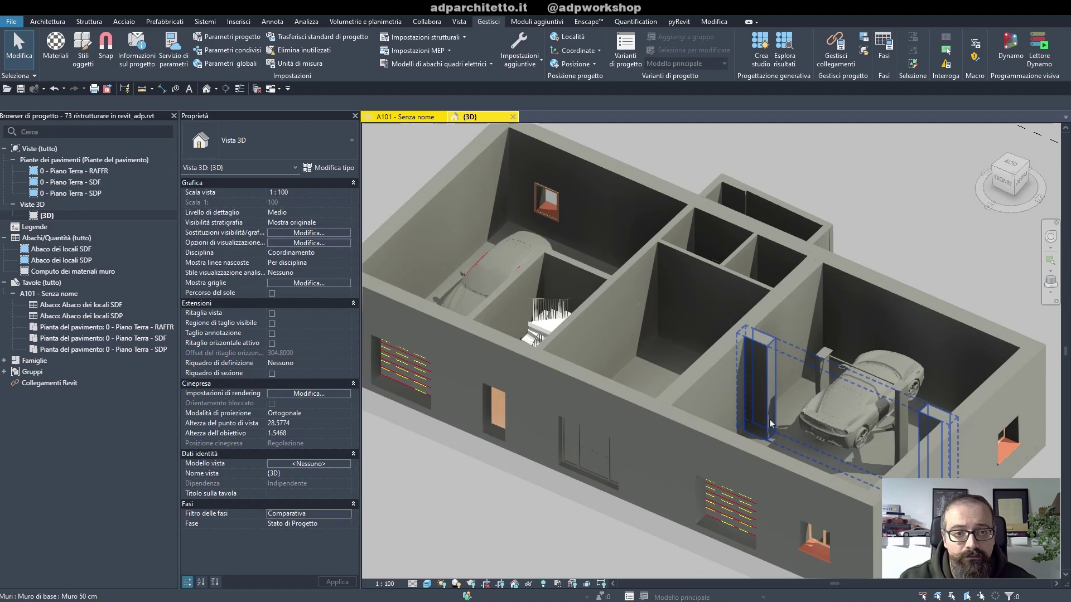
pyautogui.click(884, 47)
# - Set the Fase - Nuova material's appearance colour to red (RGB 255 0 0)
pyautogui.click(459, 184)
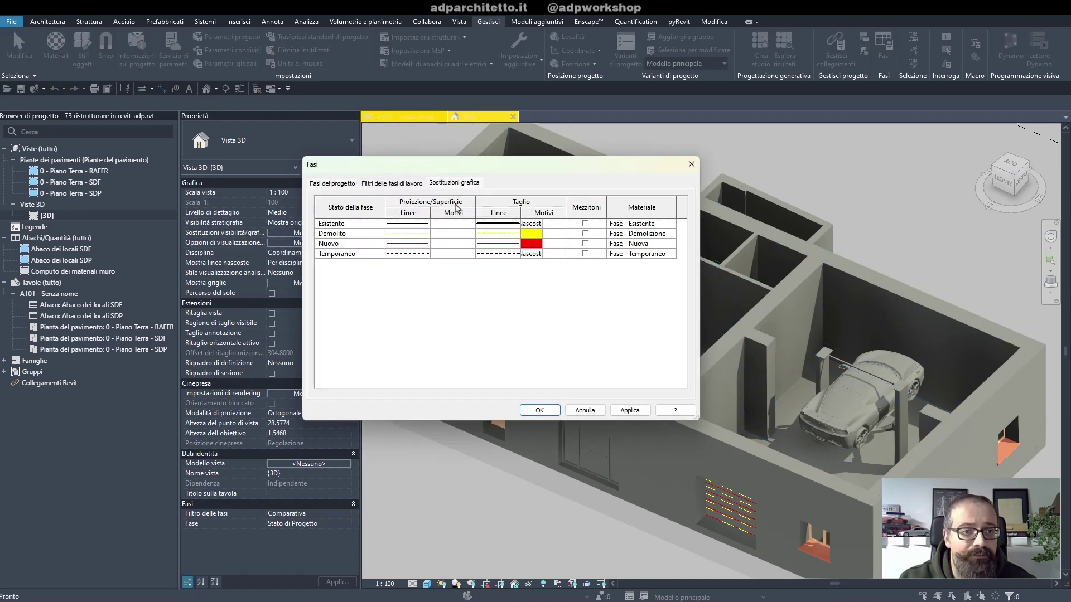
pyautogui.click(669, 244)
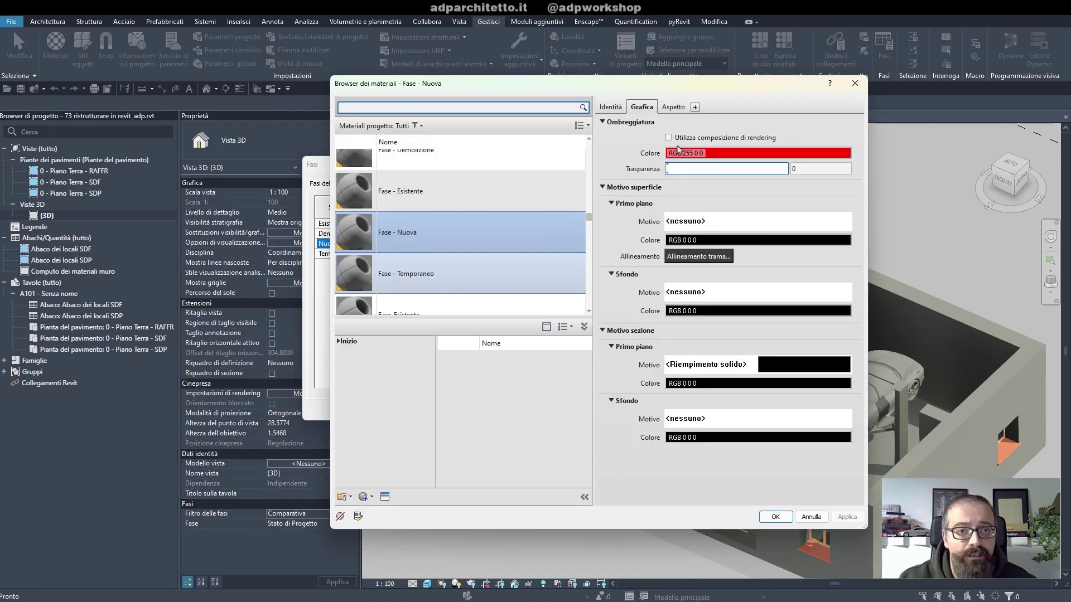
pyautogui.click(672, 107)
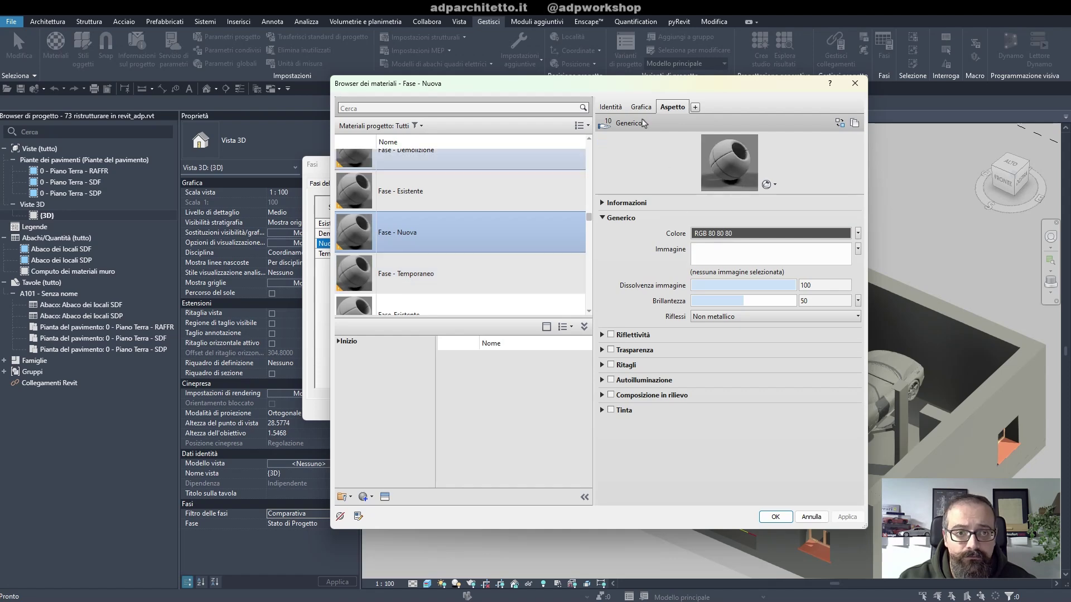
pyautogui.click(733, 234)
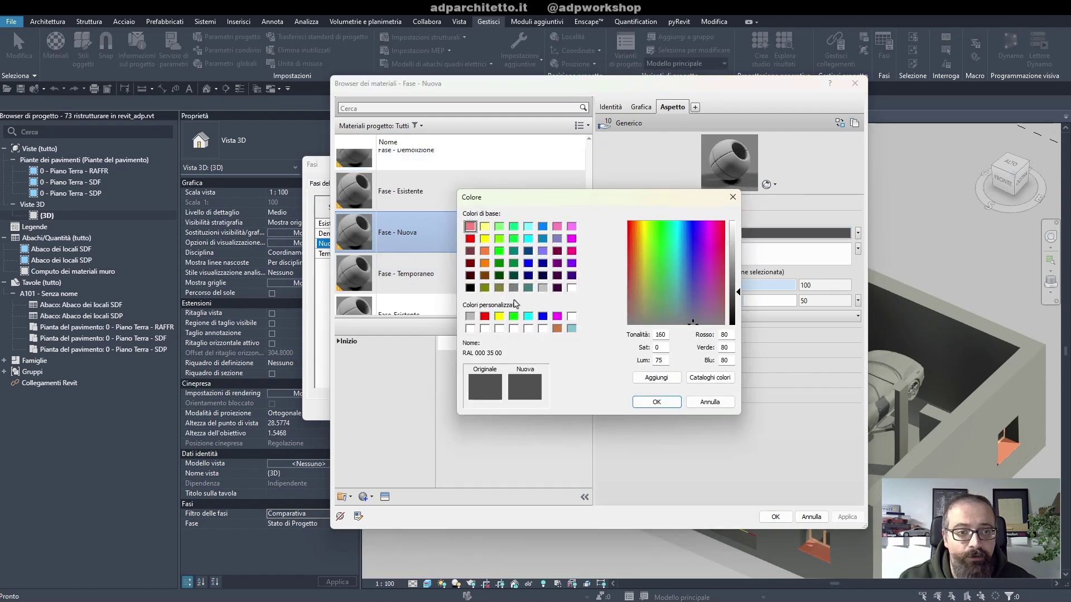
pyautogui.click(484, 316)
pyautogui.click(657, 401)
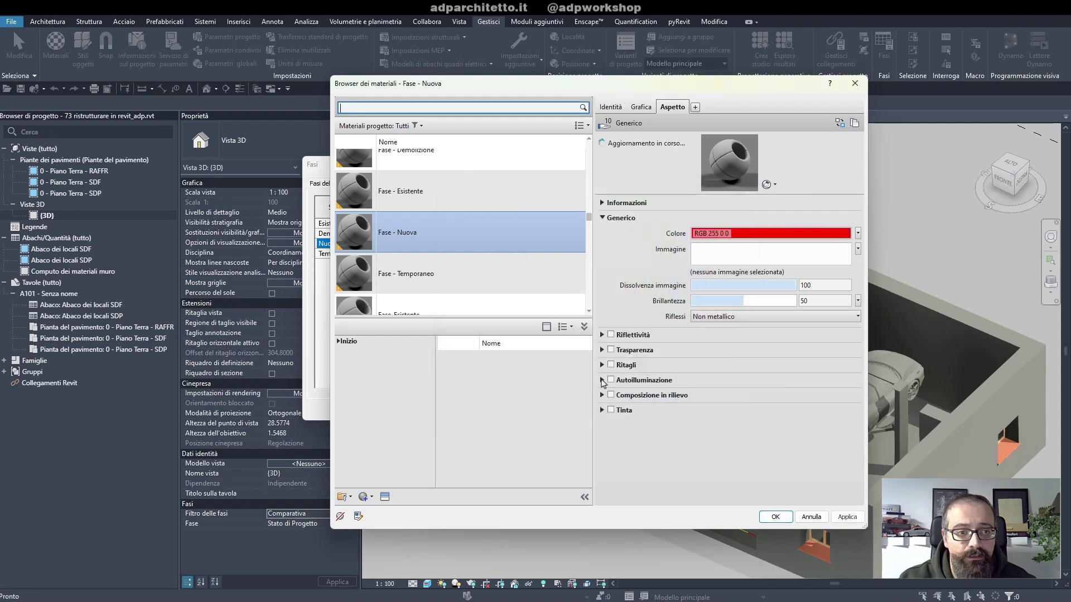
pyautogui.click(846, 517)
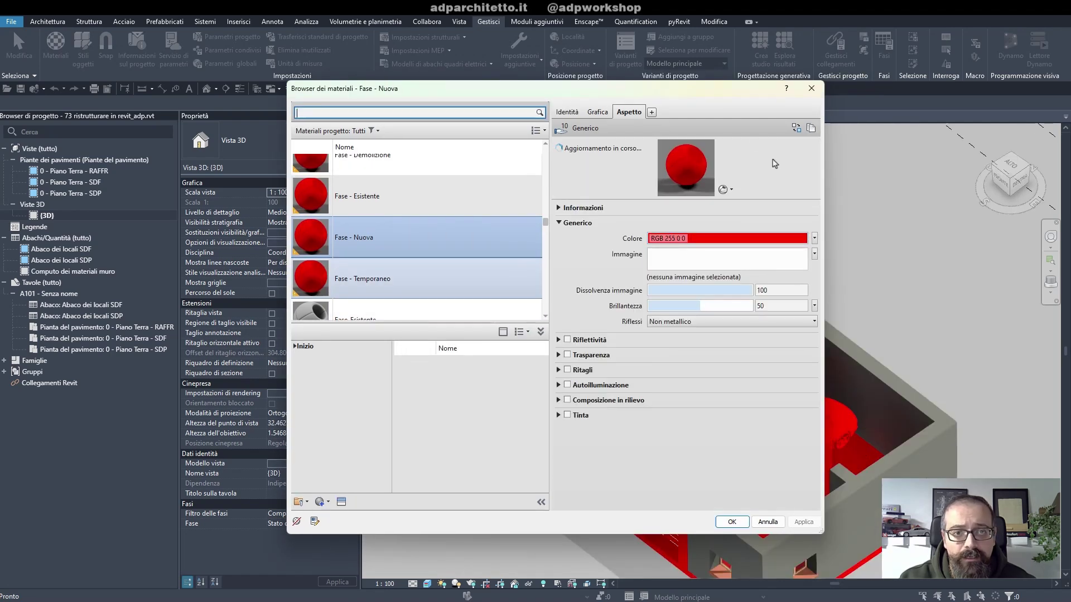
pyautogui.moveTo(731, 88); pyautogui.dragTo(577, 109)
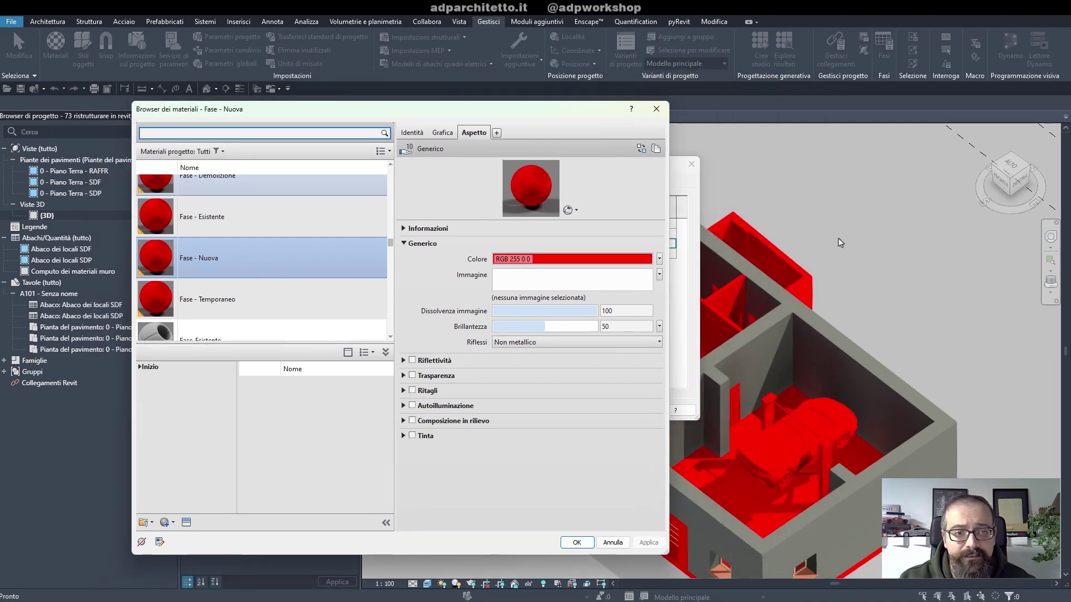
pyautogui.moveTo(397, 112); pyautogui.dragTo(516, 117)
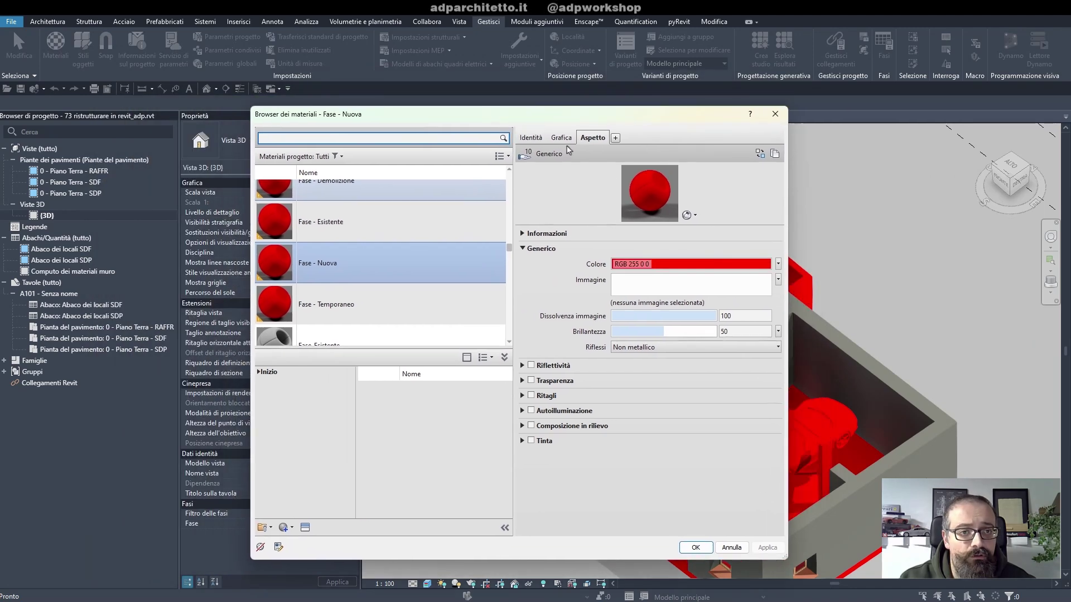
pyautogui.scroll(1, 395, 240)
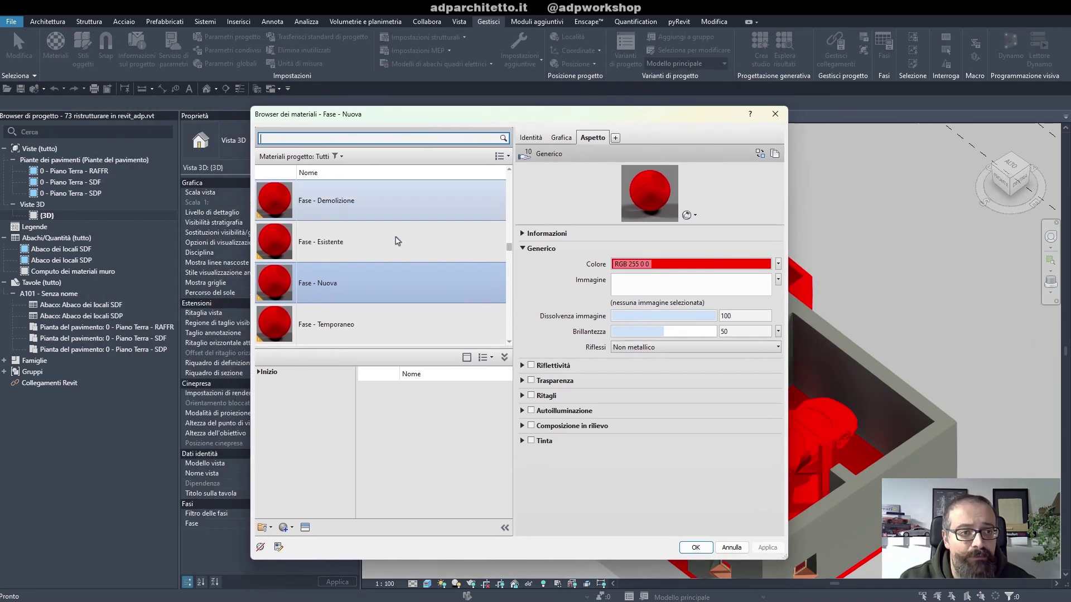
pyautogui.click(697, 548)
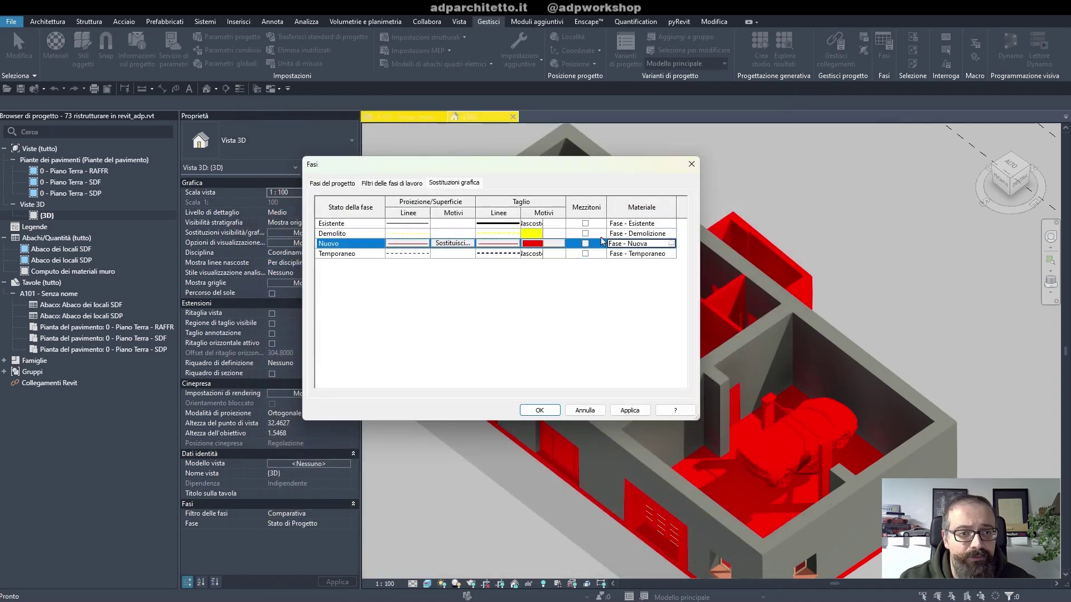
# - Duplicate the Fase - Demolizione appearance asset and make its colour yellow (RGB 255 255 0)
pyautogui.click(642, 233)
pyautogui.click(671, 233)
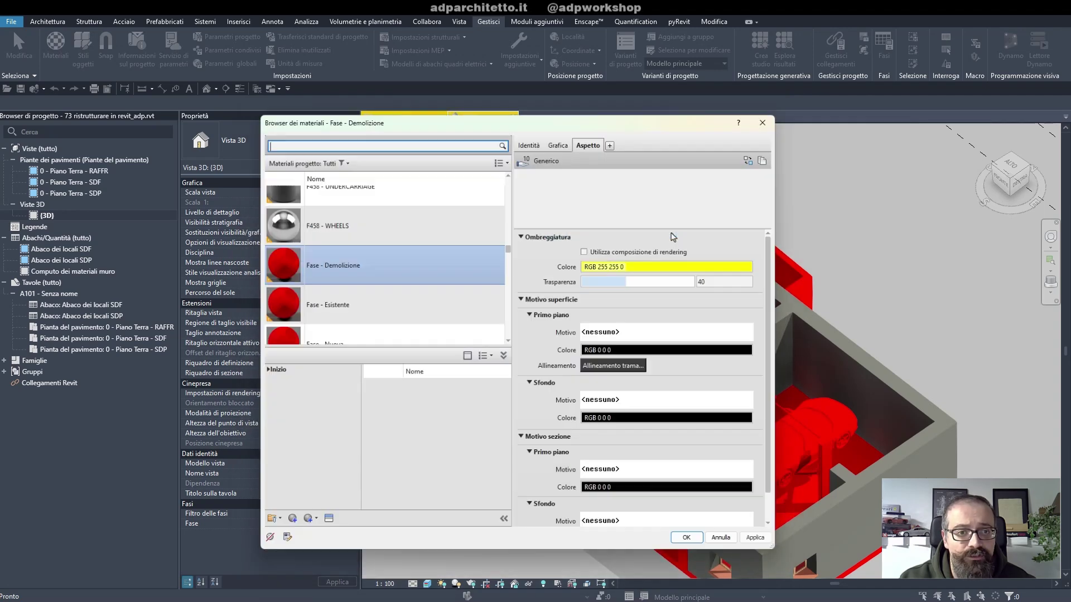
pyautogui.click(560, 139)
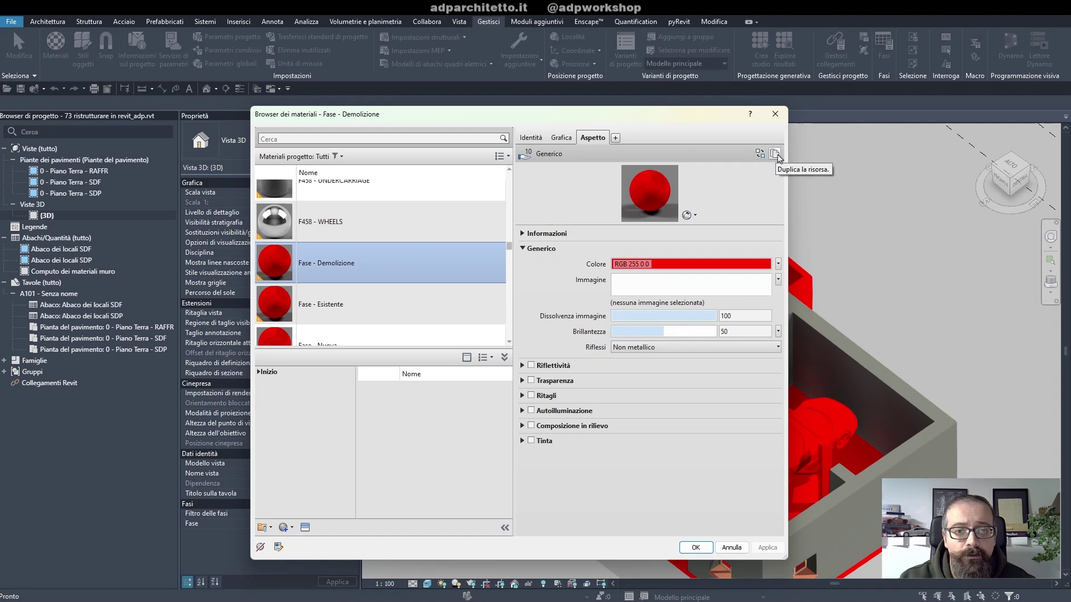
pyautogui.click(775, 155)
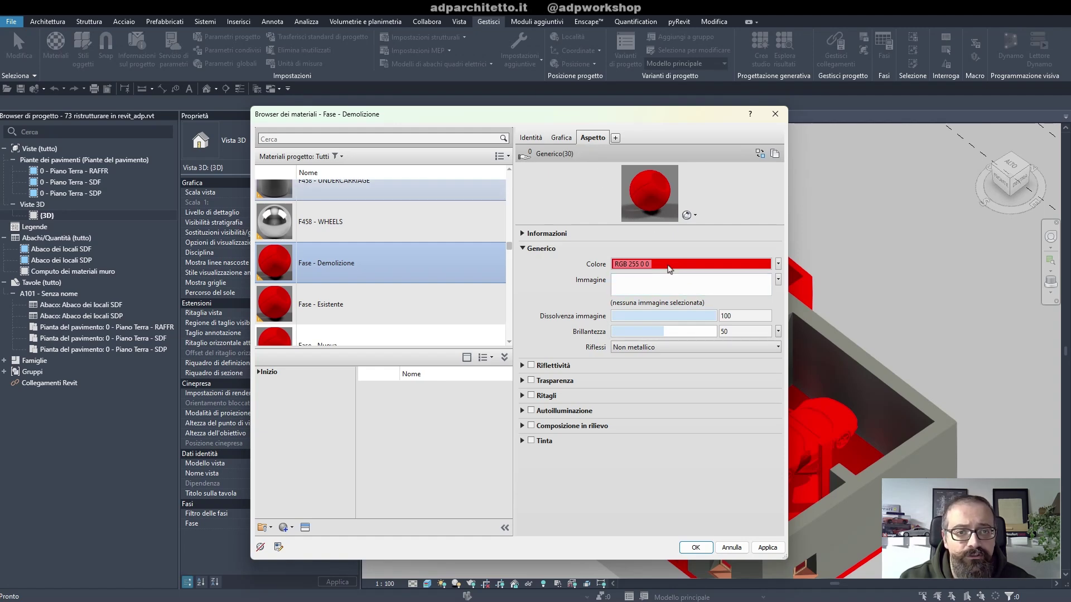
pyautogui.click(670, 264)
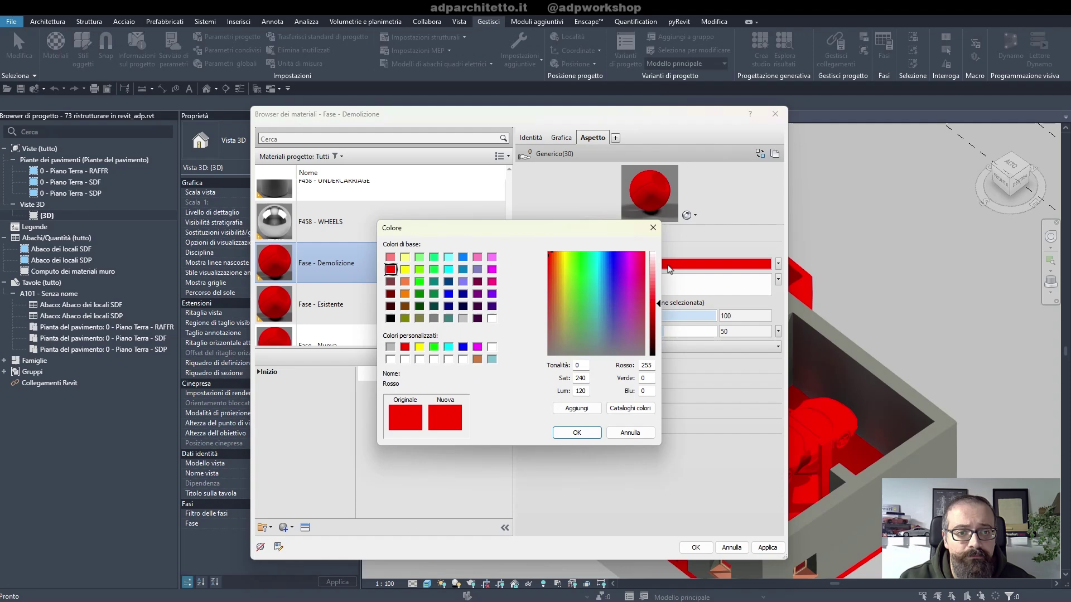
pyautogui.click(420, 347)
pyautogui.click(575, 434)
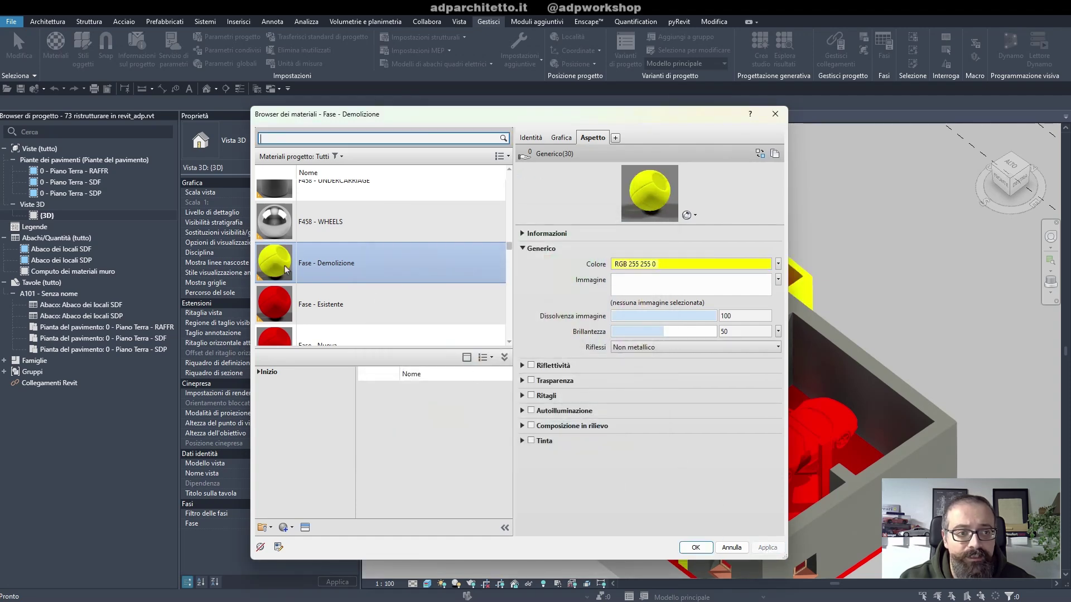
pyautogui.moveTo(587, 117); pyautogui.dragTo(442, 110)
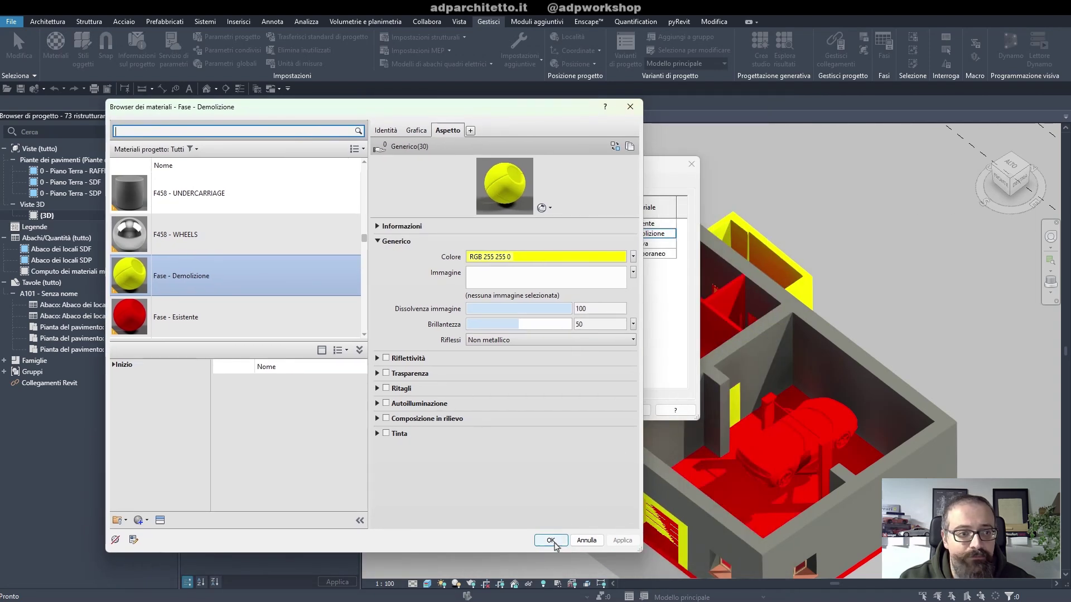
pyautogui.scroll(-2, 274, 286)
# - Give Fase - Temporaneo a mid-grey appearance colour (RGB 128 128 128) and close the material browser
pyautogui.click(265, 301)
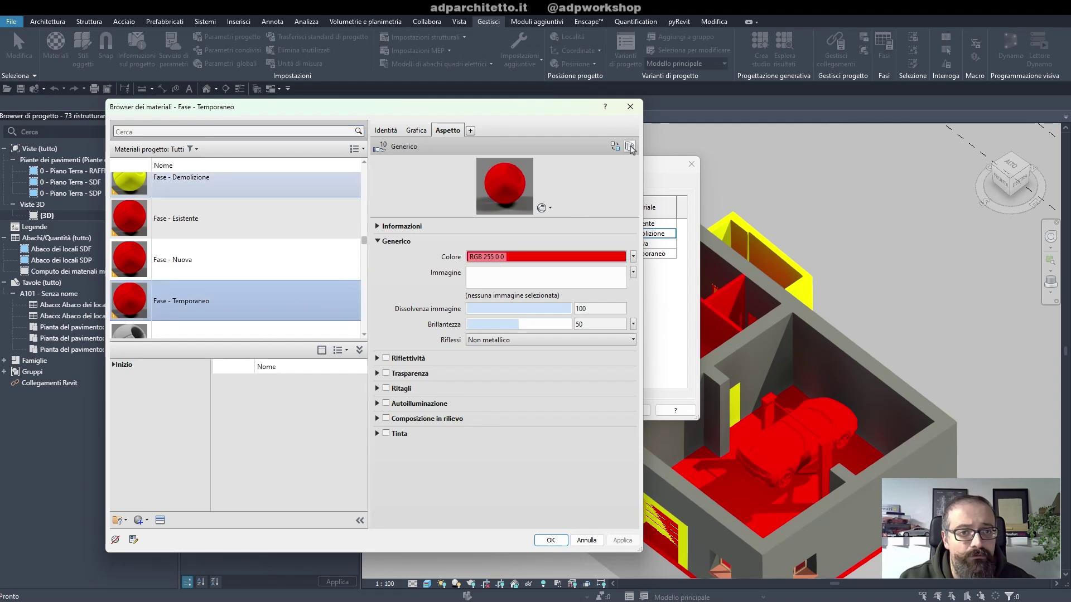
pyautogui.click(525, 257)
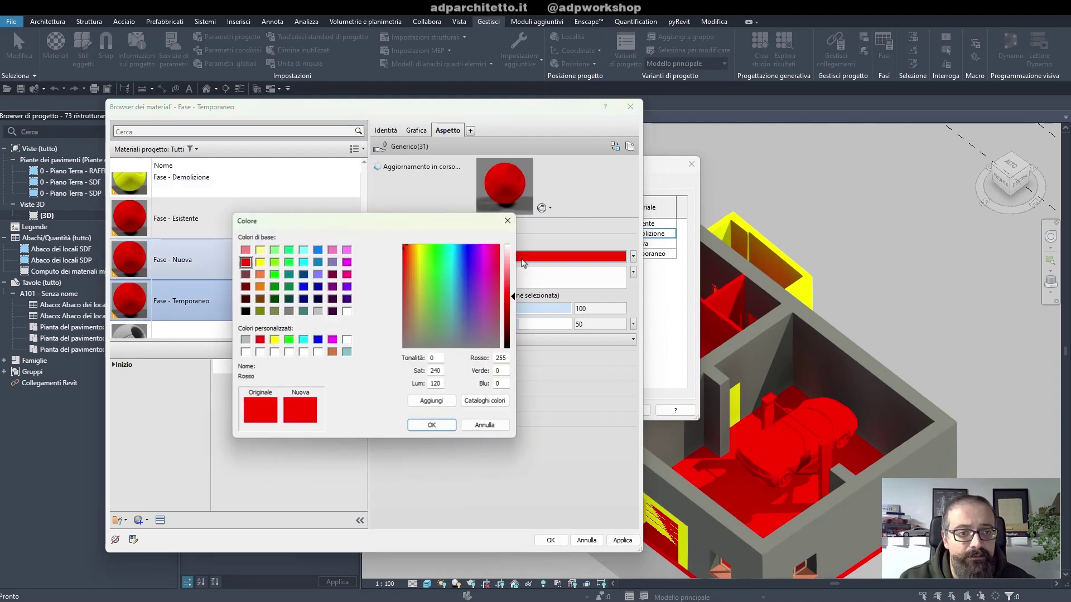
pyautogui.click(317, 311)
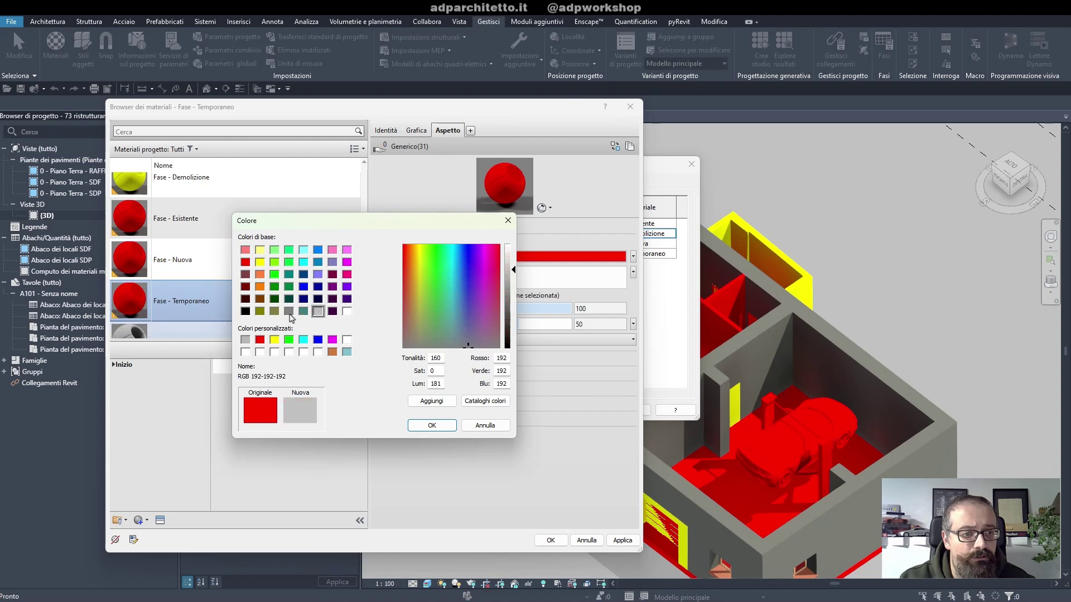
pyautogui.click(289, 311)
pyautogui.click(432, 425)
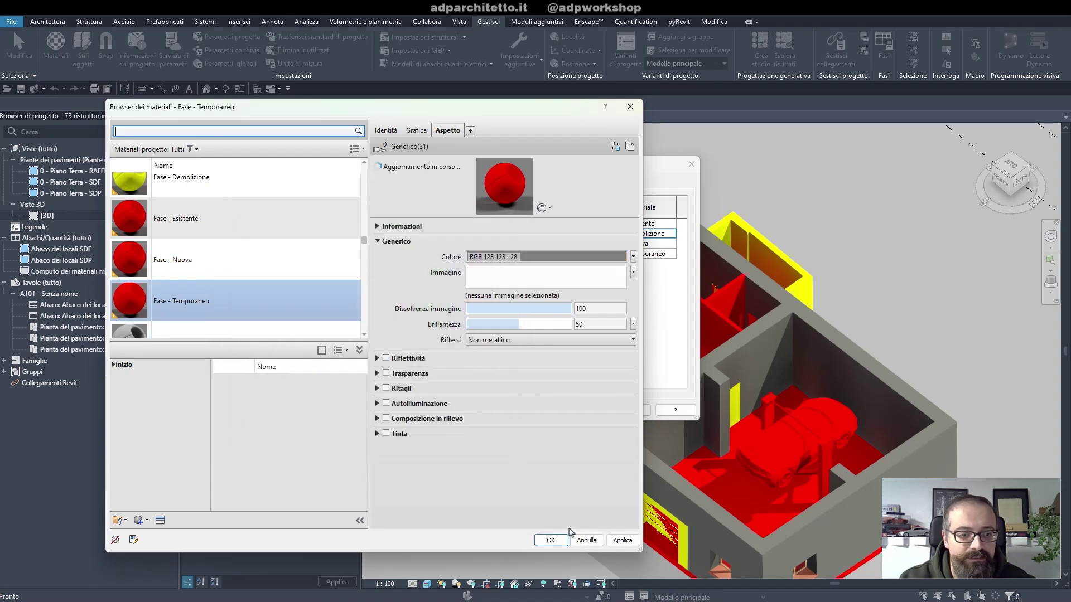
pyautogui.click(550, 540)
# - Close the phase settings and switch to sheet A101 - Senza nome with its three phase plans
pyautogui.click(540, 410)
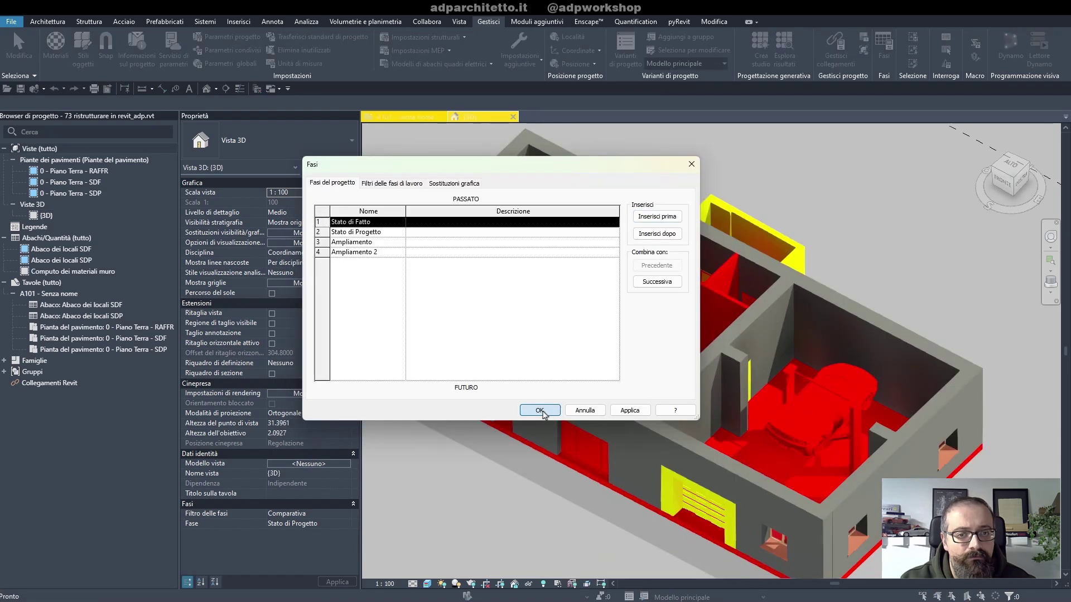
pyautogui.click(541, 411)
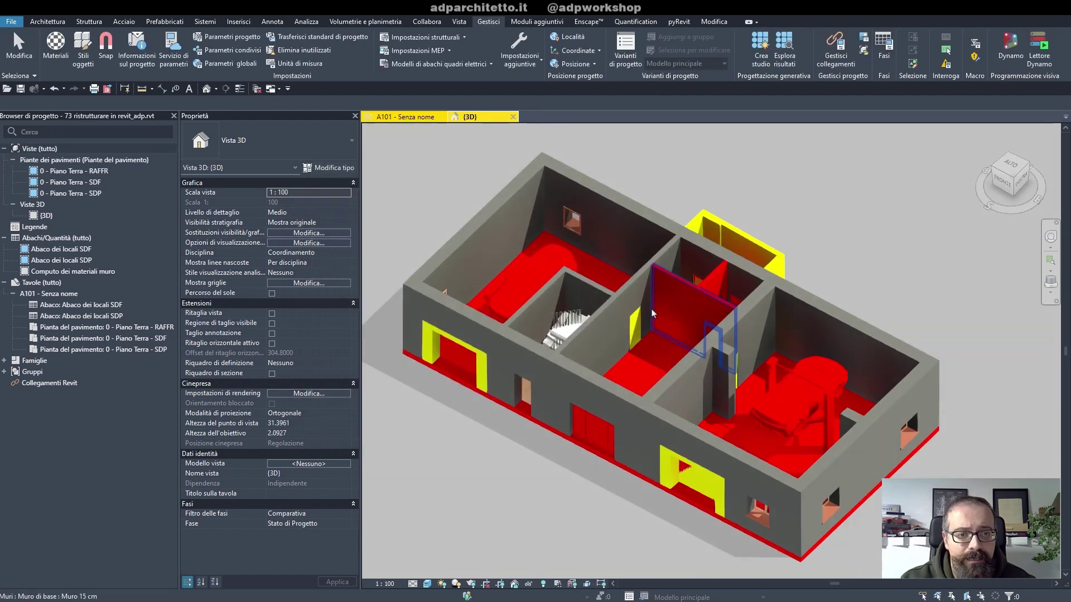
pyautogui.click(394, 117)
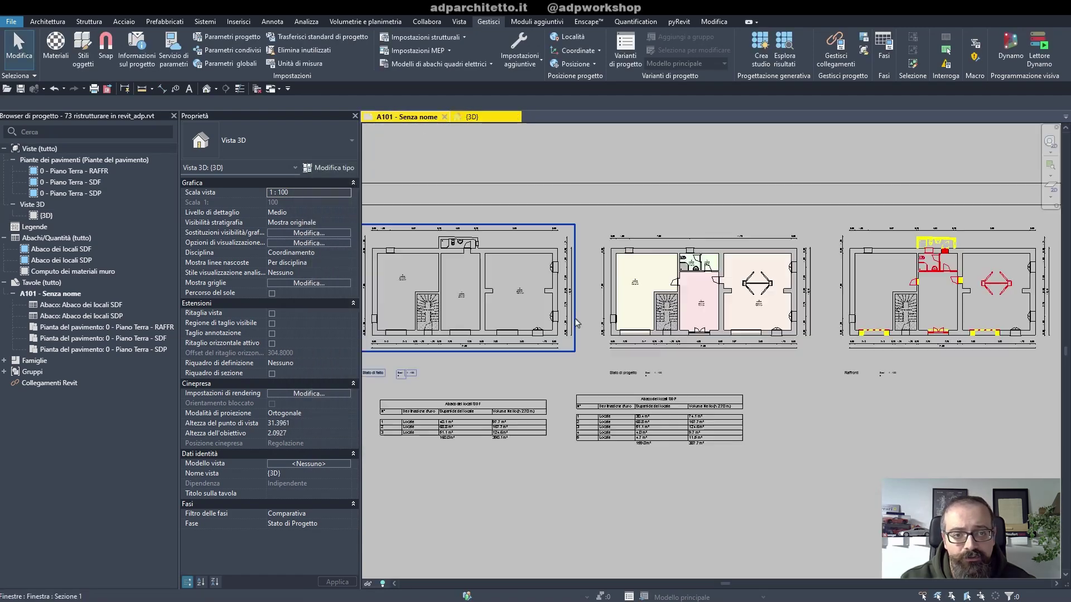